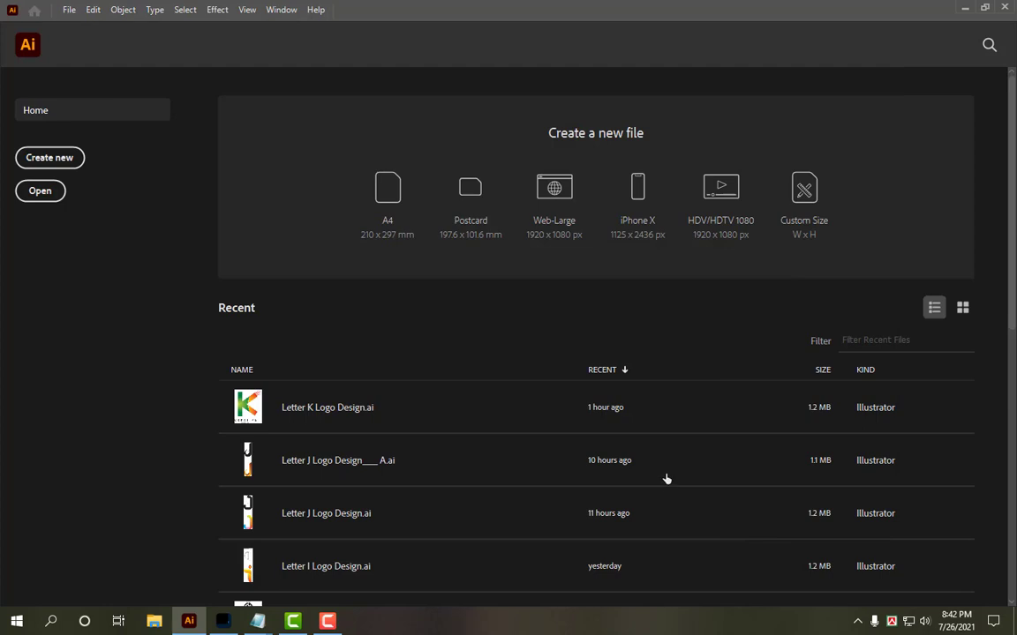
Step: Fit the blank document to the window and collapse the open gradient and transparency settings to clear the workspace
key(ctrl+0)
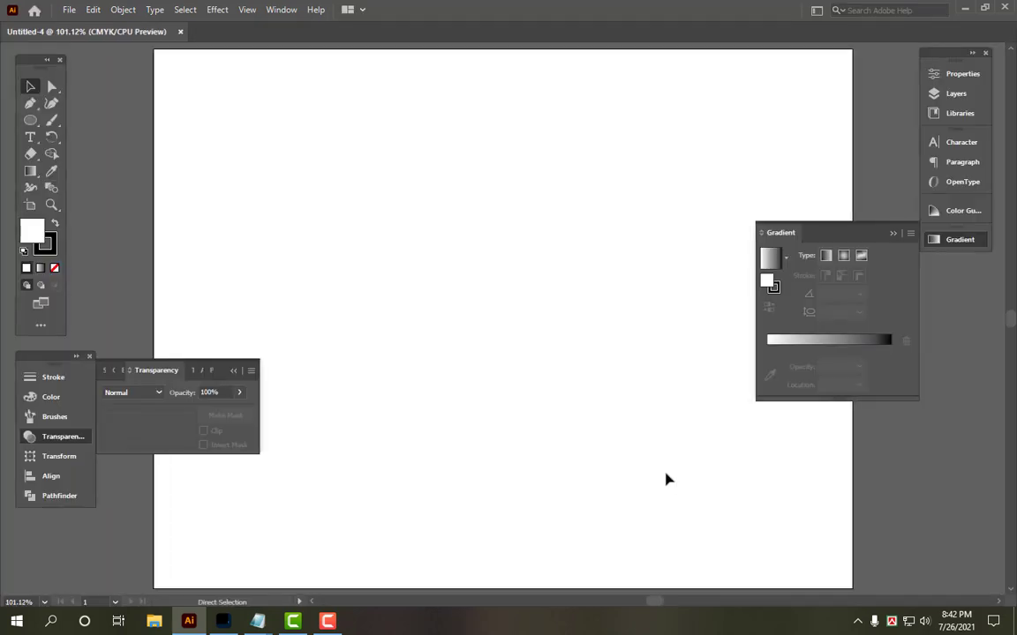
click(956, 246)
click(68, 441)
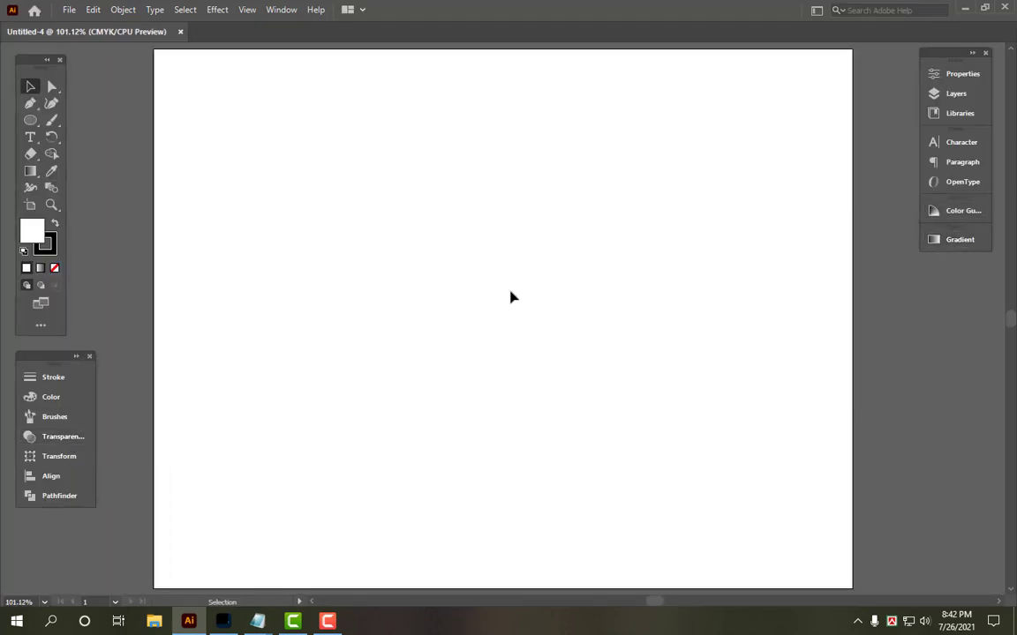
Step: Create a 50-point star with radii of 1 in and 2 in and move it to the middle of the artboard
key(ctrl)
drag(34, 128, 78, 168)
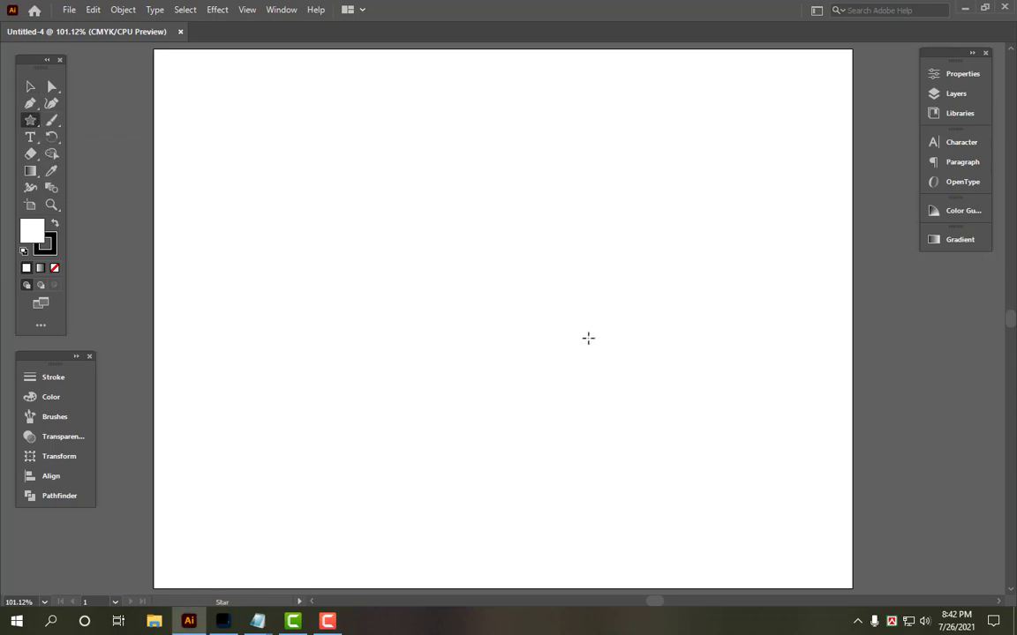
click(488, 317)
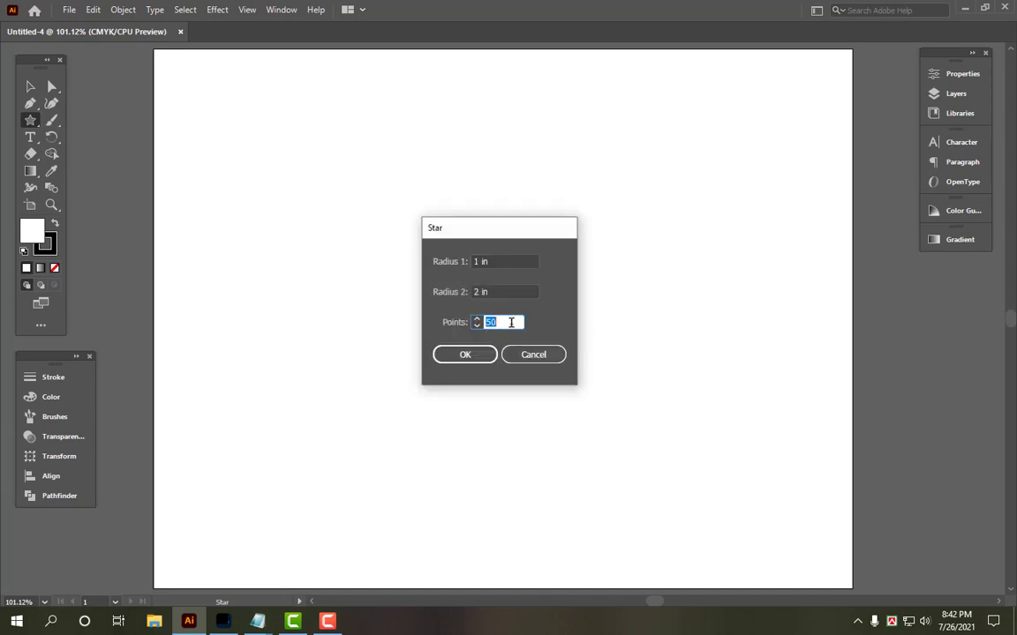
key(Return)
key(v)
drag(665, 218, 474, 323)
Step: Give the star a solid black fill and remove its stroke
click(55, 225)
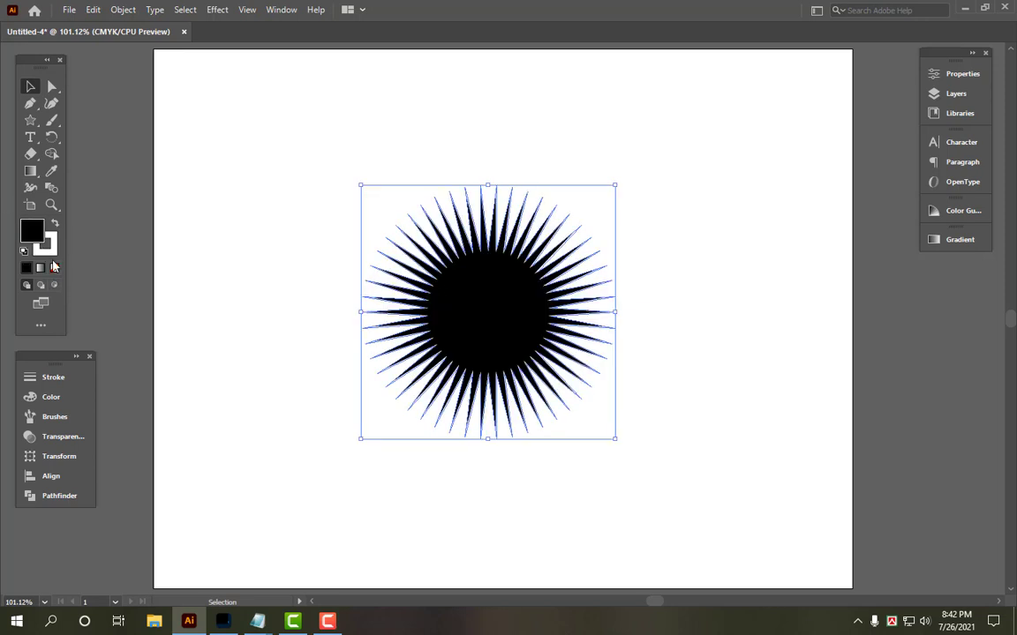
click(49, 251)
click(55, 269)
click(28, 231)
click(56, 402)
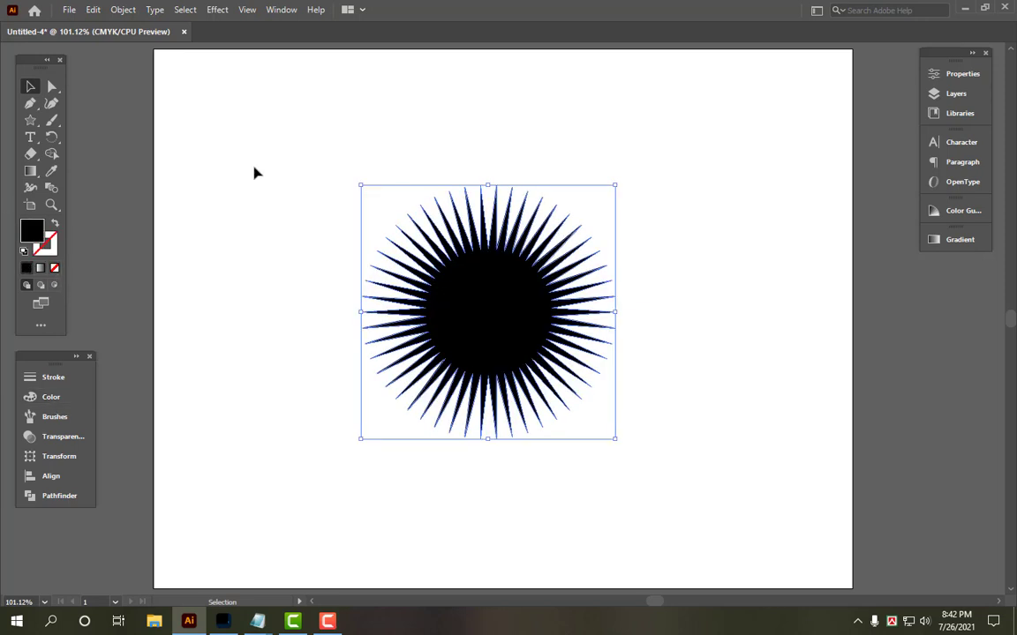
click(254, 168)
Step: Round all the corners of the star so its spikes get shorter with rounded tips
click(530, 301)
key(ctrl)
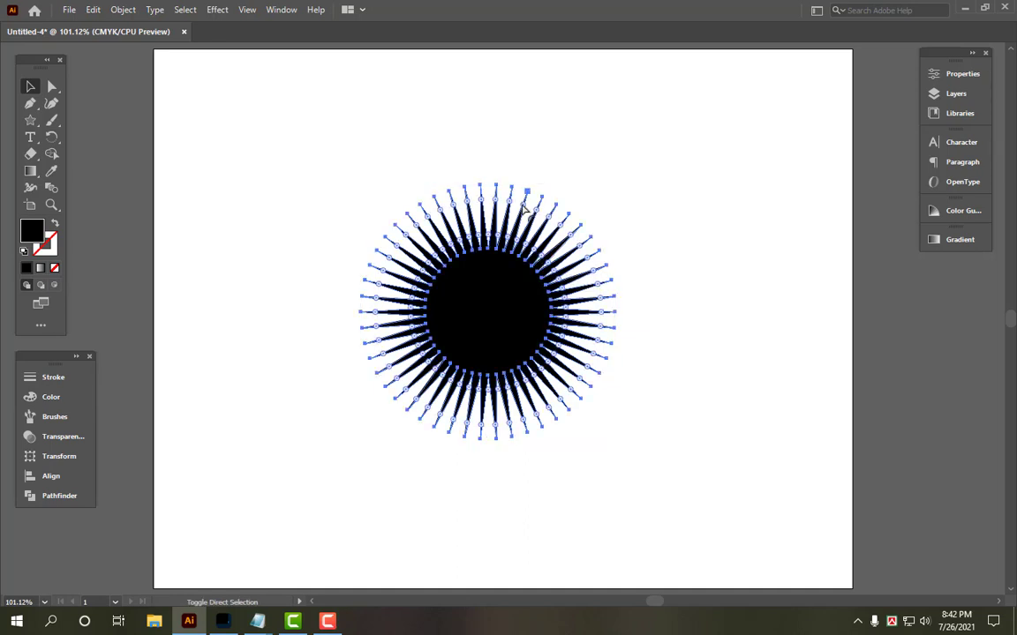
drag(512, 193, 502, 247)
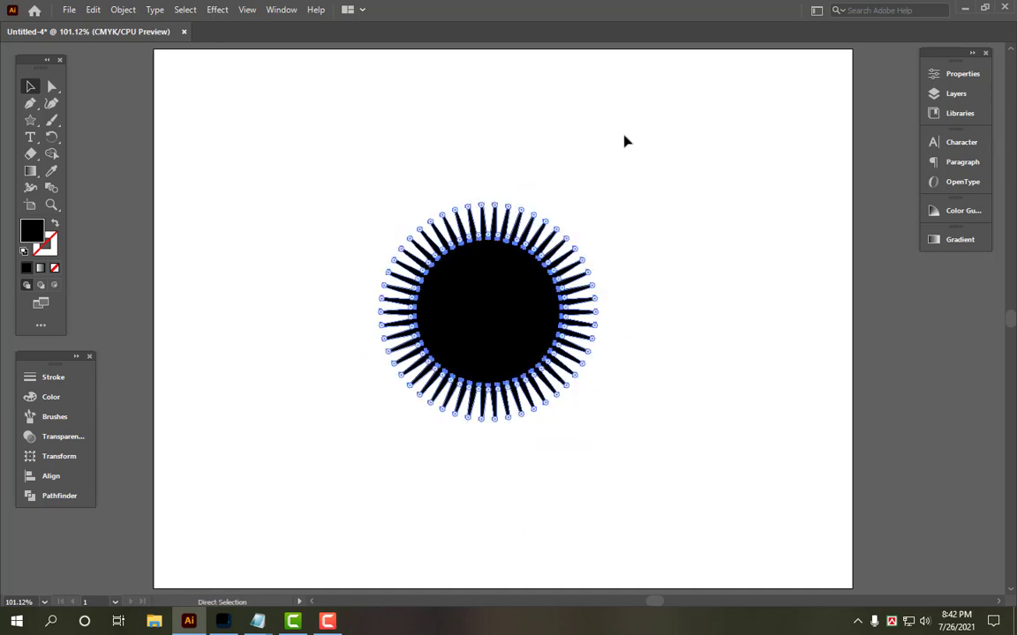
click(624, 141)
Step: Fill the rounded star with a radial white-to-black gradient
click(540, 313)
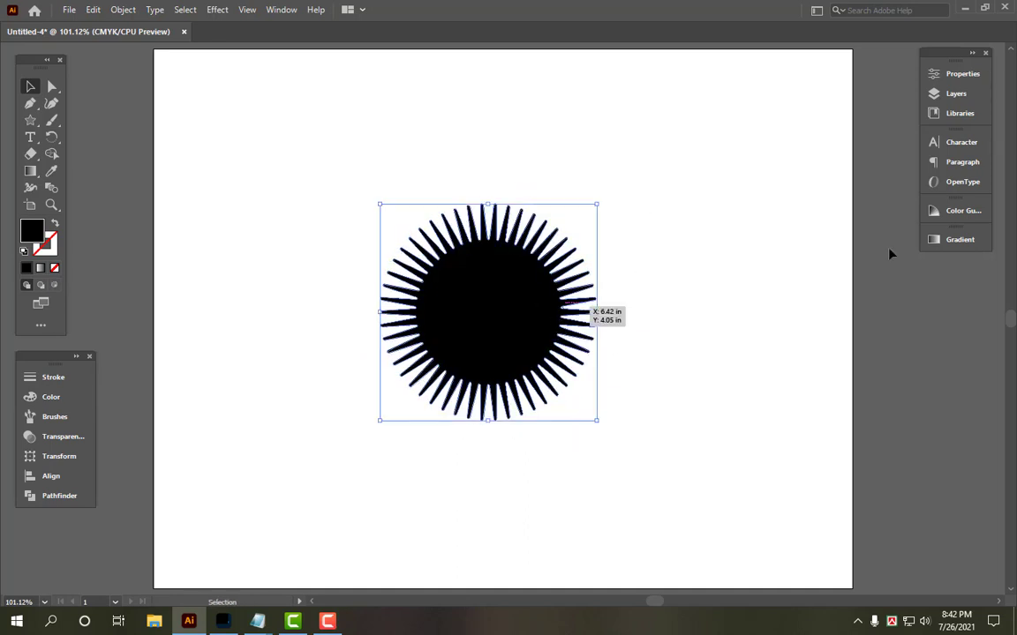
click(958, 240)
click(770, 259)
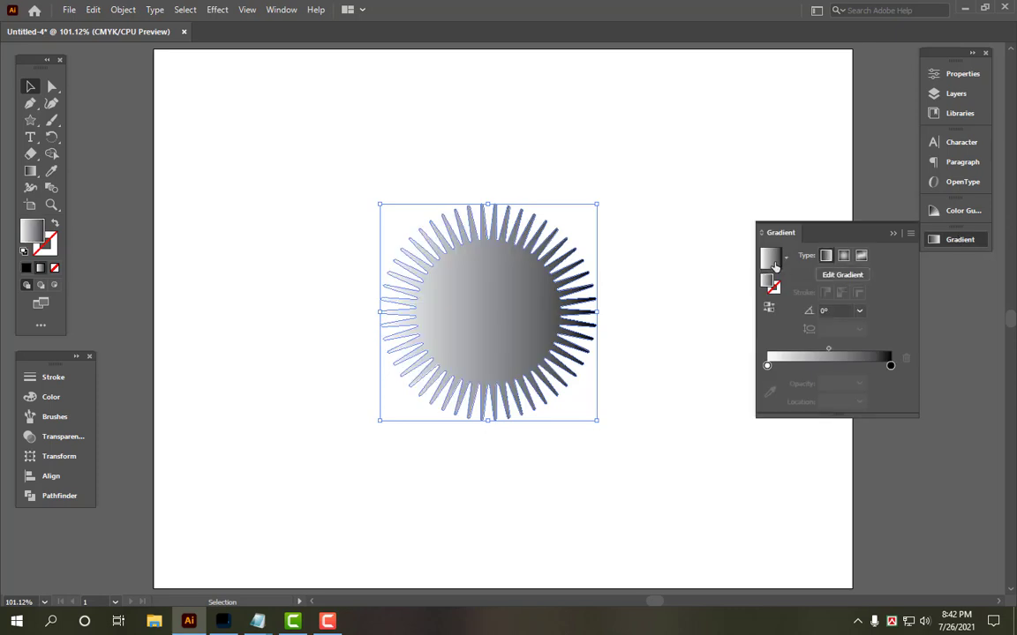
click(844, 255)
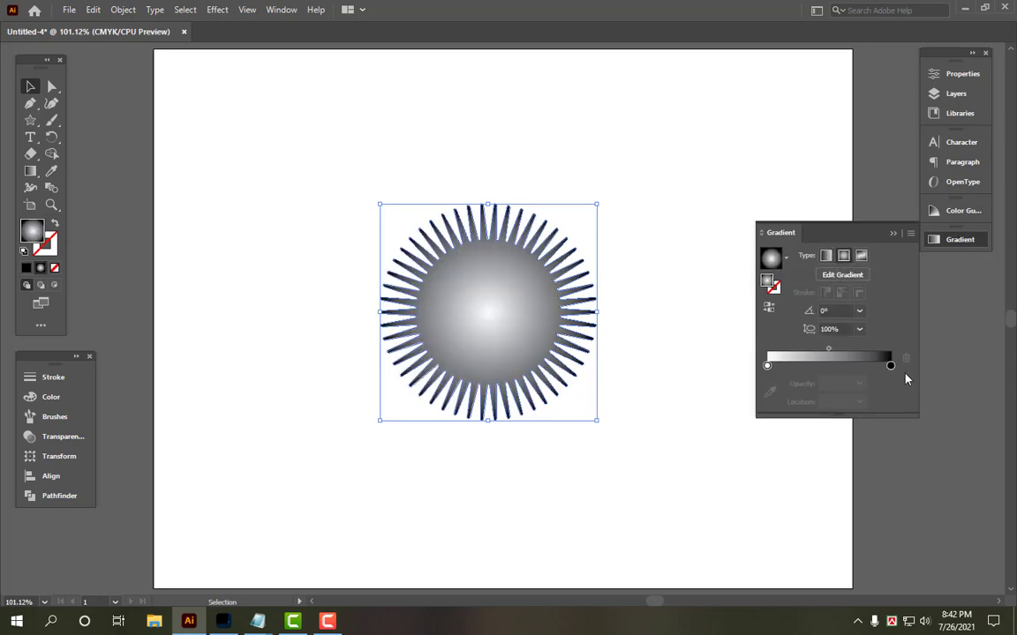
Step: Recolour the star gradient's black end stop to CMYK red with C 0, M 100, Y 100, K 0
click(890, 366)
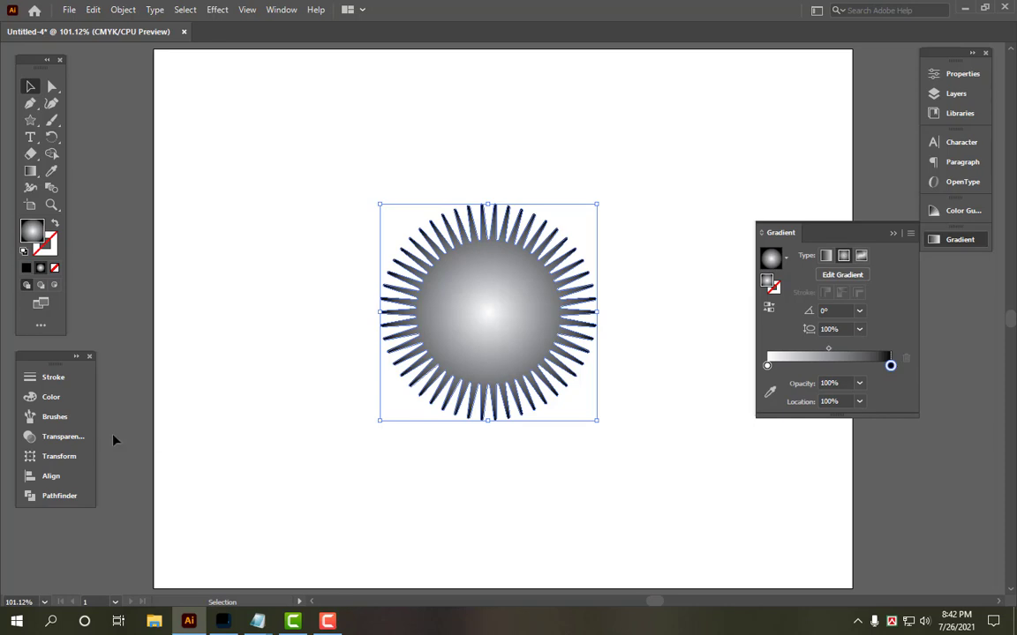
click(61, 399)
click(257, 370)
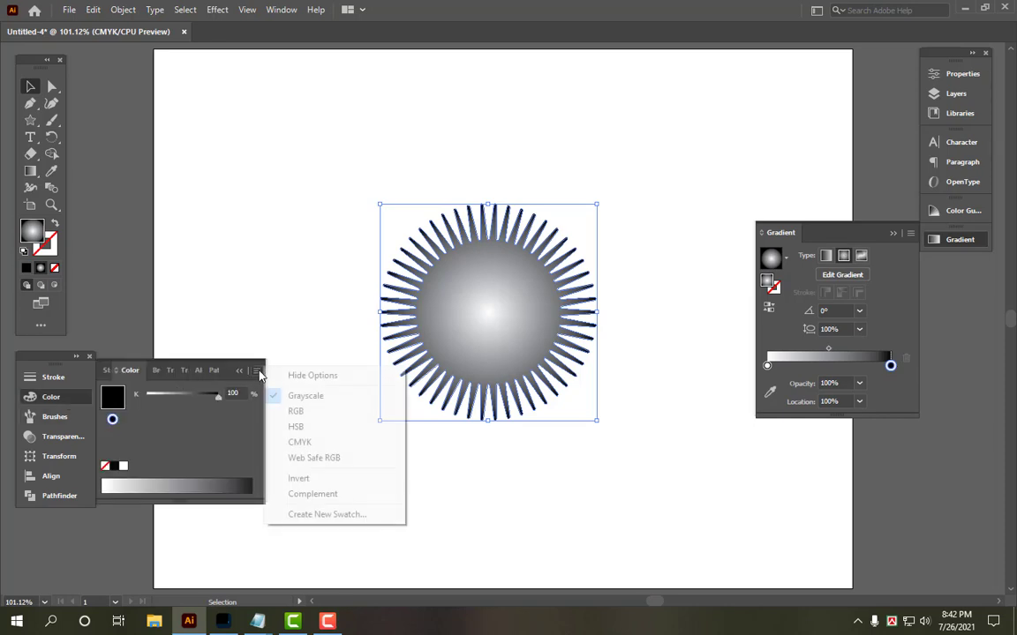
click(322, 443)
click(218, 414)
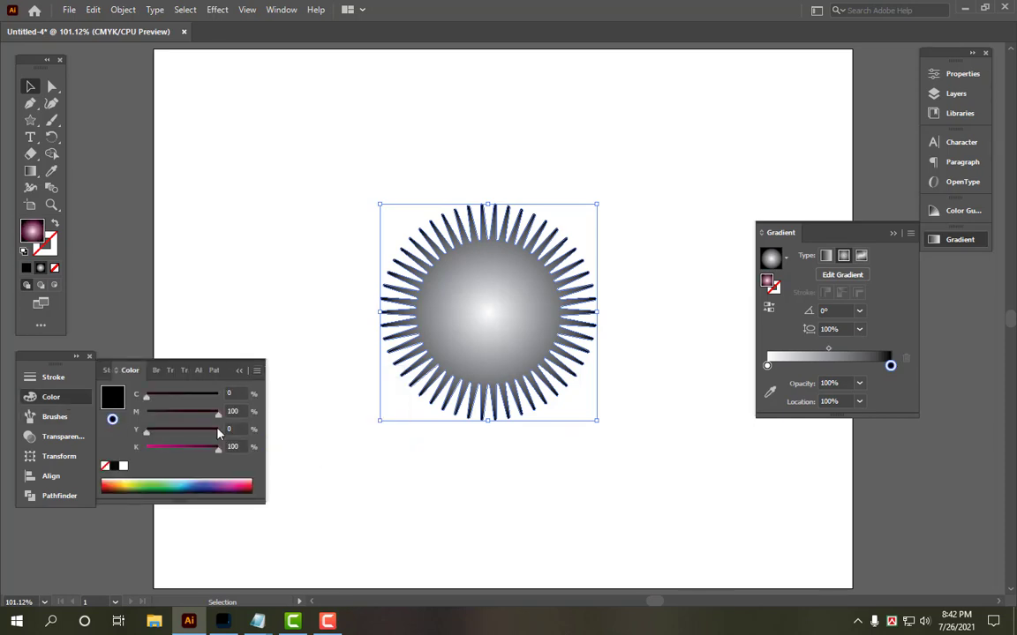
click(218, 430)
drag(219, 448, 121, 449)
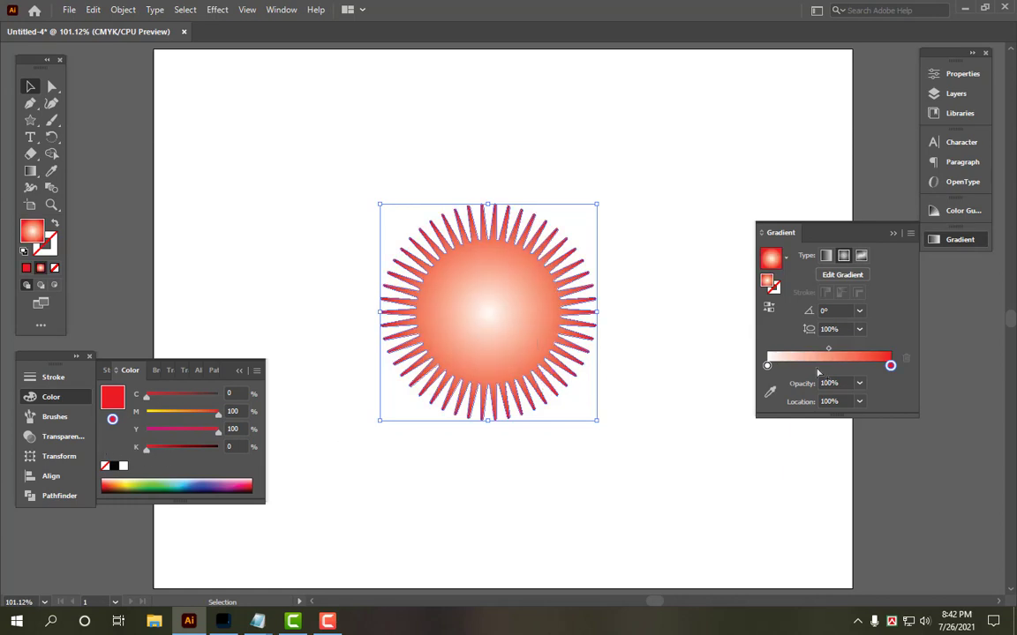
Step: Move the red stop inward, add another stop at about 43.6%, and colour it CMYK orange-yellow with M 30 and Y 100
drag(891, 366, 821, 367)
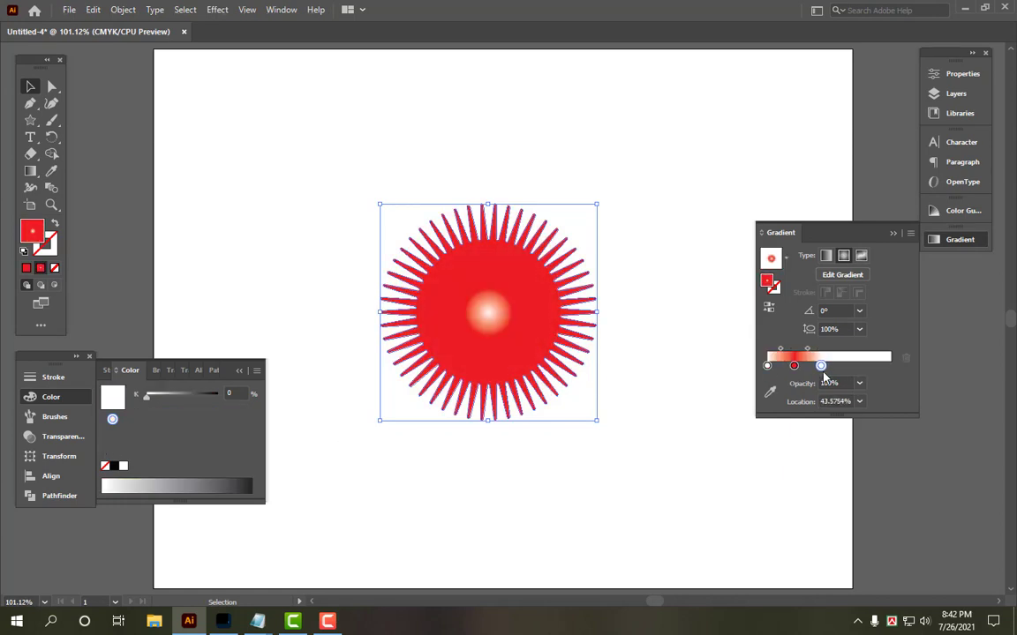
click(257, 372)
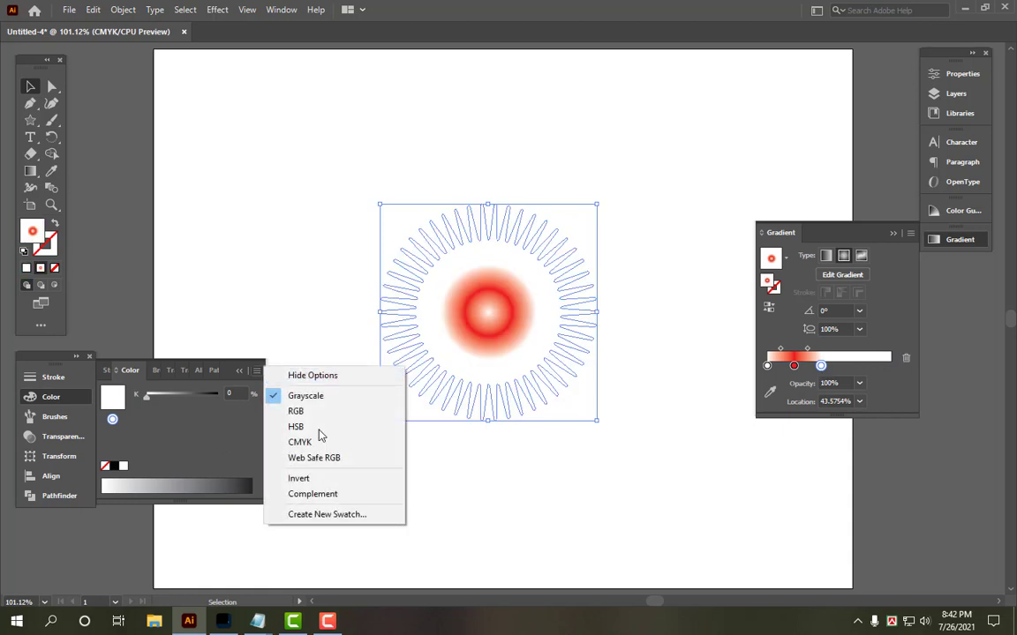
click(295, 441)
drag(293, 441, 296, 440)
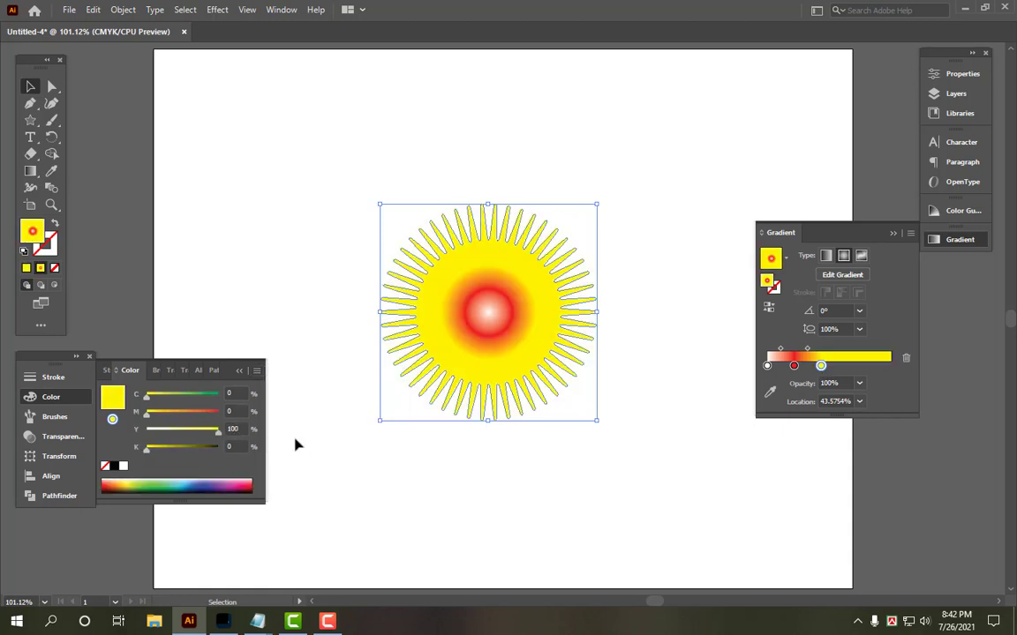
drag(236, 412, 207, 417)
text(30)
key(Return)
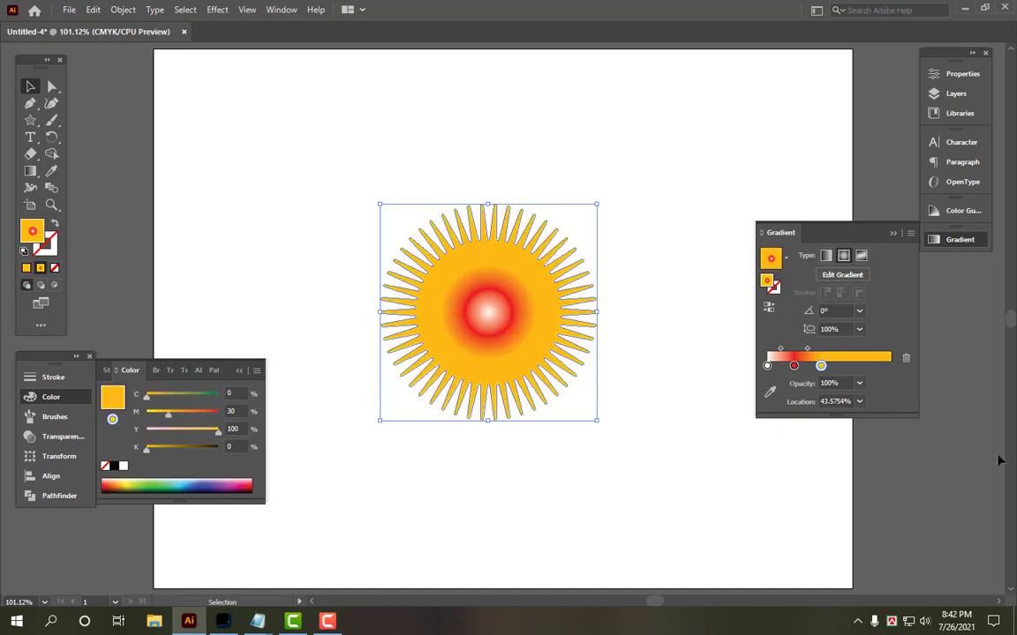
Step: Rearrange and duplicate the gradient stops to run white, orange-yellow, red, orange-yellow (at about 79.9%), white from centre to edge
drag(821, 365, 890, 366)
drag(798, 370, 836, 373)
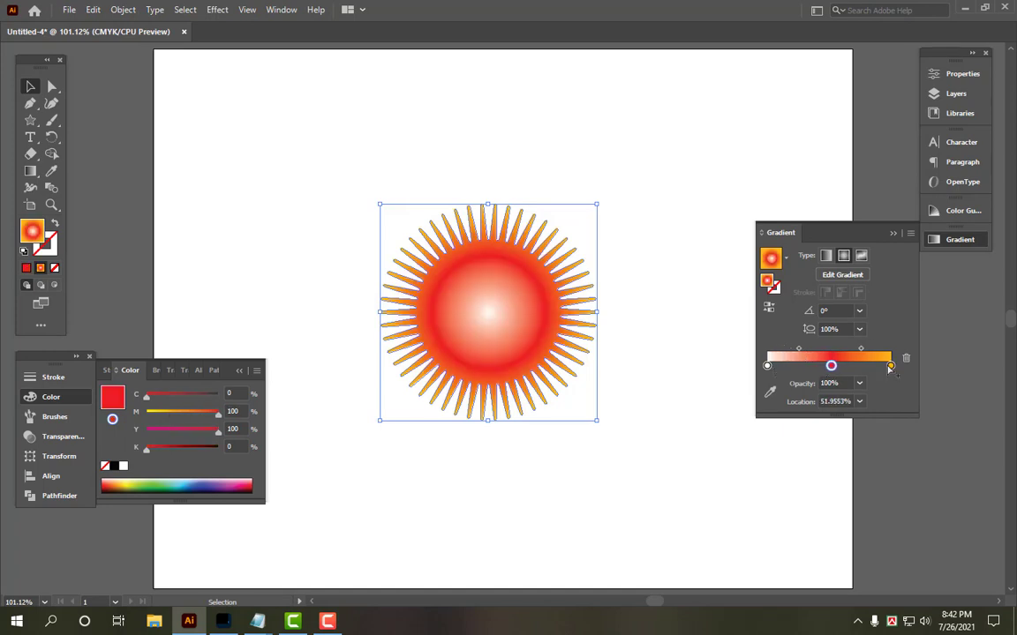
drag(889, 365, 801, 371)
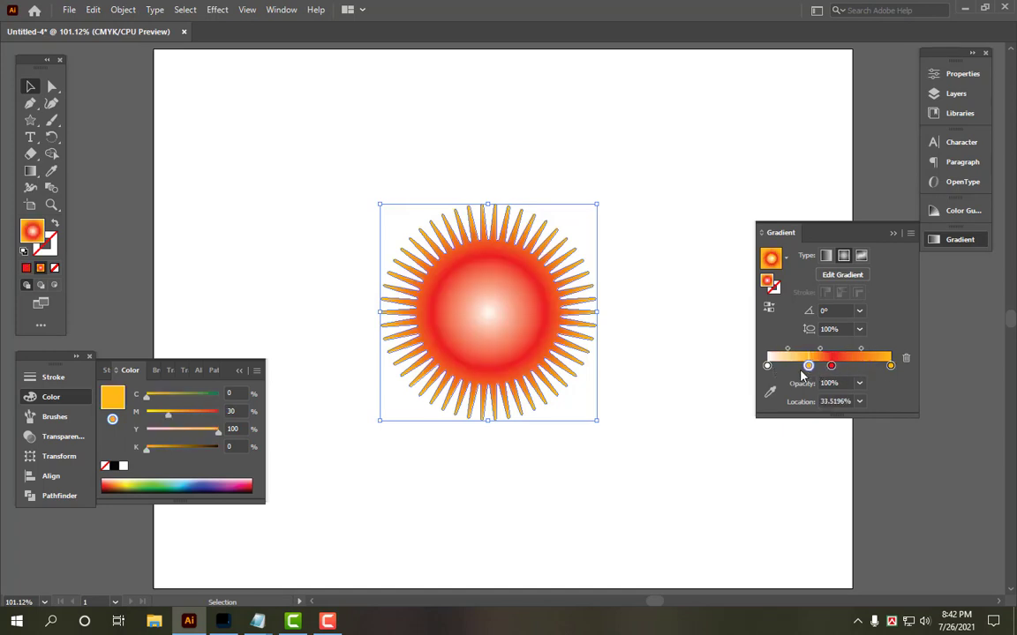
drag(768, 368, 867, 369)
click(888, 367)
click(705, 499)
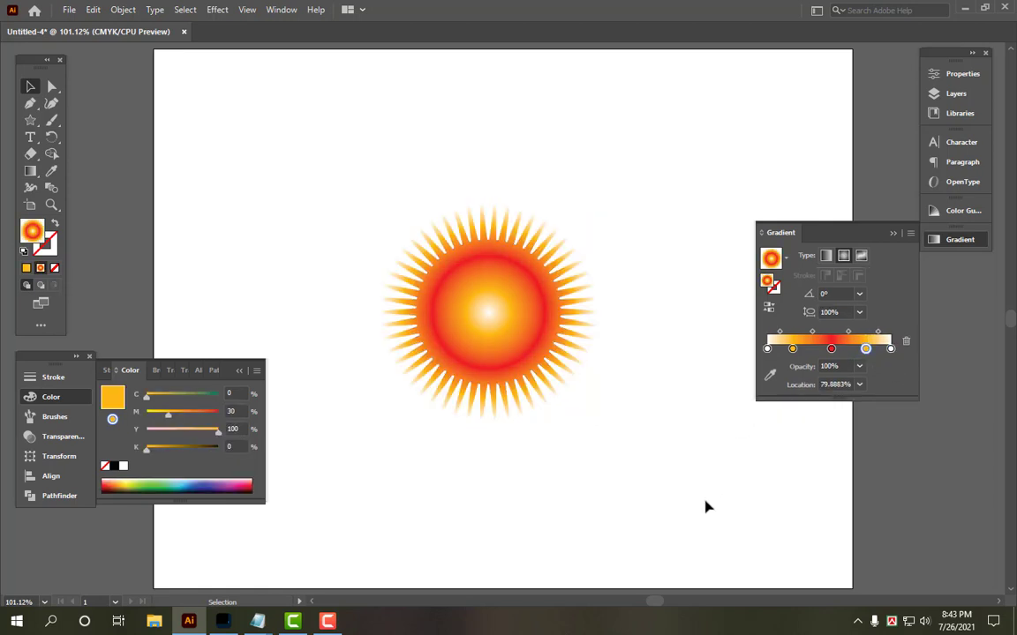
click(559, 347)
click(706, 481)
Step: Draw a small circle with the same radial gradient near the artboard's upper-left corner and select its white end stops
click(35, 122)
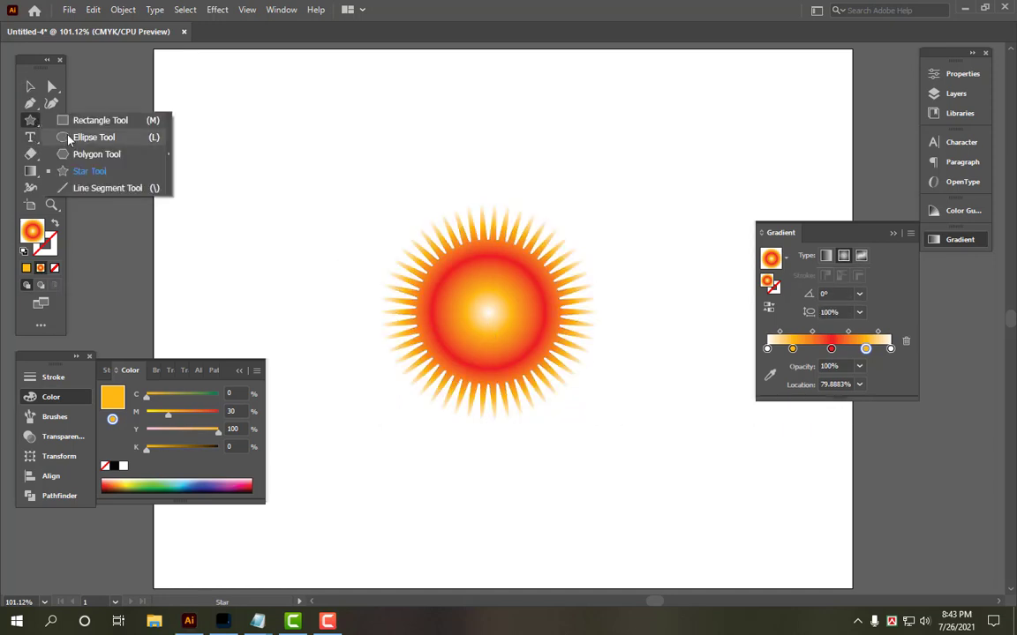
click(71, 138)
drag(214, 88, 232, 114)
key(v)
click(324, 273)
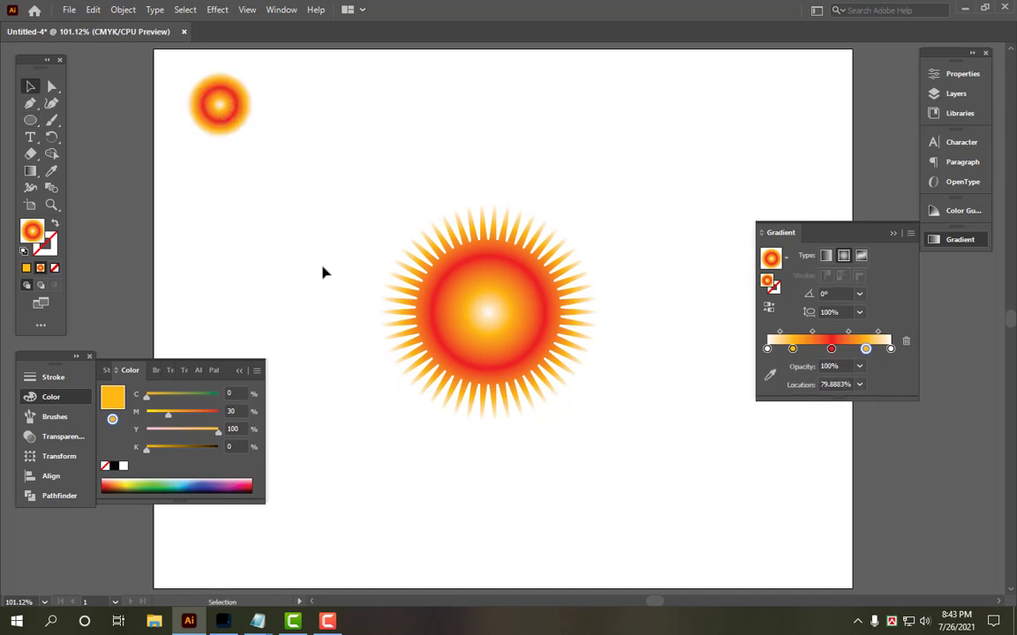
click(231, 129)
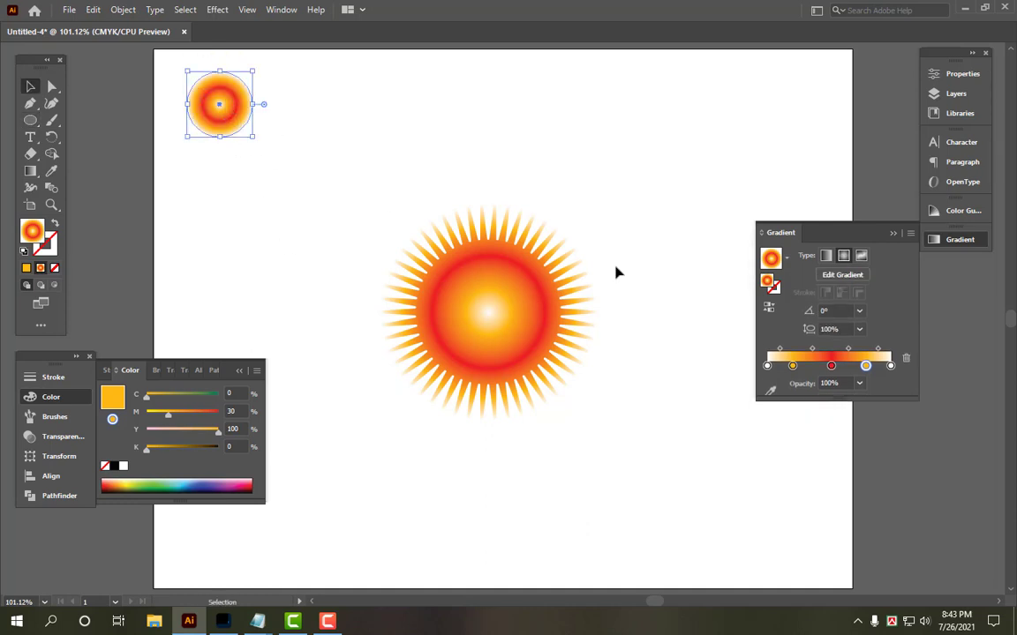
click(767, 366)
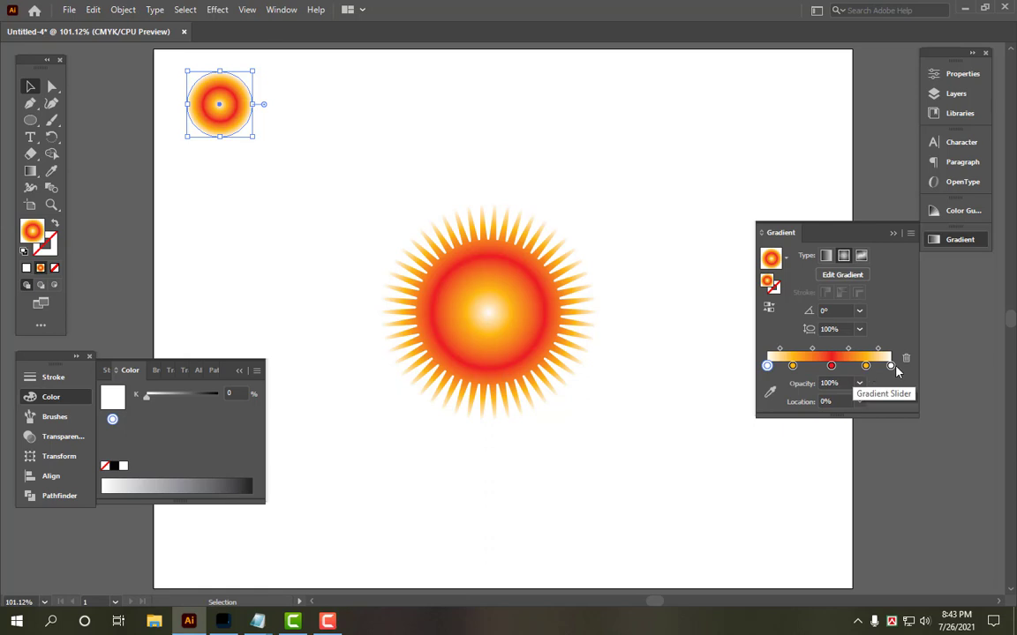
click(890, 366)
Step: Copy the sunburst star and paste the duplicate in place, collapsing the gradient and colour settings first
click(504, 330)
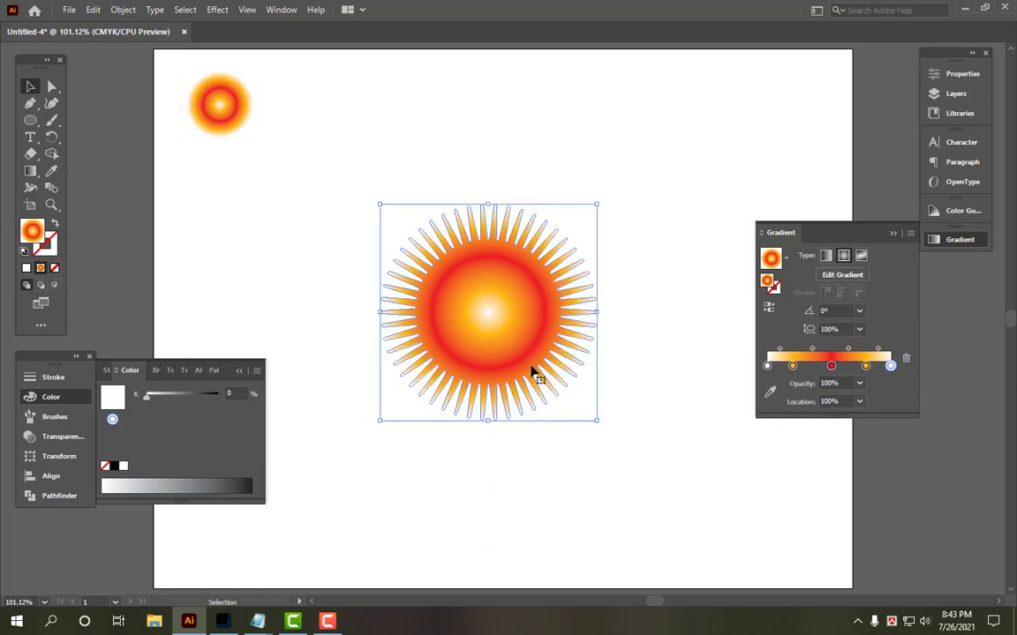
click(962, 242)
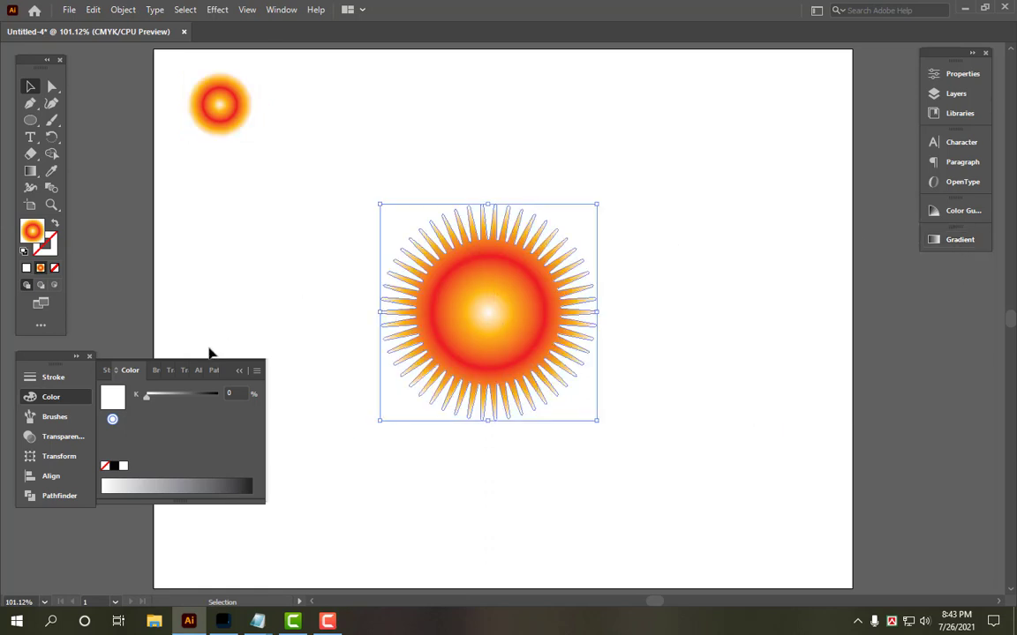
click(30, 397)
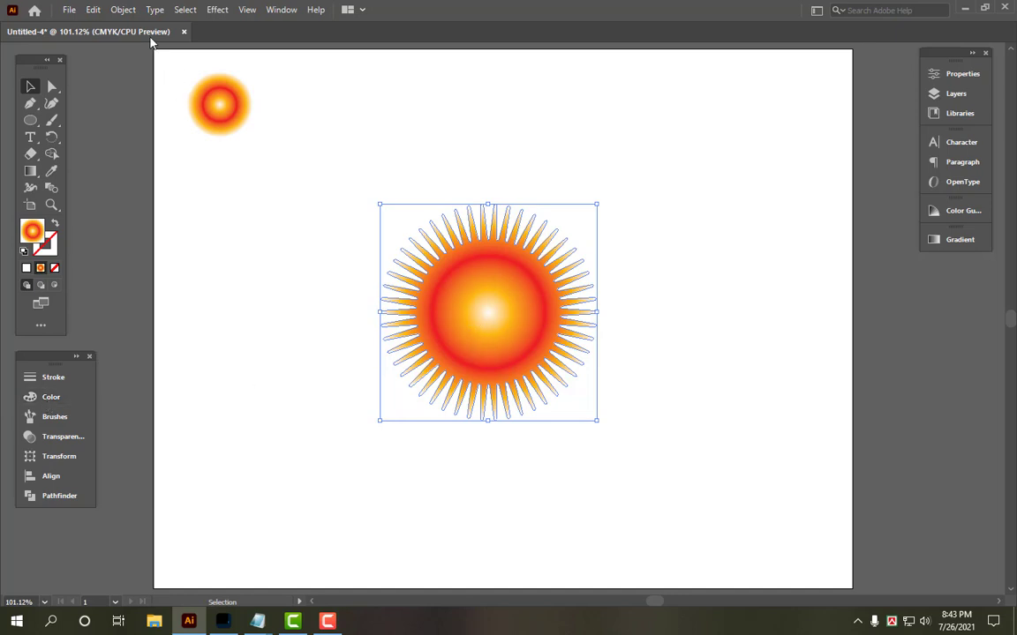
click(93, 10)
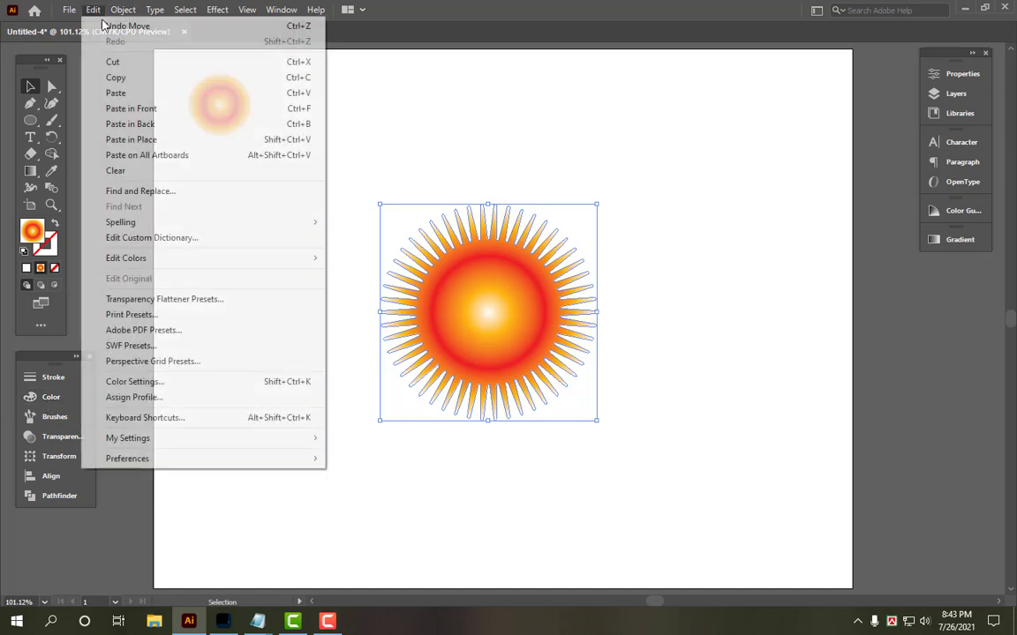
click(124, 77)
click(94, 10)
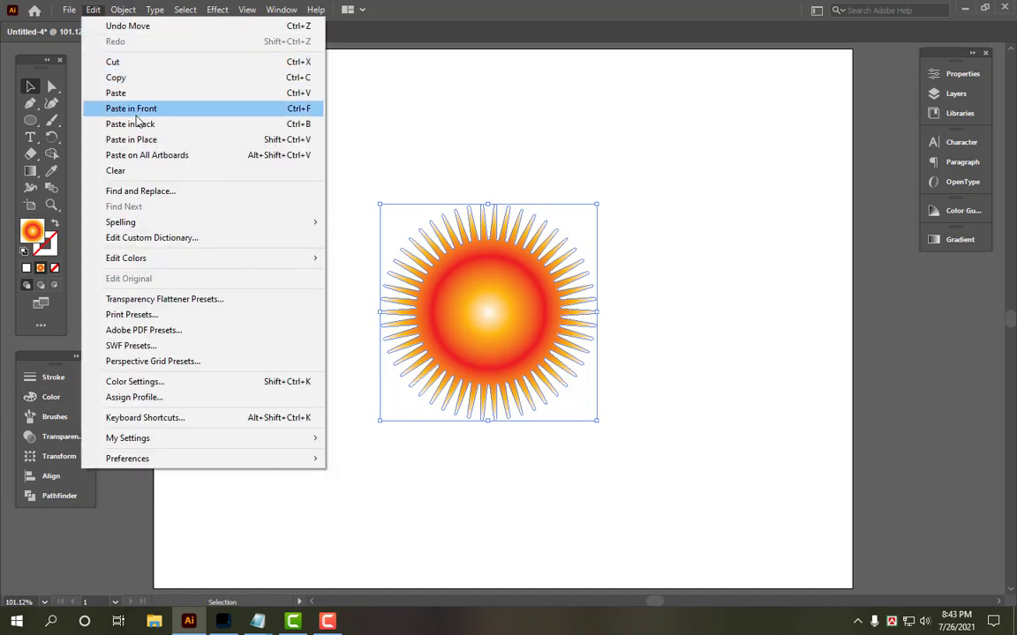
click(141, 141)
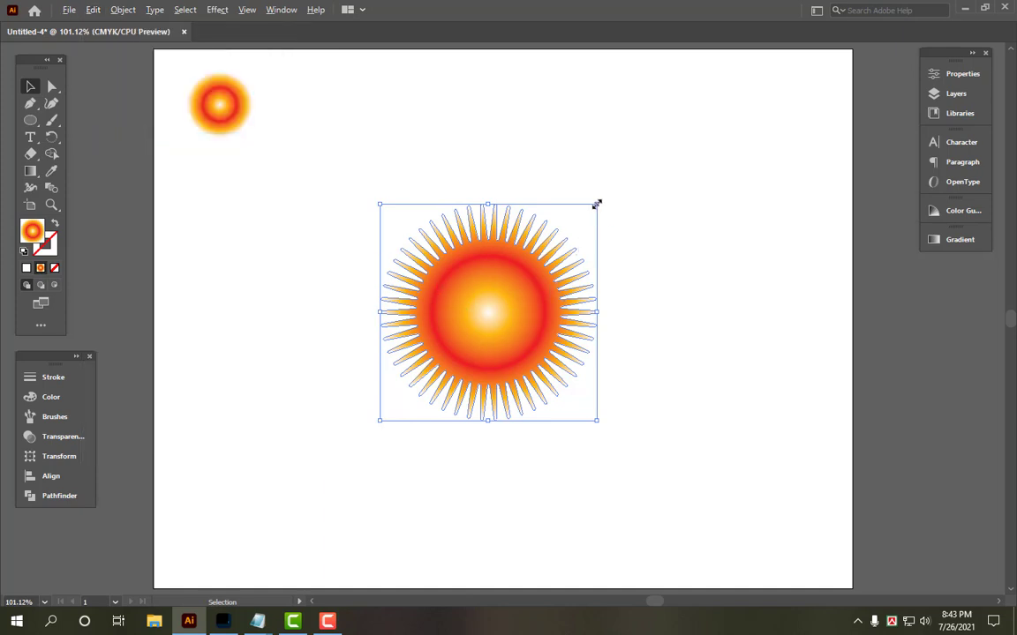
Step: Scale the pasted star proportionally down to a tiny size at the centre of the large one
drag(596, 204, 490, 307)
key(ctrl+equal)
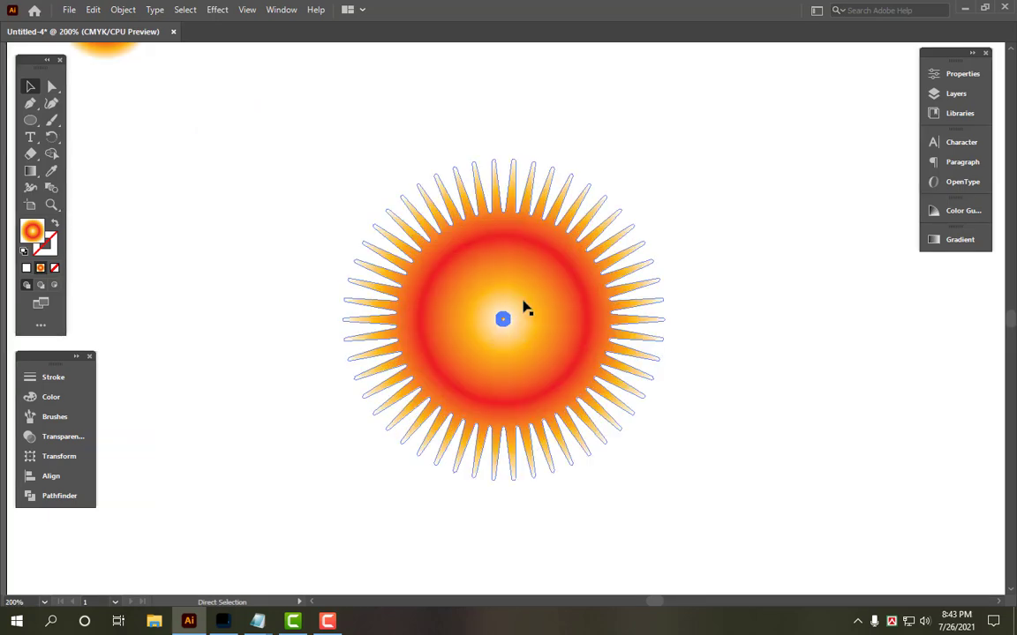
key(ctrl+equal)
key(ctrl+equal)
key(ctrl+equal)
key(ctrl+equal)
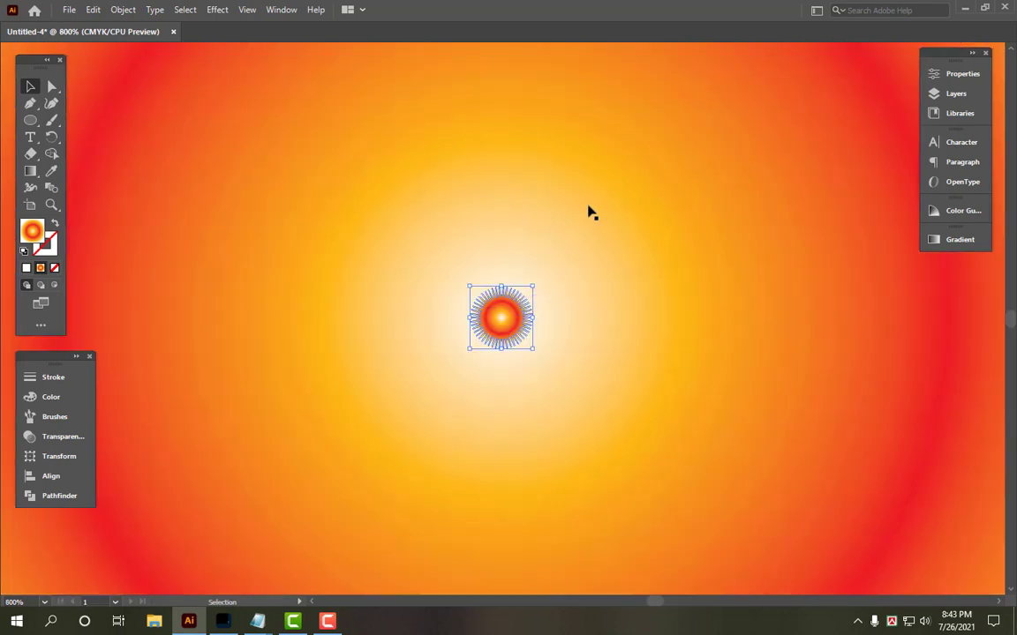
click(589, 205)
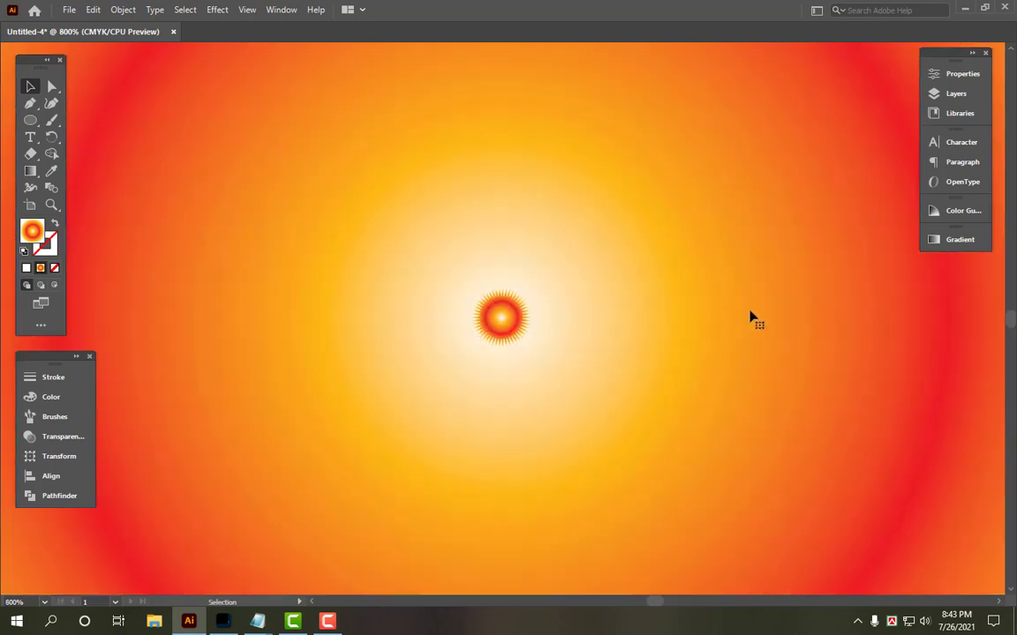
Step: Select the large star together with its tiny centred copy and scale both down proportionally about their shared centre
key(ctrl+0)
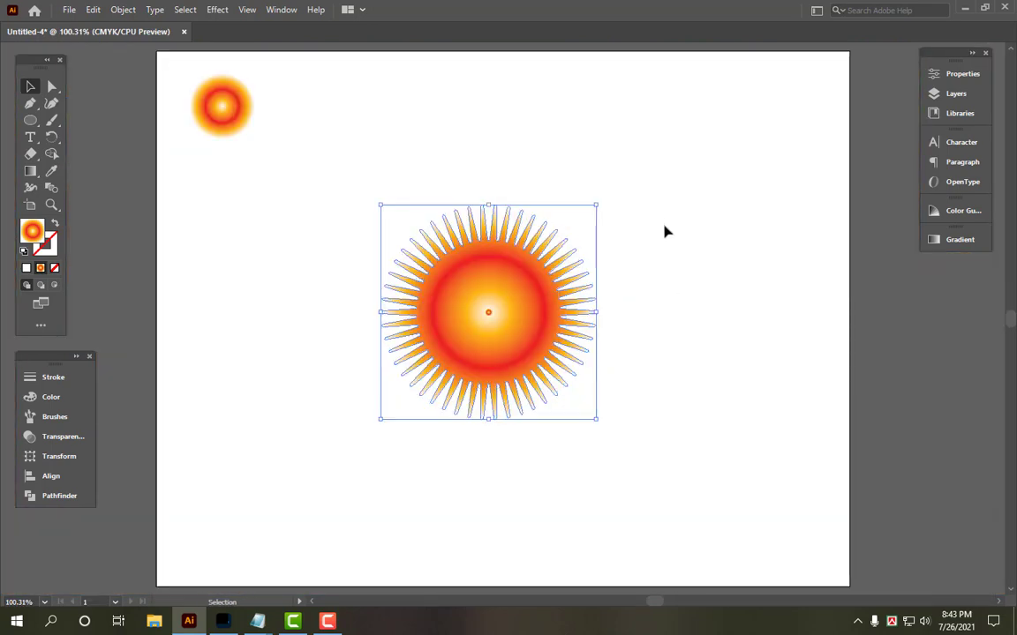
drag(666, 158, 371, 433)
drag(488, 206, 488, 219)
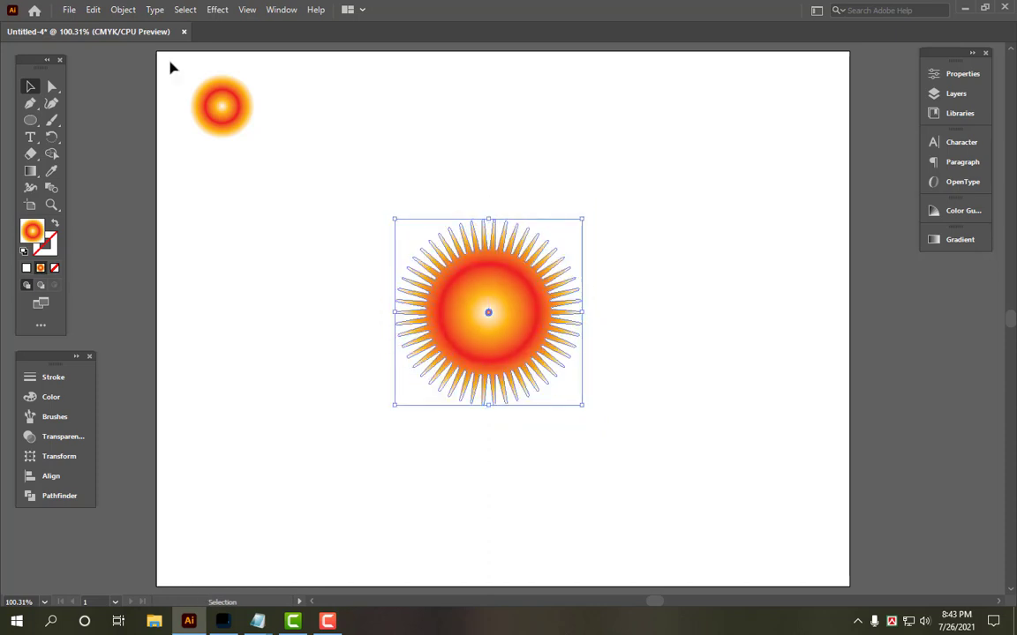
Step: Set the blend options to Specified Steps spacing of 100 with the Align to Path orientation
click(117, 12)
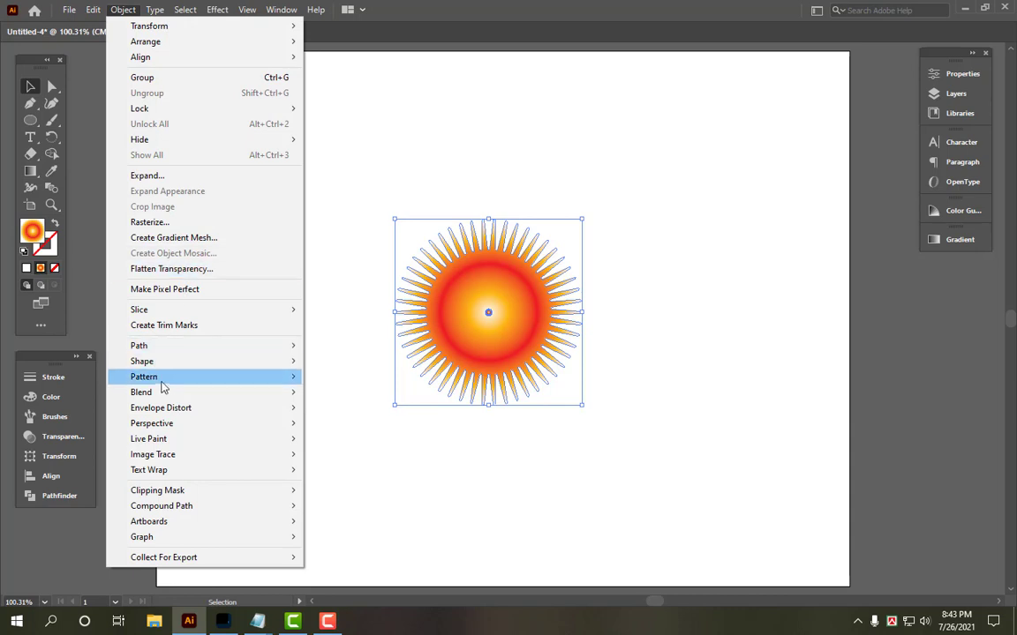
mouse_move(162, 391)
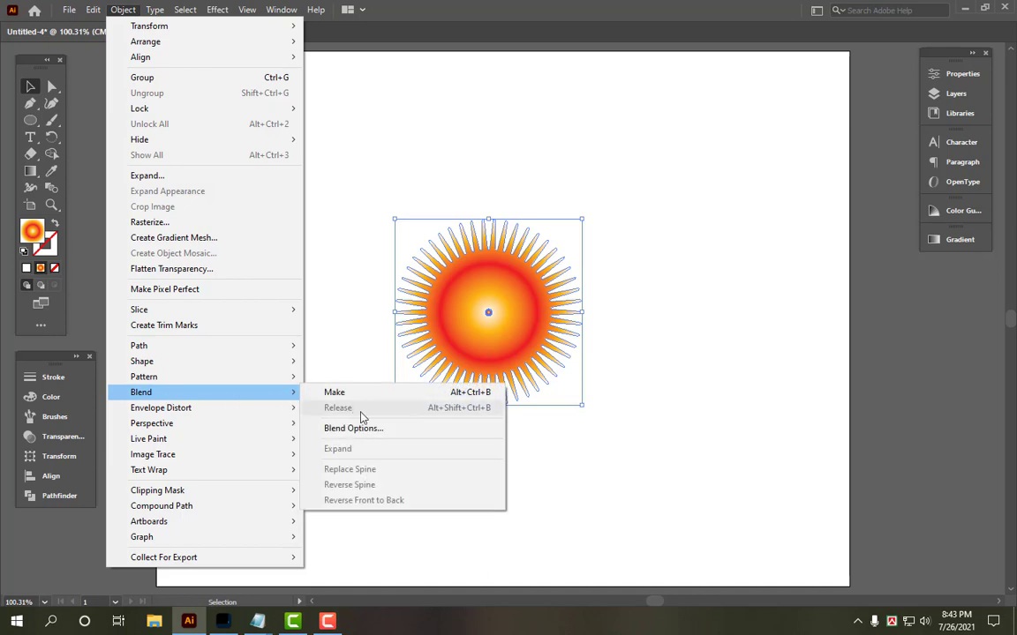
click(363, 432)
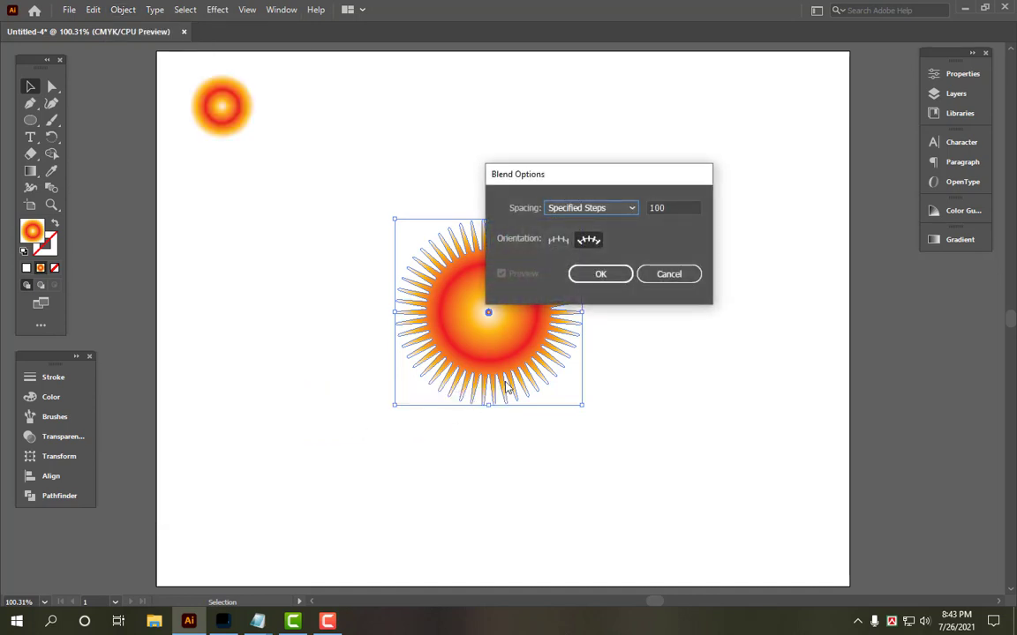
drag(668, 207, 648, 208)
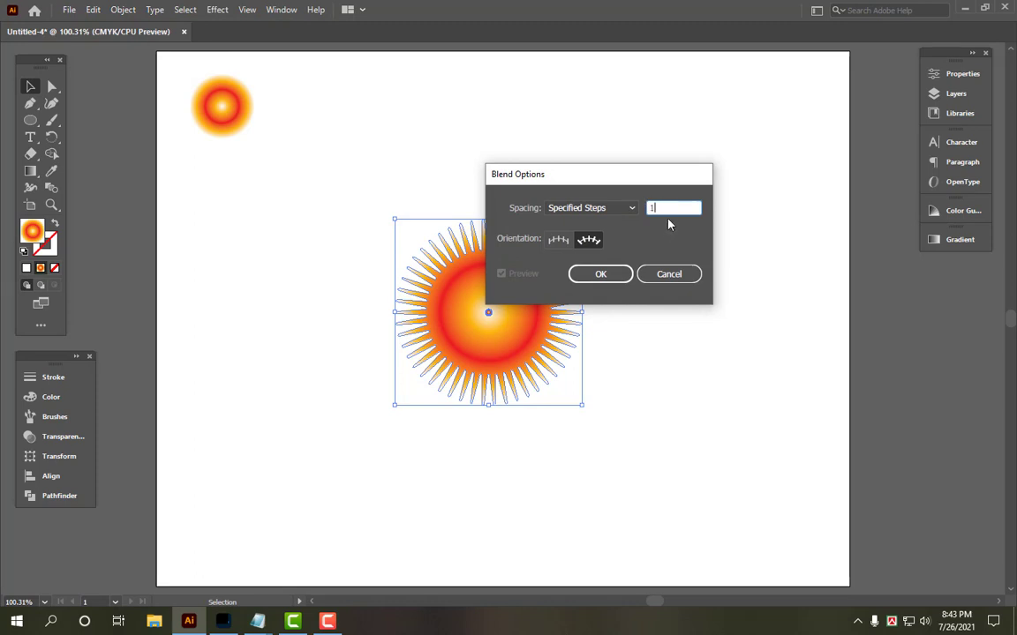
click(601, 208)
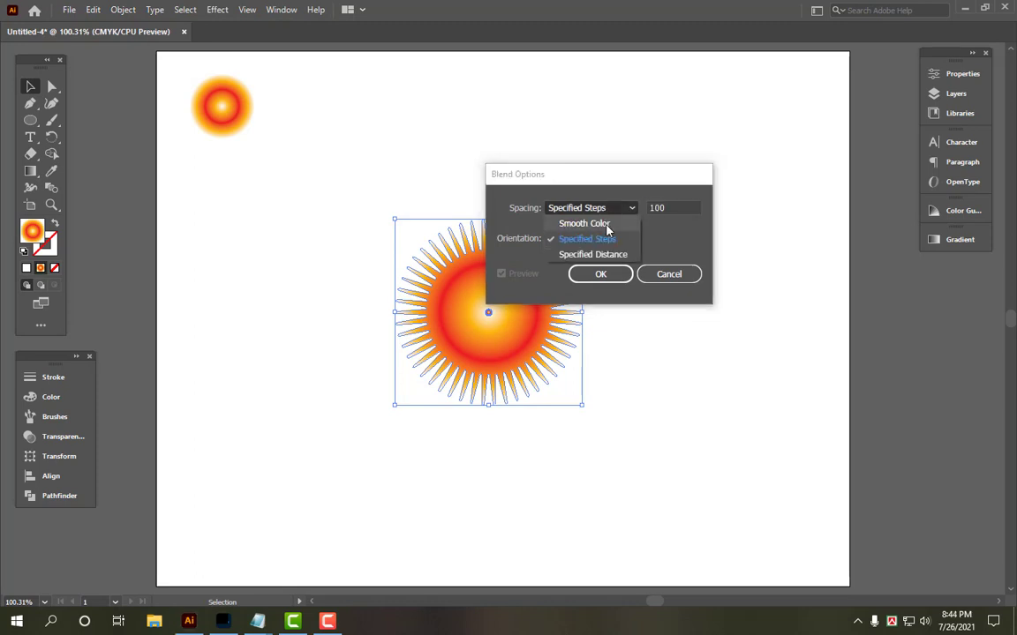
click(606, 240)
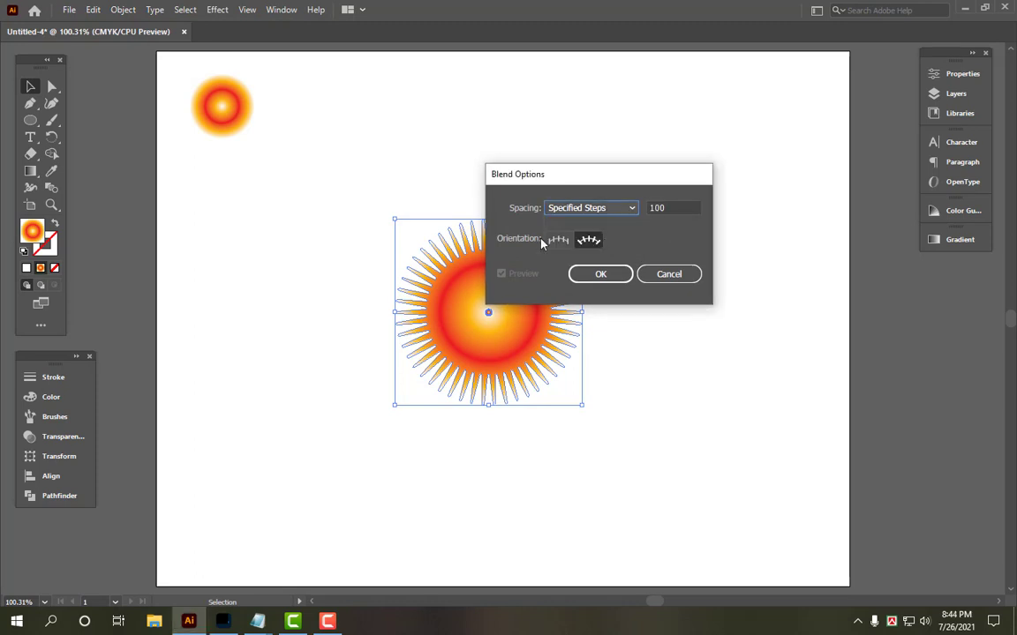
click(584, 241)
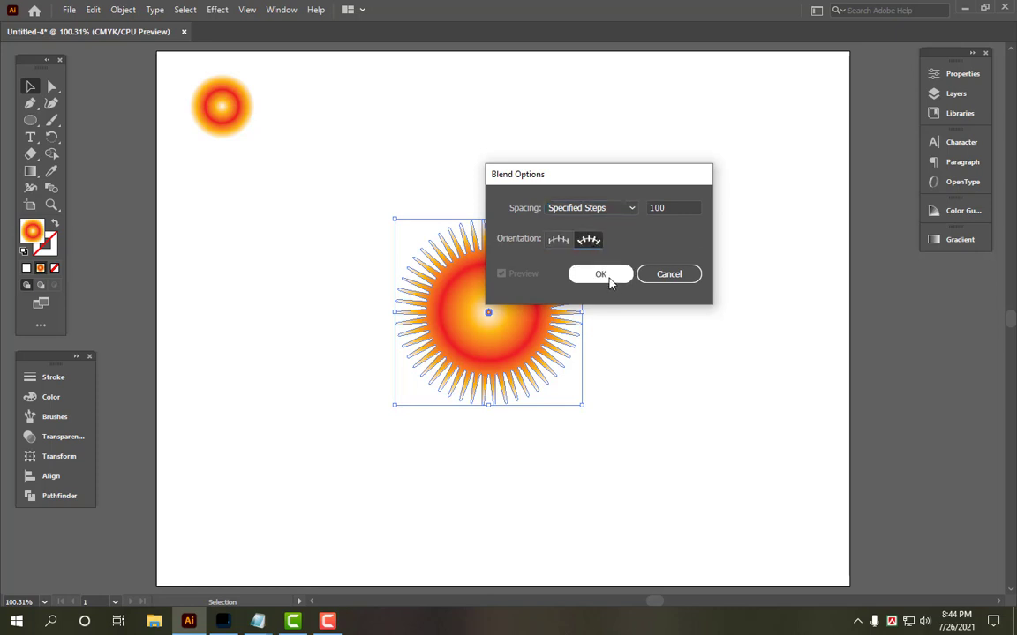
click(607, 275)
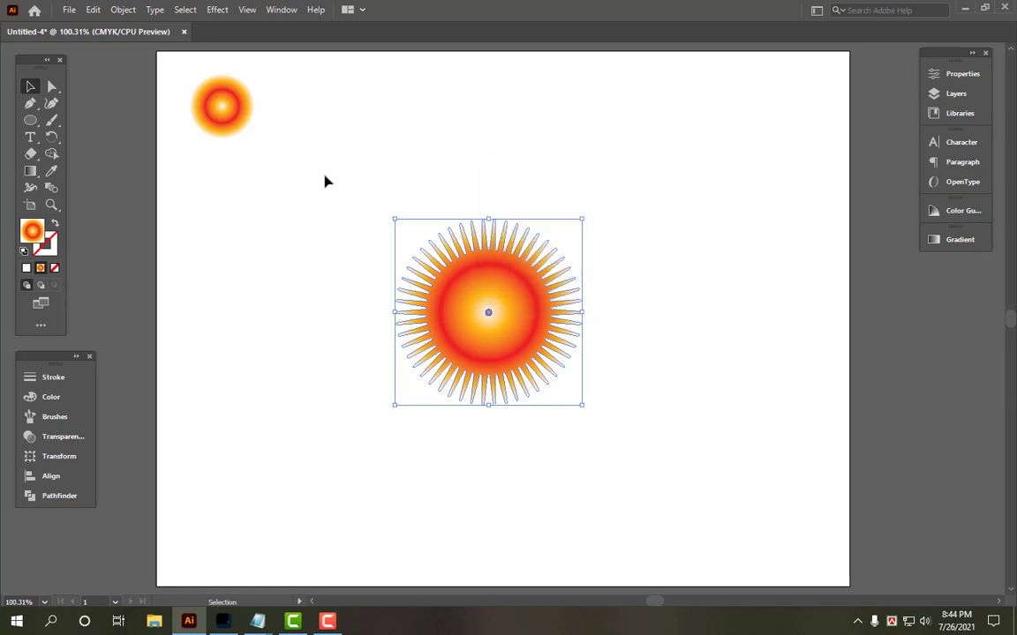
Step: Make a blend between the large star and the tiny star at its centre
click(124, 11)
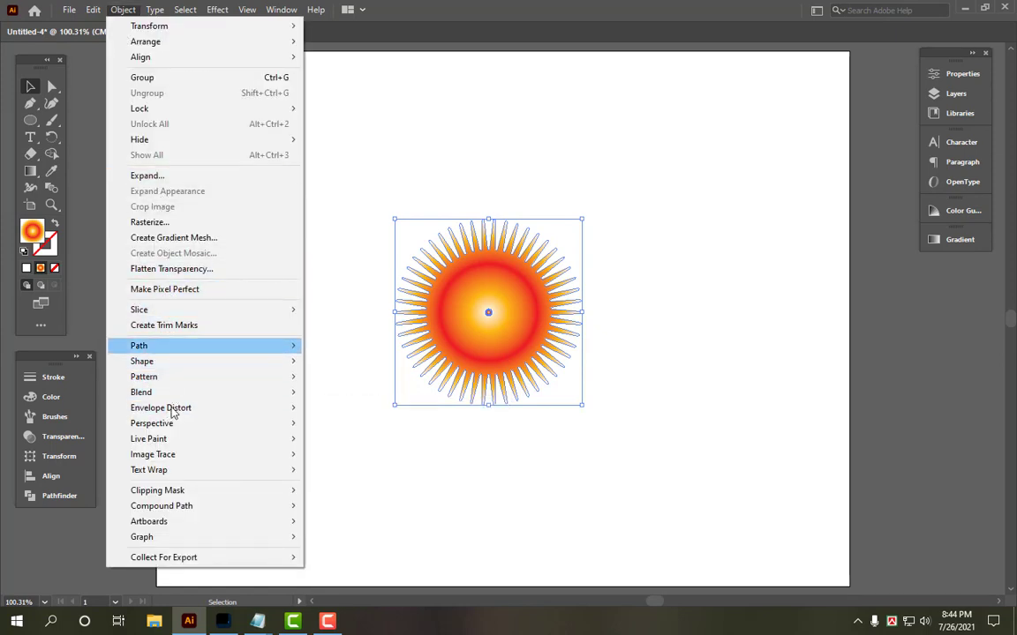
mouse_move(175, 440)
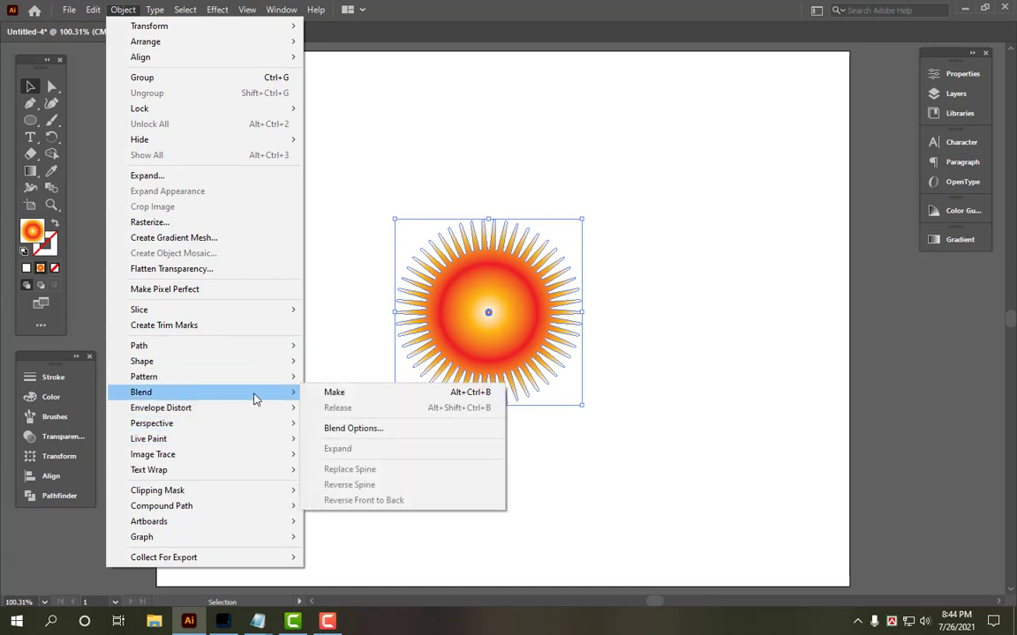
click(356, 395)
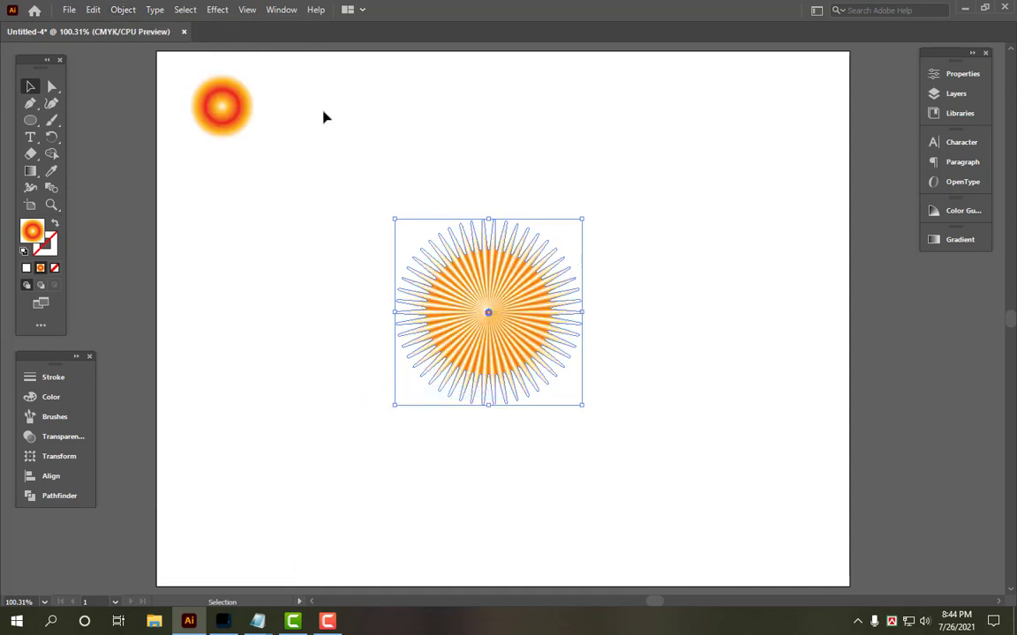
Step: Apply a Pucker & Bloat effect of -18% to the blended star
click(218, 12)
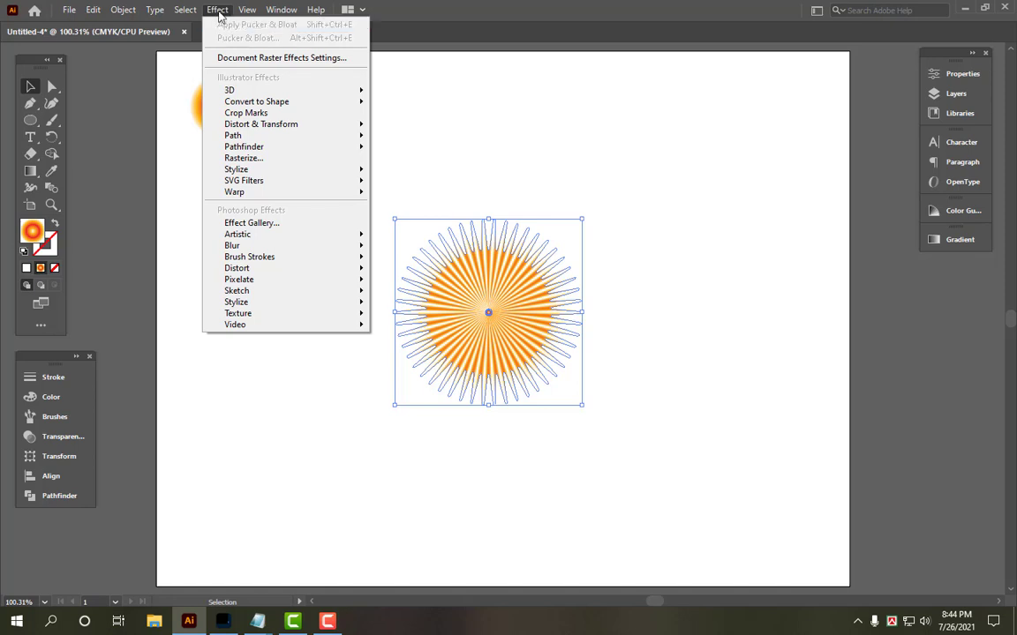
mouse_move(223, 100)
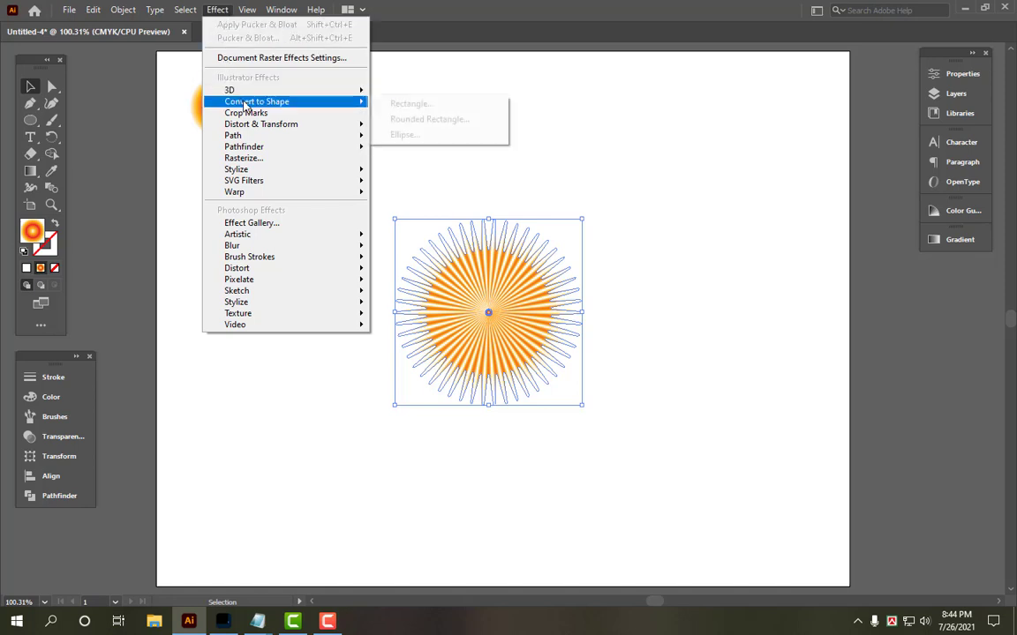
mouse_move(258, 125)
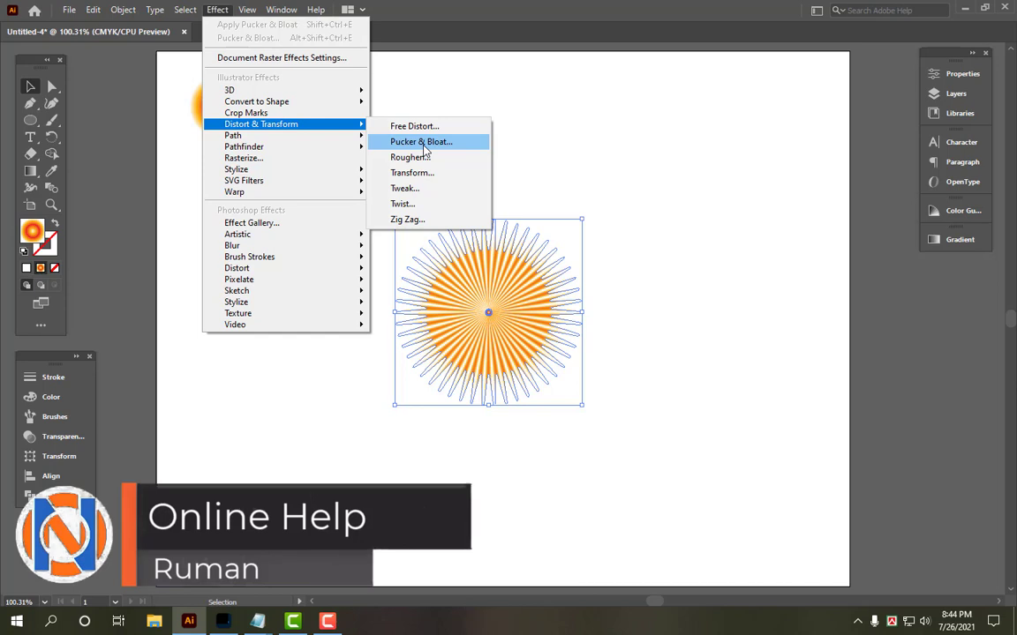
click(424, 144)
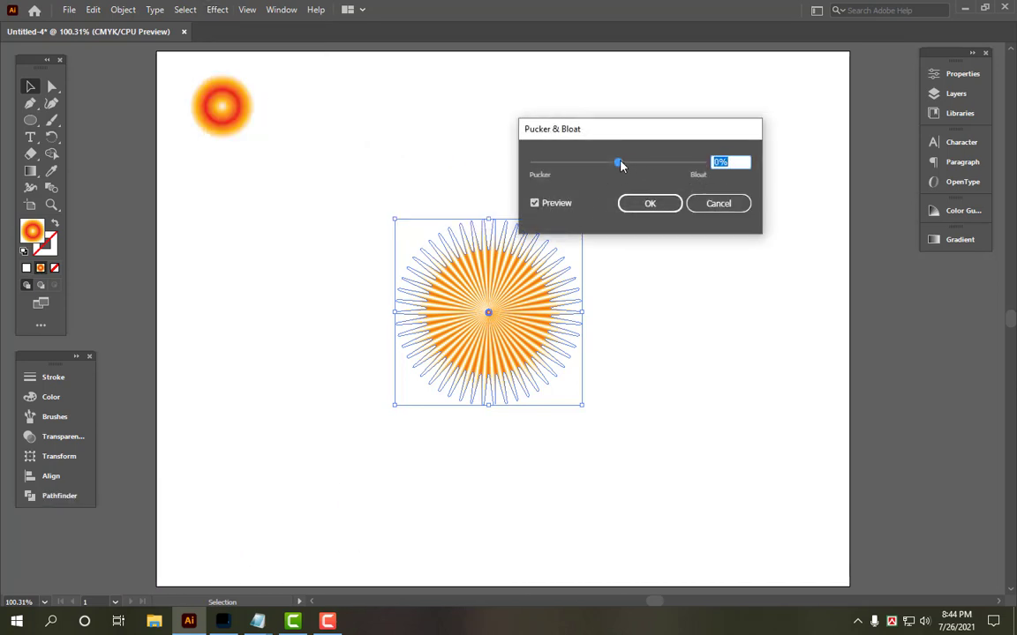
drag(620, 165, 605, 168)
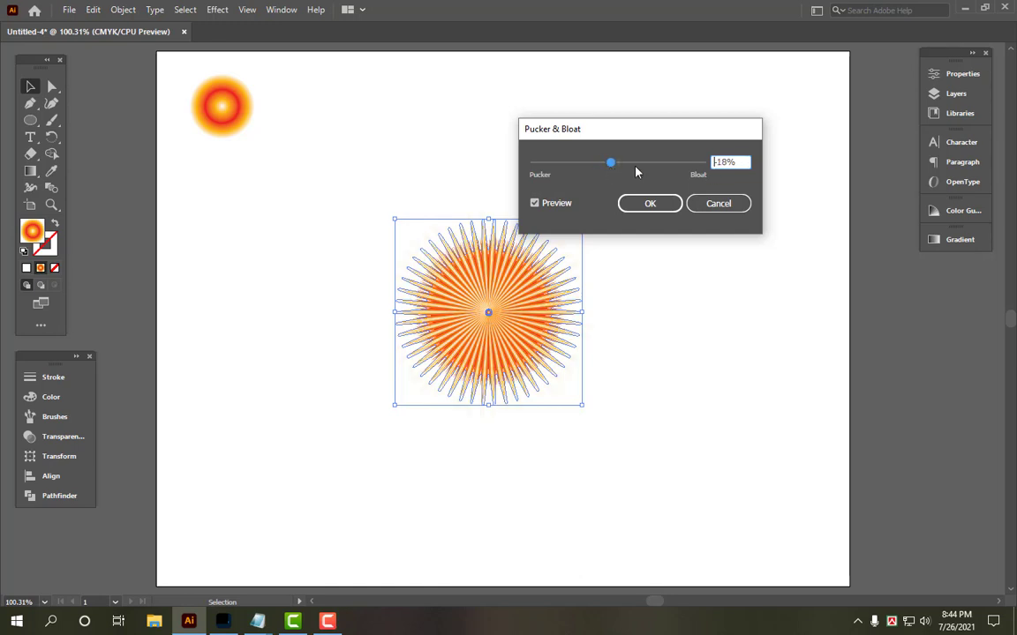
click(547, 204)
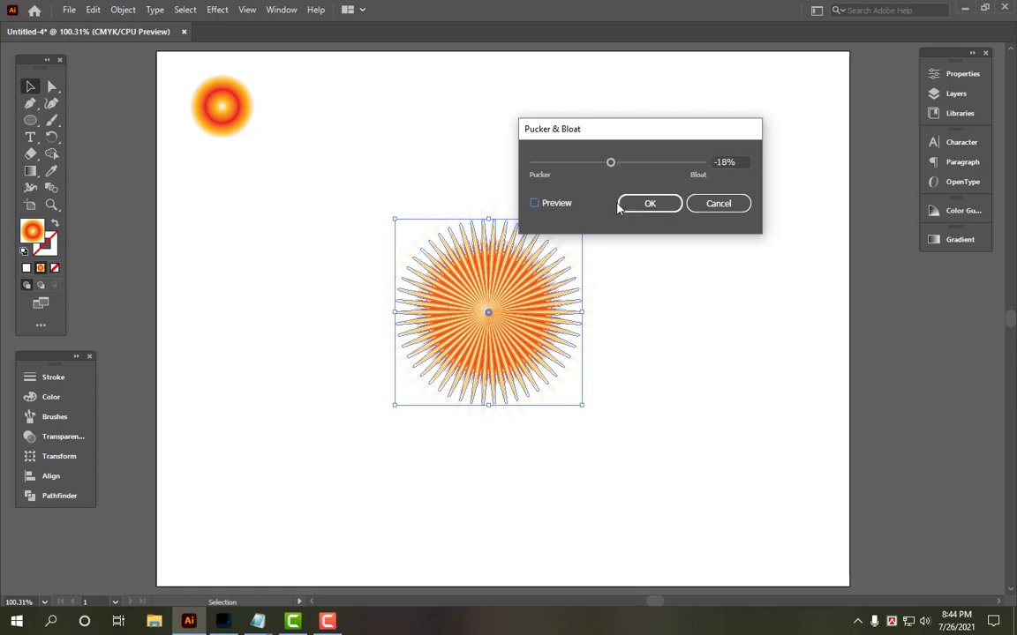
click(654, 204)
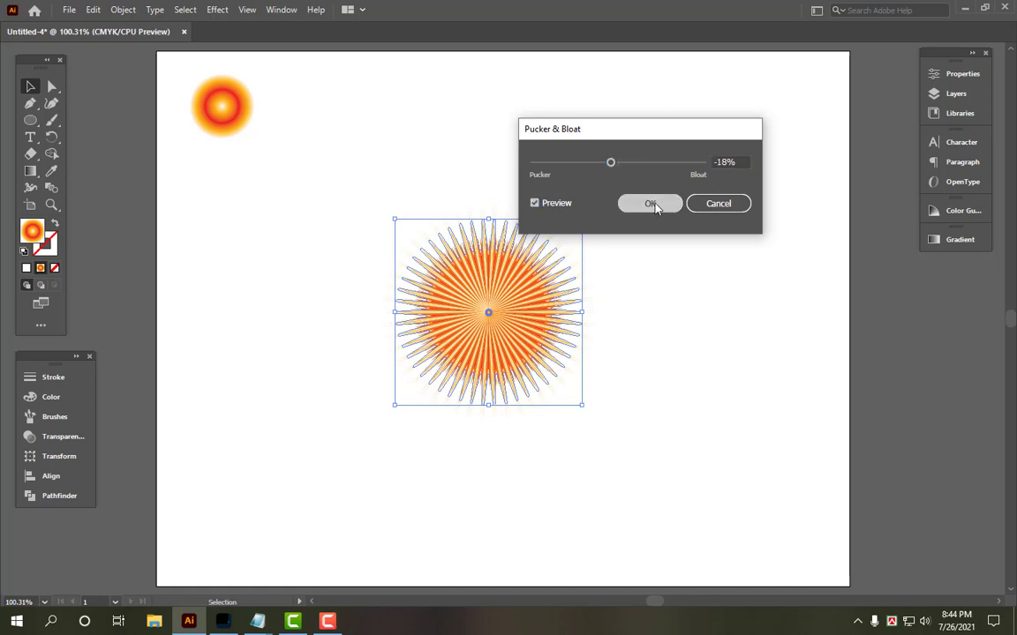
Step: Apply a Roughen effect to the blend with a relative size of 21%, detail of 0/in and smooth points
click(217, 10)
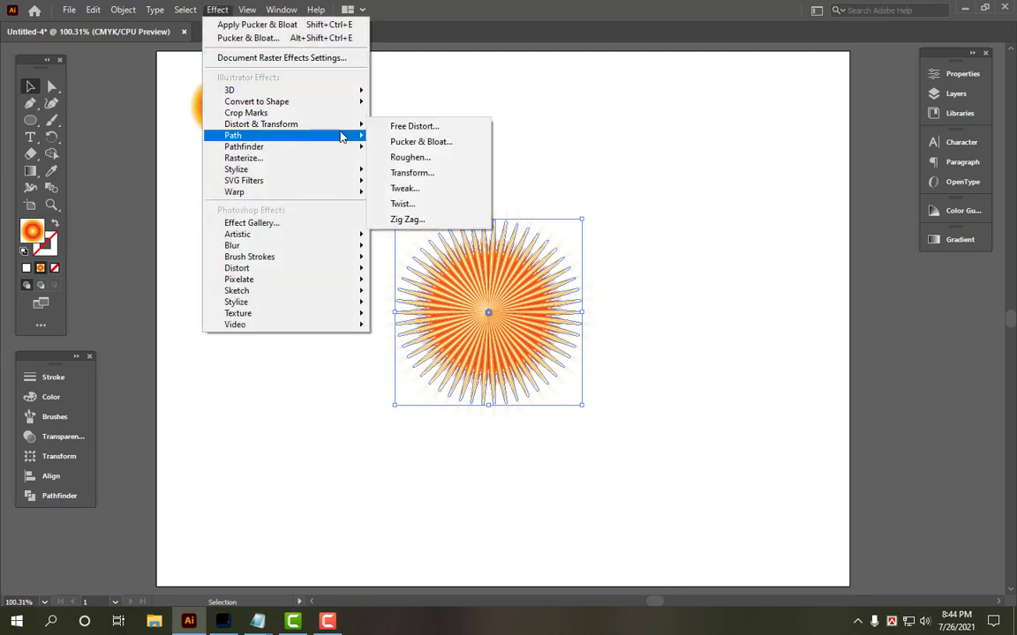
click(419, 159)
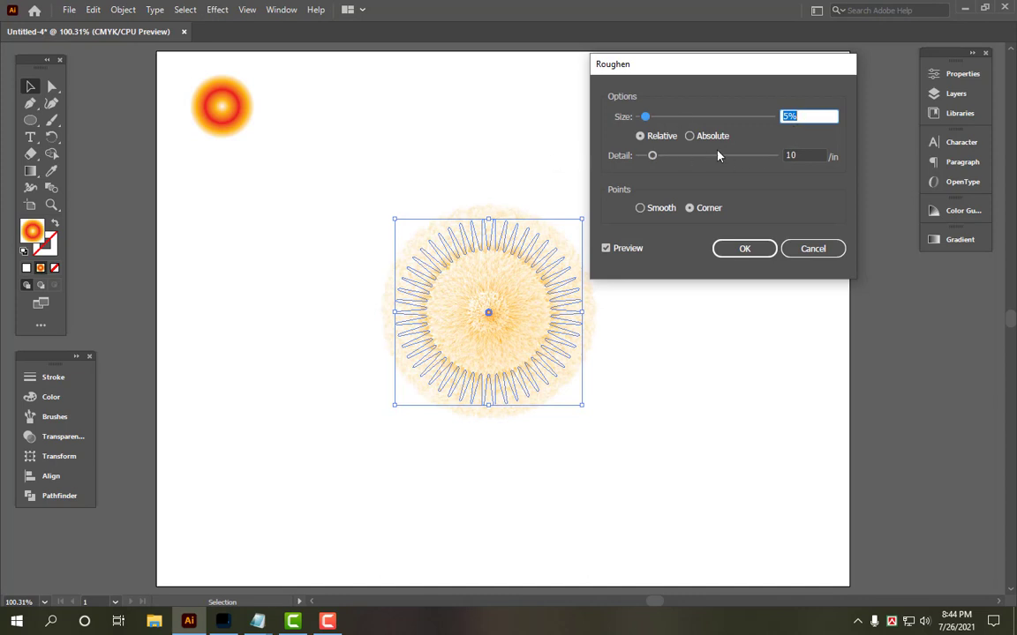
click(688, 137)
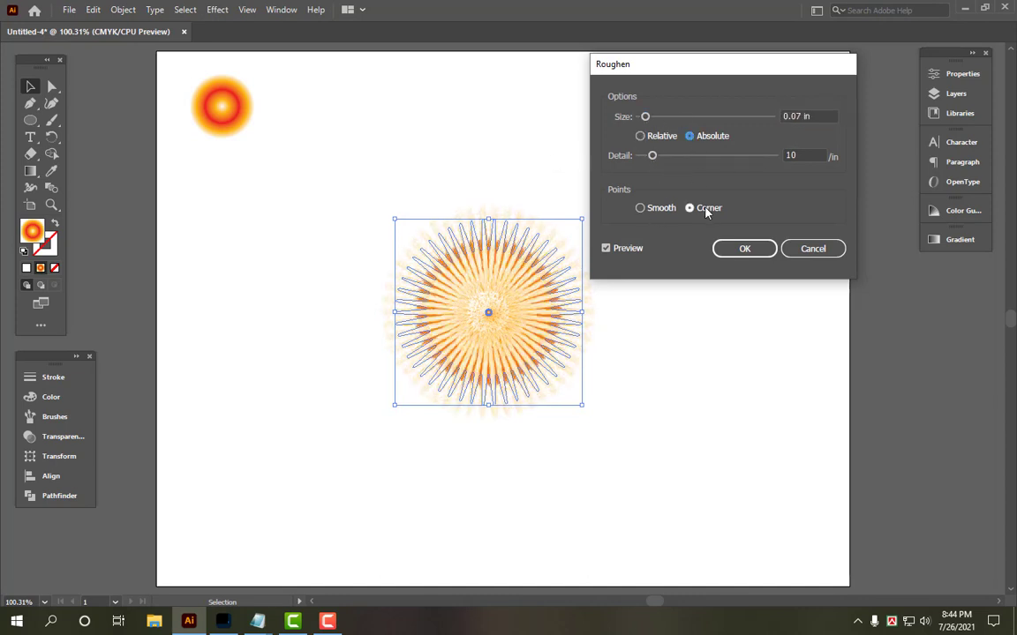
click(656, 211)
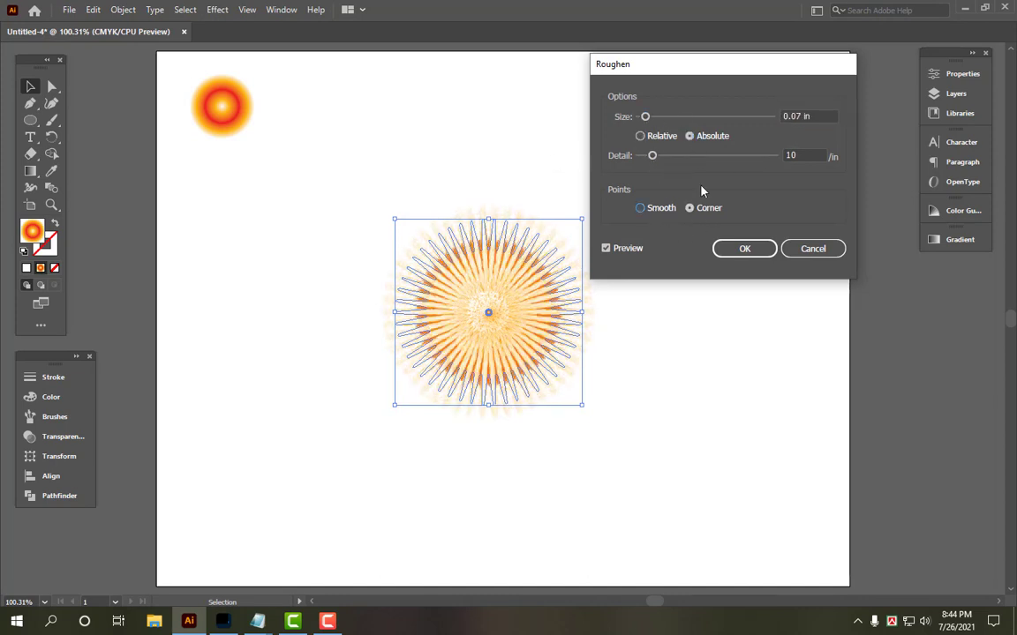
click(656, 137)
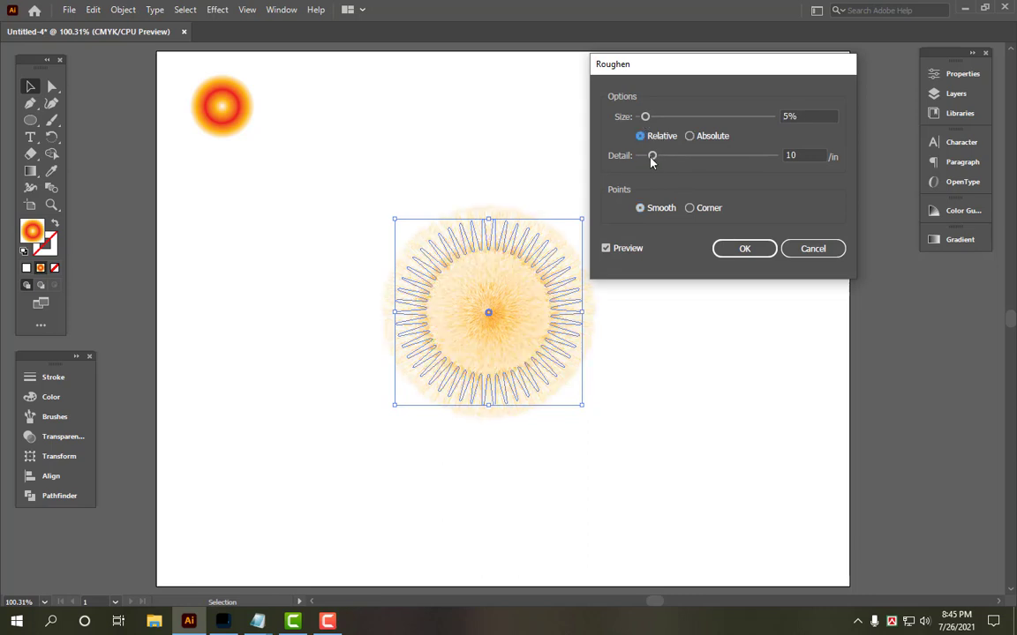
drag(652, 159, 617, 160)
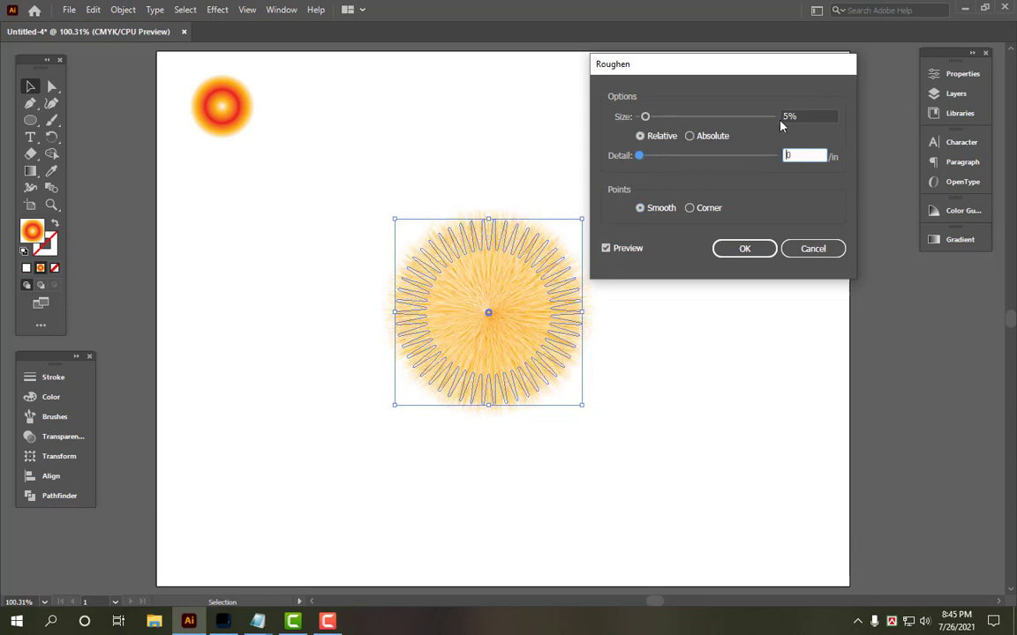
drag(647, 120, 659, 124)
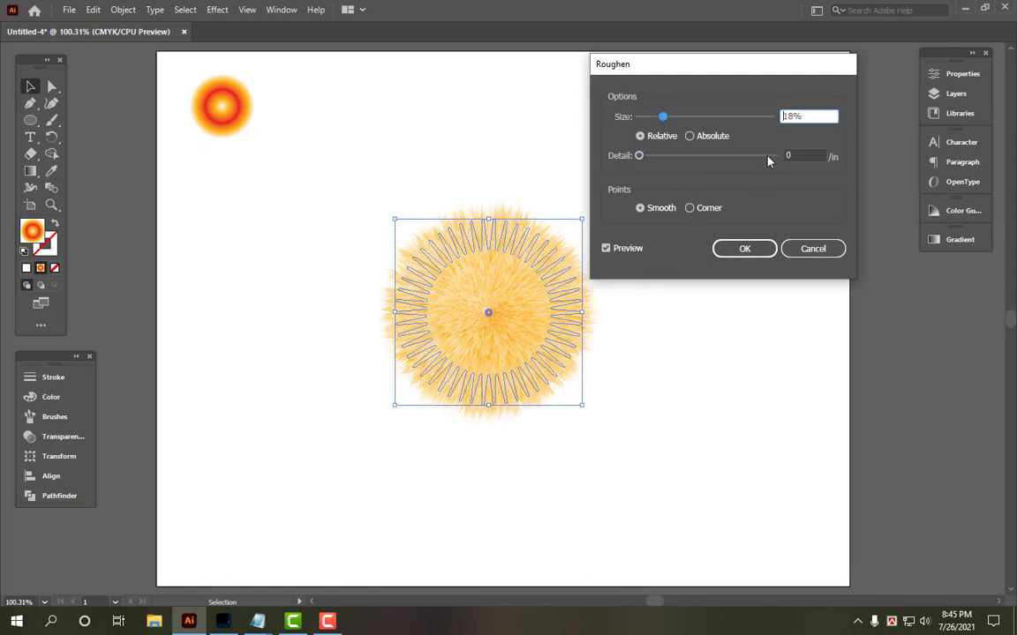
drag(664, 116, 668, 116)
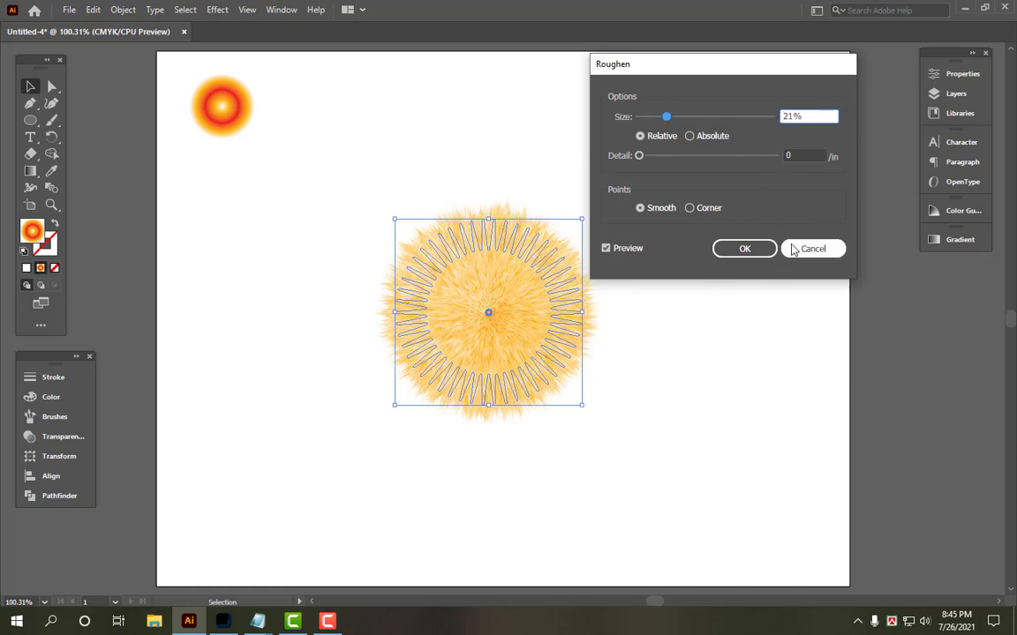
click(747, 250)
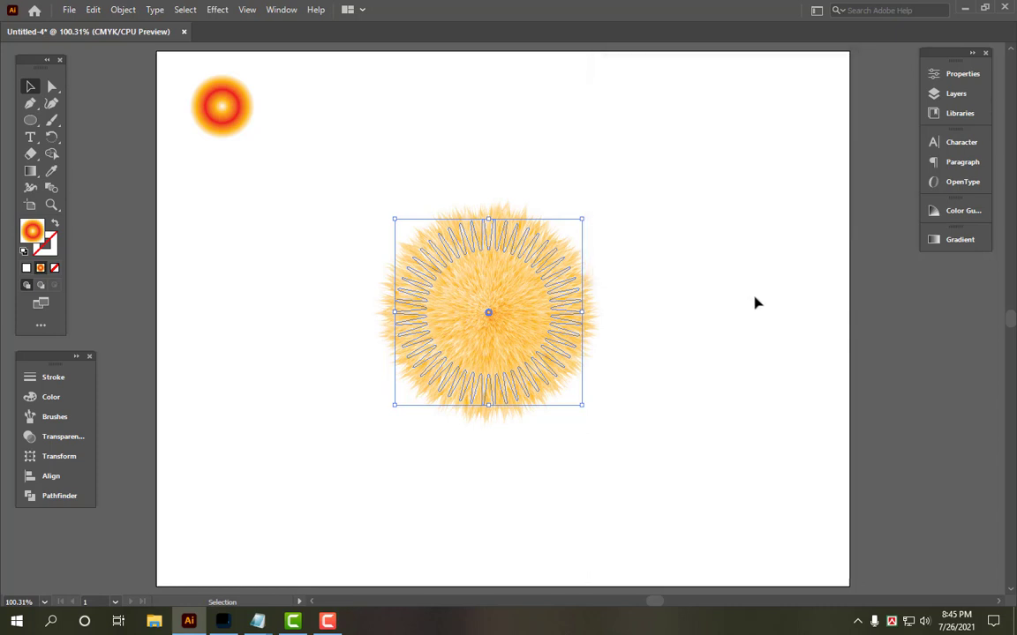
Step: Isolate the blend group, move the tiny star straight up above the large one to form a furry teardrop, and exit isolation
right_click(544, 290)
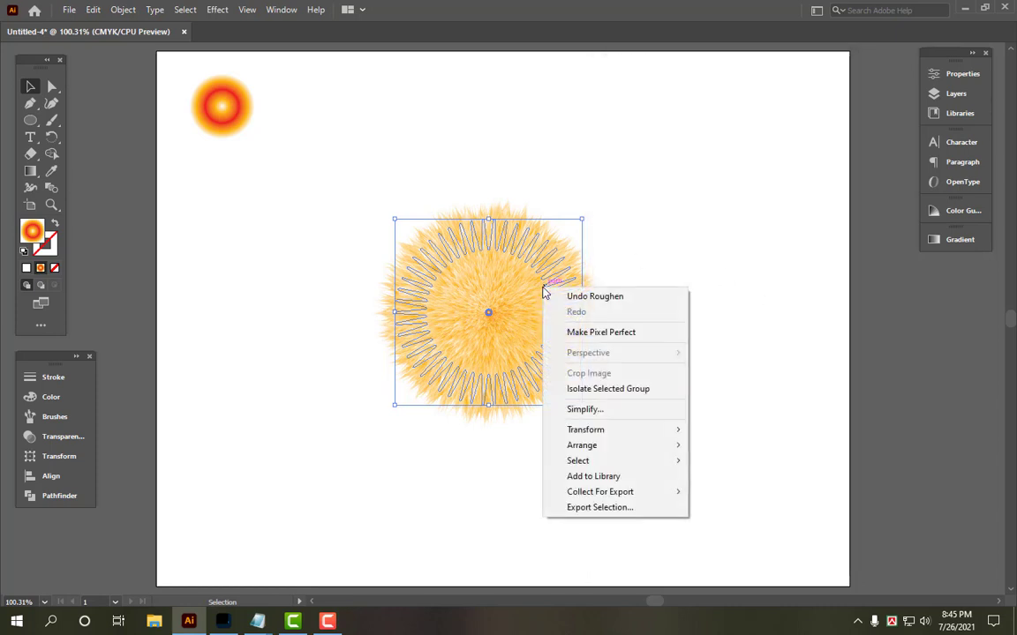
click(600, 389)
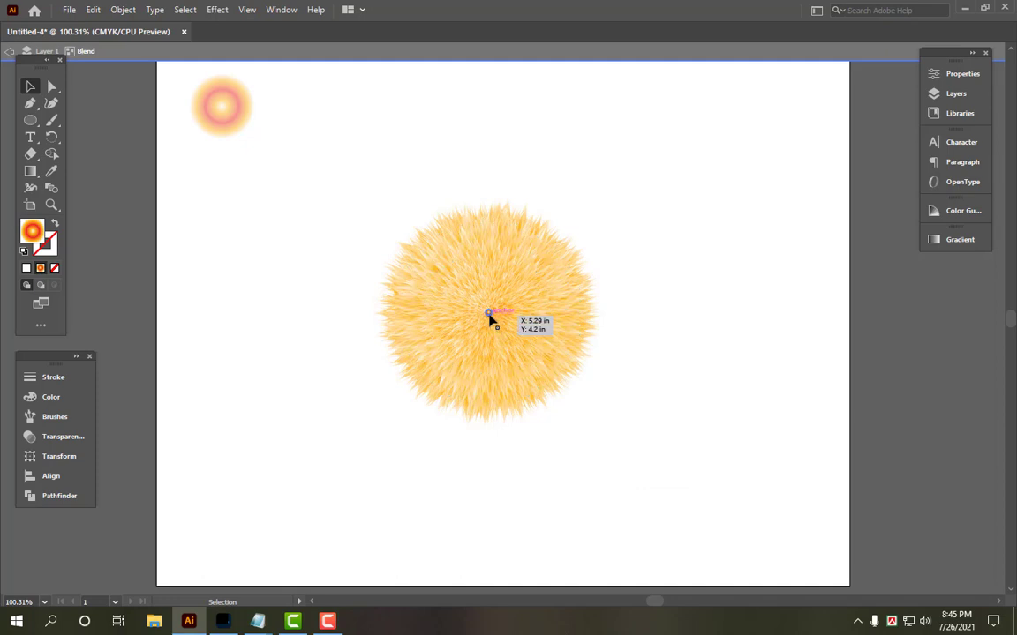
drag(490, 316, 488, 139)
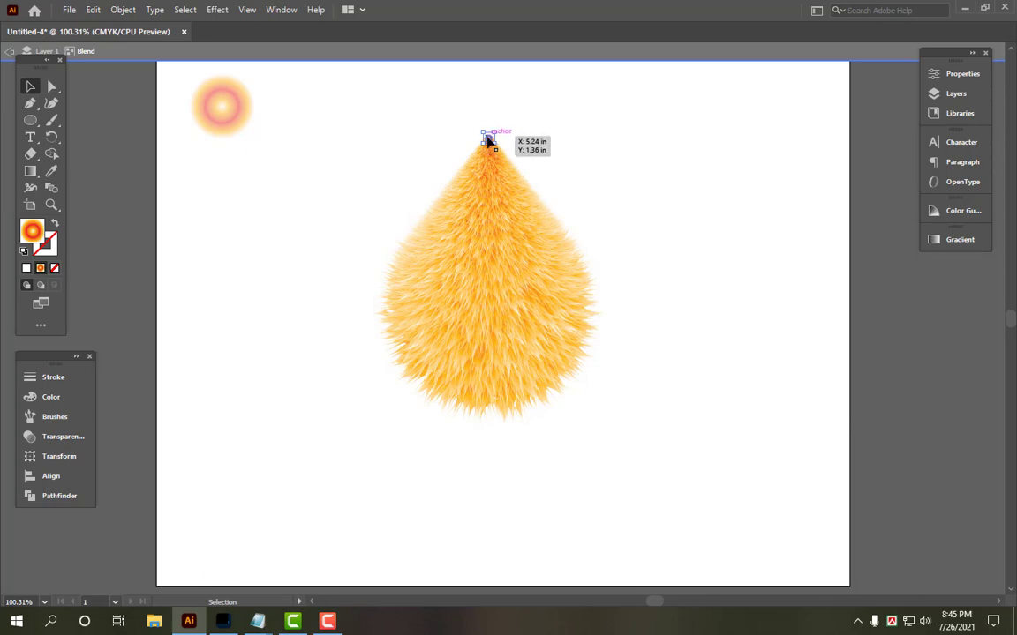
click(590, 175)
double_click(624, 178)
Step: Move the furry teardrop blend down towards the middle of the artboard and scale it down slightly
click(528, 317)
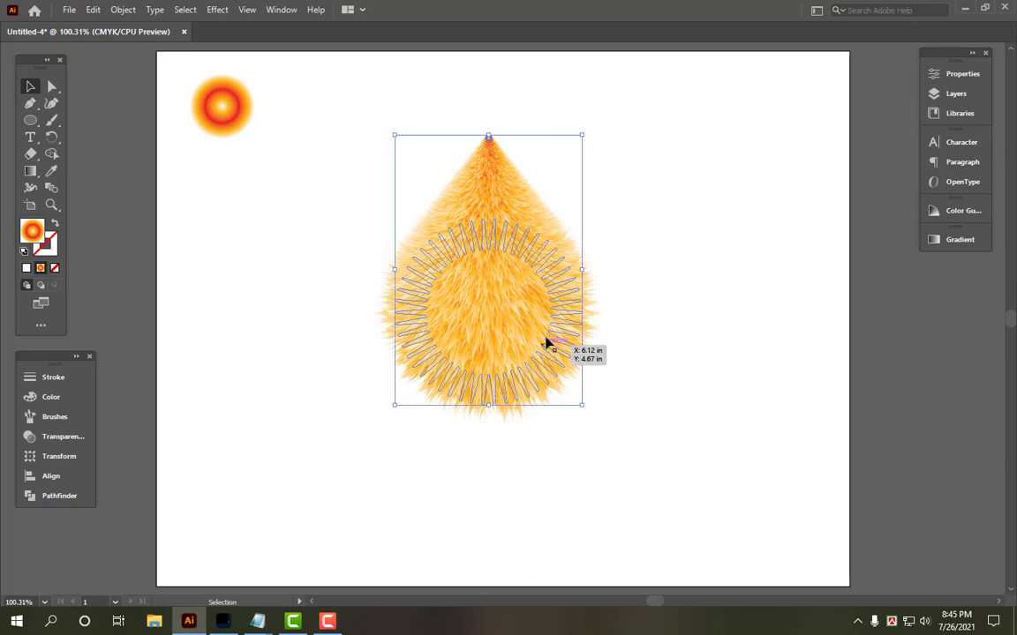
drag(485, 278, 486, 319)
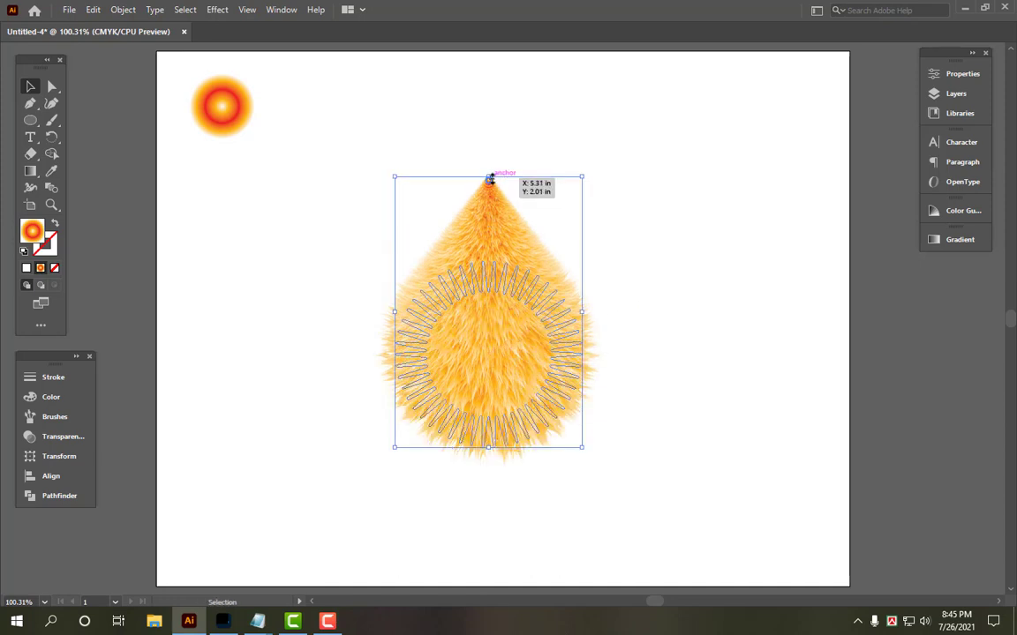
drag(490, 179, 489, 201)
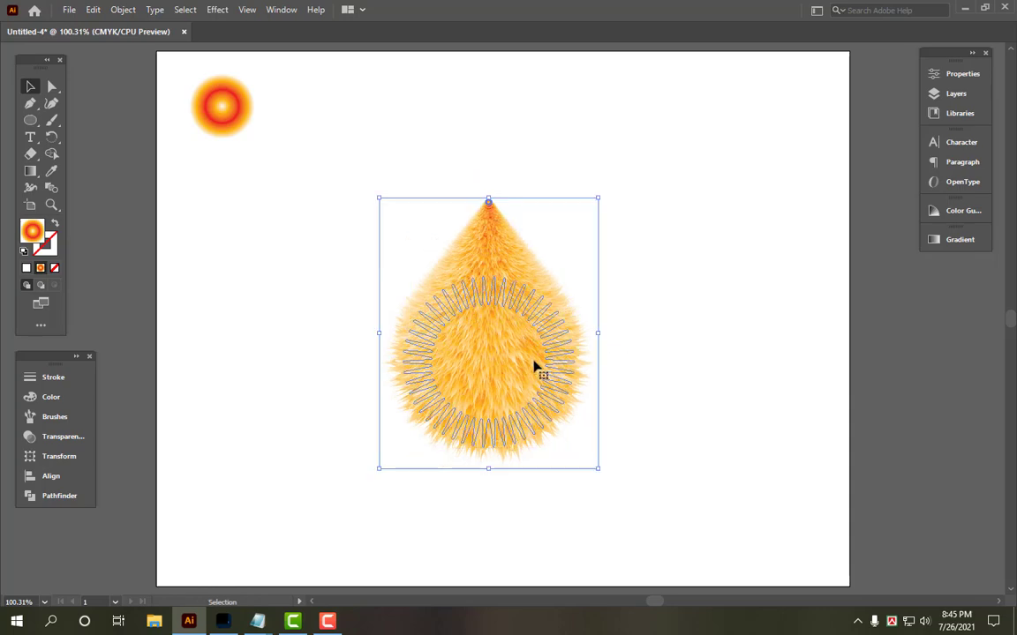
Step: Duplicate the furry teardrop horizontally and arrange the pair side by side on the artboard, shifting the left one 0.21 in right
drag(533, 366, 632, 365)
shift+click(356, 353)
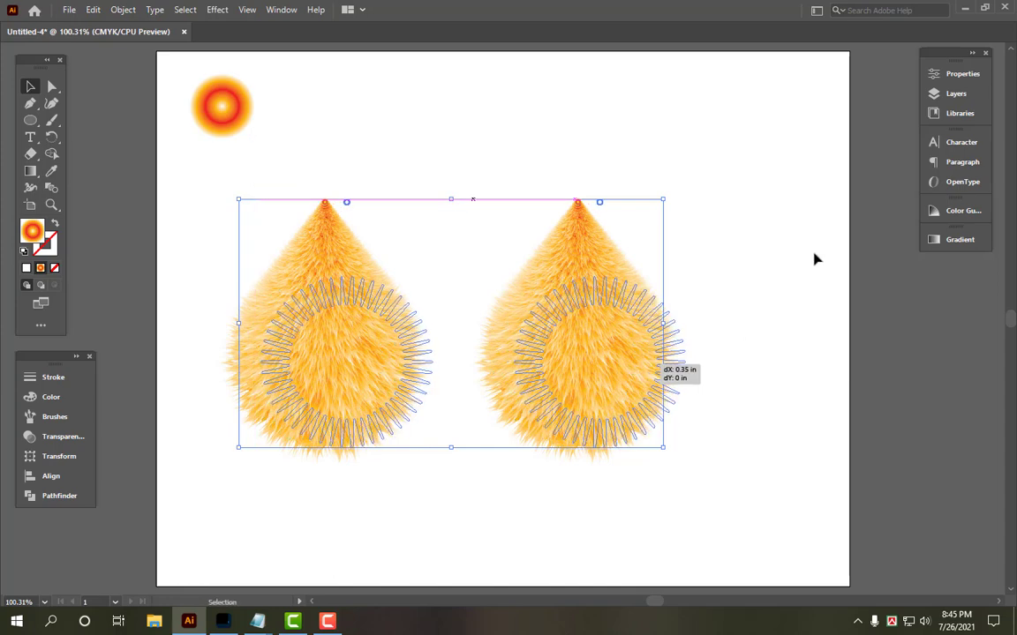
click(788, 272)
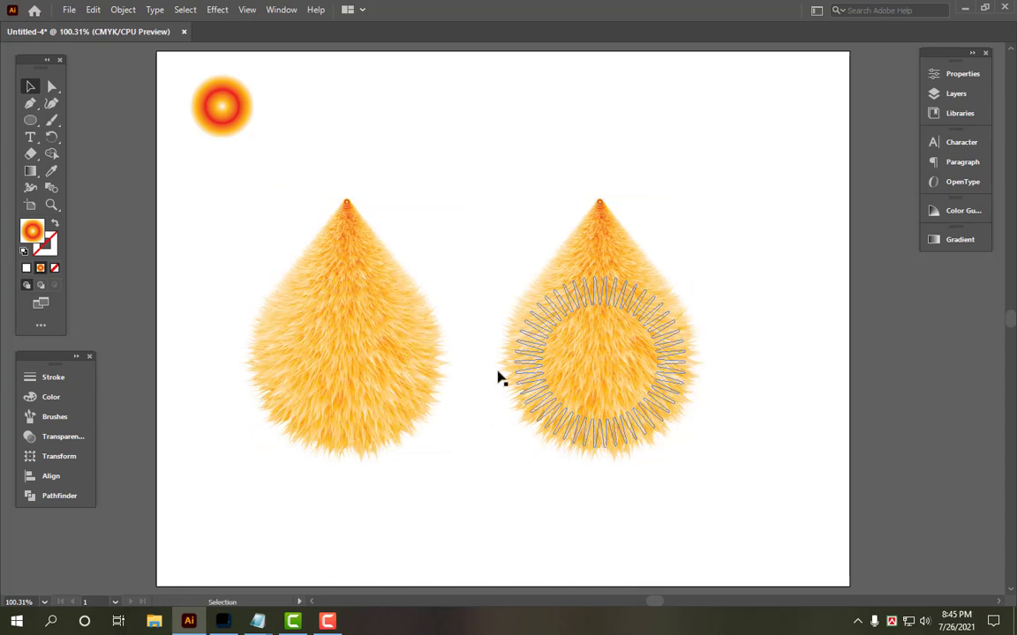
drag(346, 366, 361, 363)
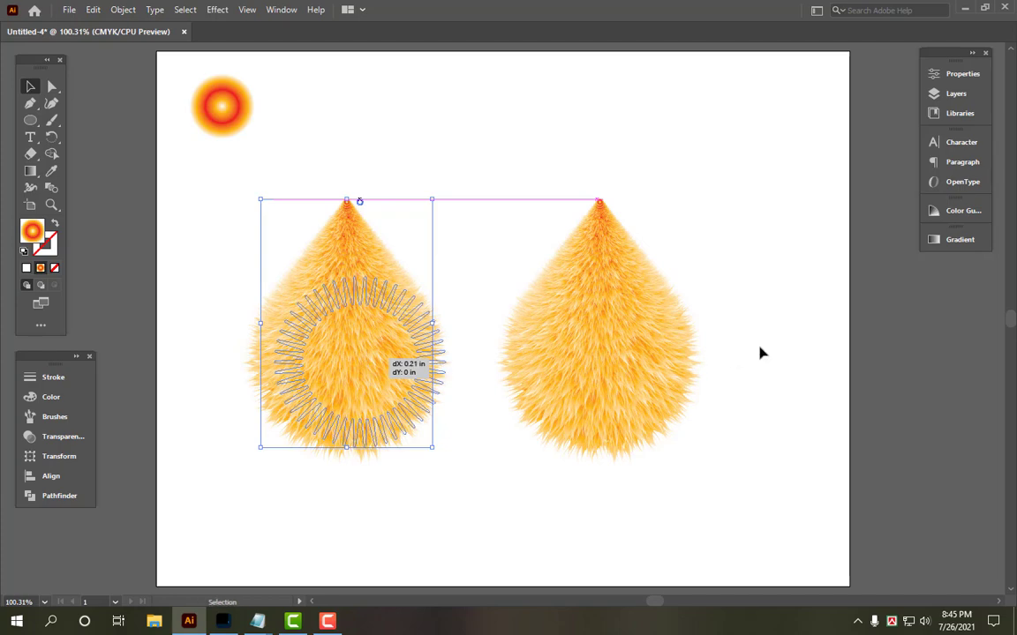
Step: Recolour the first orange stop of the right teardrop's gradient to red with magenta and yellow at 100%
click(620, 324)
click(947, 243)
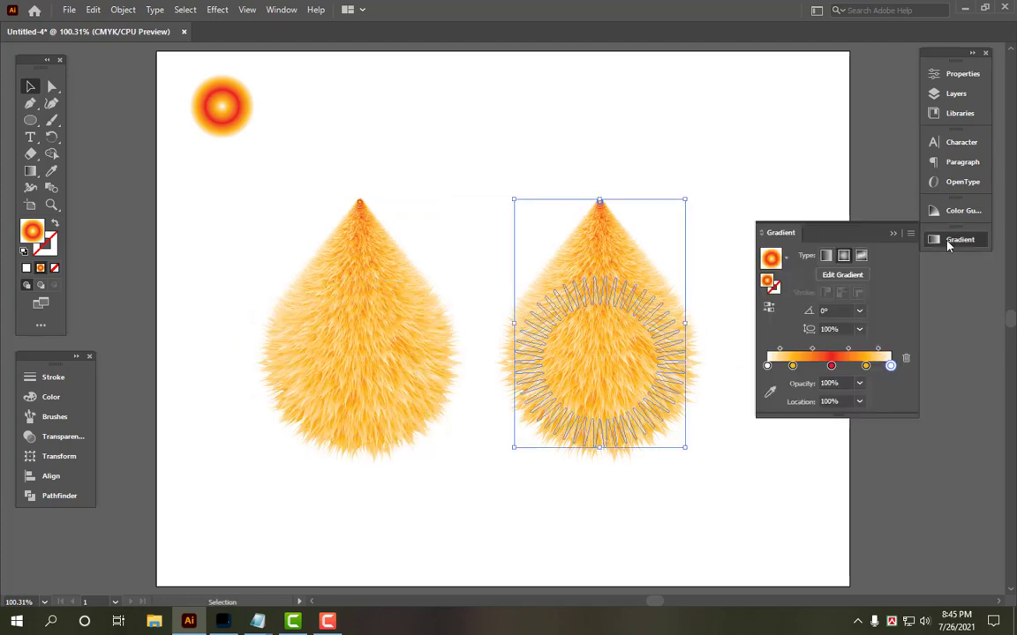
click(792, 365)
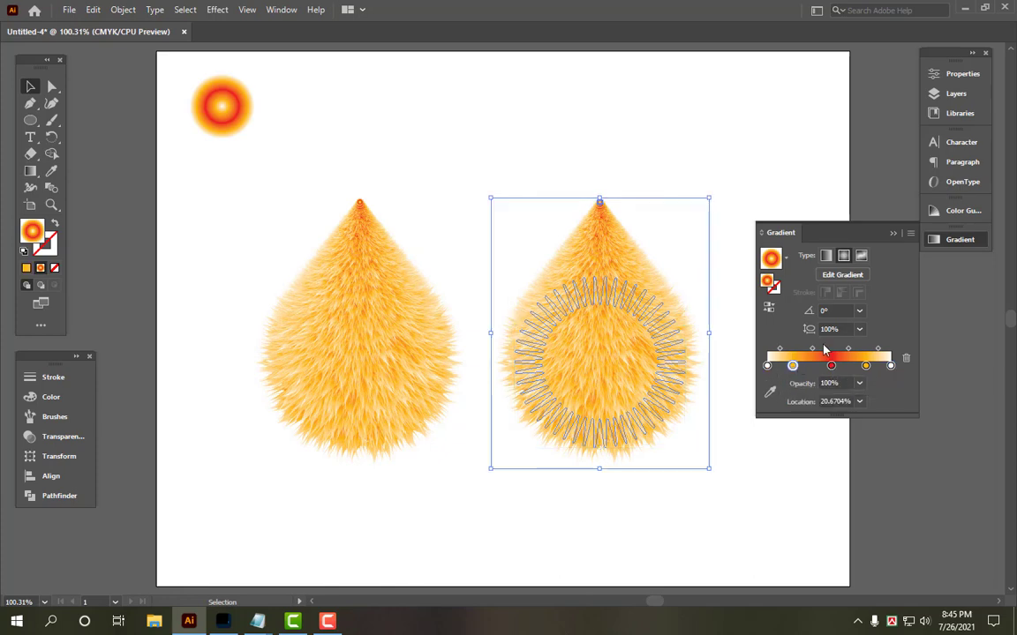
click(85, 402)
drag(168, 414, 286, 433)
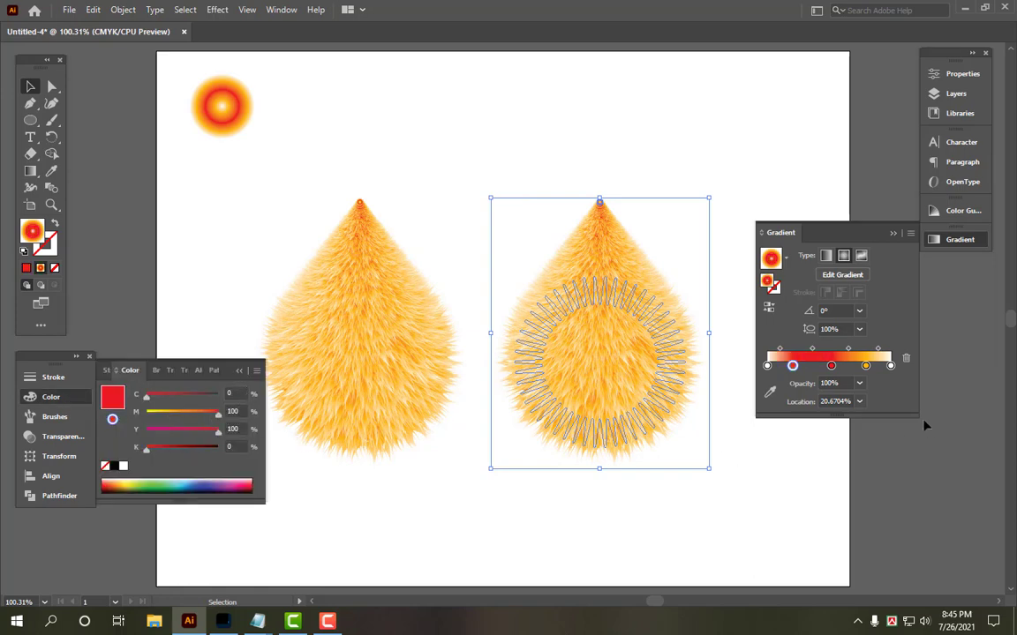
Step: Recolour the right teardrop's middle gradient stop to orange with 30% magenta and the second orange stop to red with 100% magenta
click(830, 364)
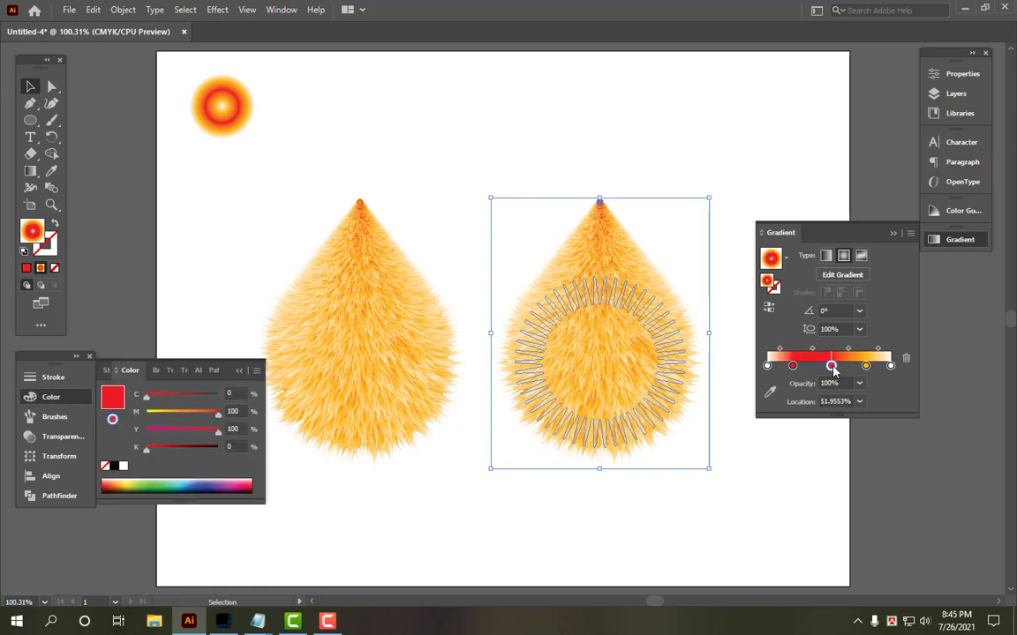
drag(219, 416, 207, 417)
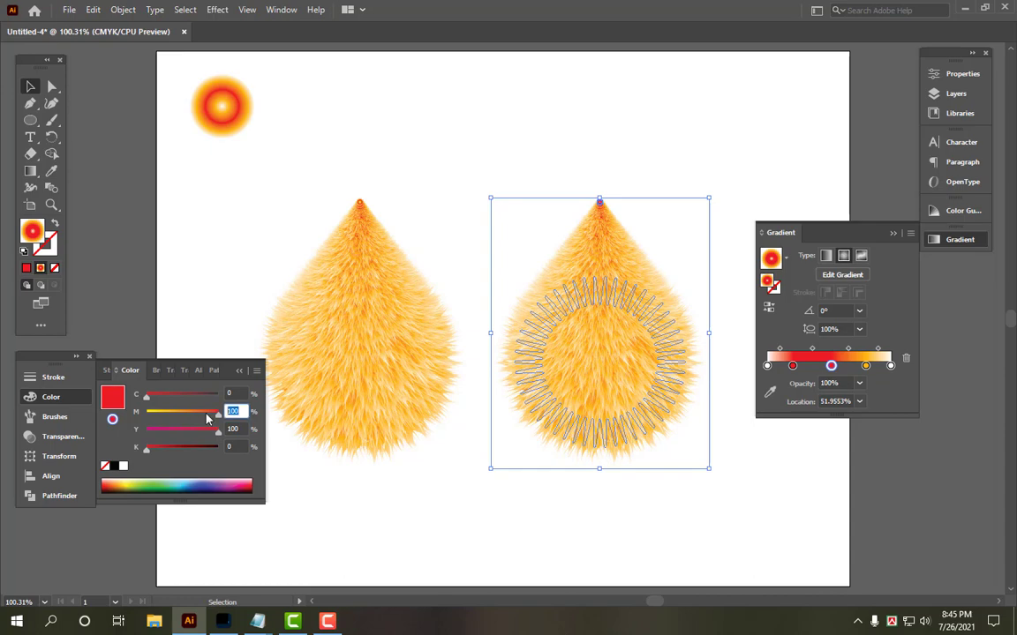
key(Return)
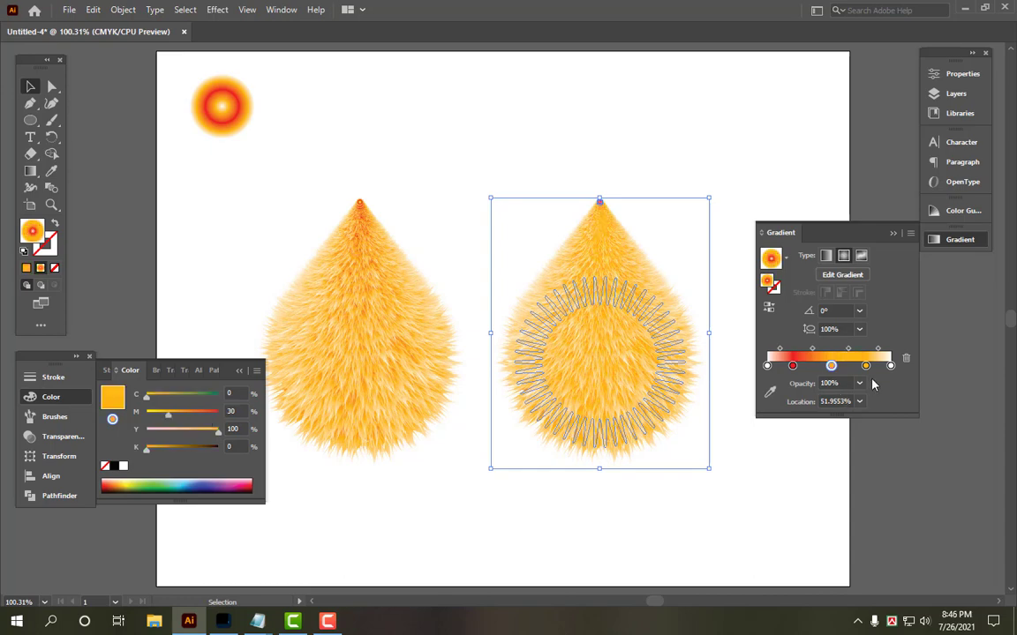
click(866, 364)
click(217, 413)
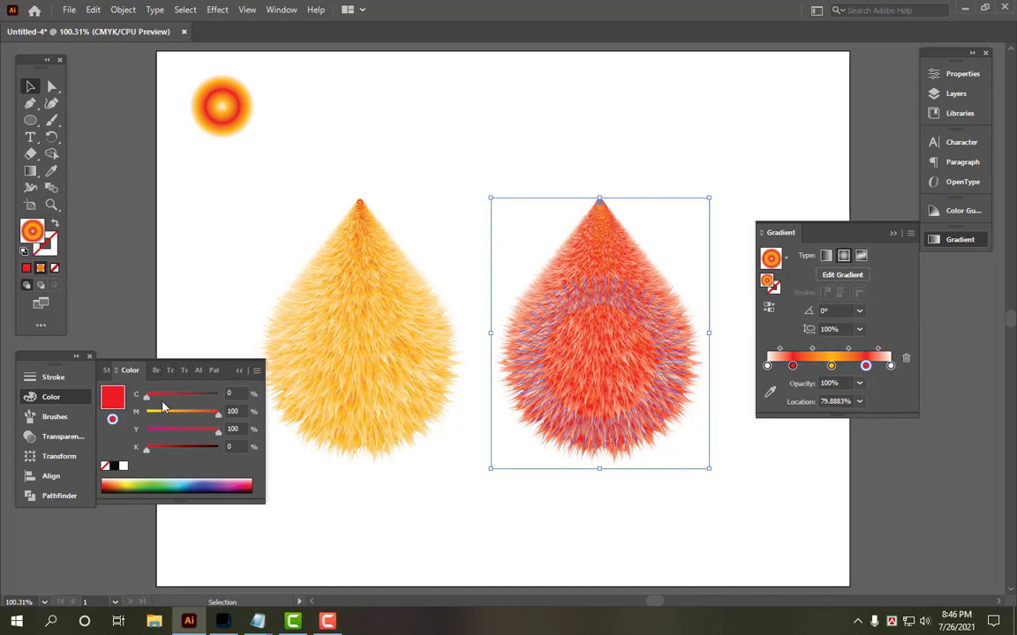
Step: Set yellow to 50% for both red stops in the right teardrop's gradient
drag(243, 411, 169, 412)
key(Tab)
key(Tab)
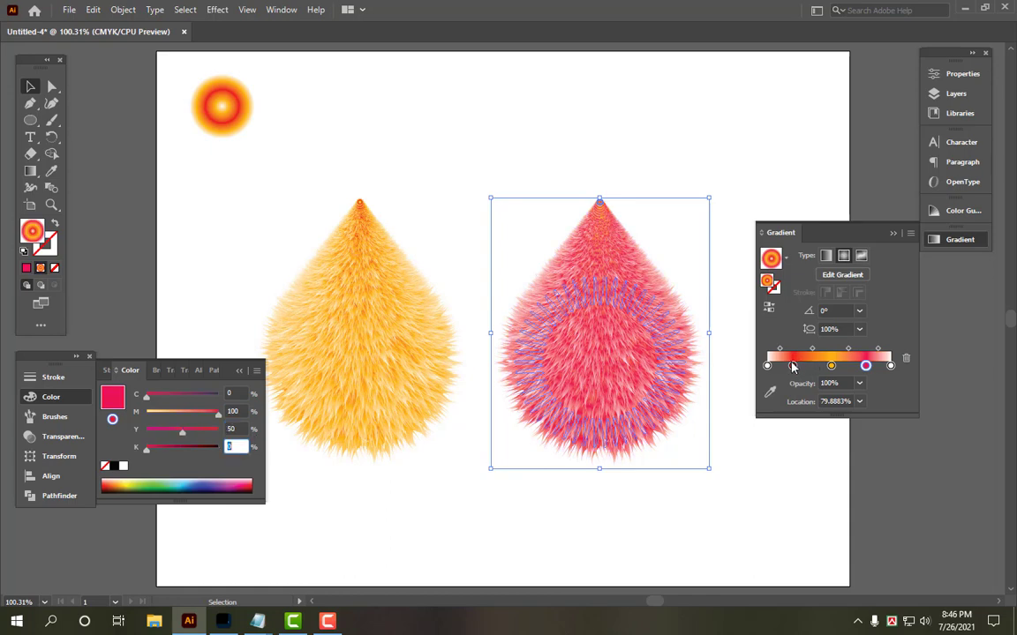
click(793, 366)
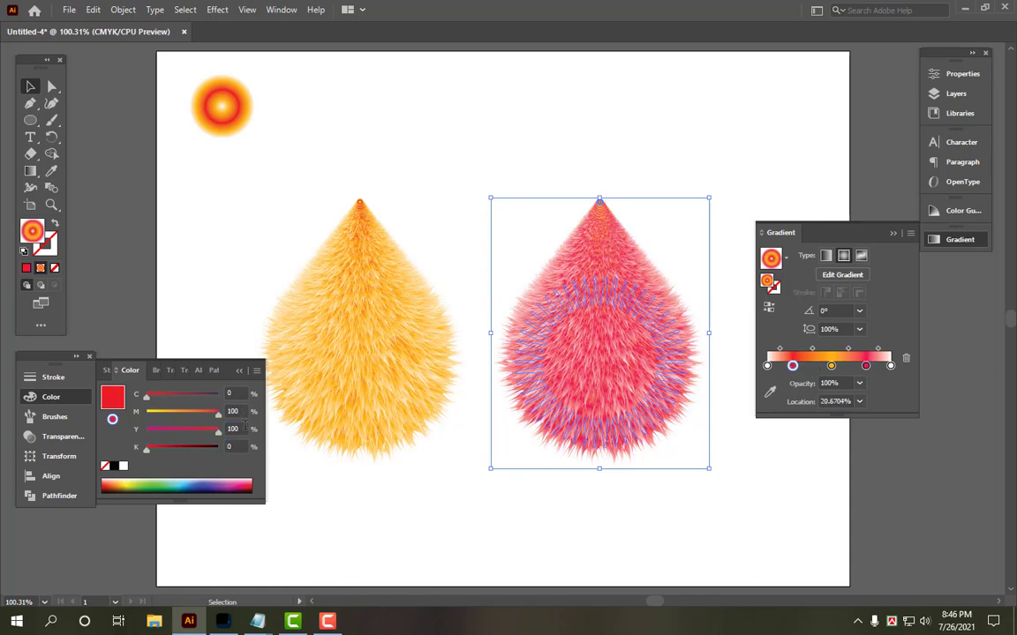
click(243, 429)
text(50)
key(Return)
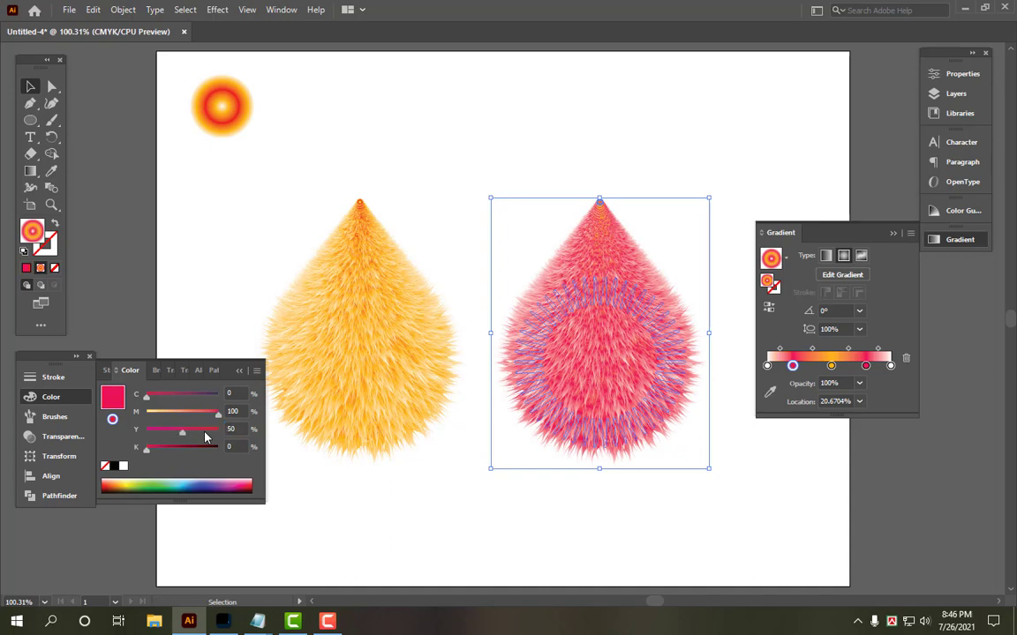
Step: Recolour the right teardrop's middle gradient stop to pink with 50% magenta and 0% yellow, and close the colour settings
click(831, 367)
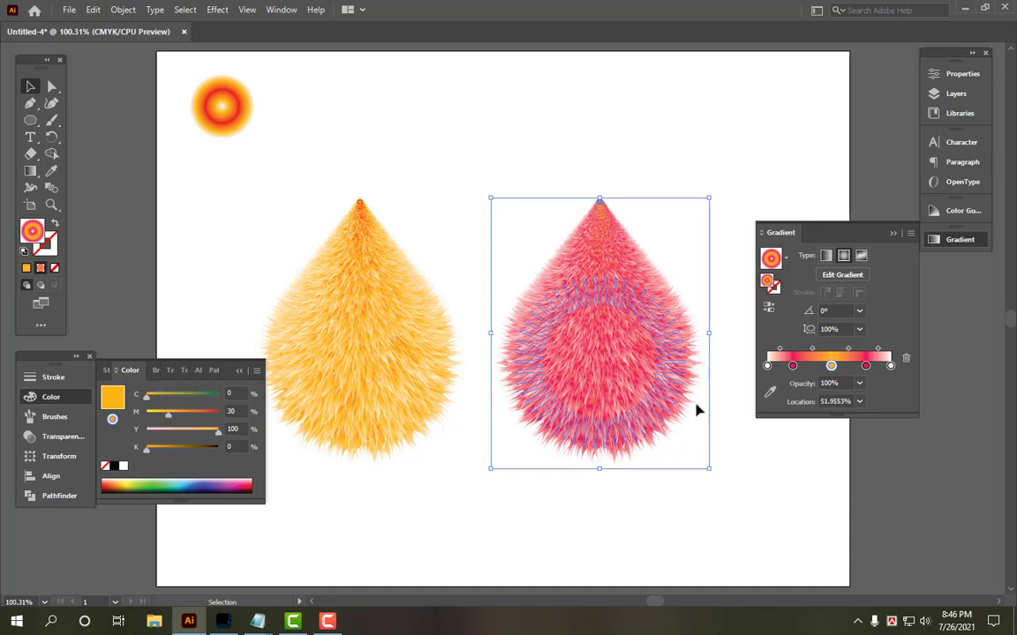
drag(164, 419, 146, 415)
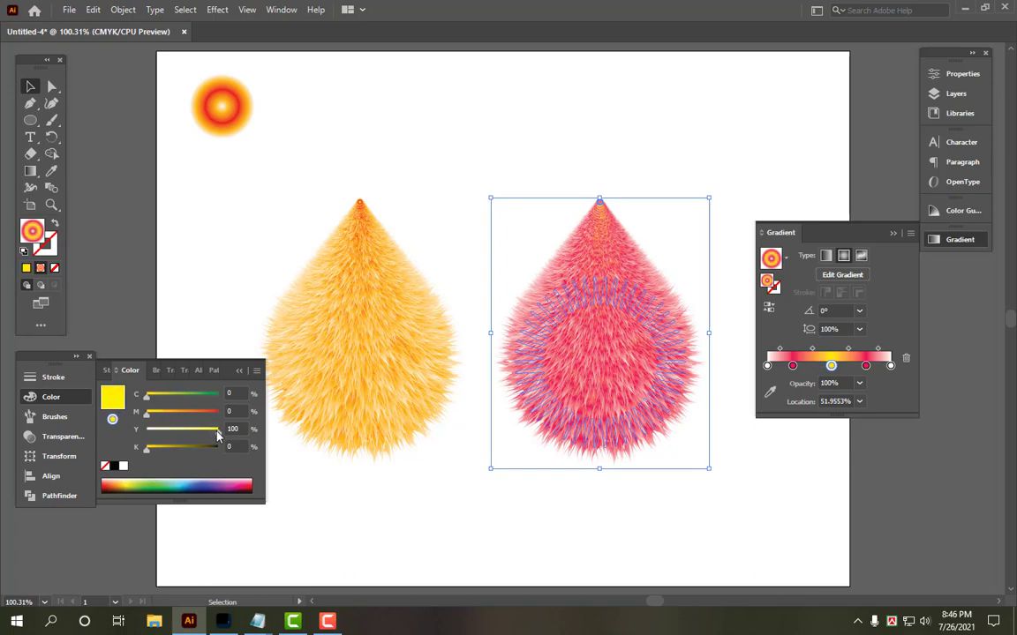
drag(218, 435, 152, 432)
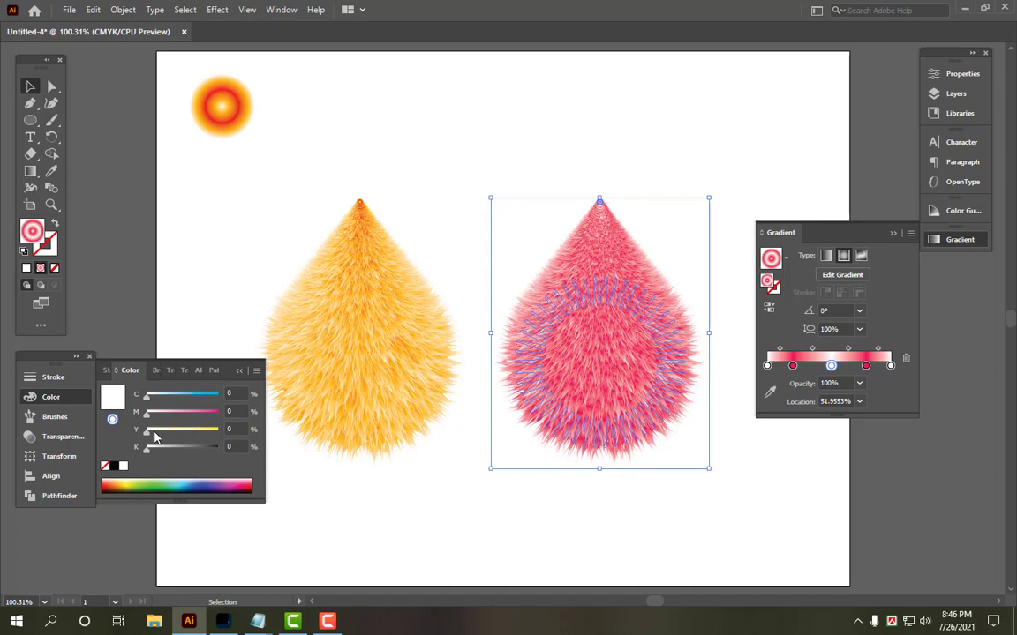
click(243, 410)
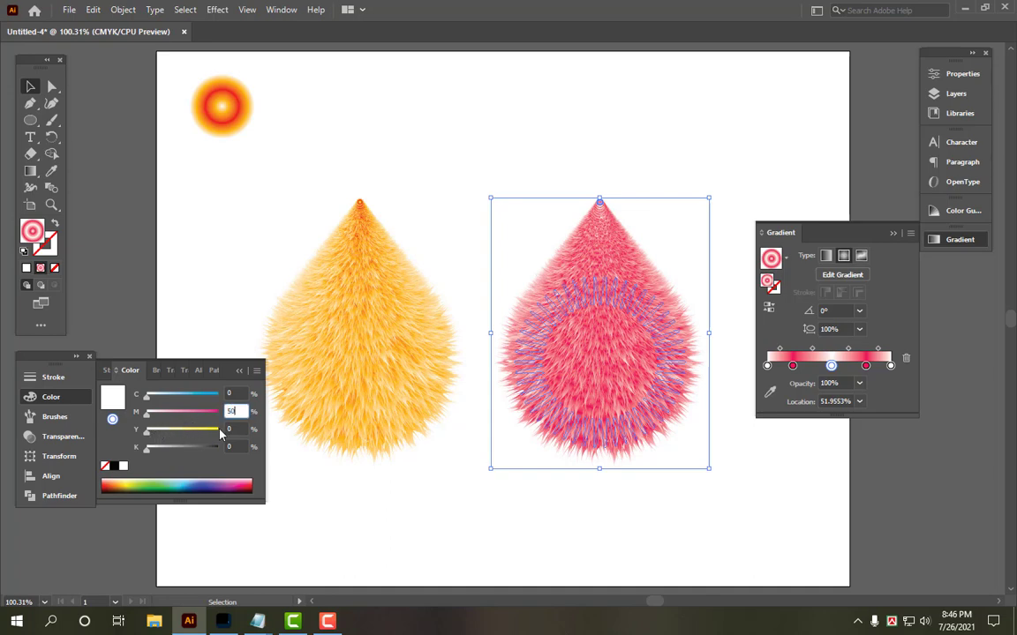
key(Tab)
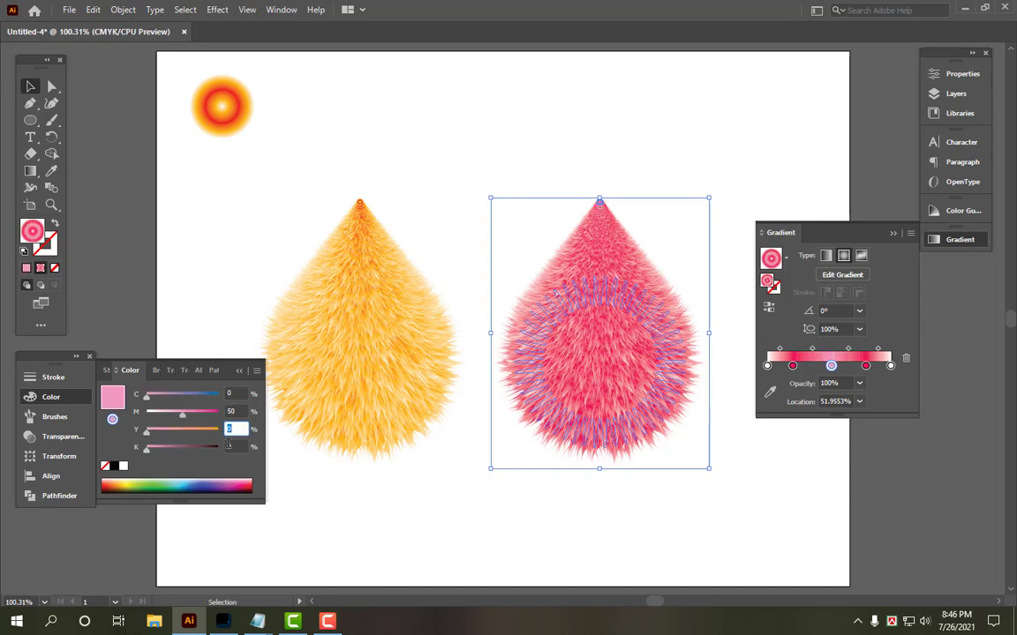
click(791, 475)
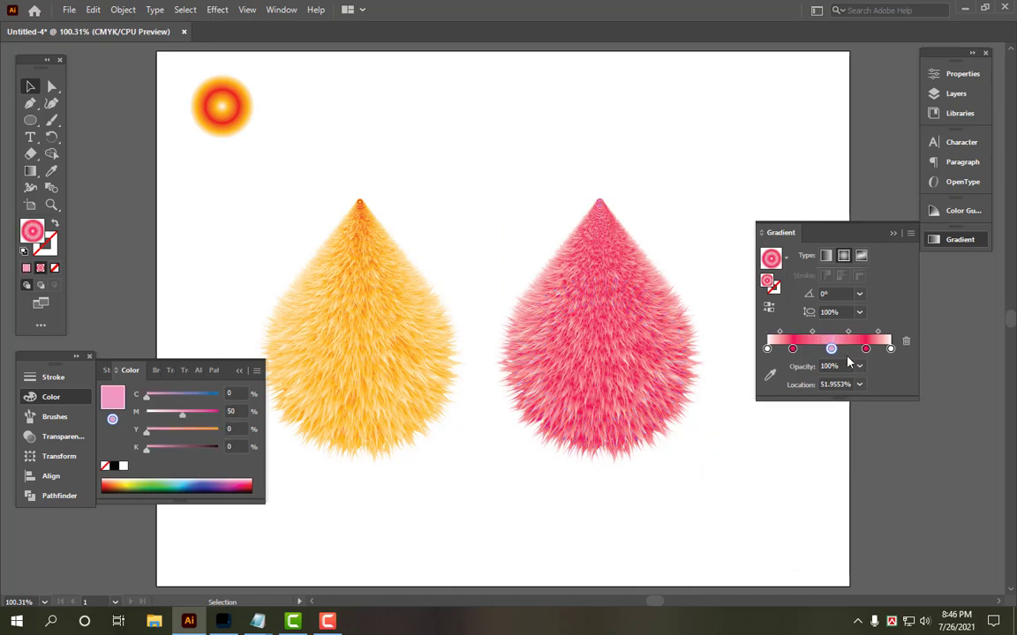
click(960, 240)
click(55, 403)
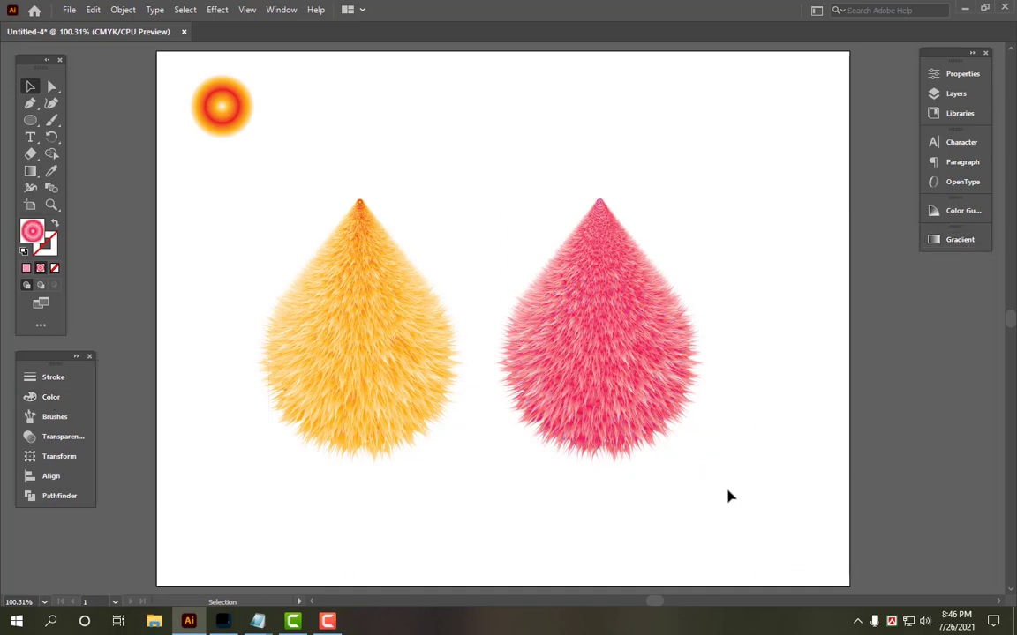
key(ctrl+0)
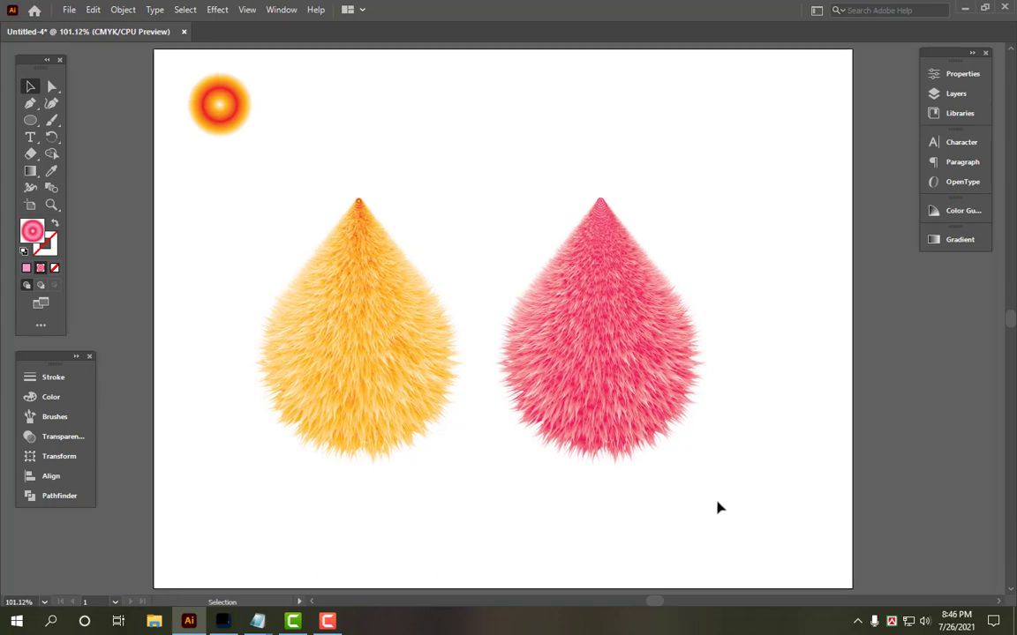
click(379, 302)
shift+click(644, 331)
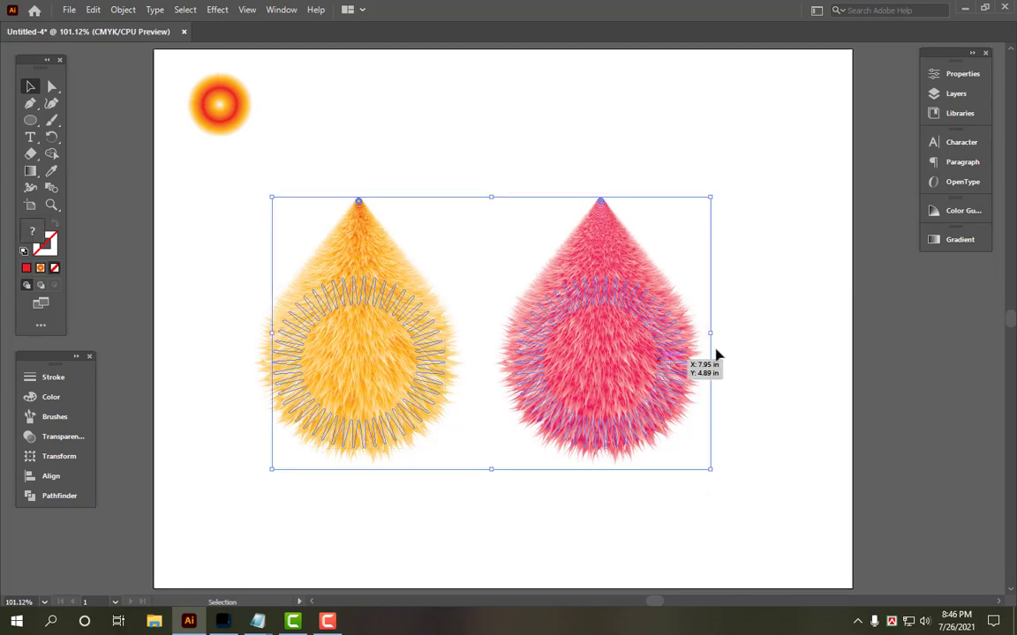
click(609, 163)
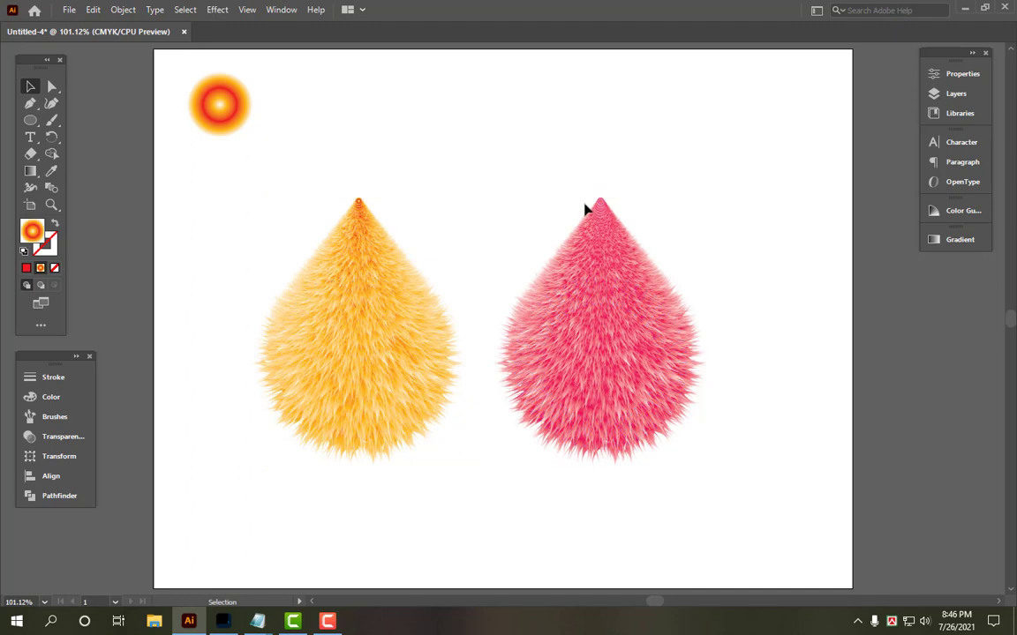
click(203, 106)
click(377, 125)
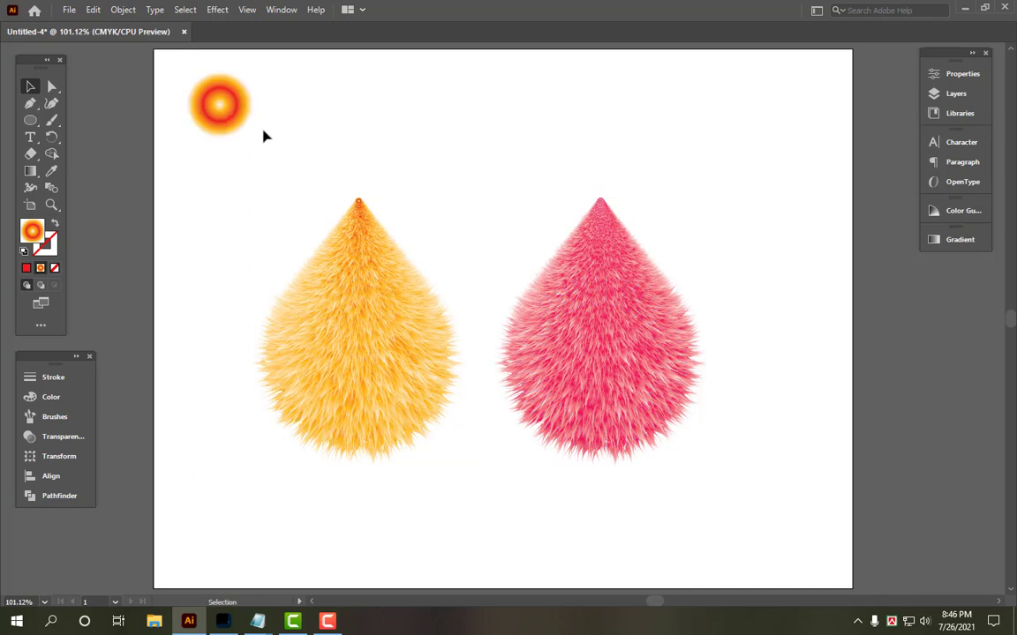
Step: Draw a small upright ellipse in the gap between the tips of the two furry teardrops
click(30, 121)
key(ctrl+=)
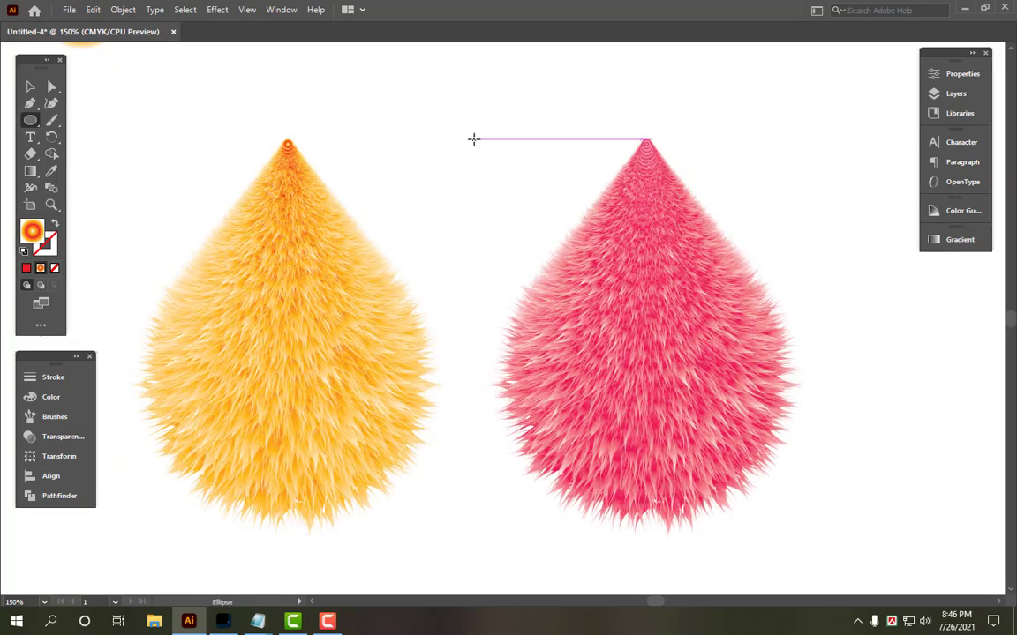
drag(417, 77, 480, 182)
key(v)
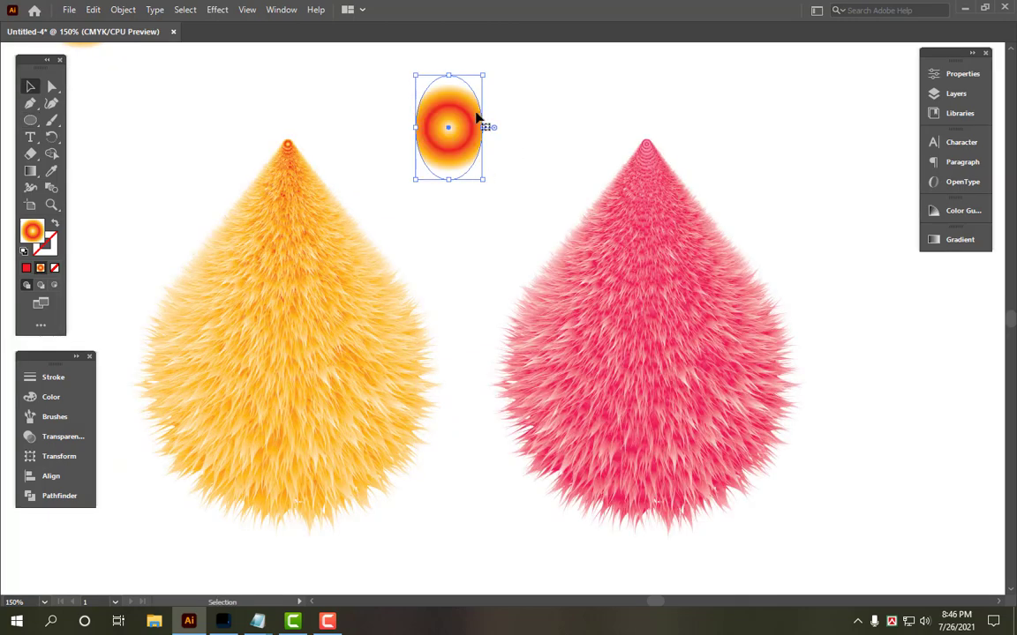
Step: Fill the ellipse with the red, orange and white gradient as a linear gradient
click(949, 239)
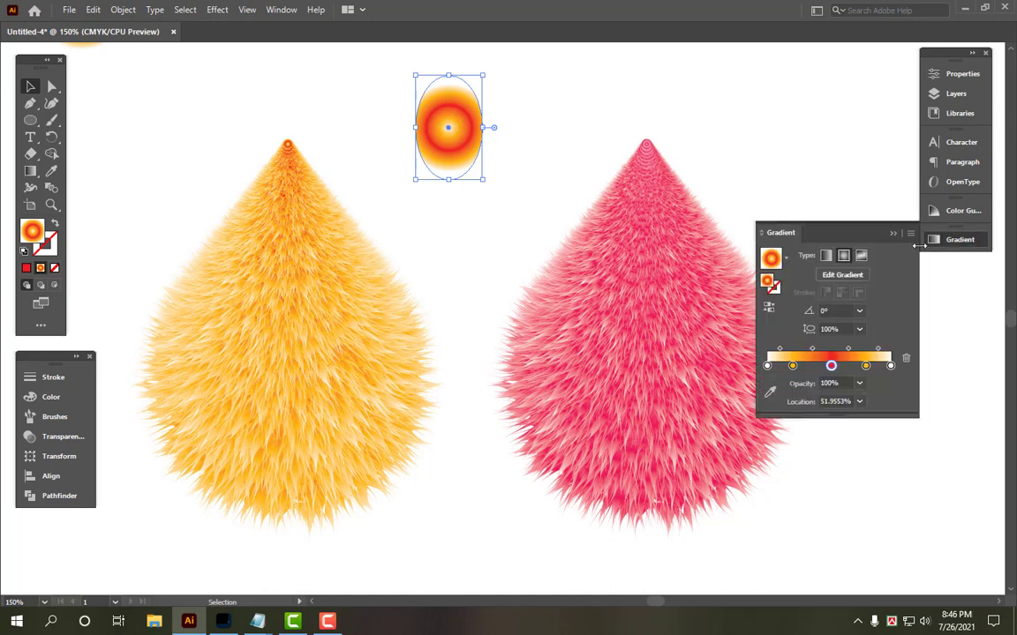
click(828, 257)
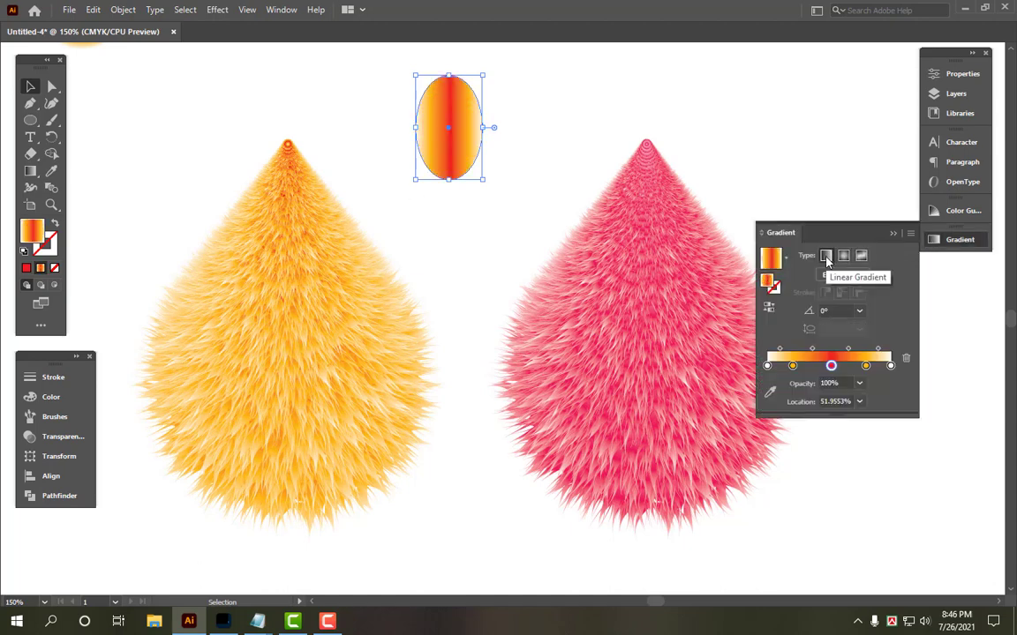
click(52, 271)
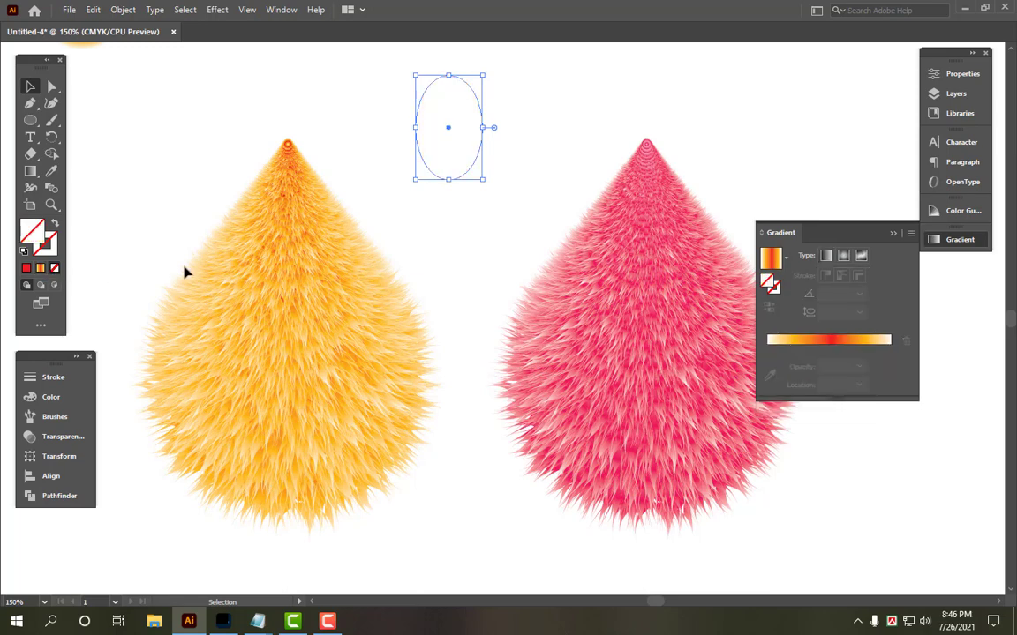
click(826, 257)
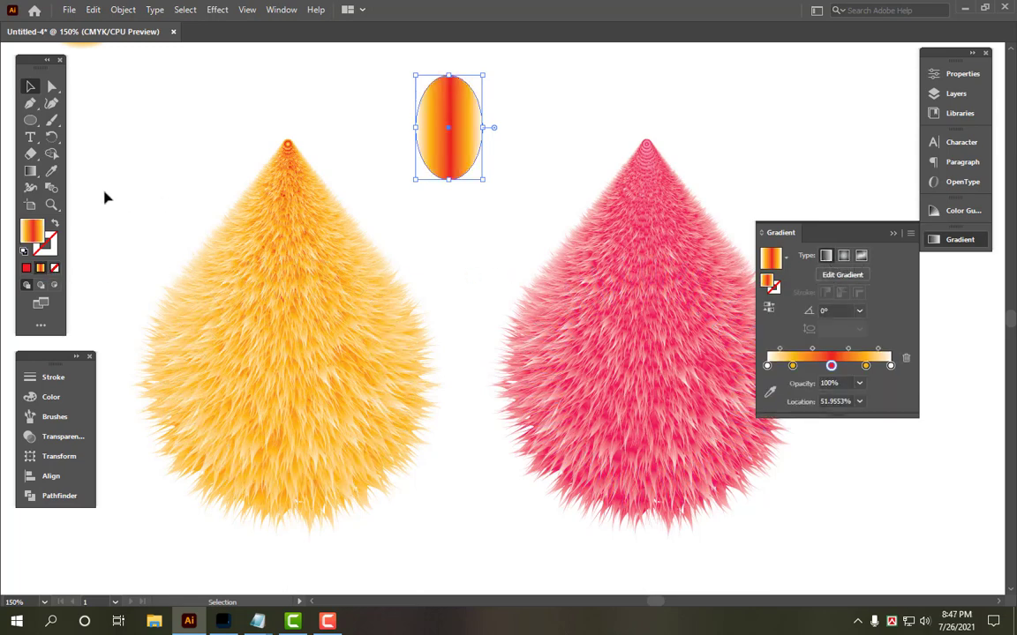
Step: Remove the white end stop from the ellipse's gradient and redraw the gradient diagonally at about -42°
click(30, 170)
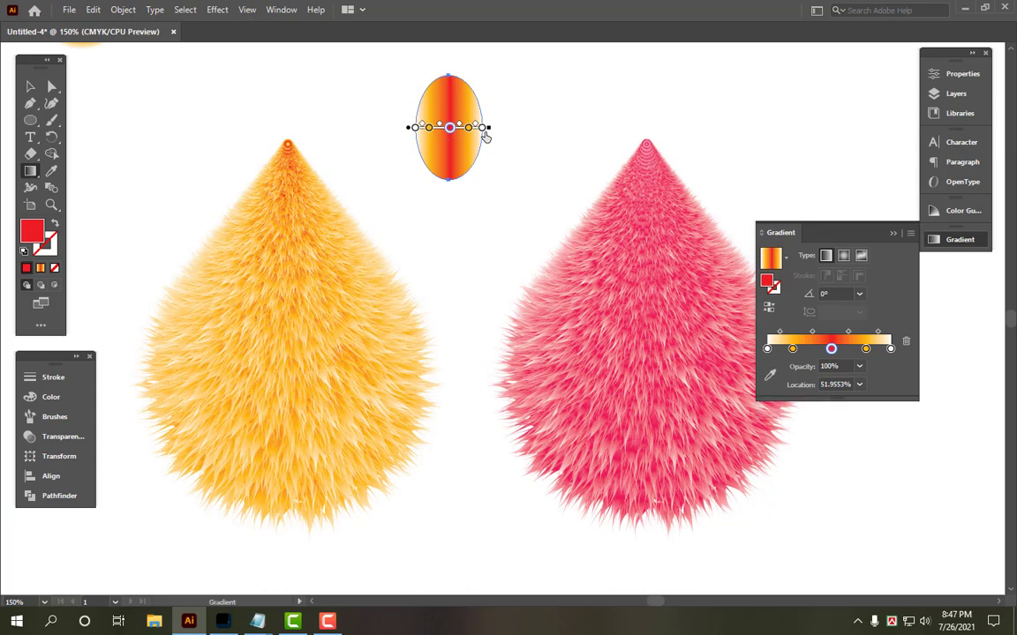
drag(482, 129, 476, 167)
drag(424, 108, 481, 156)
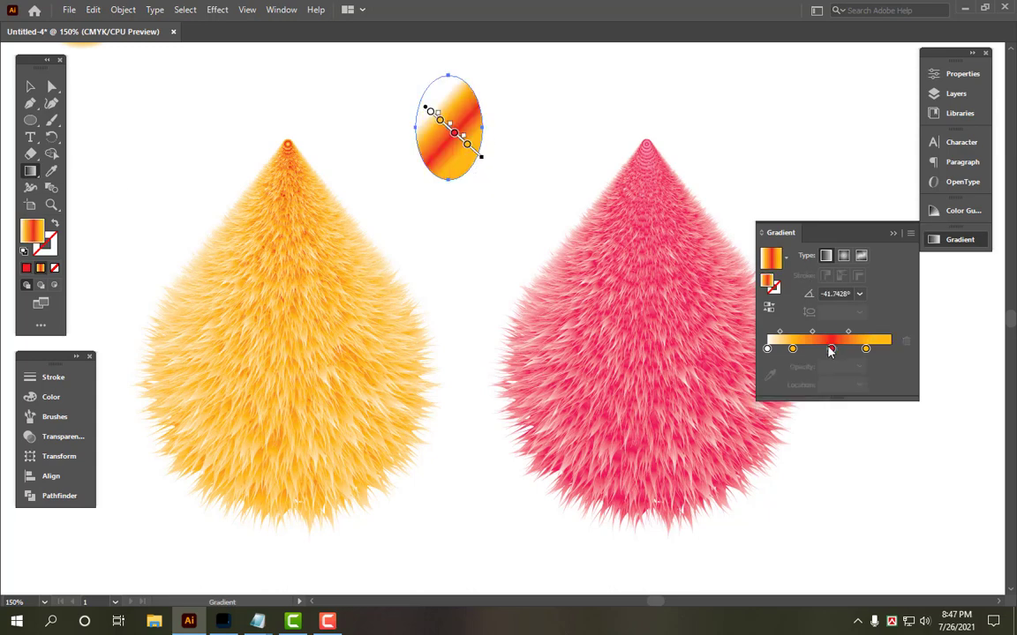
Step: Reduce the ellipse's gradient to white and orange stops, with orange at 100% location, and make it radial
drag(832, 351, 804, 378)
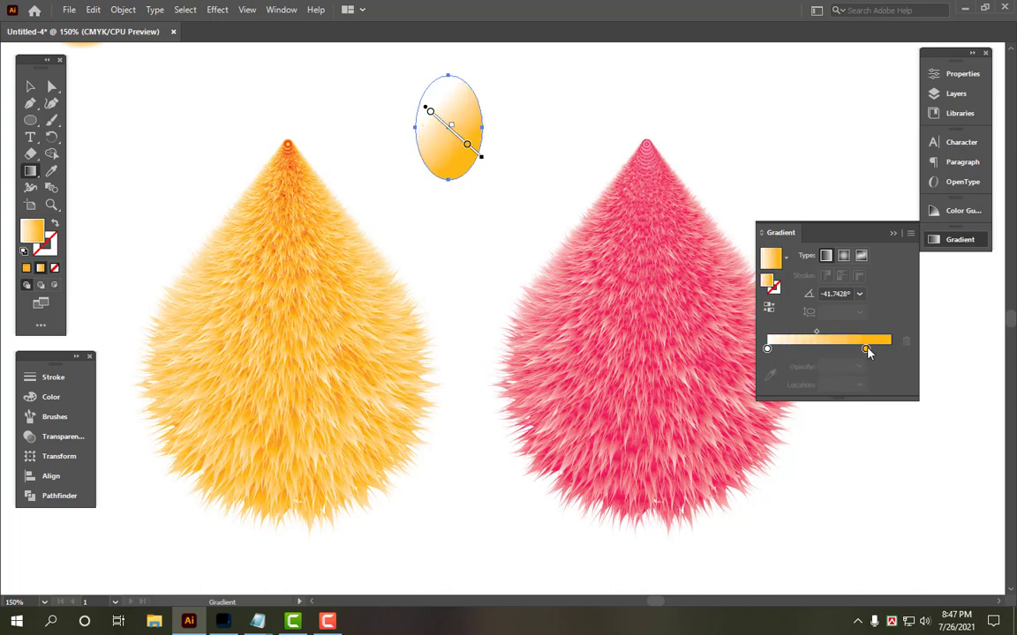
drag(865, 350, 901, 354)
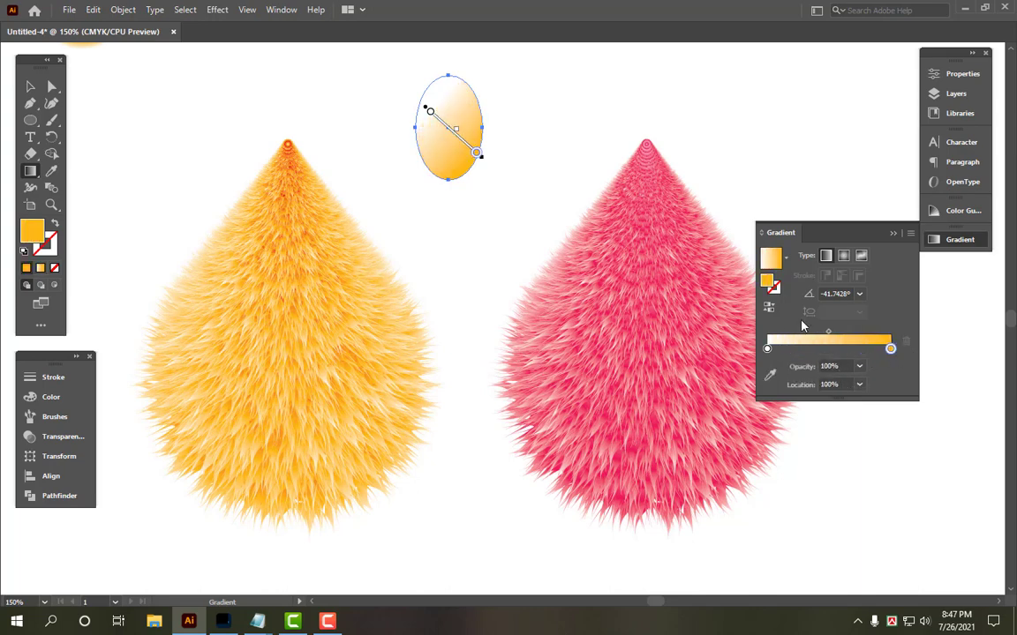
click(843, 255)
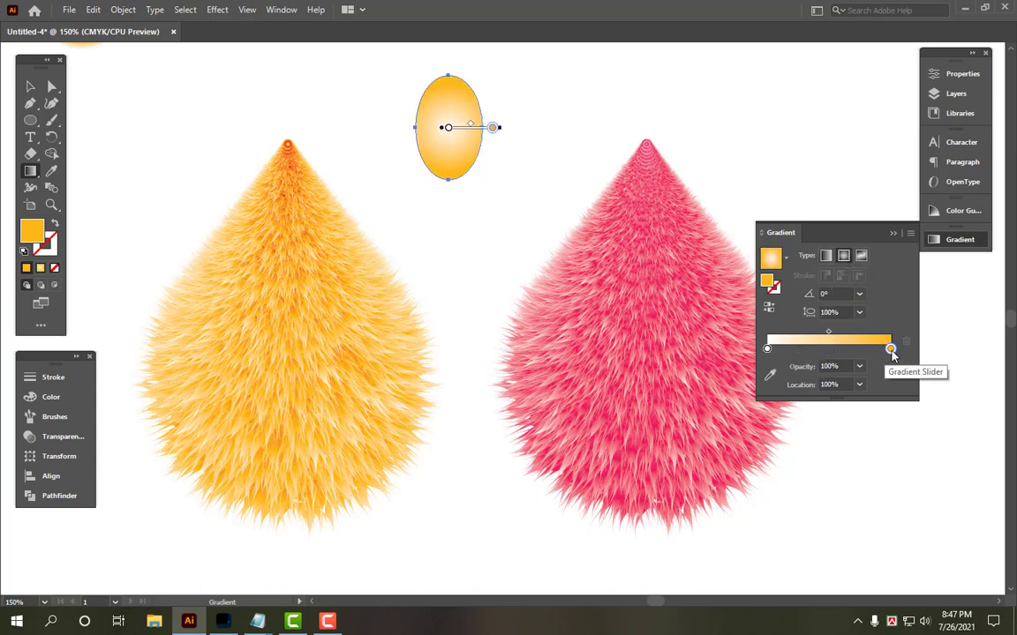
Step: Recolor the outer stop of the ellipse's radial gradient to 30% black with cyan, magenta and yellow at 0%
click(48, 398)
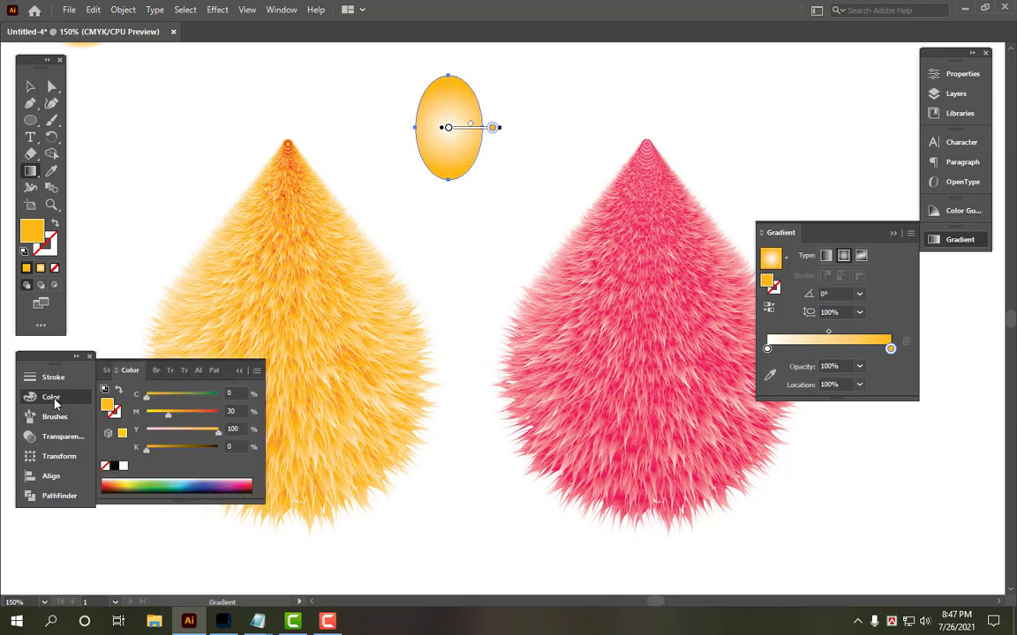
click(235, 410)
key(Tab)
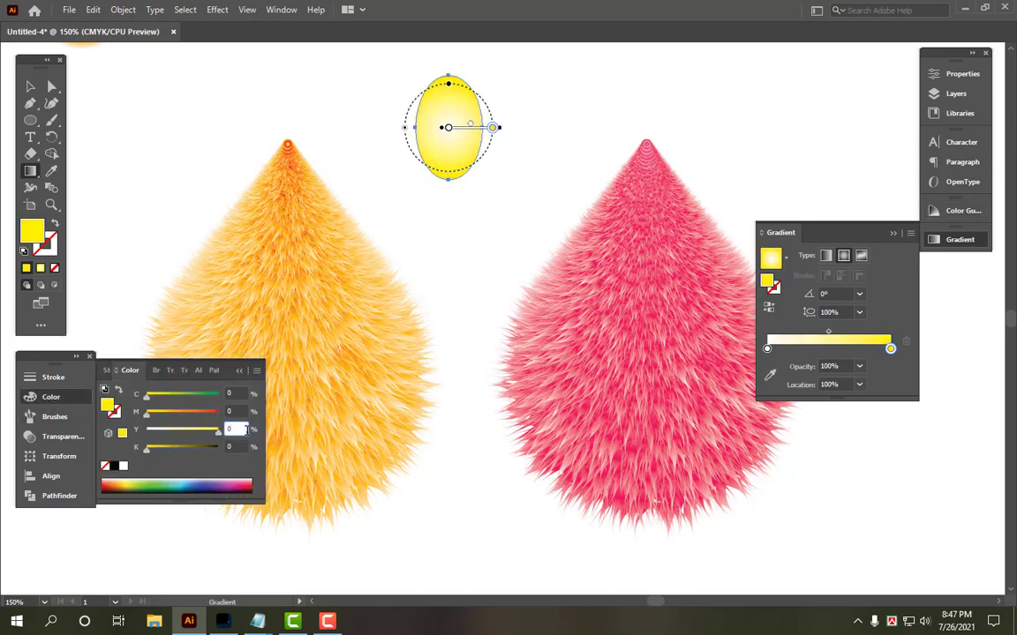
key(Tab)
text(30)
key(Return)
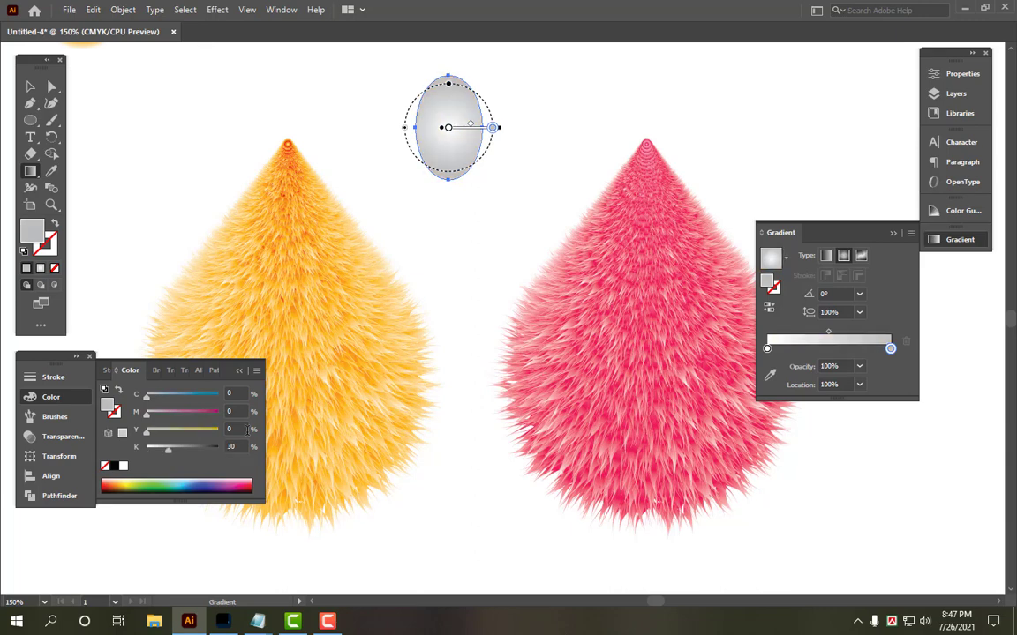
key(v)
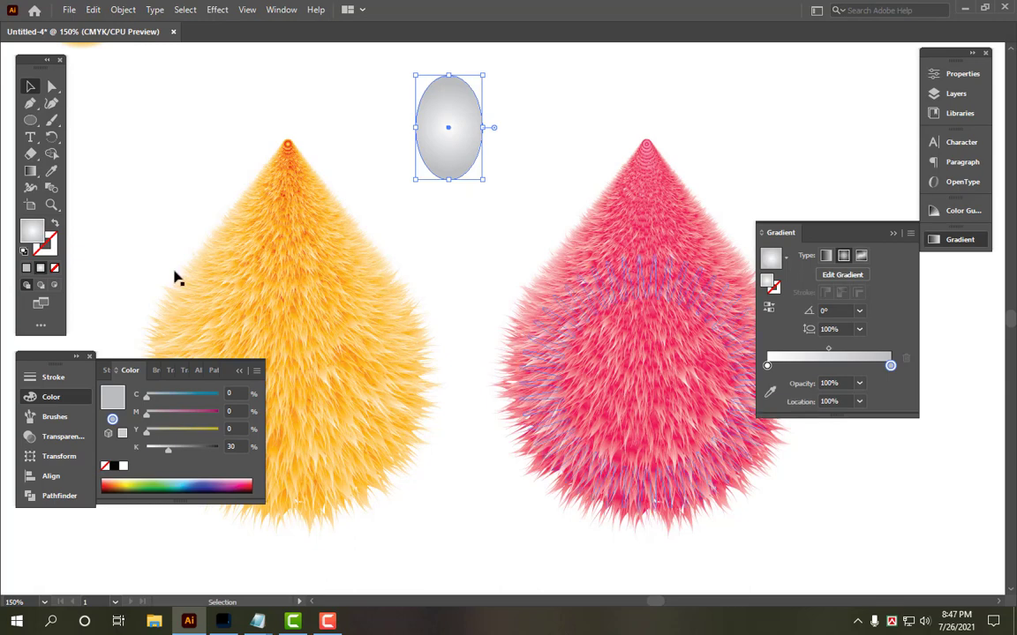
Step: Change the ellipse's white-to-grey gradient to linear and shift its midpoint slightly toward the grey stop
click(30, 171)
mouse_move(448, 129)
mouse_down()
mouse_move(476, 130)
mouse_move(445, 129)
mouse_up()
click(494, 128)
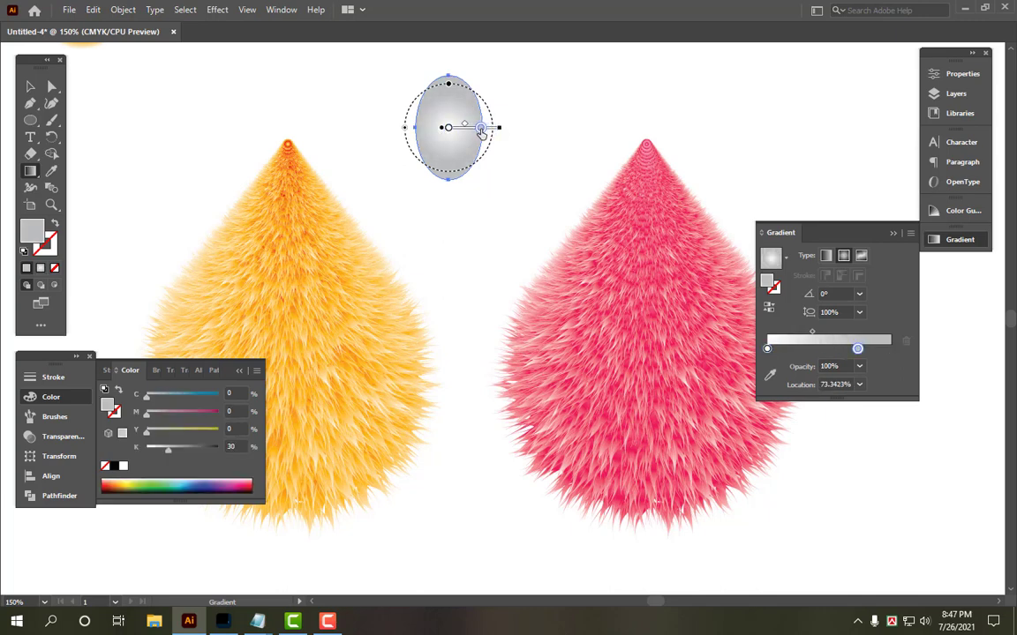
drag(507, 138, 509, 139)
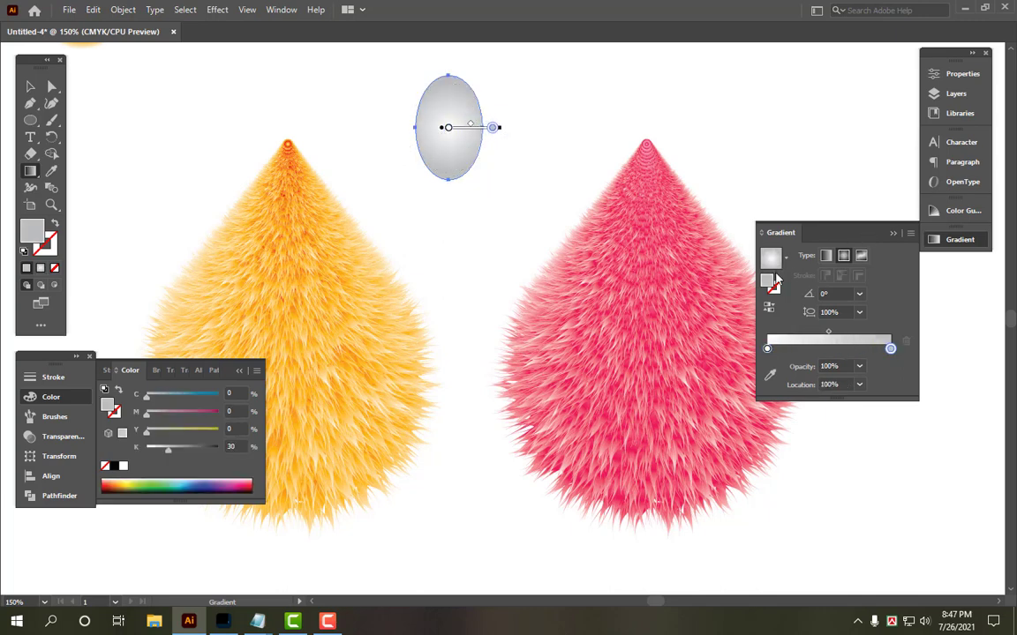
click(826, 255)
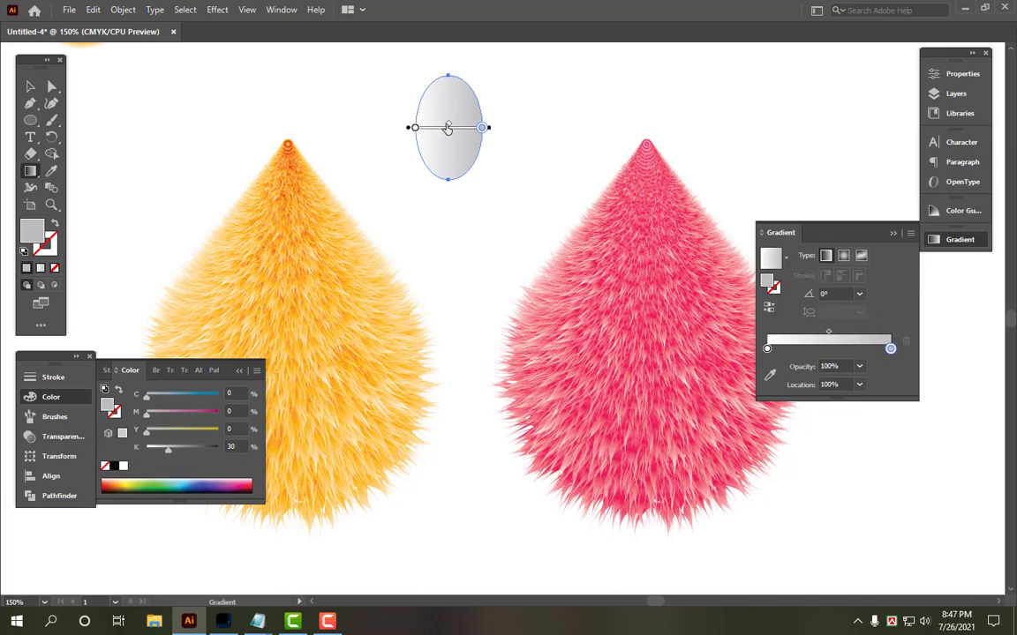
drag(443, 128, 450, 129)
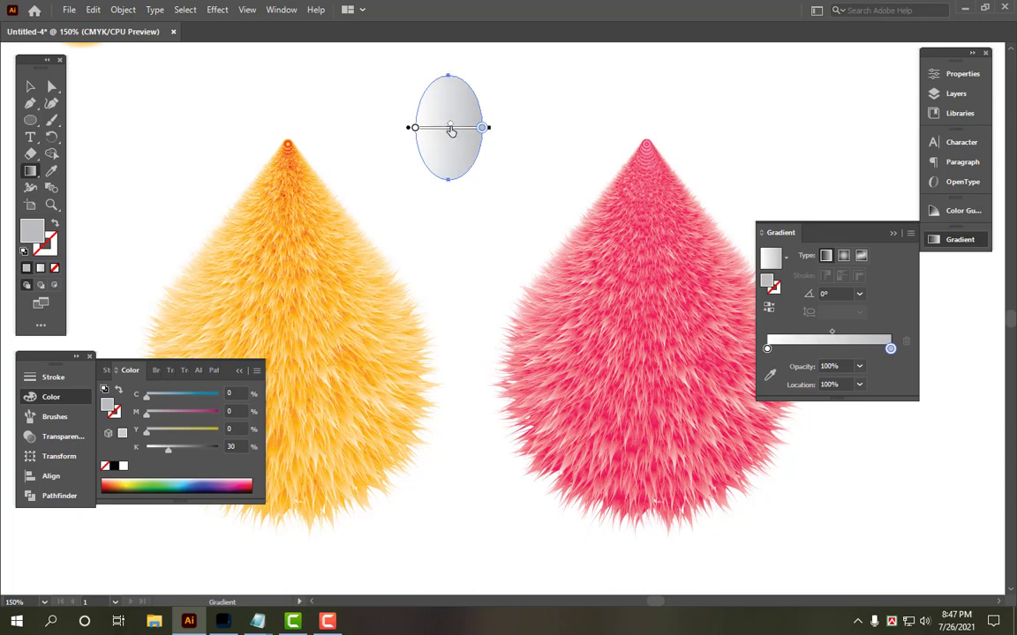
click(37, 88)
click(568, 165)
Step: Paste a copy of the grey ellipse in place and scale it down proportionally against the original's left edge
click(465, 134)
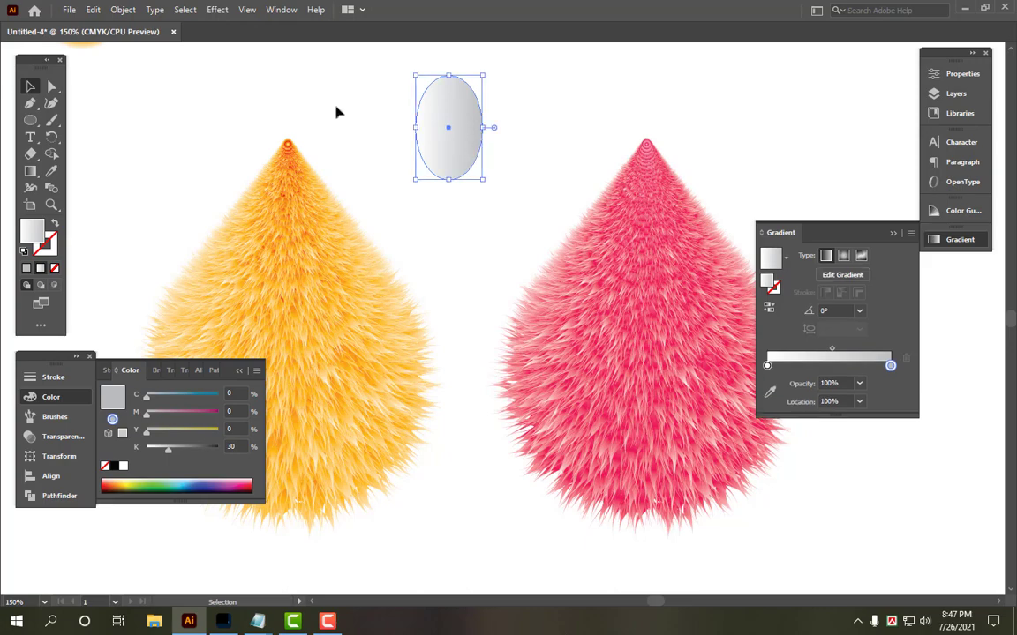
click(93, 10)
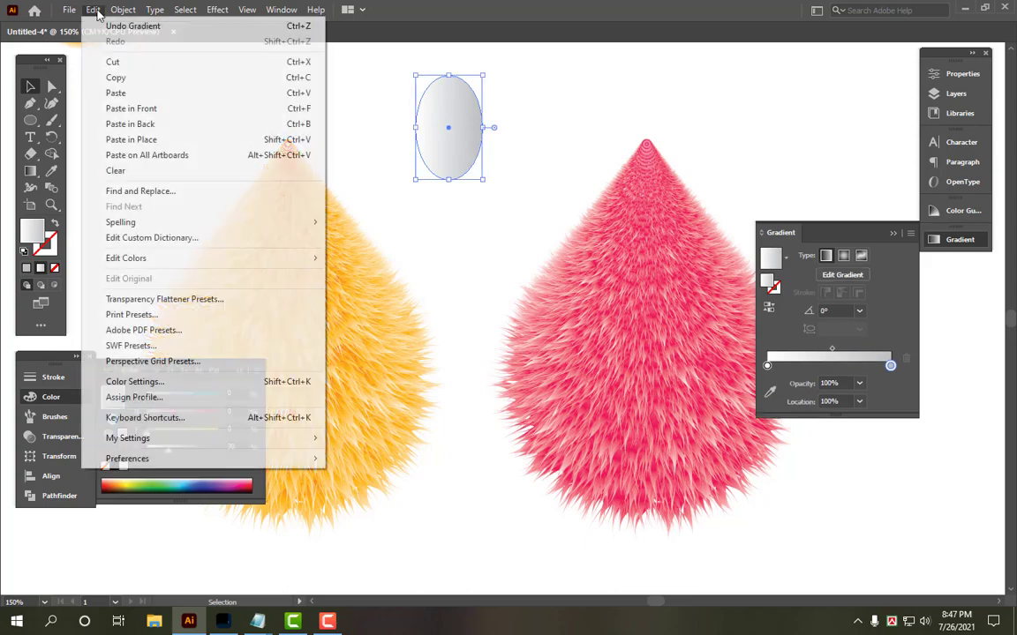
click(122, 82)
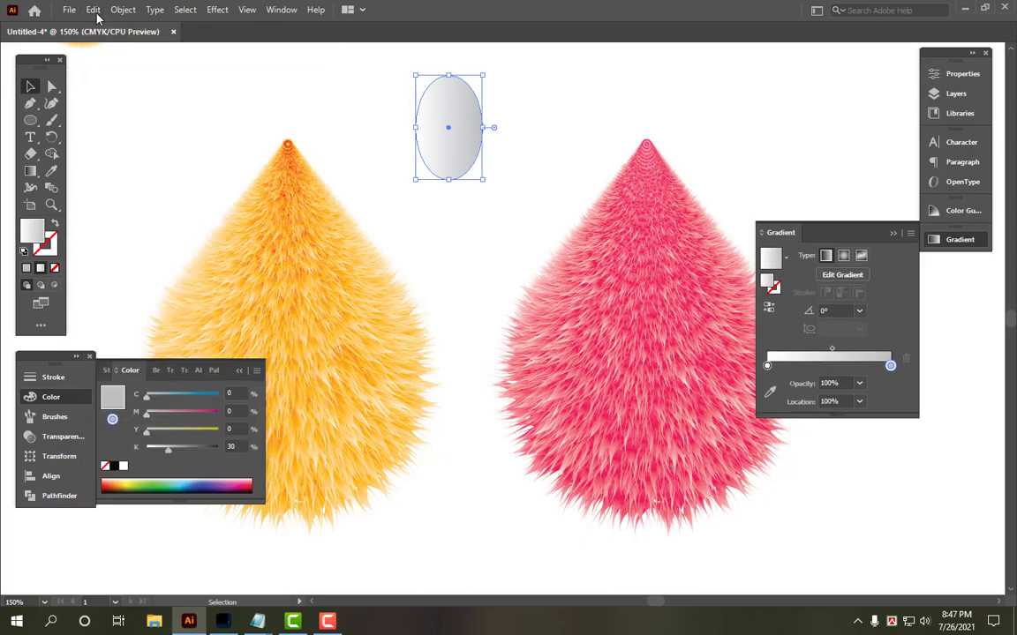
click(93, 10)
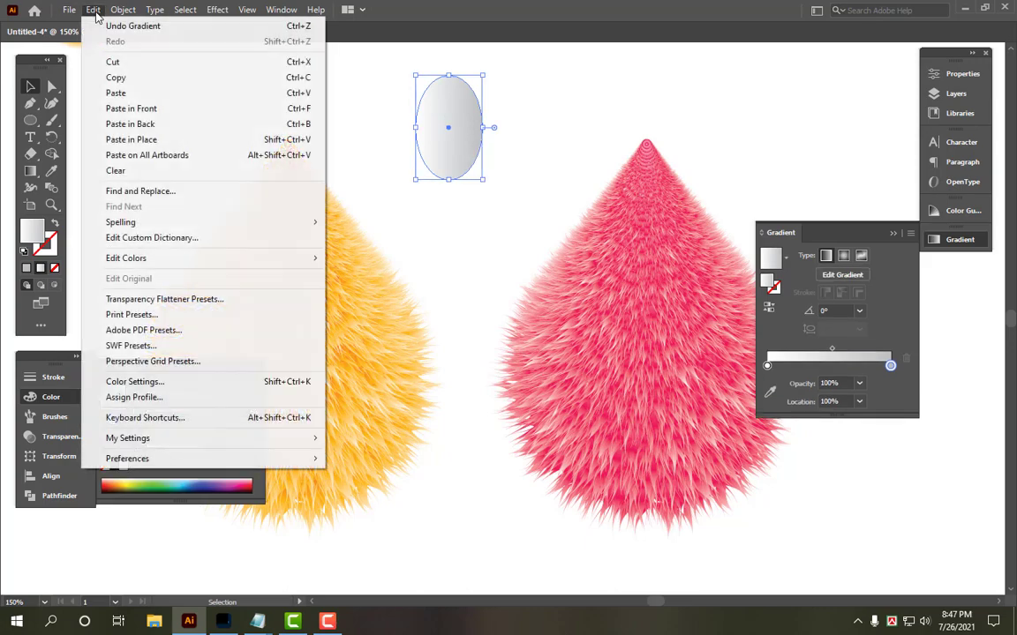
click(147, 125)
drag(482, 129, 459, 128)
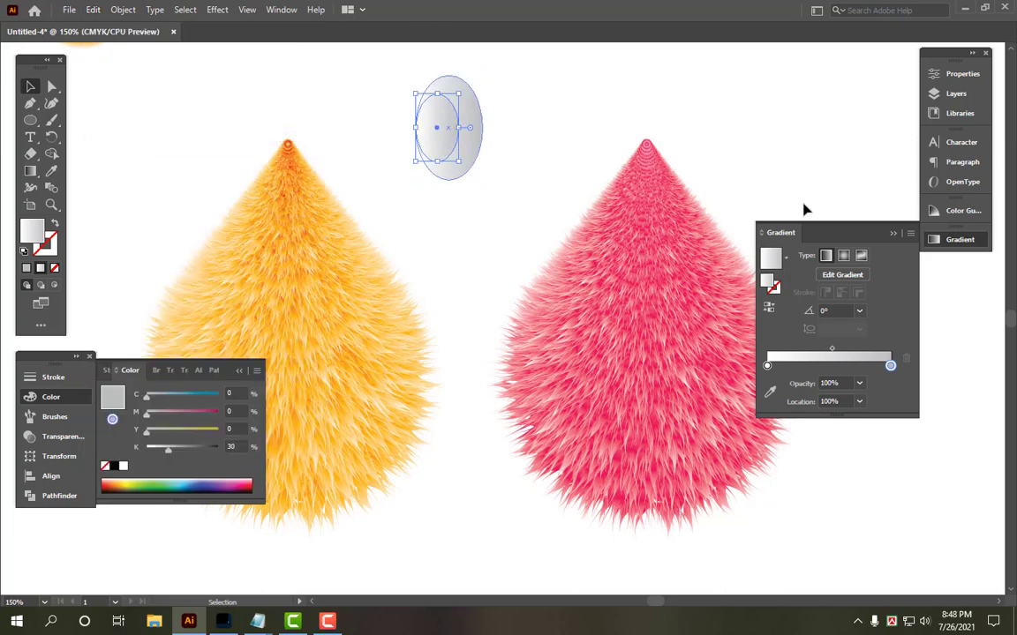
Step: Replace the smaller ellipse's gradient with a solid blue fill of 100% cyan and no other ink
click(54, 270)
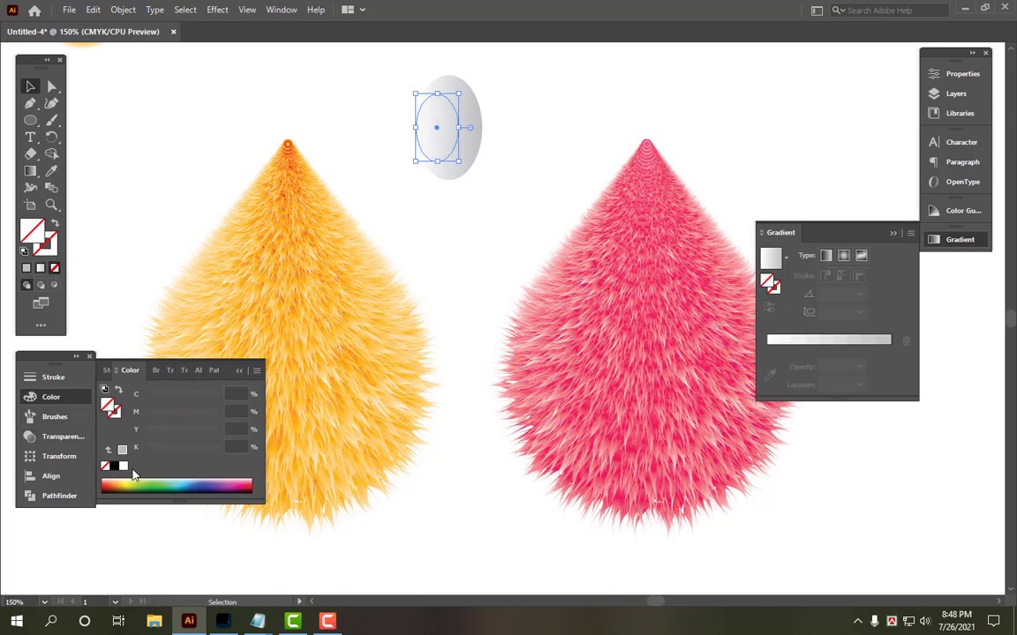
click(123, 467)
click(219, 394)
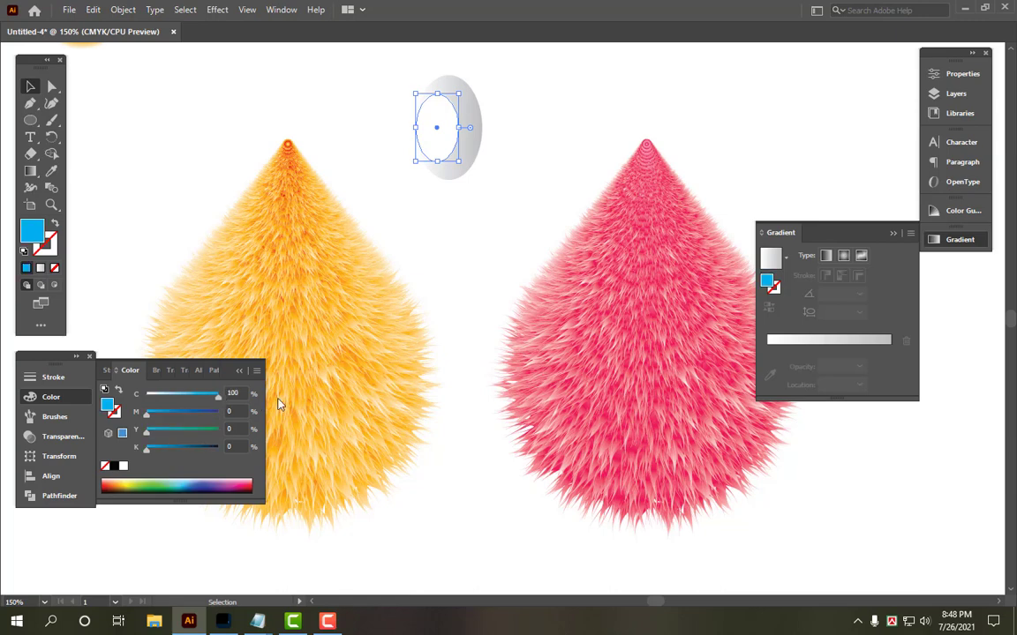
click(545, 184)
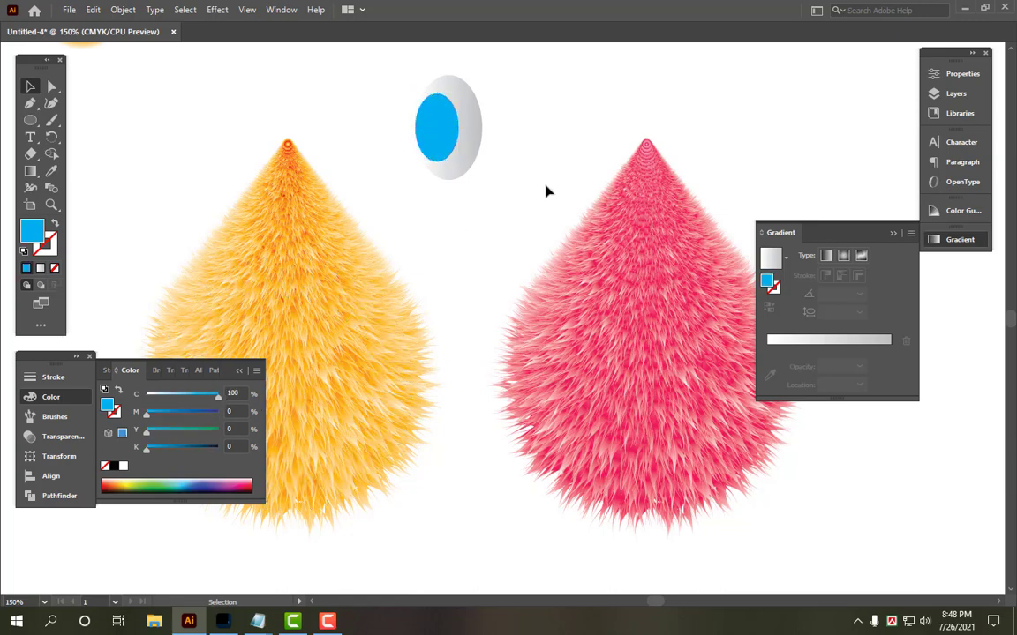
Step: Make a black pupil from an in-place copy of the blue ellipse, scaled down against its left edge
click(441, 128)
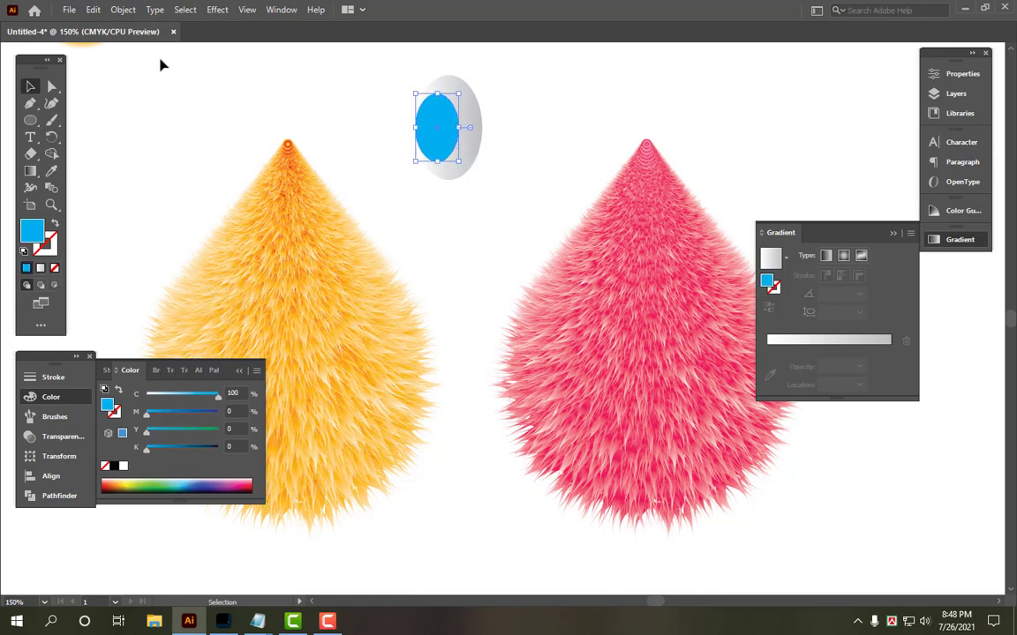
click(122, 14)
mouse_move(93, 11)
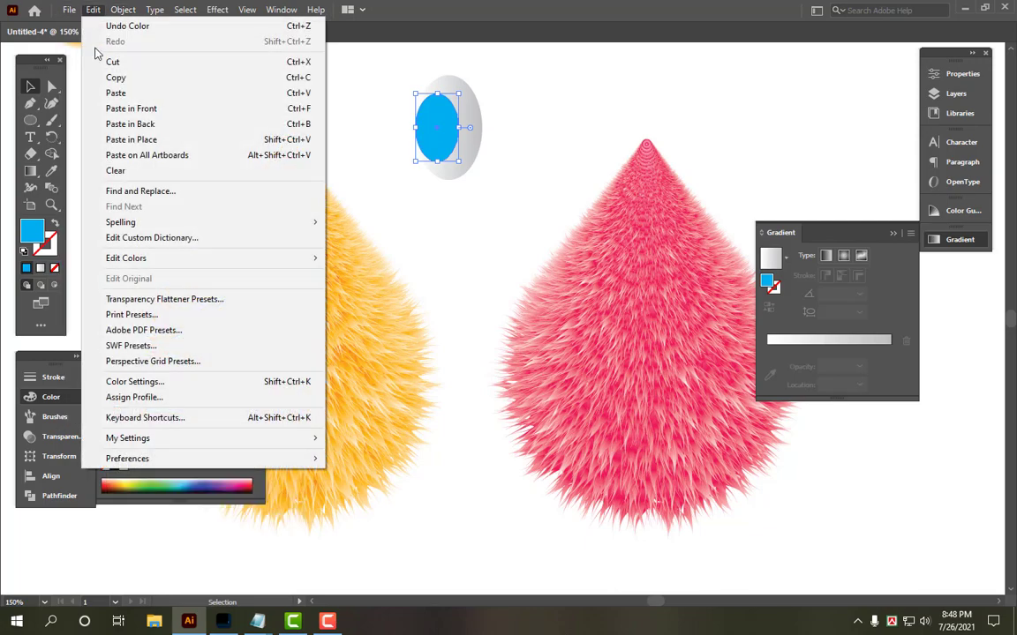
click(124, 77)
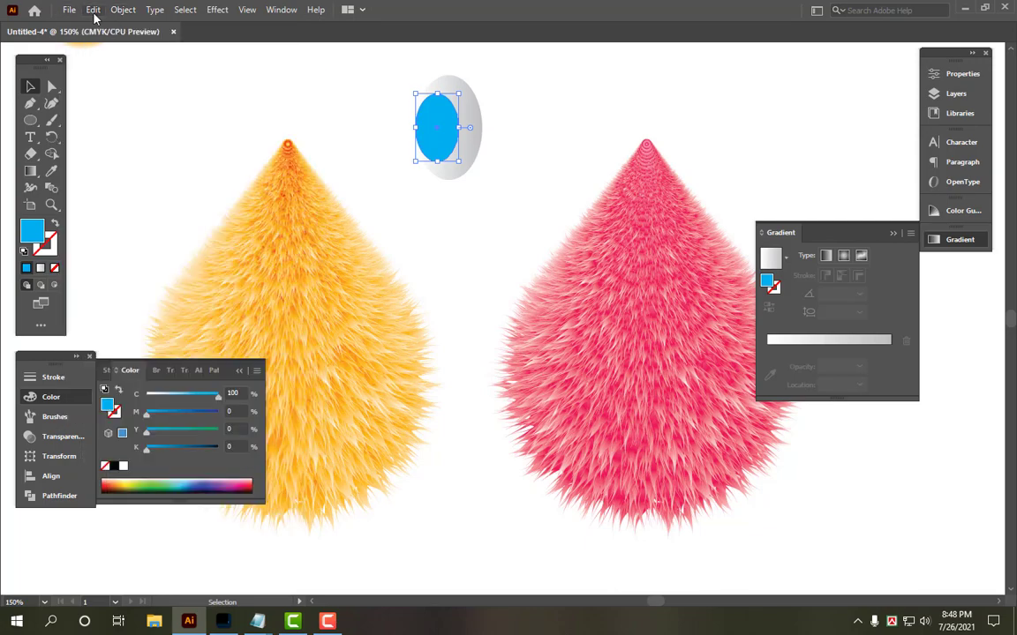
click(92, 10)
click(134, 142)
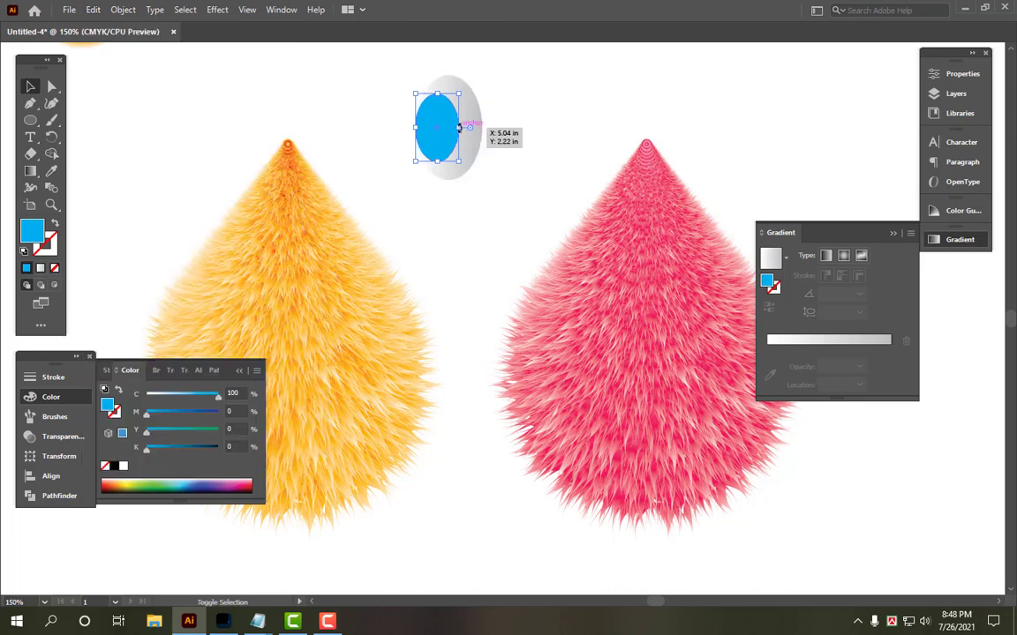
drag(459, 128, 440, 129)
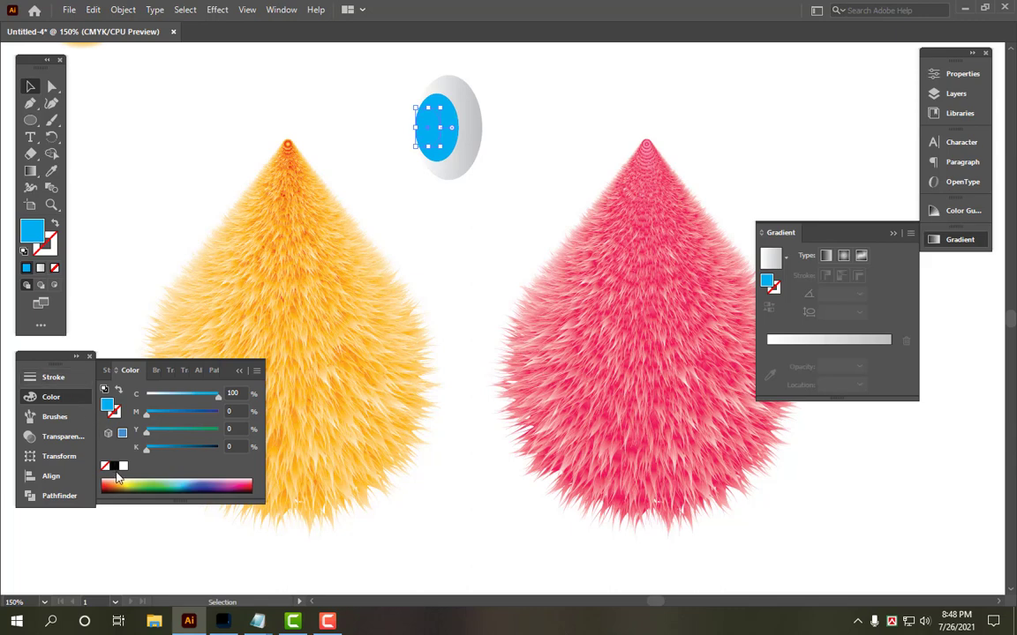
click(115, 466)
click(576, 110)
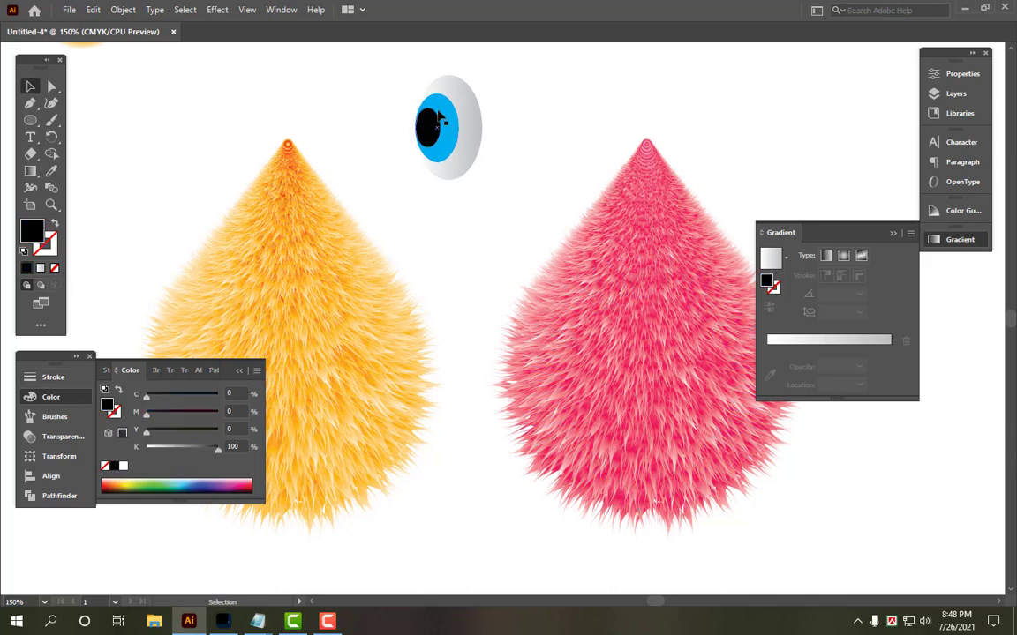
Step: Create a white highlight at the pupil's upper right from an in-place copy of the pupil, scaled down to a small ellipse
click(30, 120)
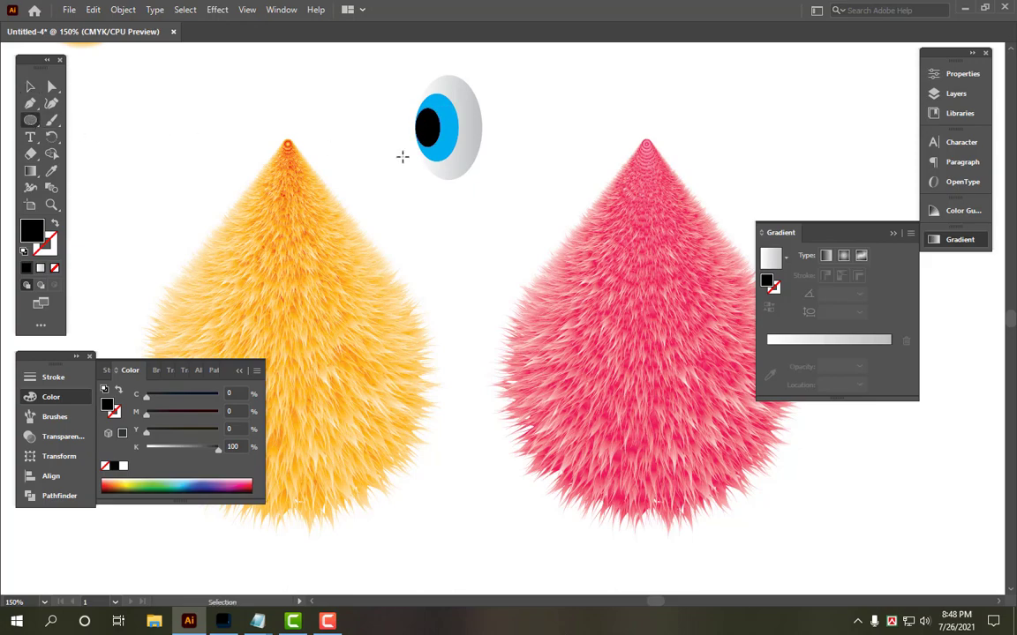
key(ctrl+plus)
scroll(424, 172, up, 7)
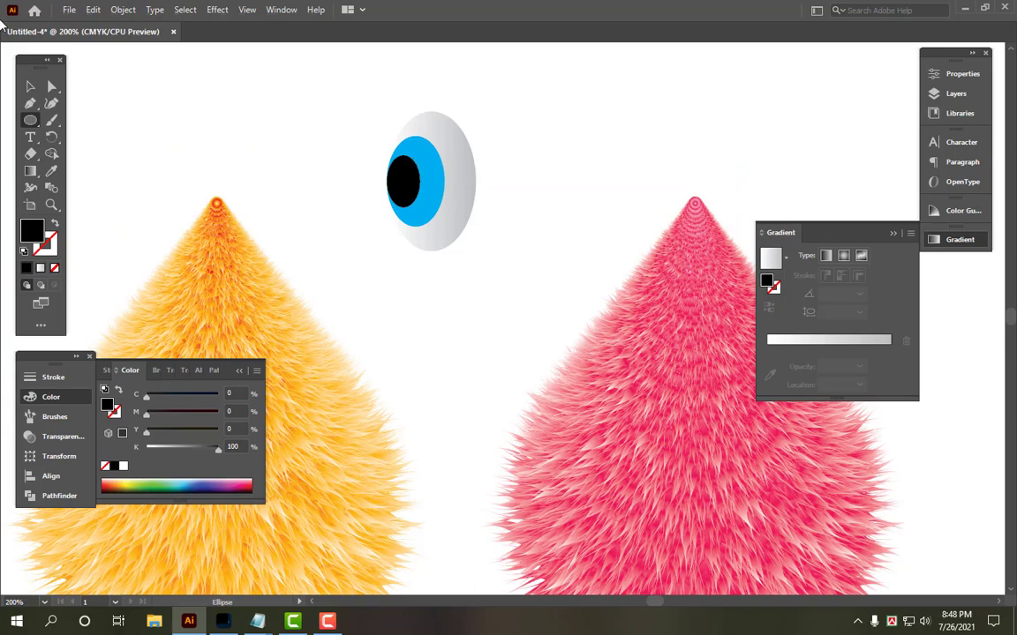
click(31, 86)
click(392, 199)
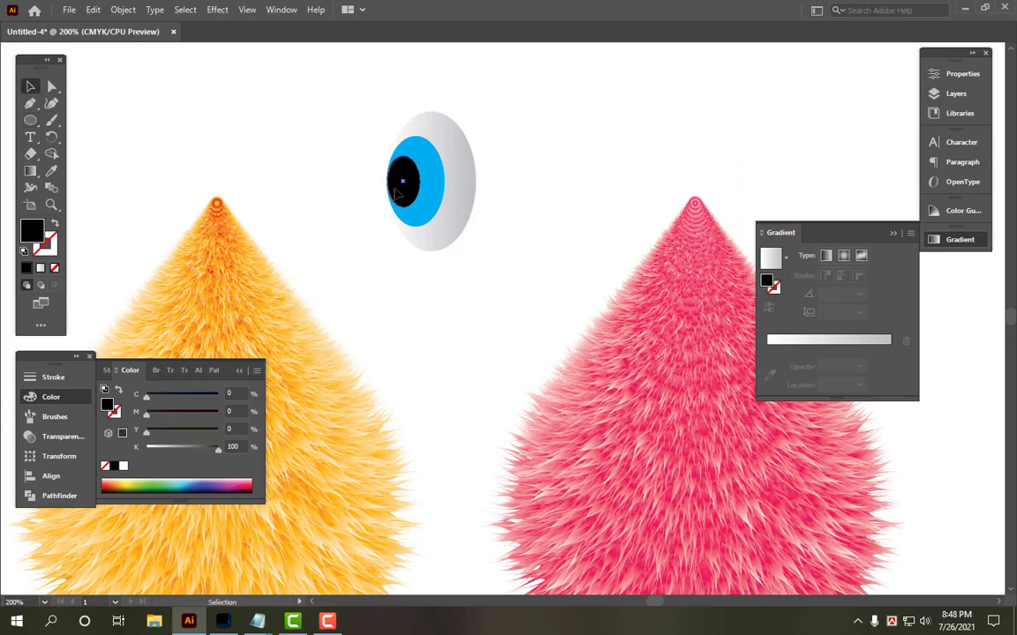
click(93, 9)
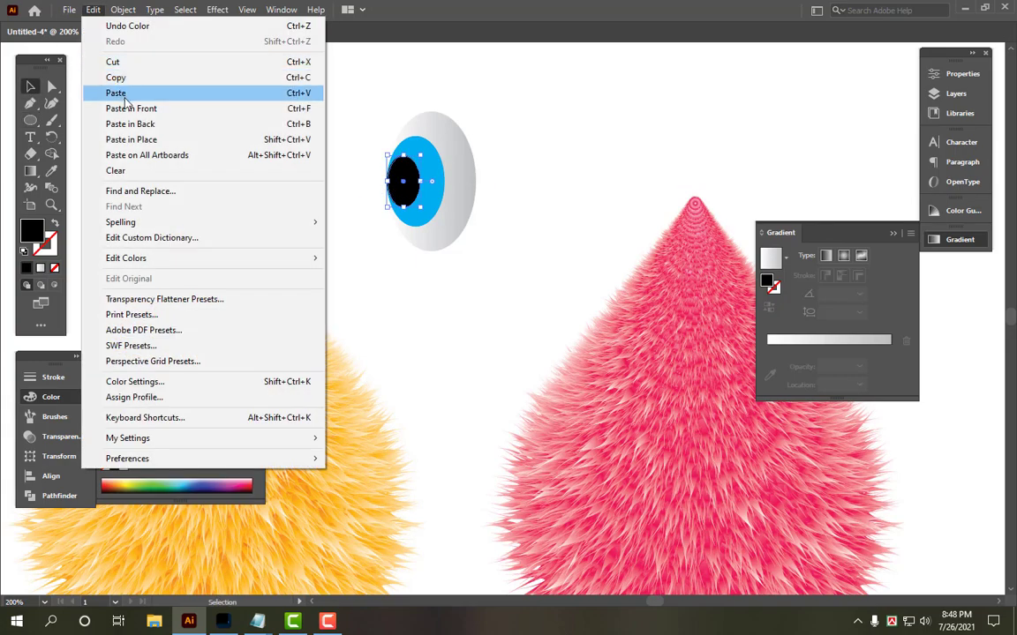
click(112, 78)
click(93, 10)
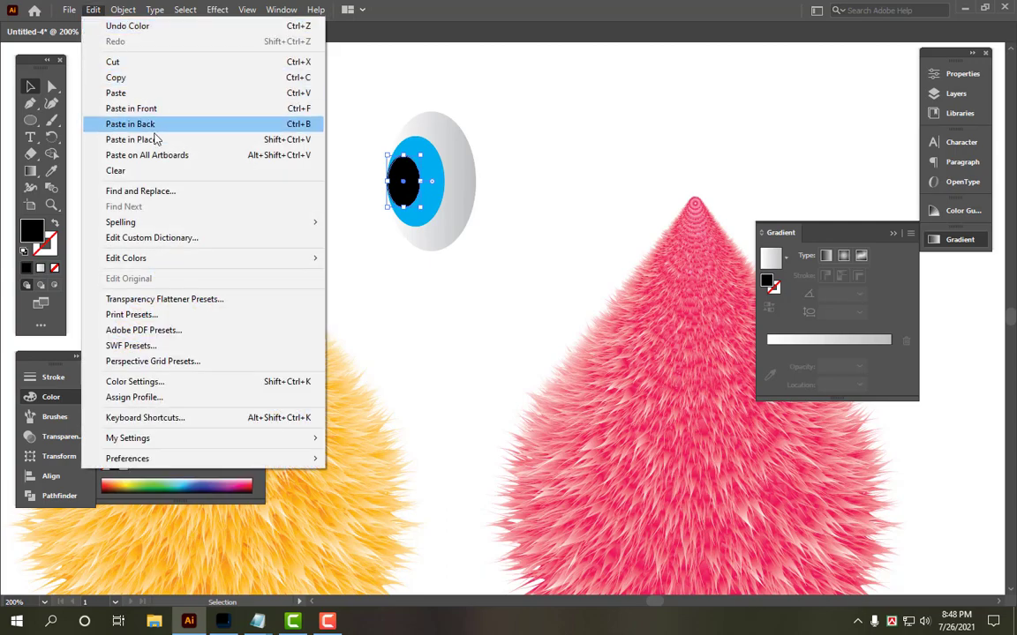
click(146, 139)
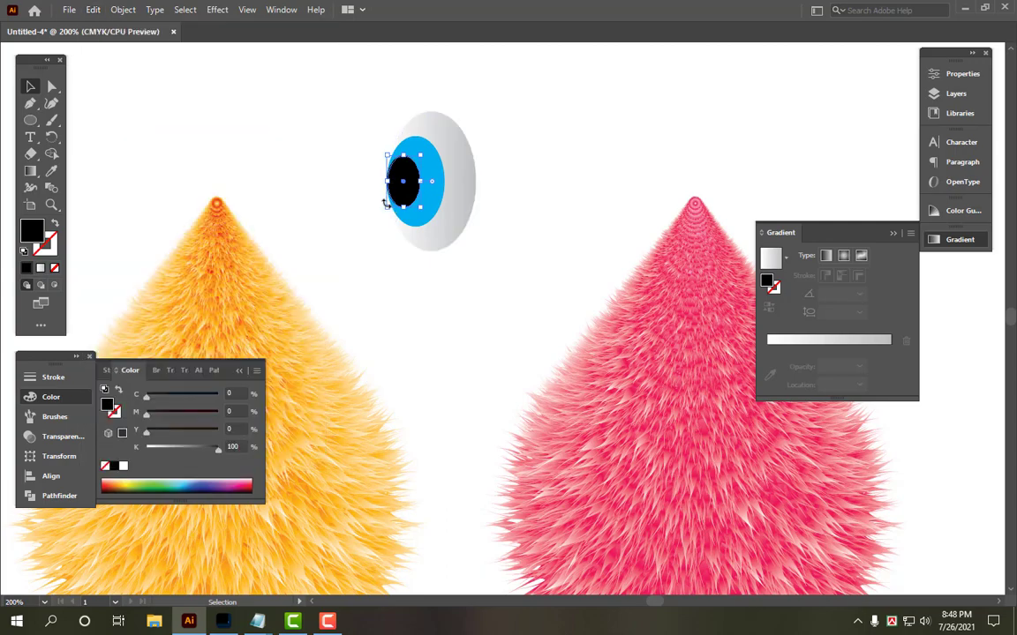
drag(389, 205, 406, 178)
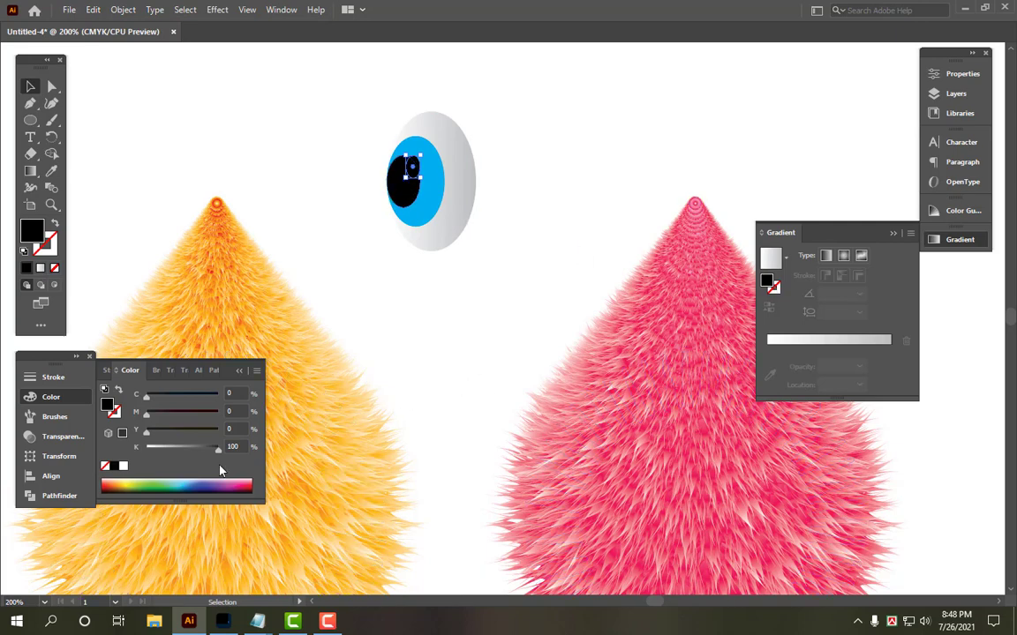
click(123, 466)
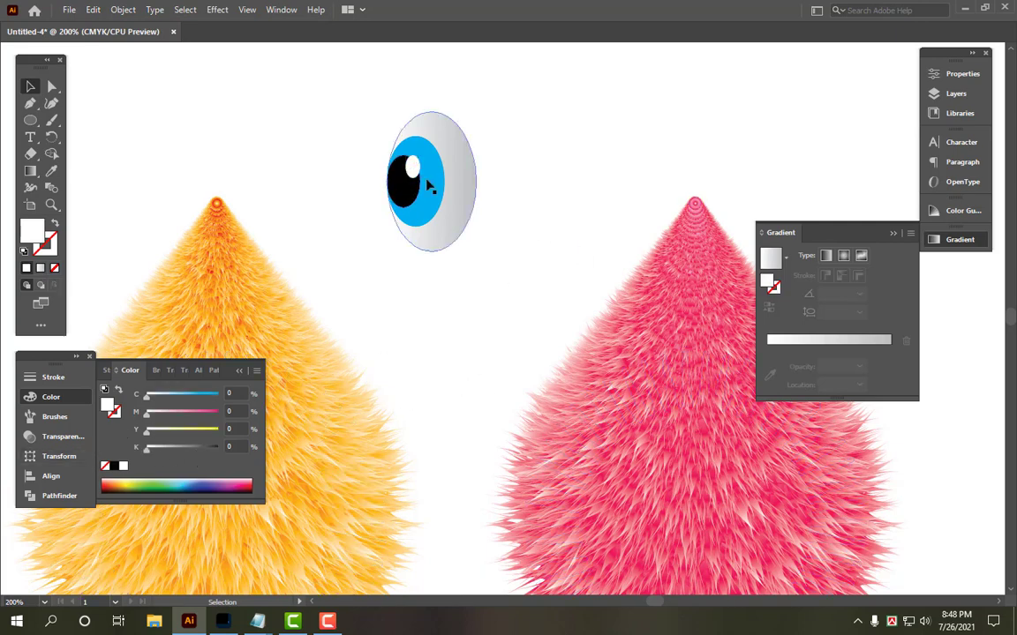
Step: Add a second, smaller white highlight at the lower left of the black pupil
drag(404, 180, 399, 198)
click(594, 149)
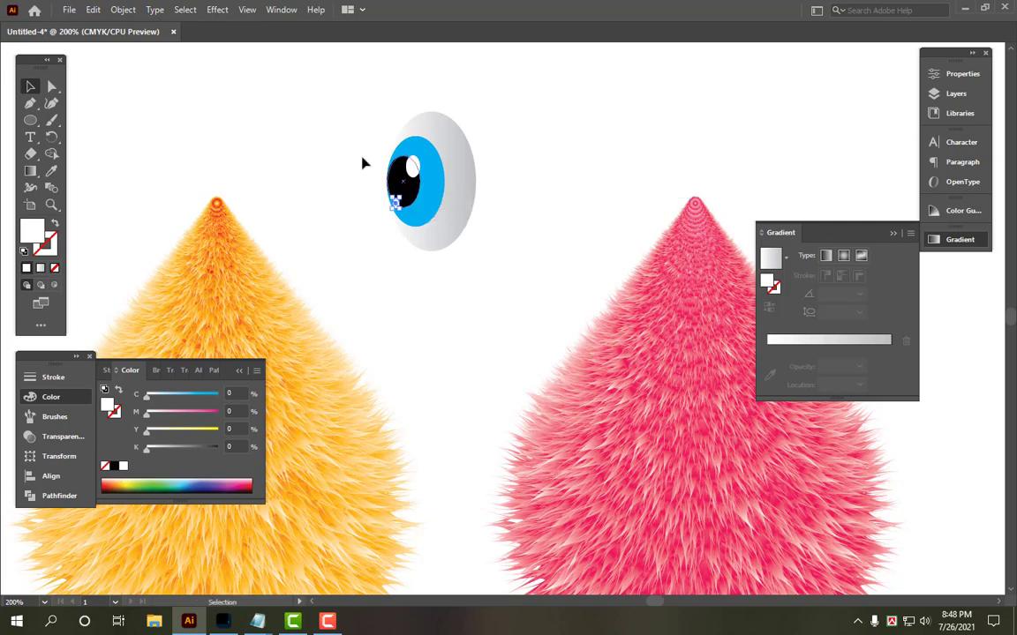
click(332, 146)
Step: Group all the eye's shapes and duplicate the eye so that two eyes sit side by side
drag(337, 99, 477, 268)
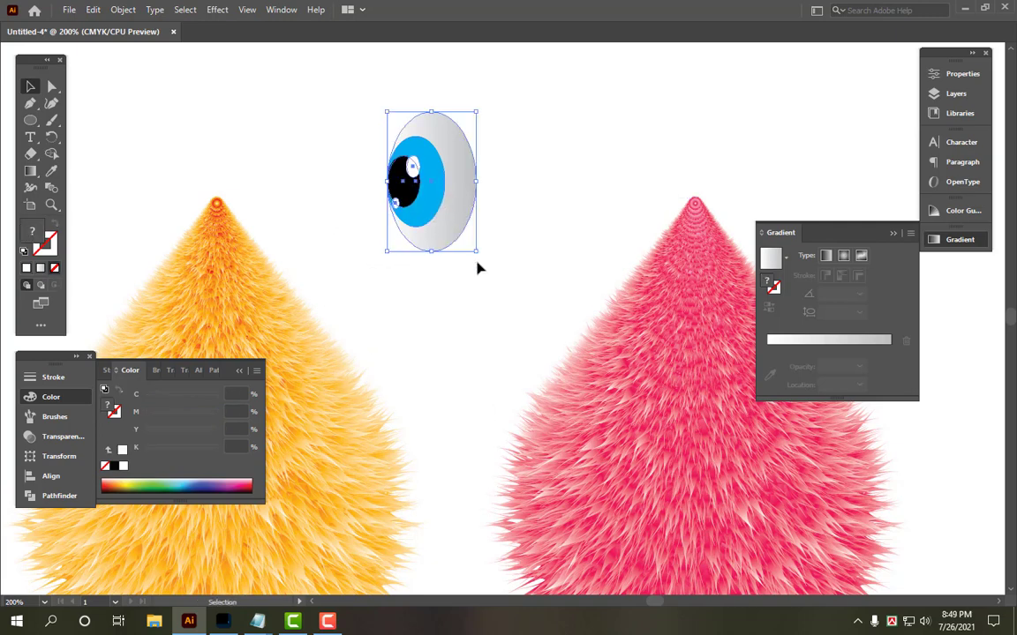
right_click(447, 166)
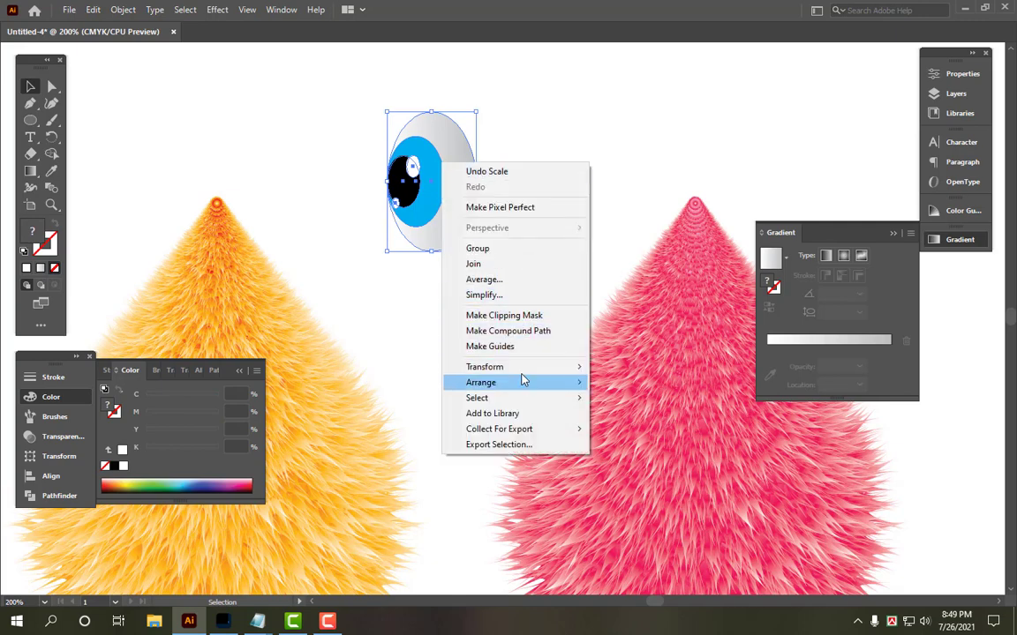
click(507, 252)
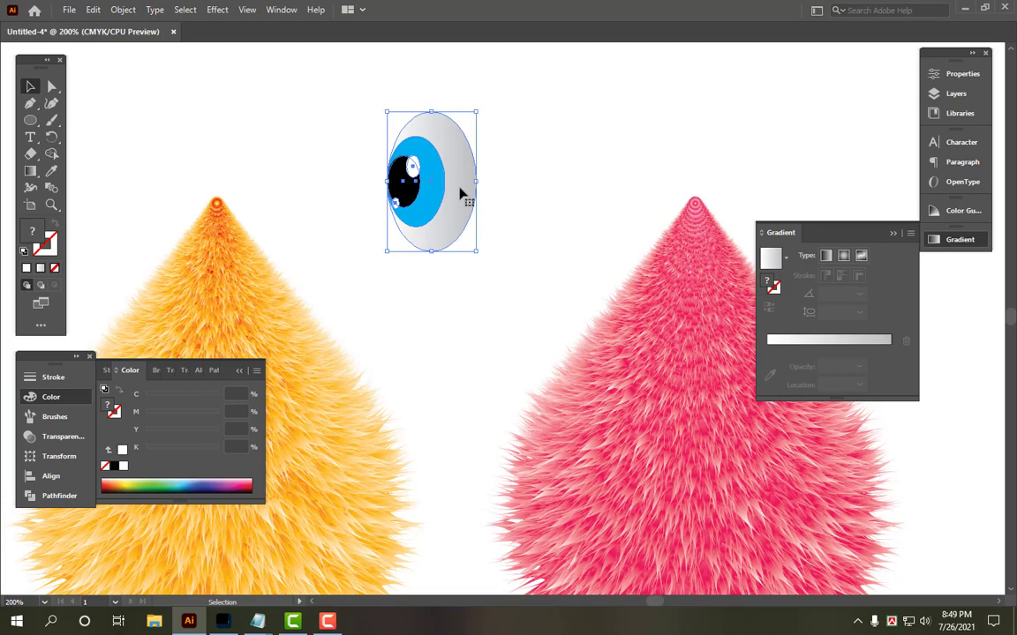
drag(460, 189, 522, 193)
drag(519, 193, 433, 209)
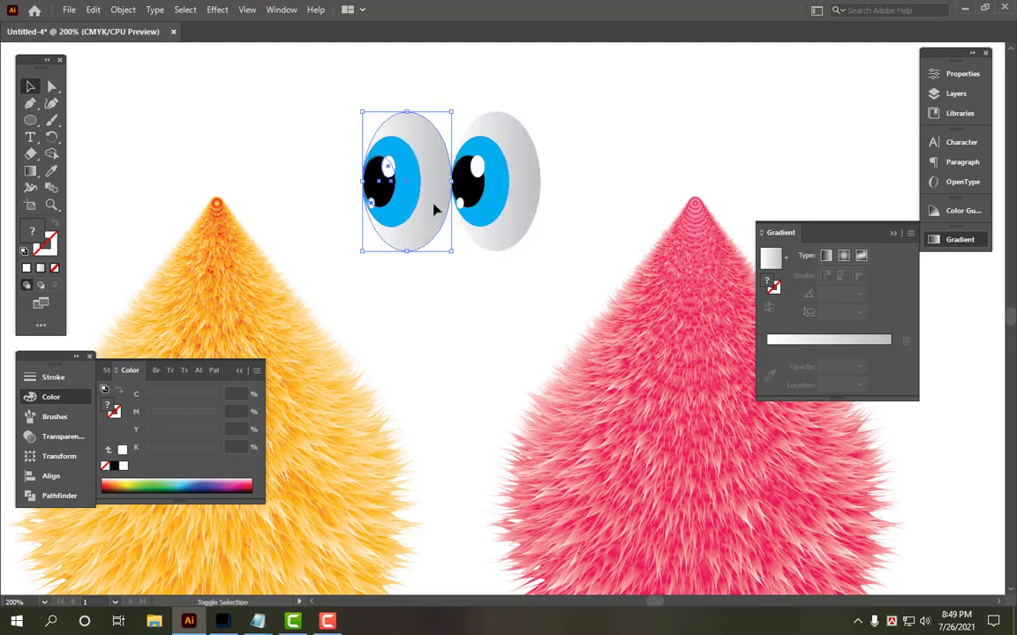
Step: Reflect the left eye across the vertical axis so that the two eyes mirror each other
click(51, 137)
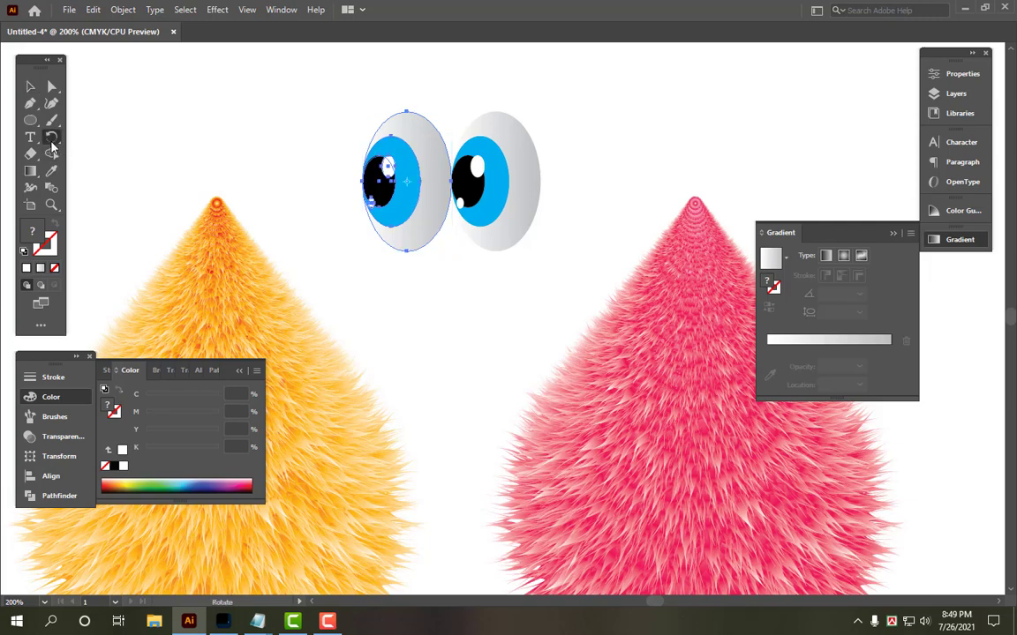
click(97, 169)
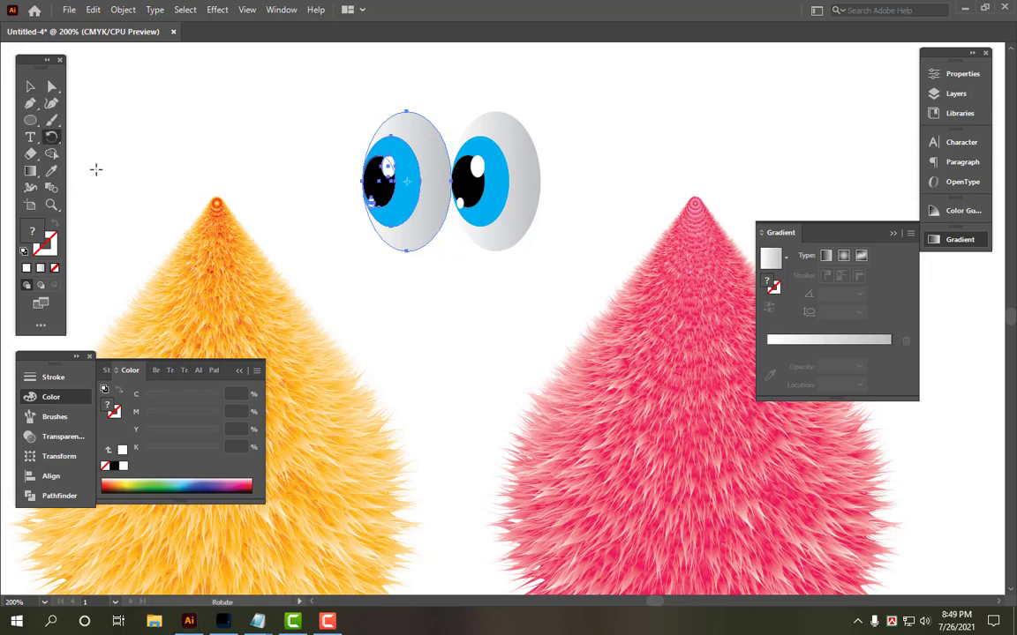
alt+click(394, 246)
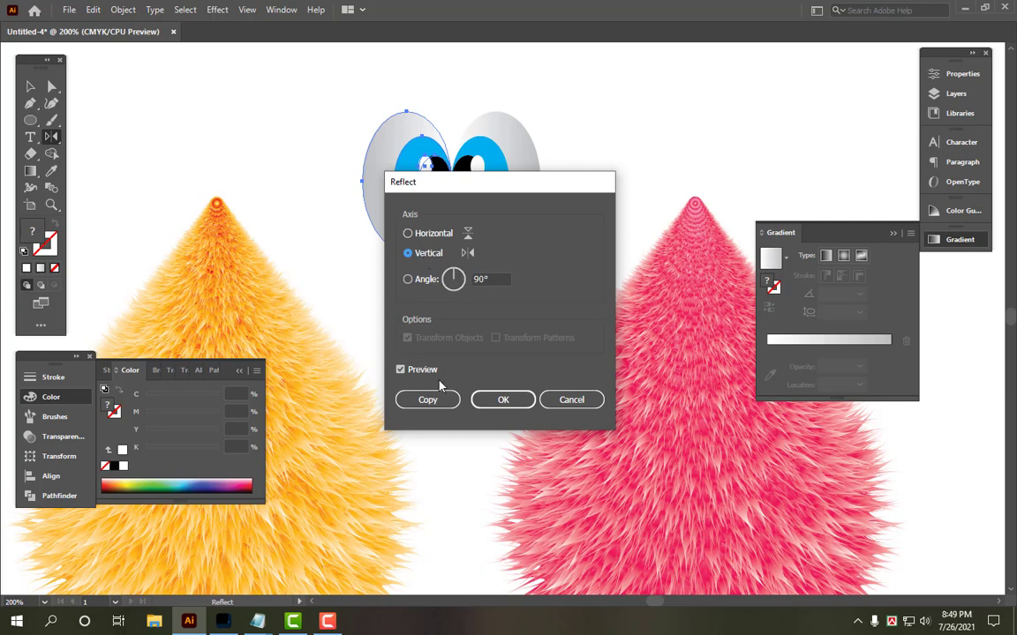
click(513, 403)
key(v)
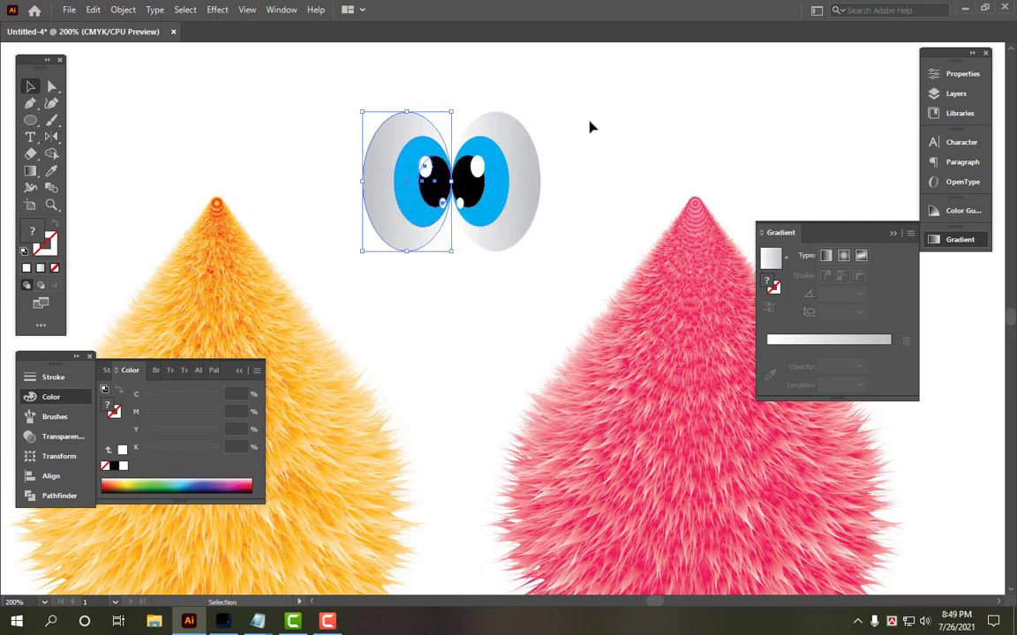
click(572, 158)
click(511, 174)
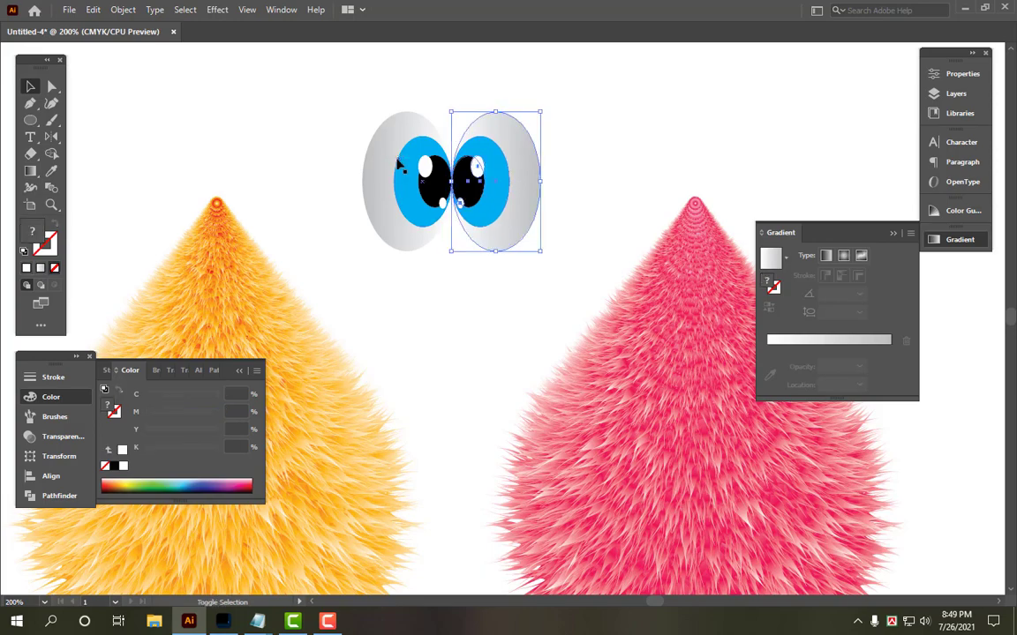
shift+click(399, 161)
Step: Place a copy of the orange radial-gradient circle on the upper left part of the orange furry teardrop
key(ctrl+0)
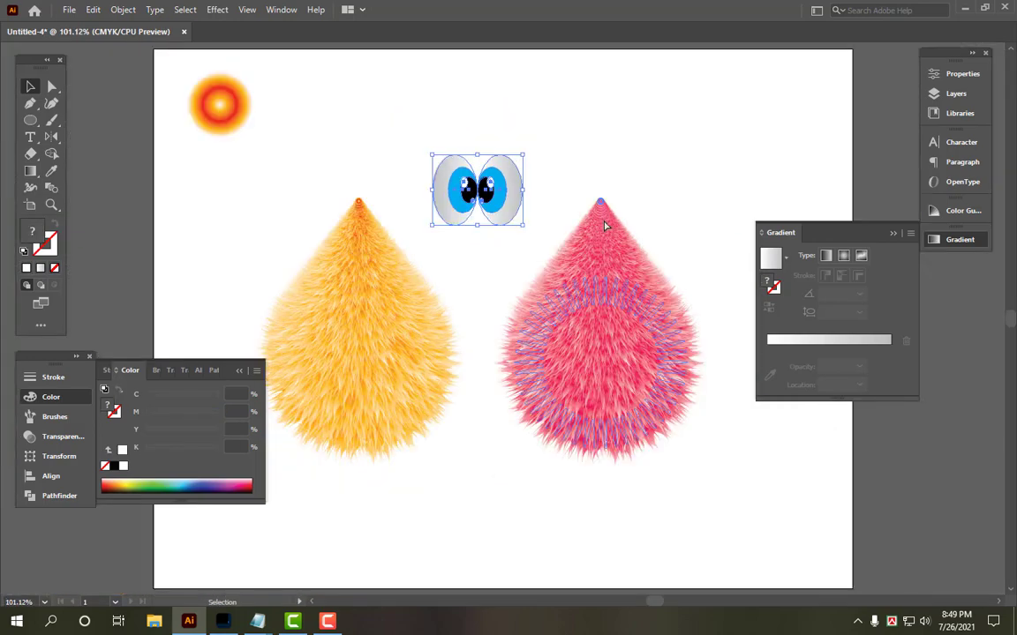
click(71, 399)
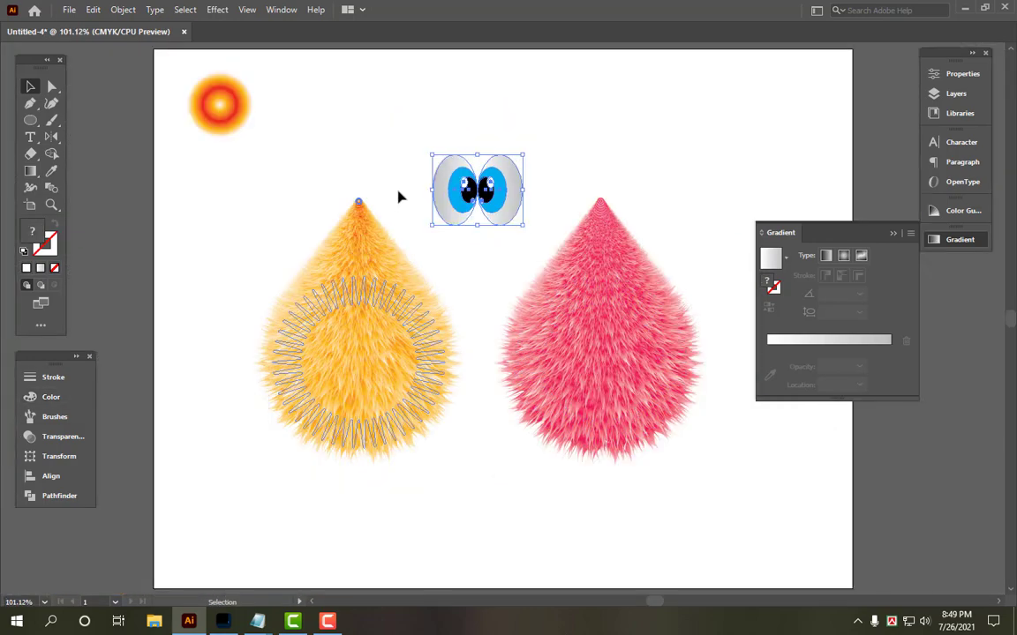
click(494, 147)
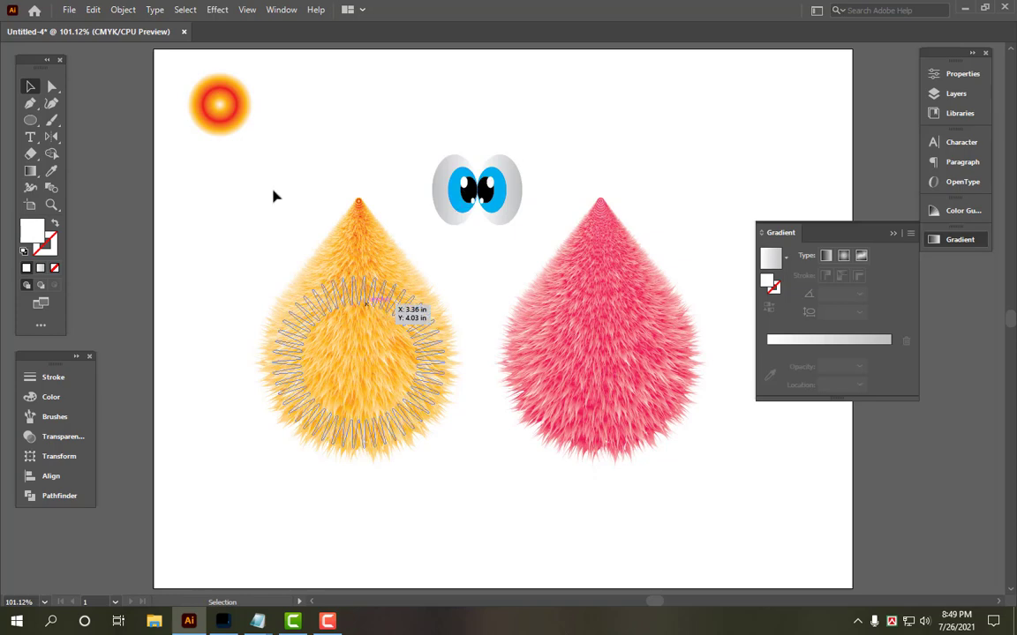
click(228, 106)
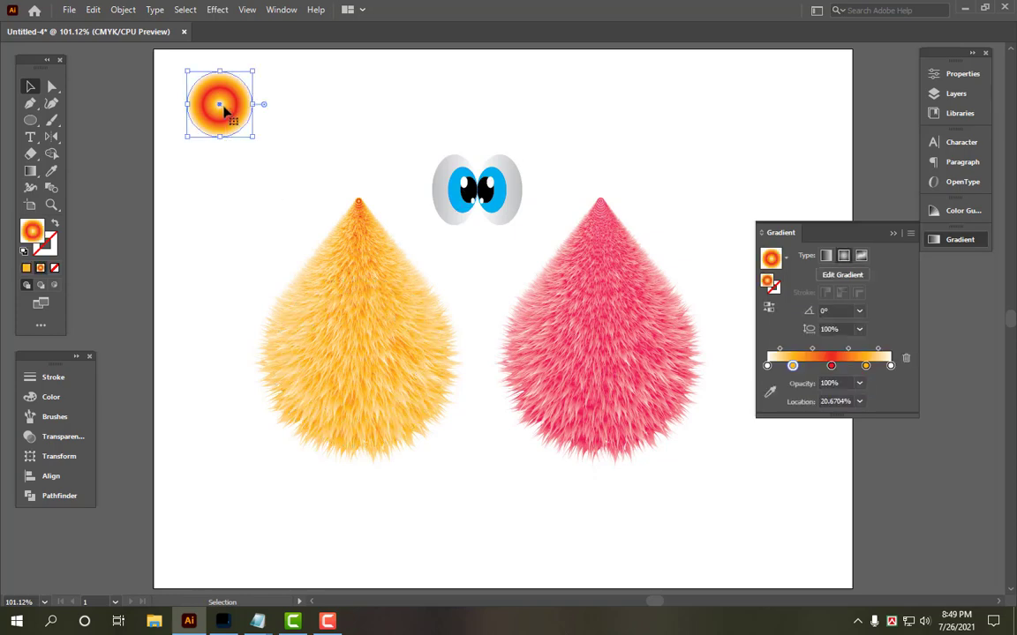
drag(224, 105, 335, 308)
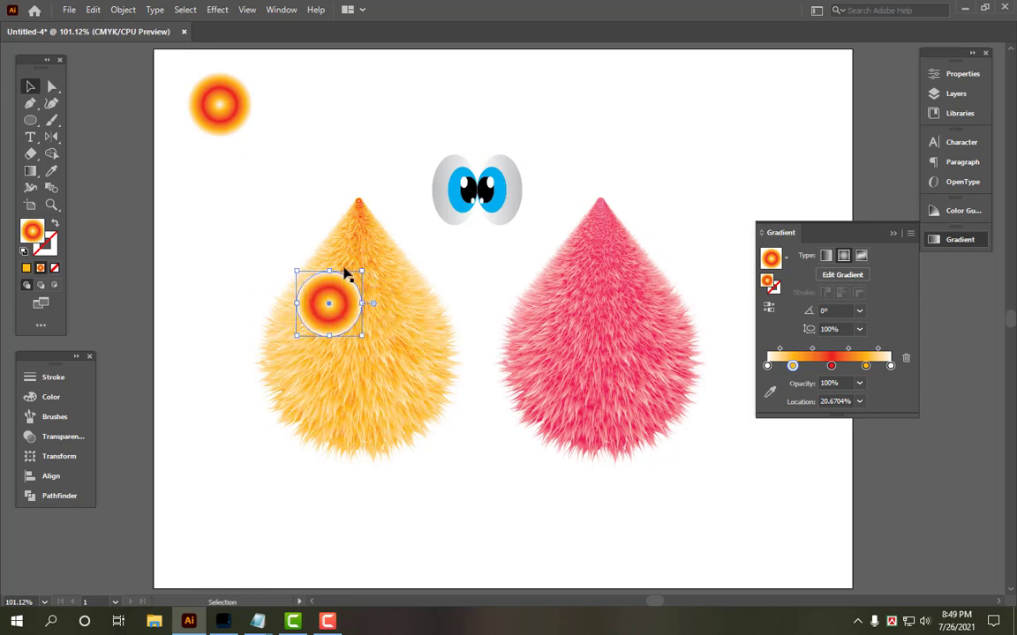
click(335, 151)
click(334, 292)
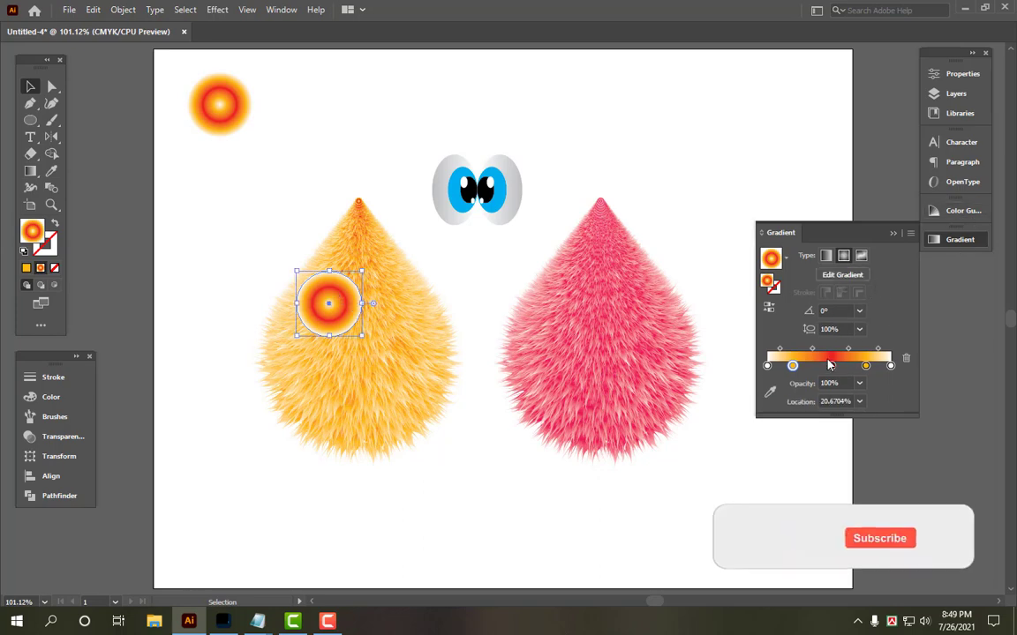
Step: Set the blending mode of the gradient circle on the orange teardrop to Multiply
click(75, 398)
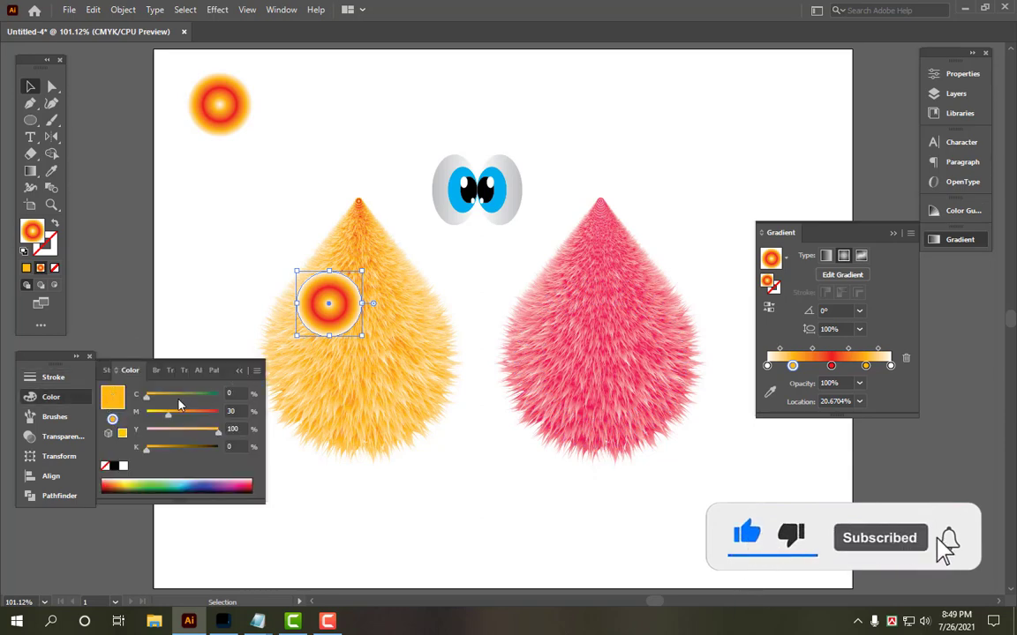
click(76, 437)
click(154, 393)
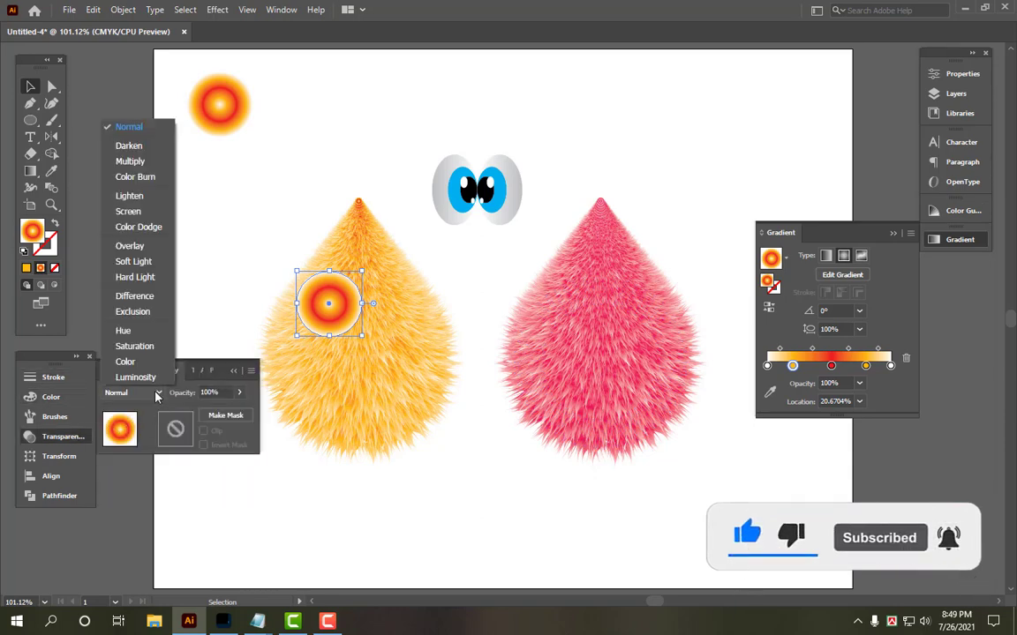
click(131, 161)
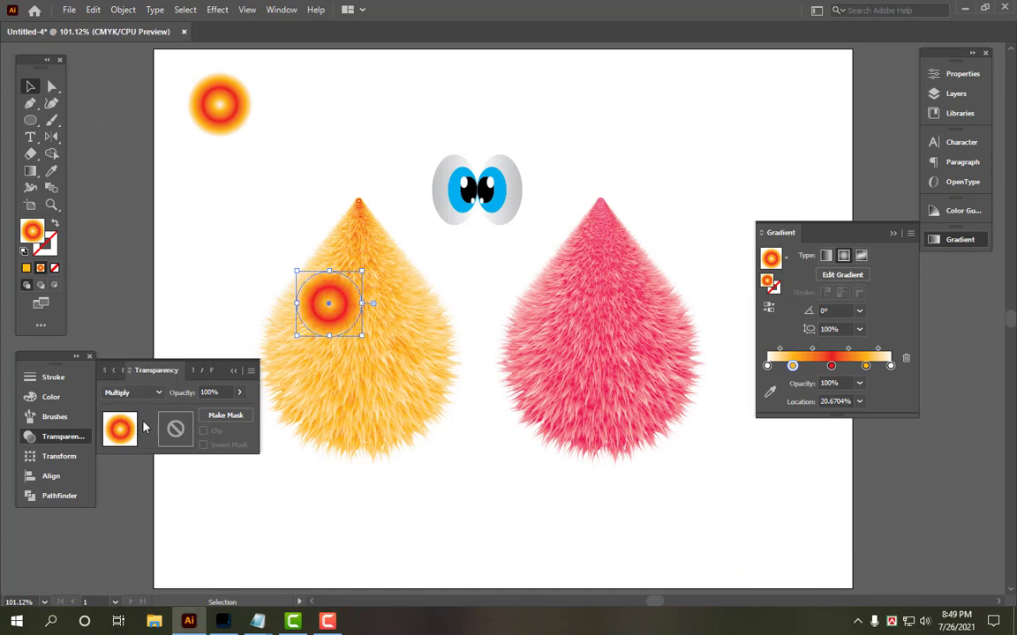
click(382, 506)
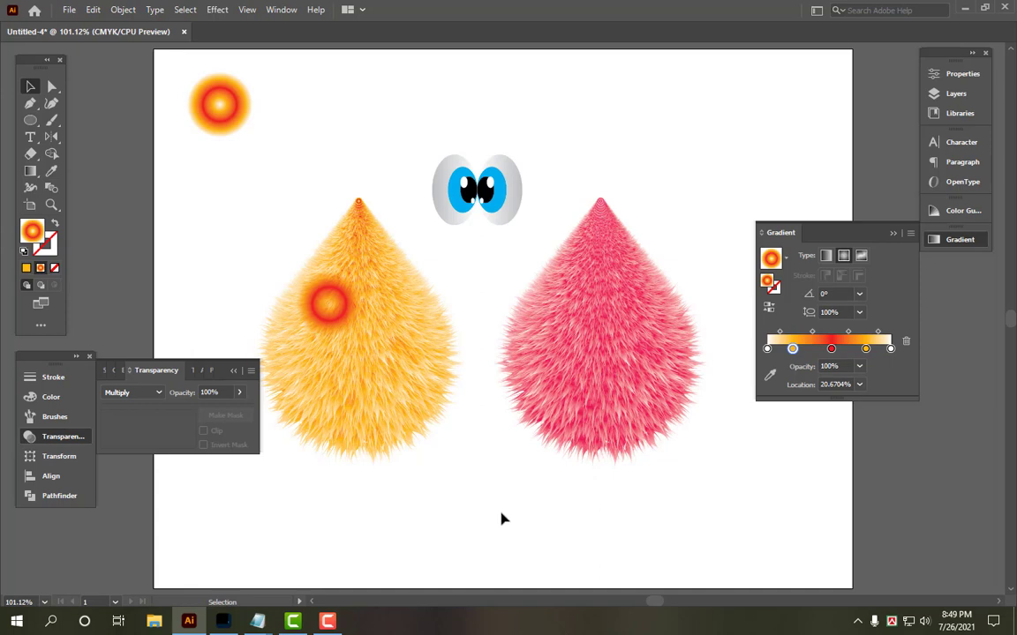
Step: Set the overall opacity of the gradient circle on the orange teardrop to 80%
click(328, 300)
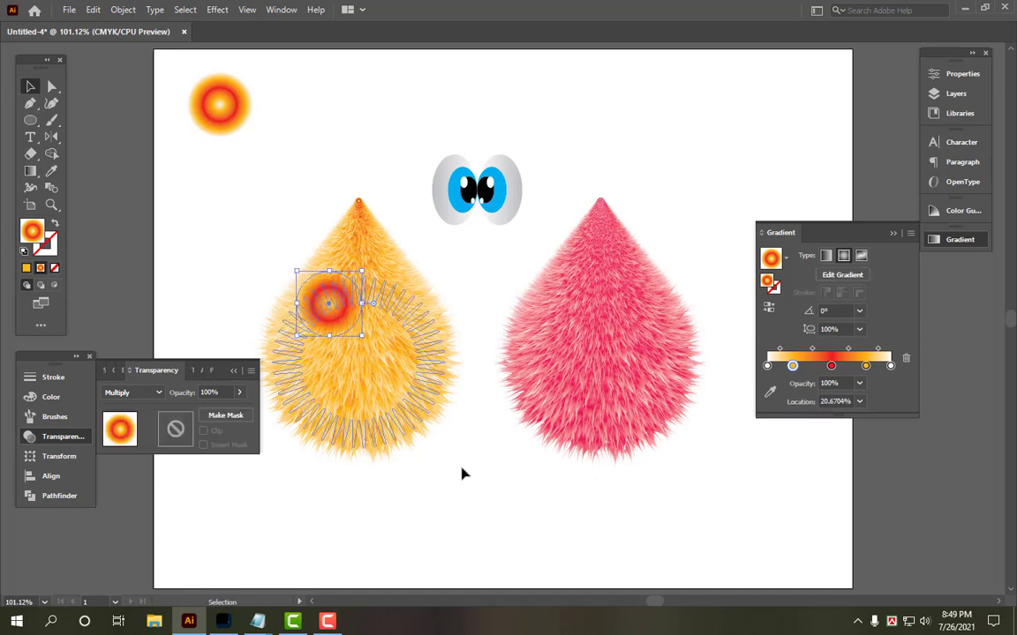
click(831, 365)
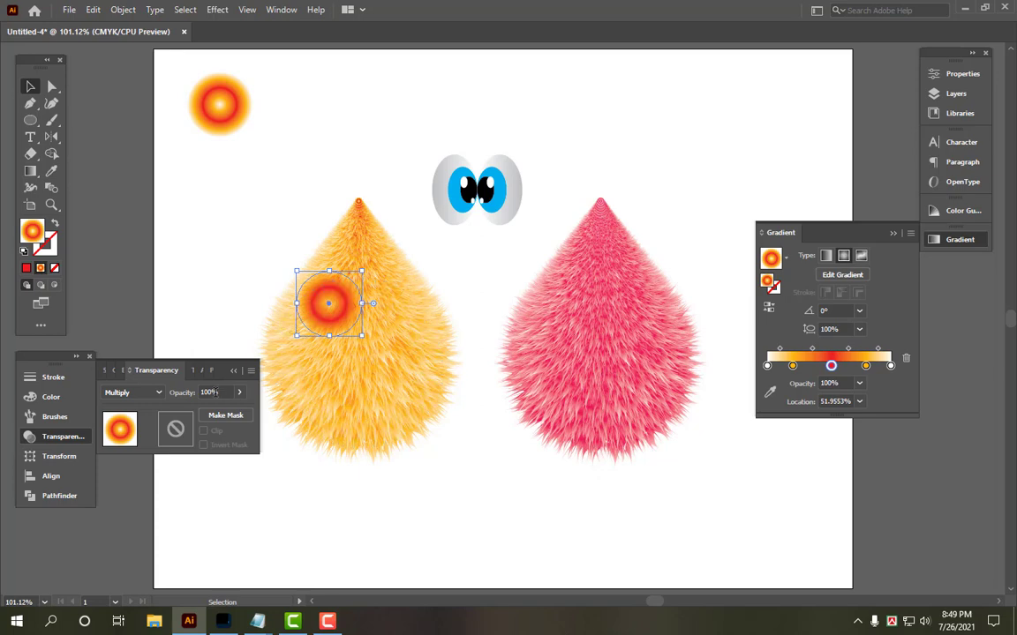
click(188, 393)
text(80)
key(Return)
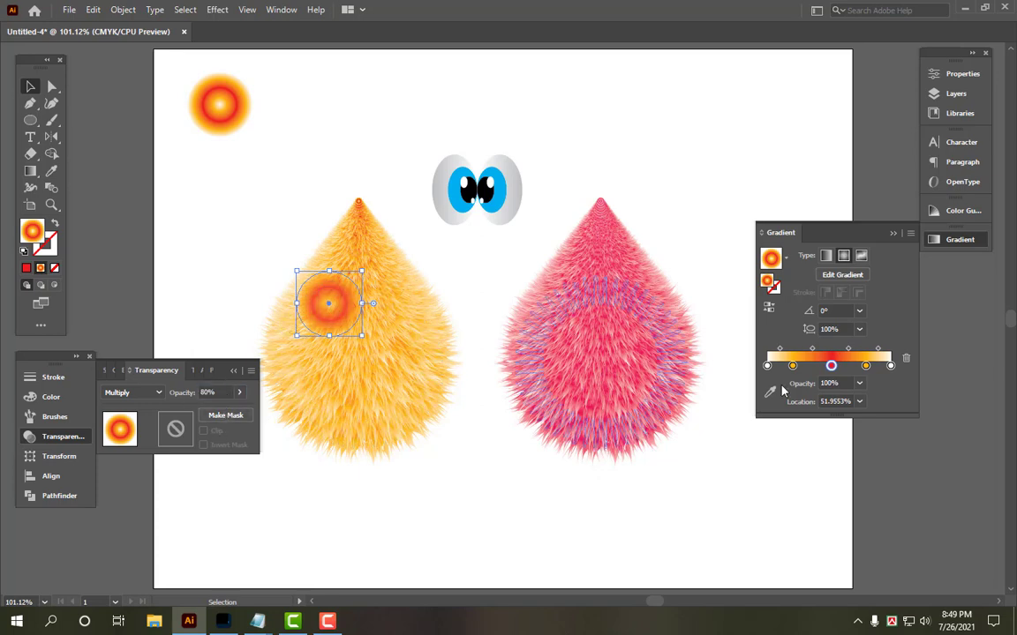
Step: Set the opacity of both white end stops in the circle's radial gradient to 0%
click(890, 366)
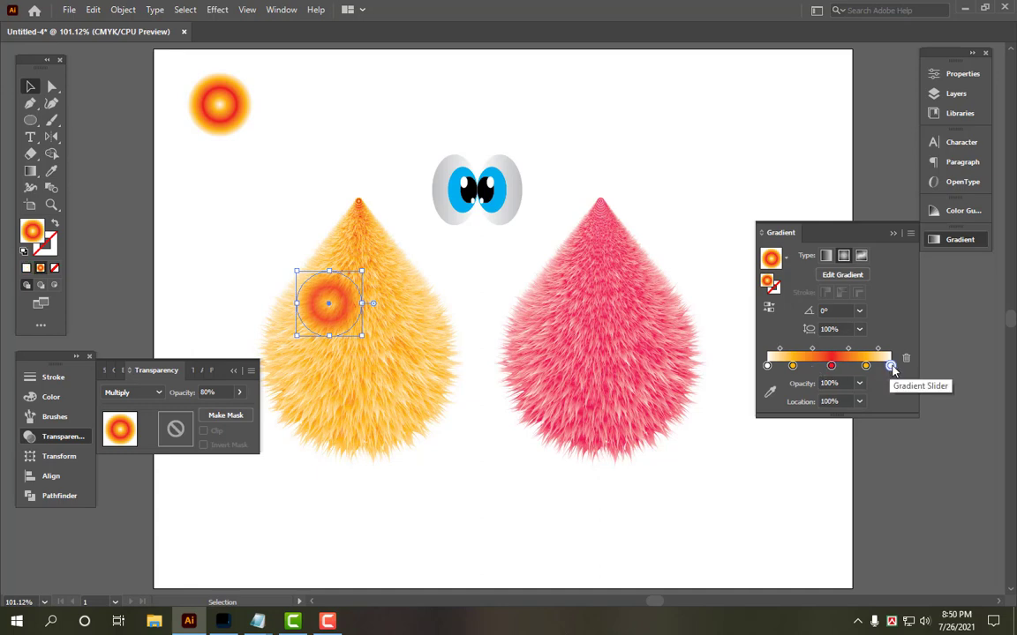
double_click(891, 367)
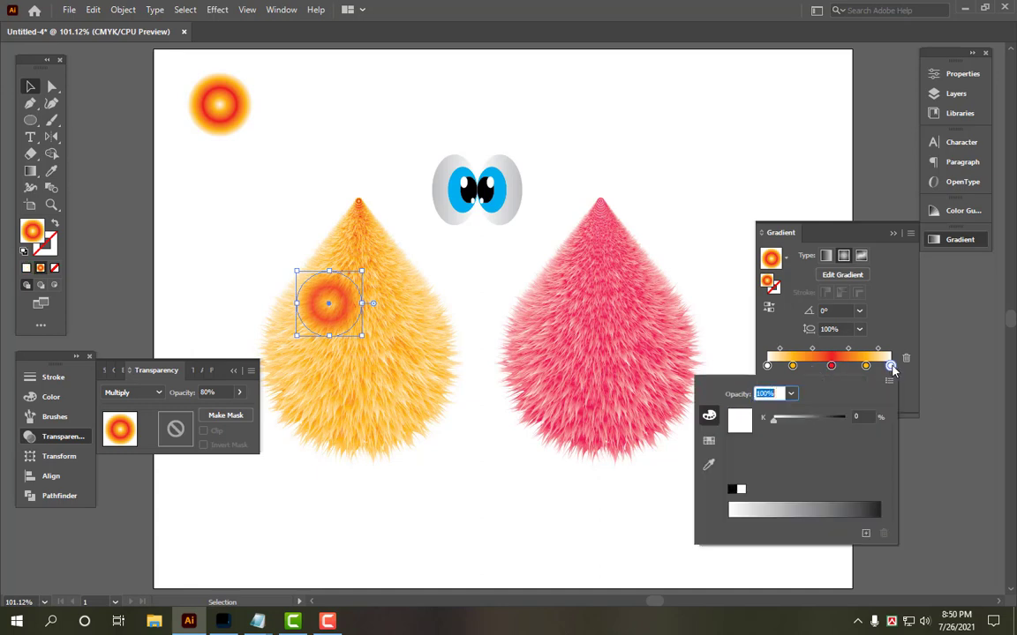
click(791, 393)
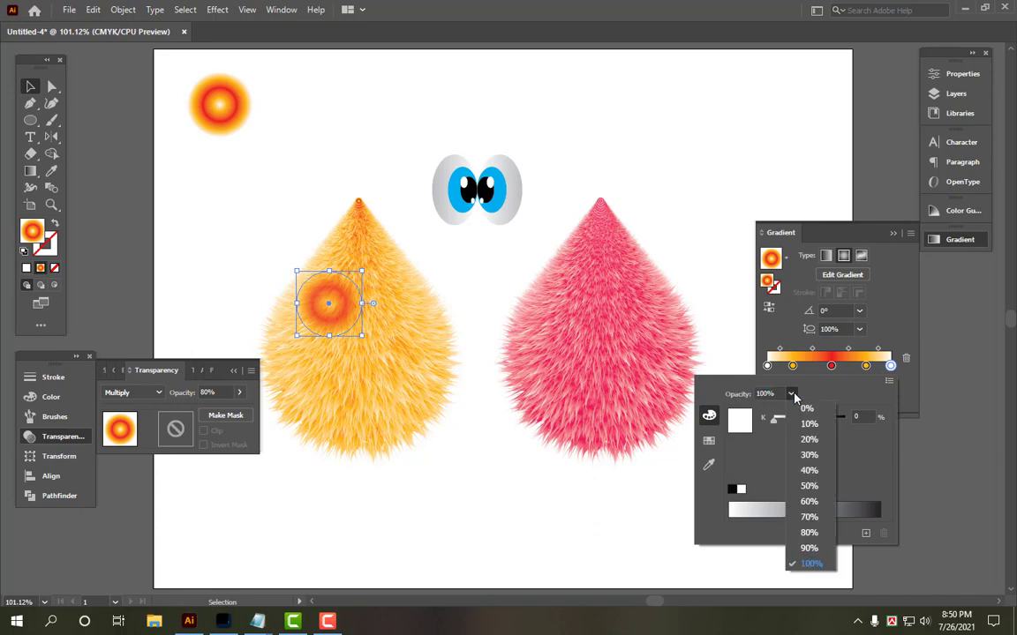
click(808, 404)
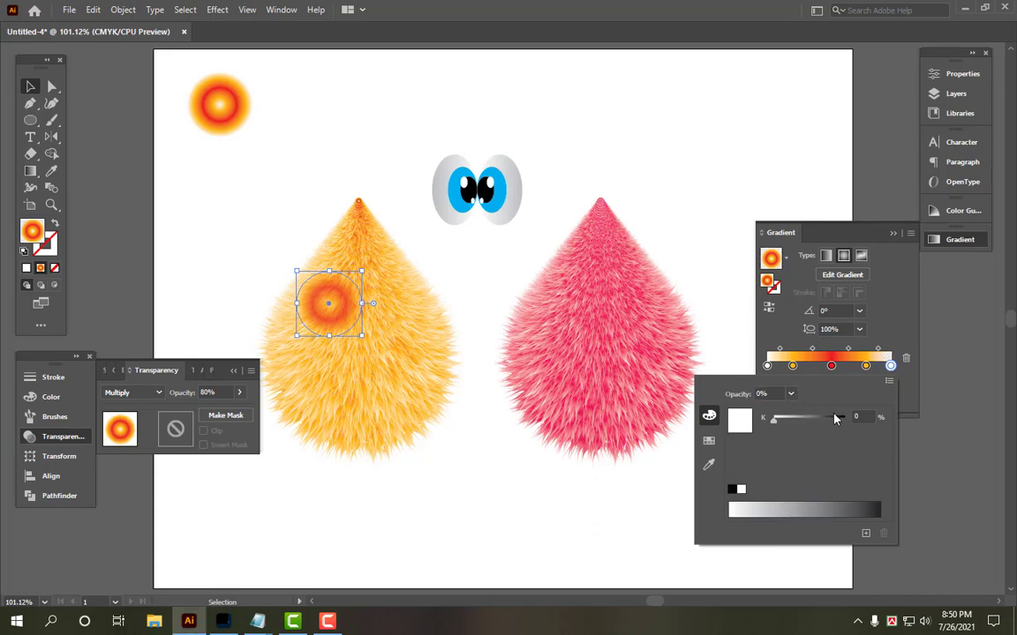
click(768, 366)
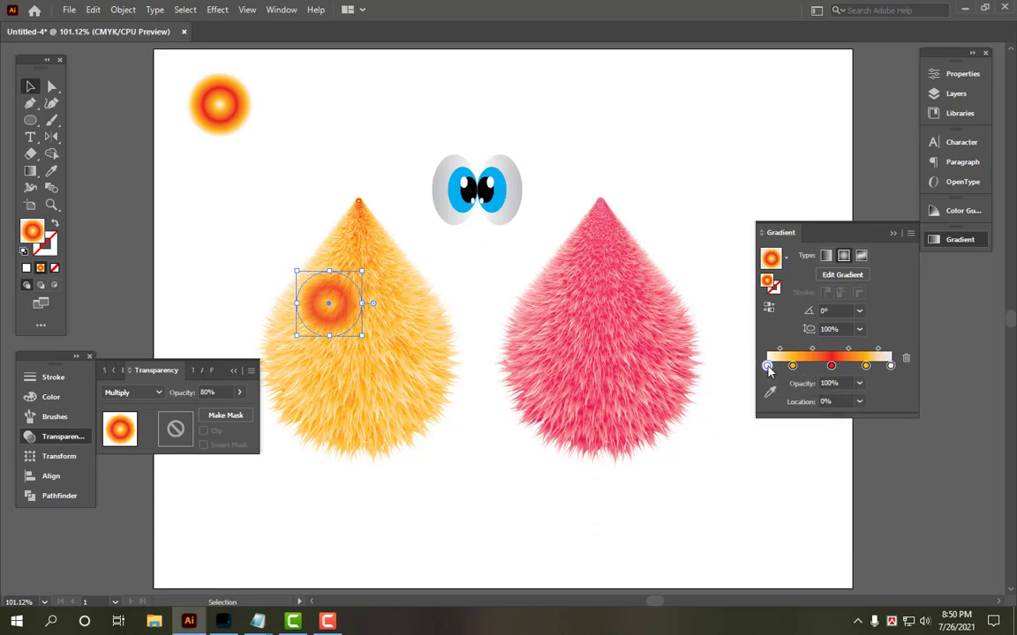
double_click(767, 366)
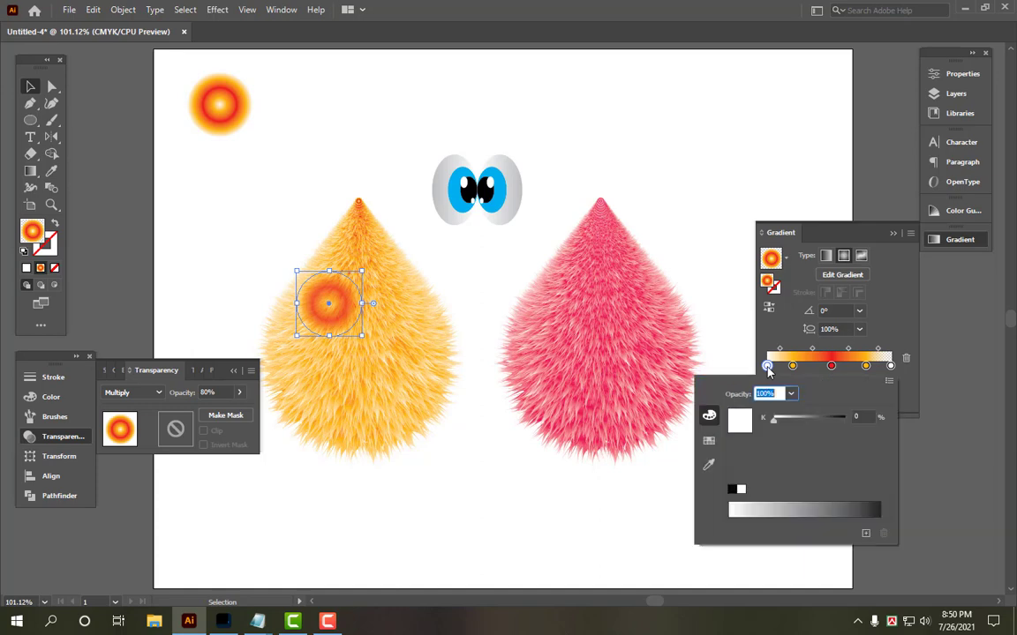
click(790, 393)
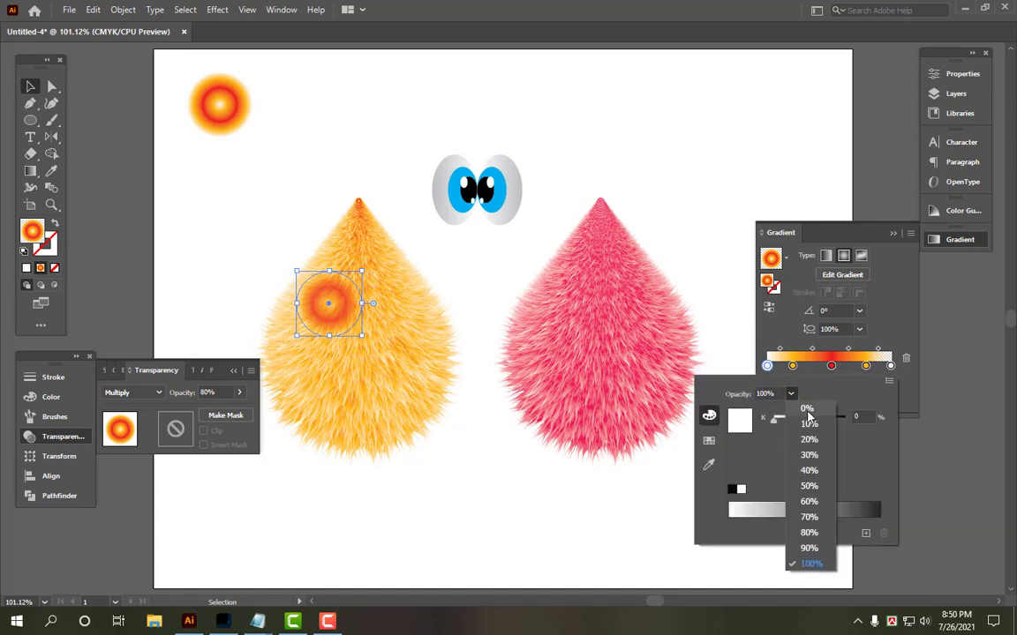
click(809, 413)
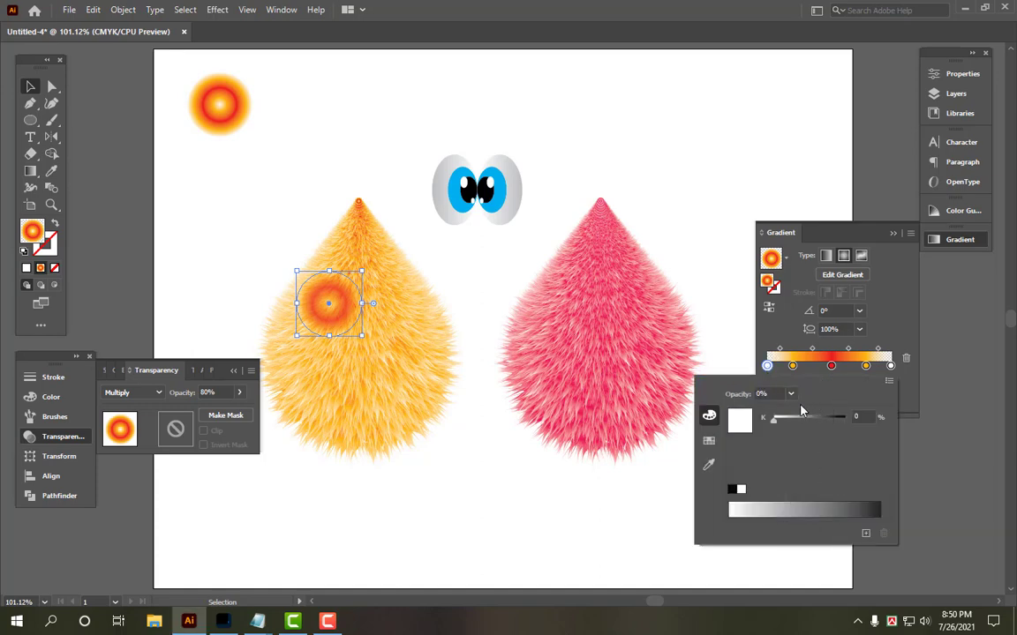
Step: Raise the overall opacity of the gradient circle on the orange teardrop to 100%
click(238, 396)
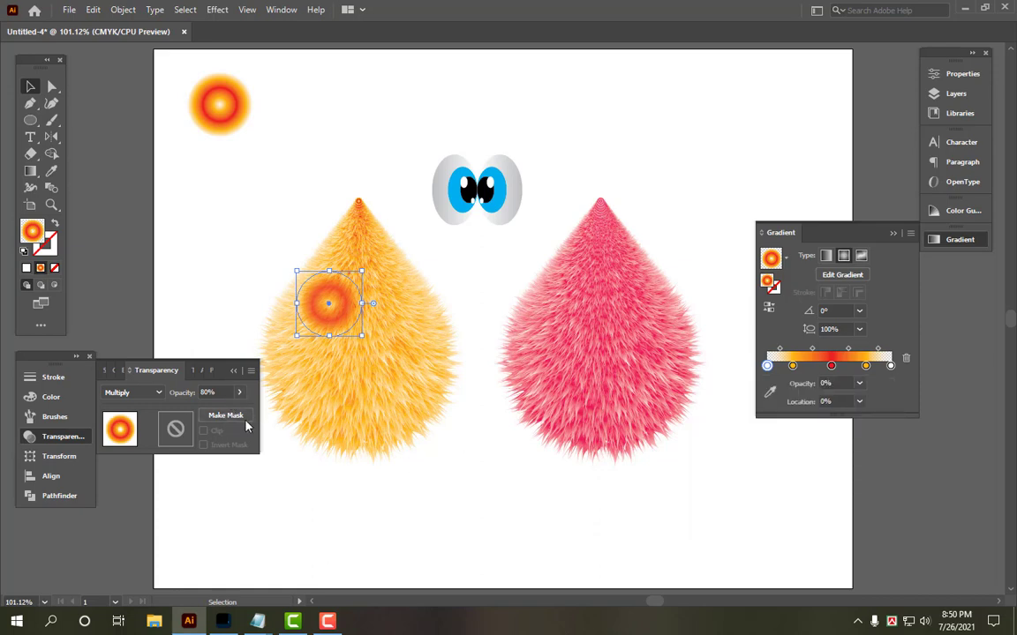
click(223, 392)
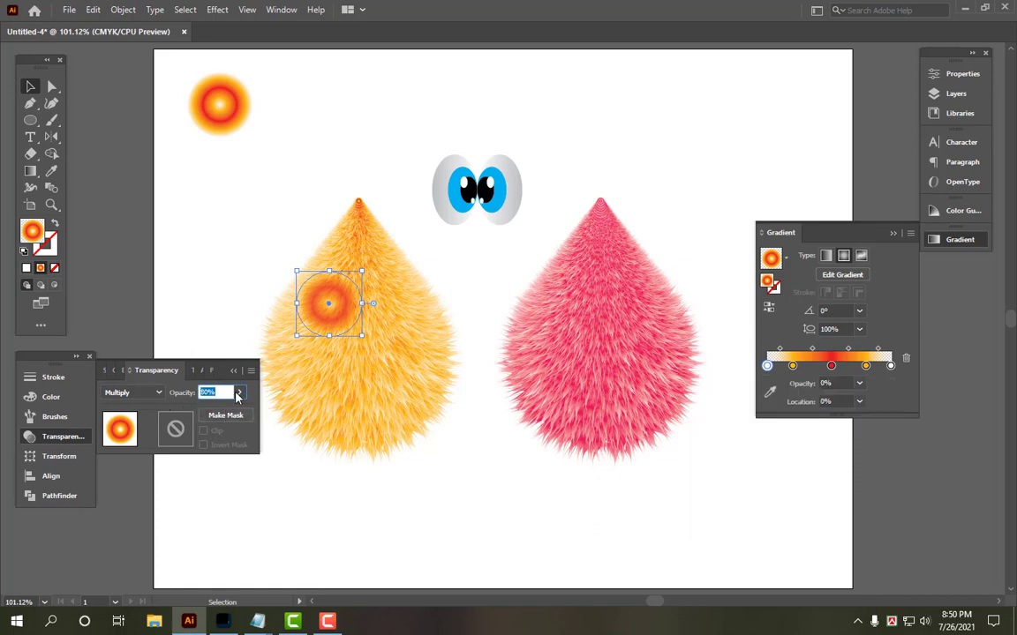
click(242, 395)
mouse_move(225, 412)
mouse_down()
mouse_move(161, 418)
mouse_move(236, 412)
mouse_up()
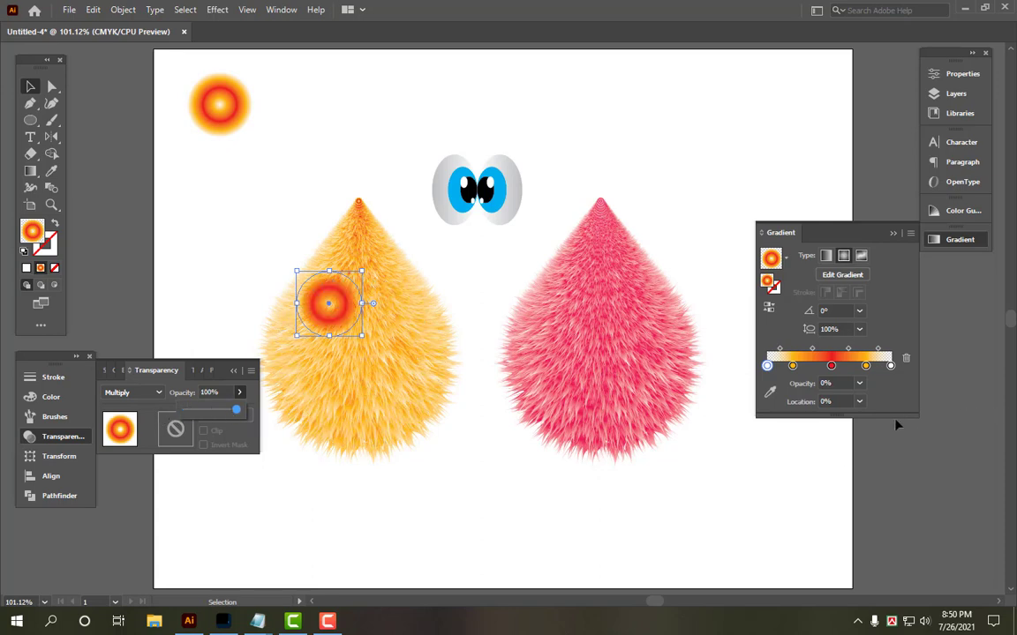
click(890, 365)
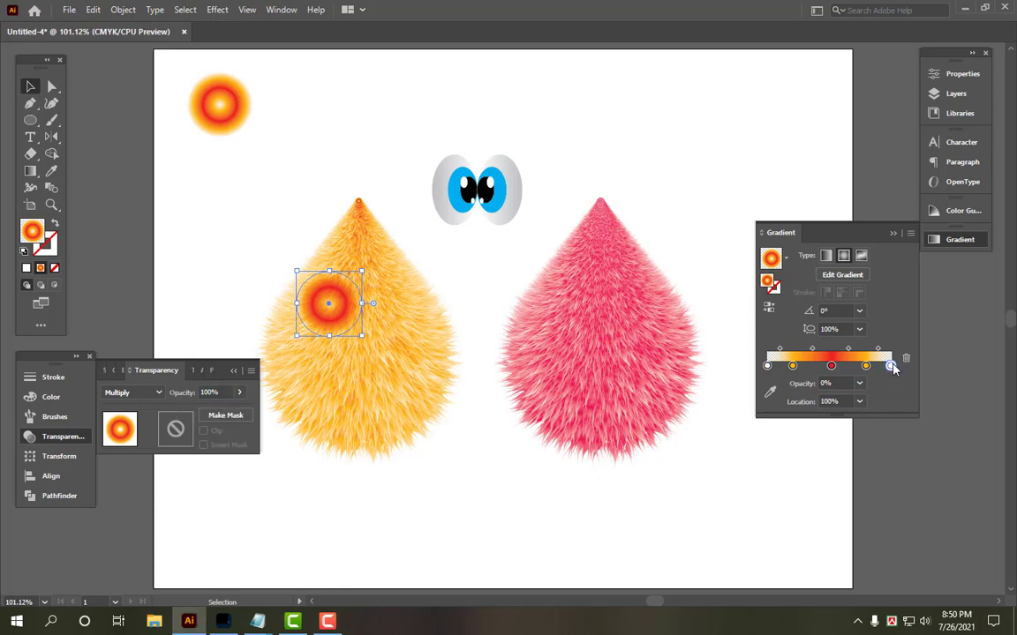
double_click(891, 365)
click(239, 392)
mouse_move(238, 412)
mouse_down()
mouse_move(191, 410)
mouse_move(247, 422)
mouse_up()
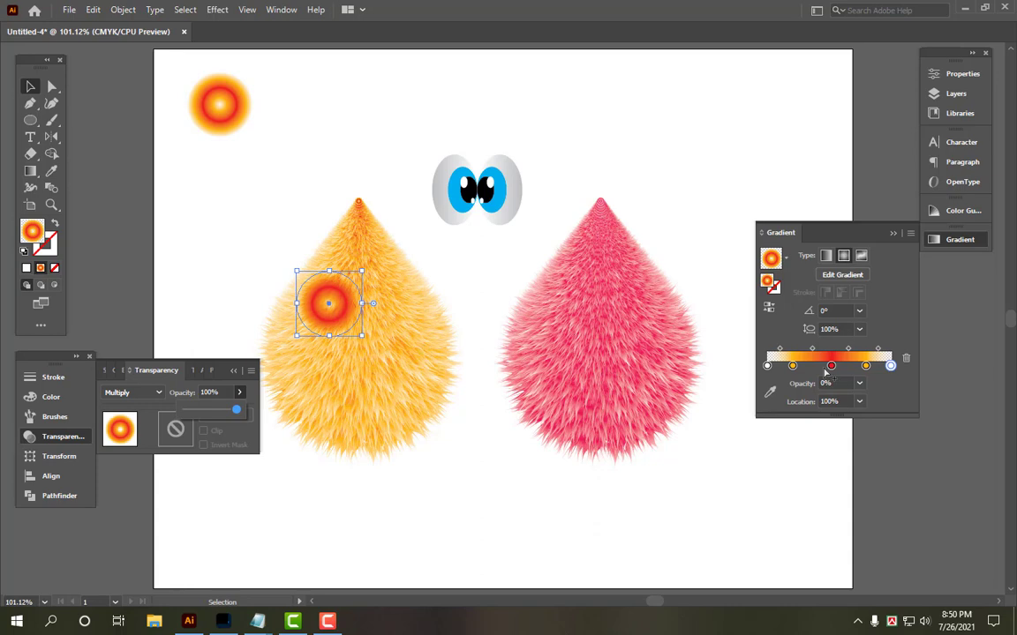
Step: Try 50% overall opacity on the circle over the orange fur, settle on 80%, and deselect it
click(832, 365)
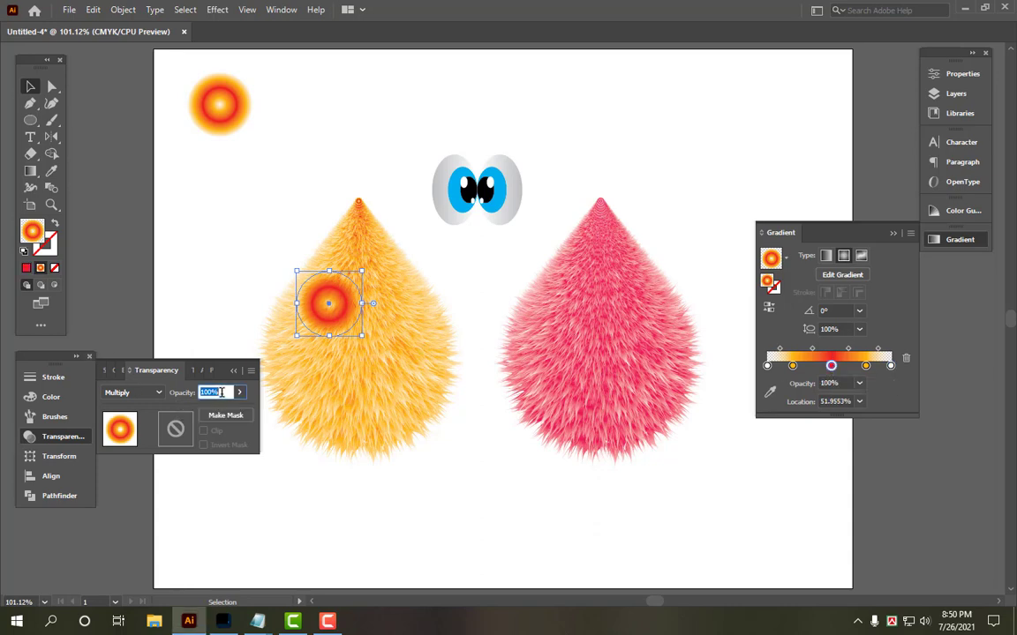
text(50)
key(Return)
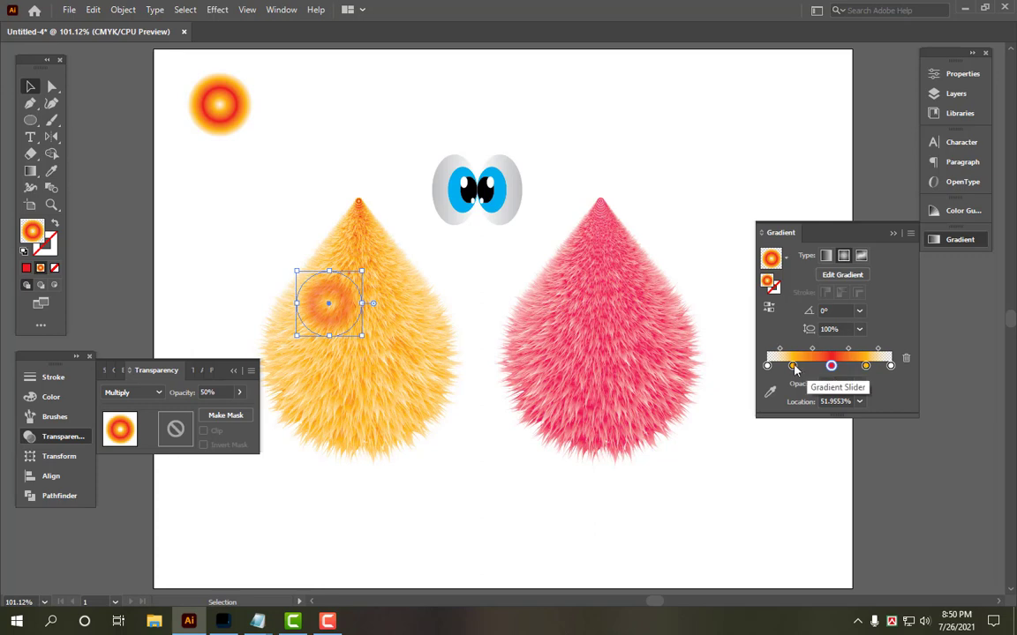
click(181, 397)
text(80)
key(Return)
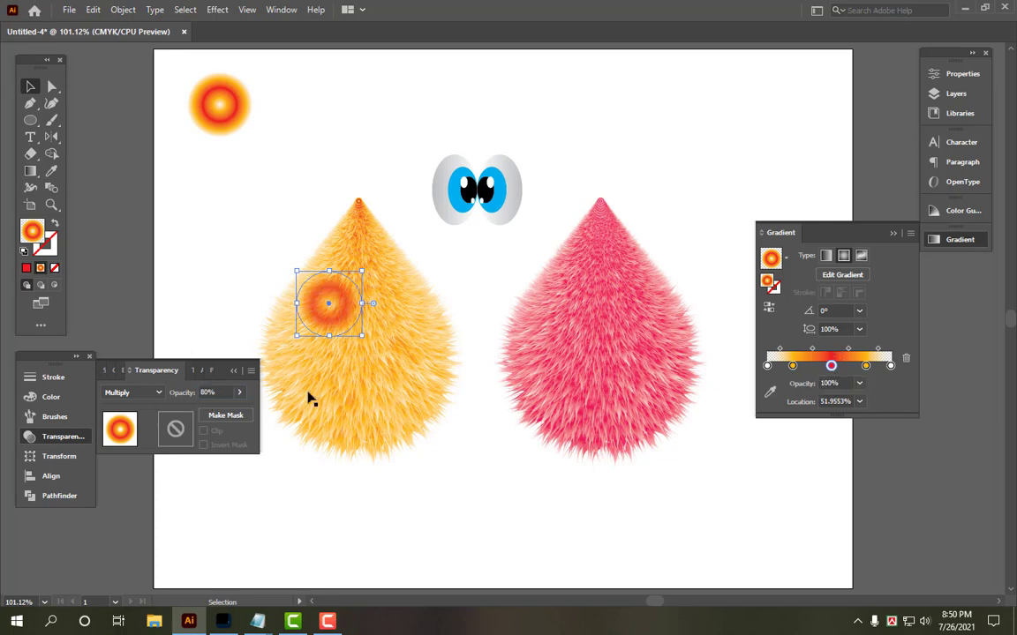
click(487, 498)
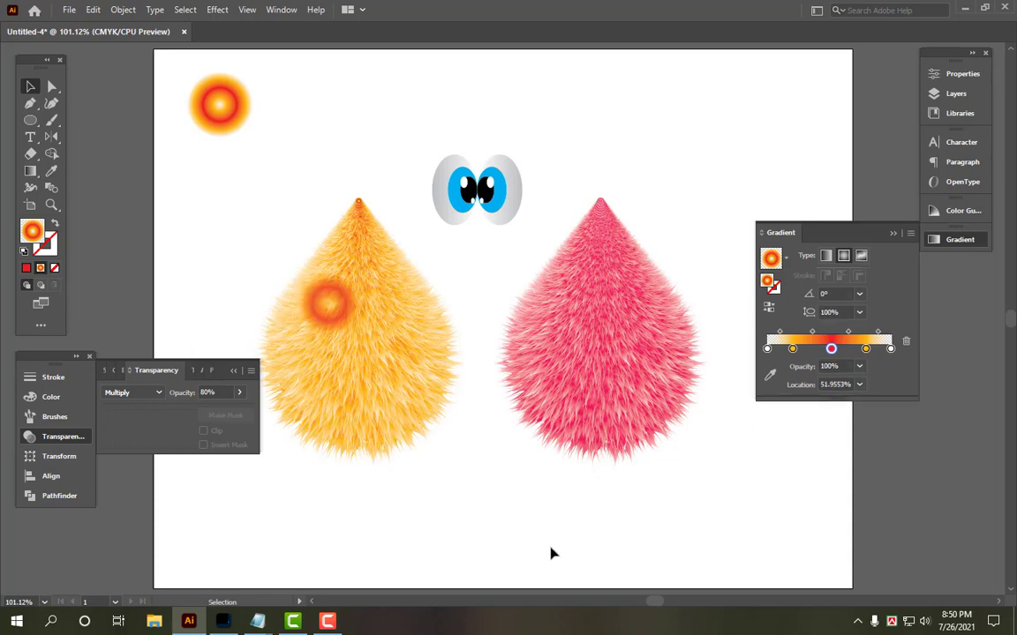
Step: Duplicate the gradient circle on the orange teardrop beside itself at the same height, and group the two circles
click(331, 303)
drag(326, 307, 384, 315)
shift+click(331, 307)
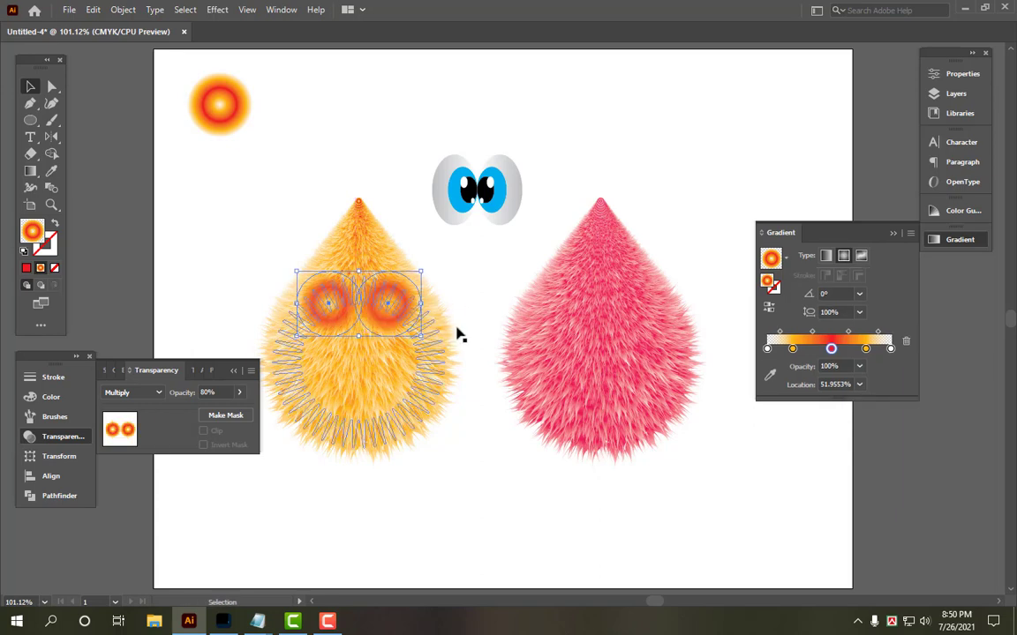
right_click(389, 298)
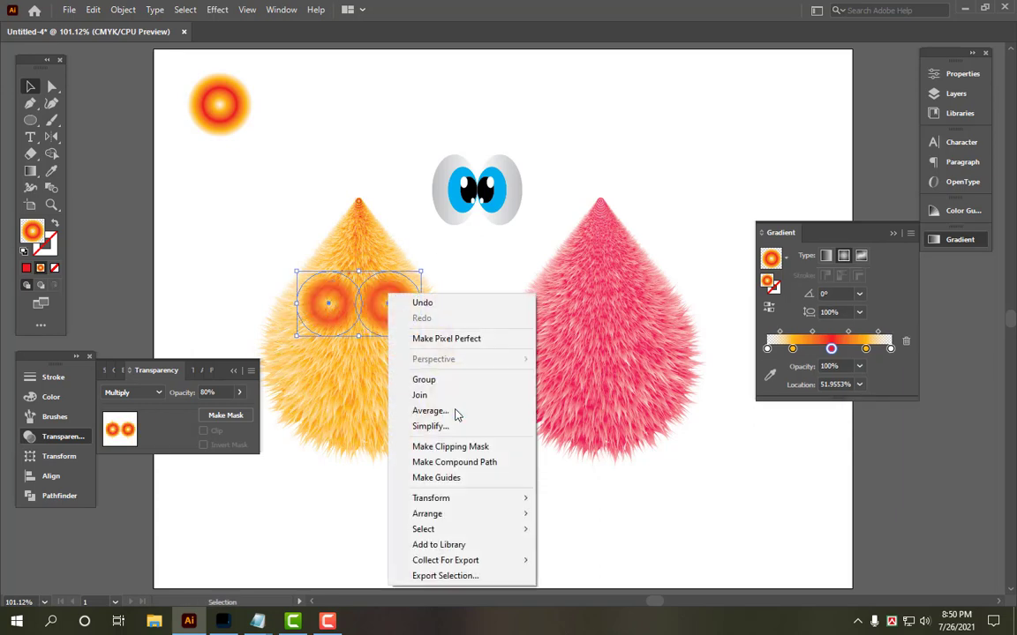
click(452, 381)
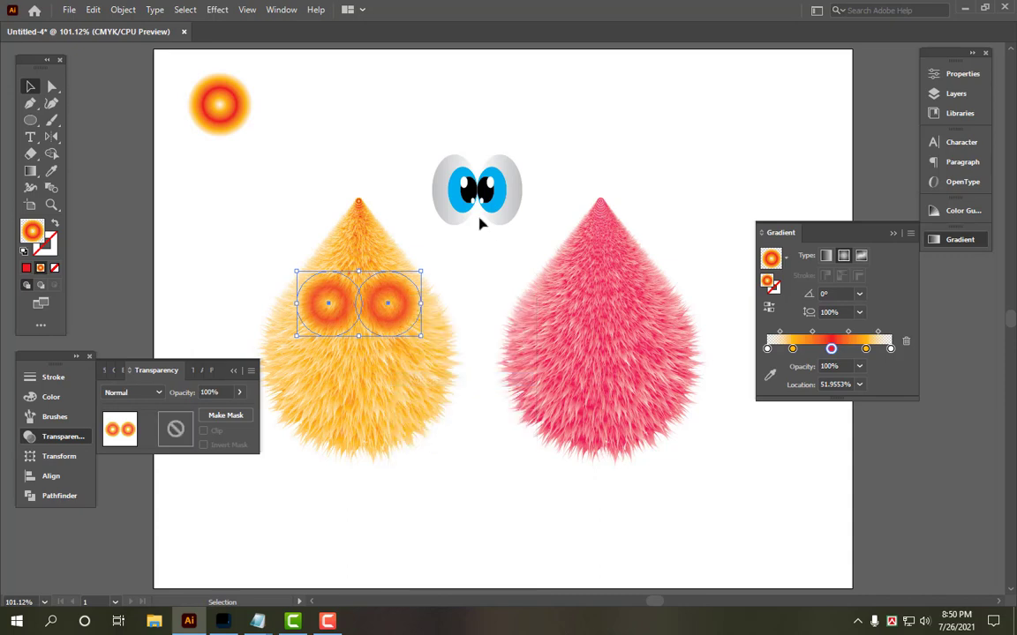
Step: Move both cartoon eyes onto the paired gradient circles on the orange teardrop and bring them to the front
click(460, 191)
shift+click(457, 189)
drag(503, 189, 376, 301)
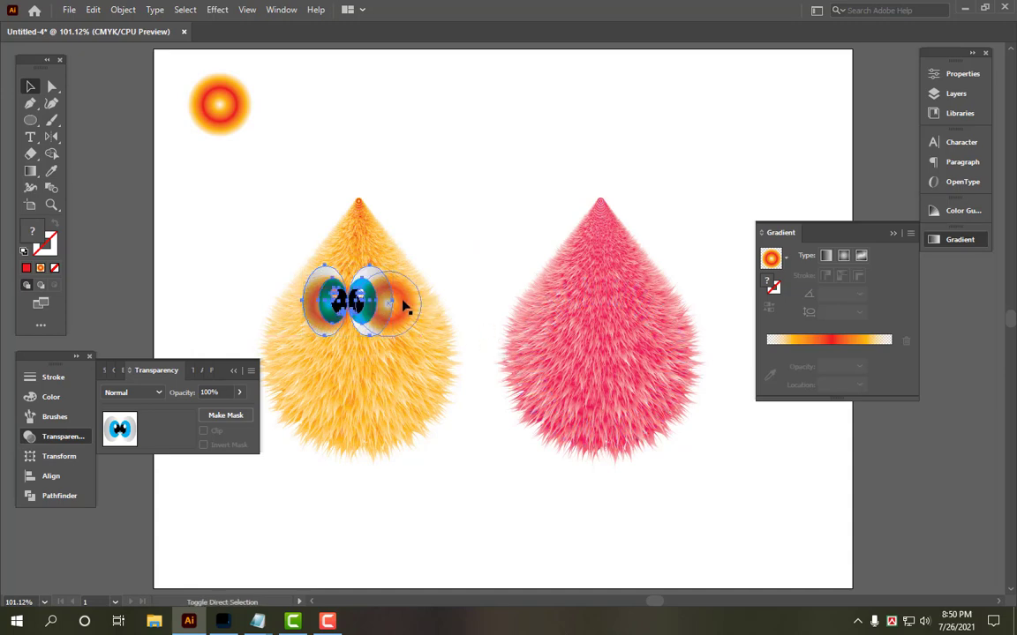
key(ctrl+shift+])
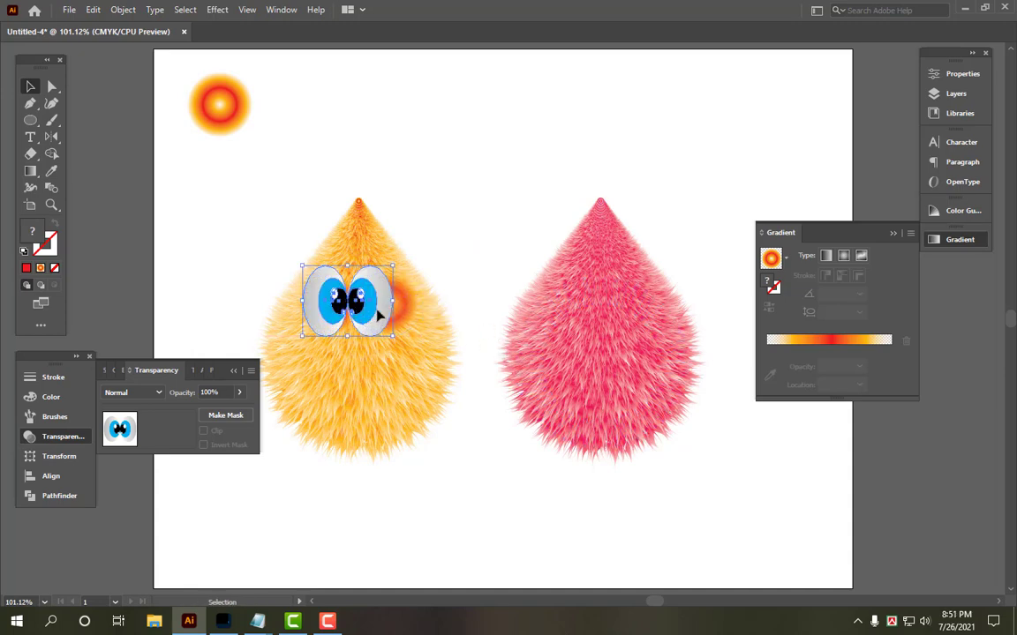
drag(371, 311, 384, 319)
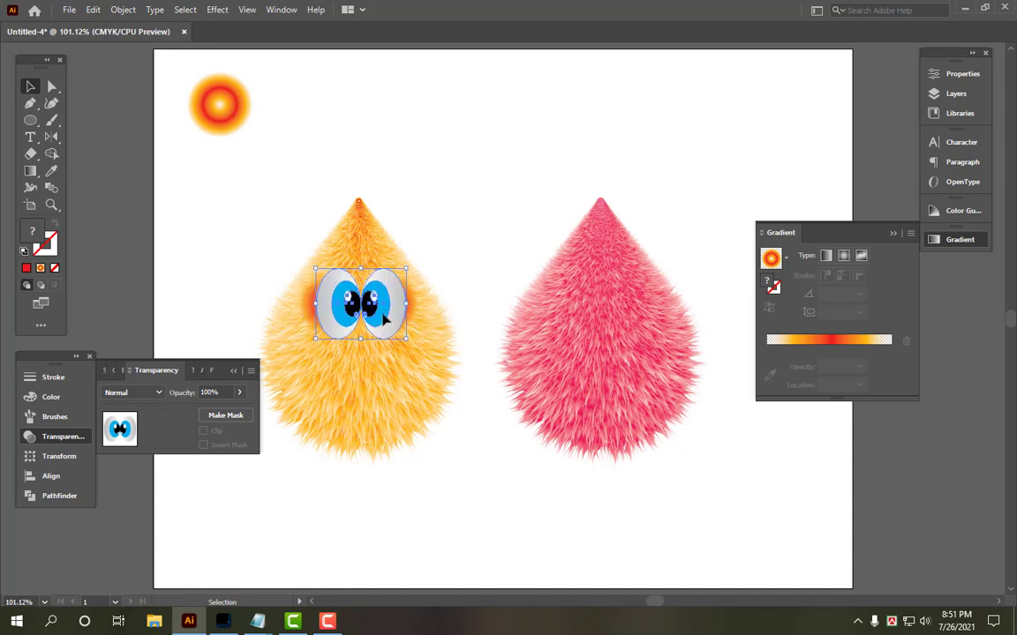
Step: Show the rulers and place a vertical guide through the tip and centre of the orange teardrop
click(357, 204)
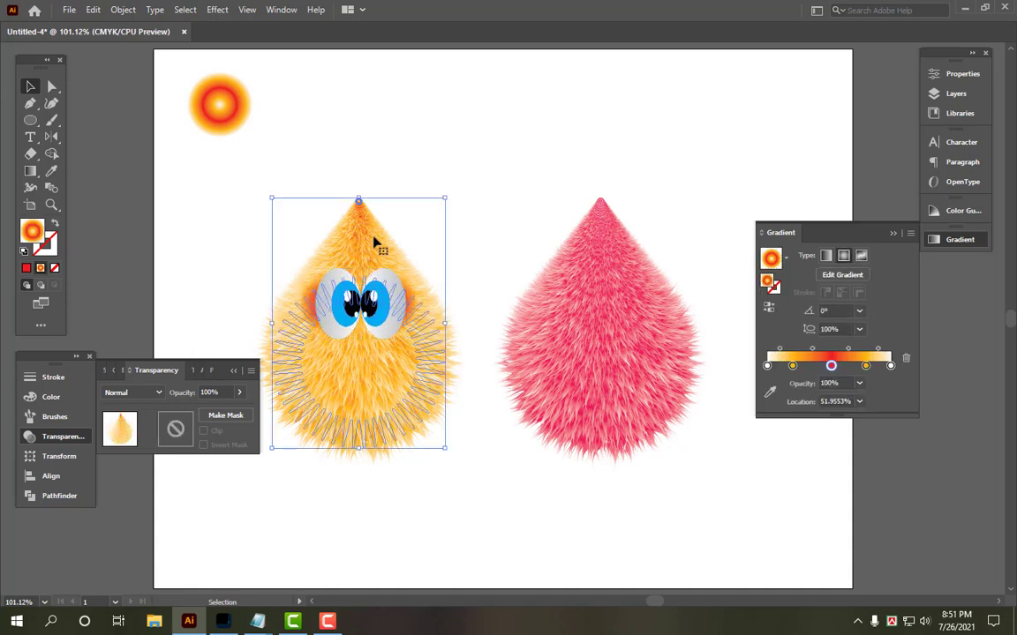
key(ctrl+r)
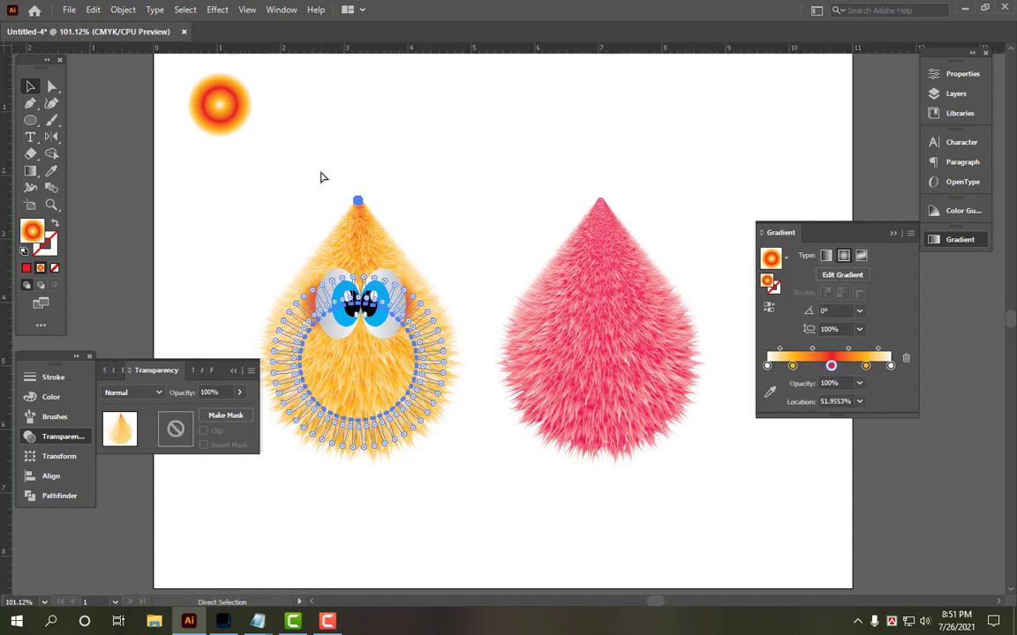
drag(11, 345, 356, 276)
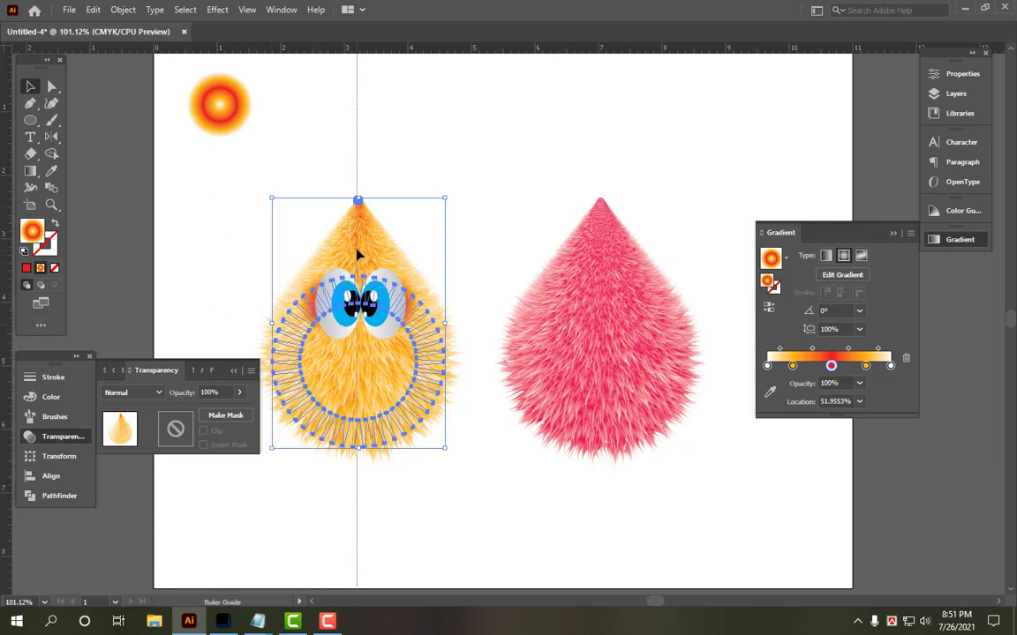
drag(359, 235, 358, 237)
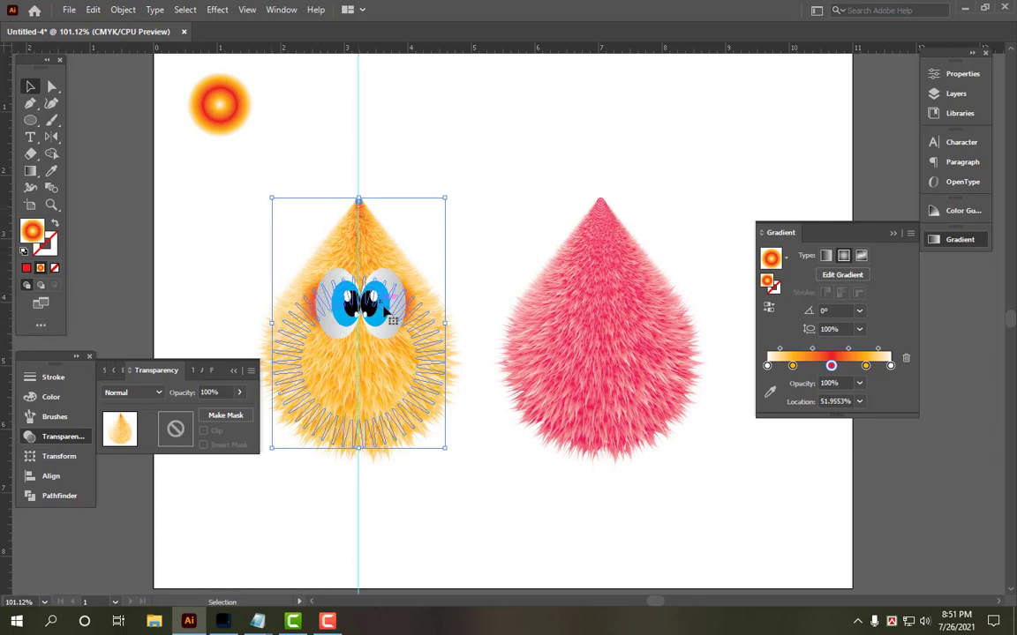
click(501, 177)
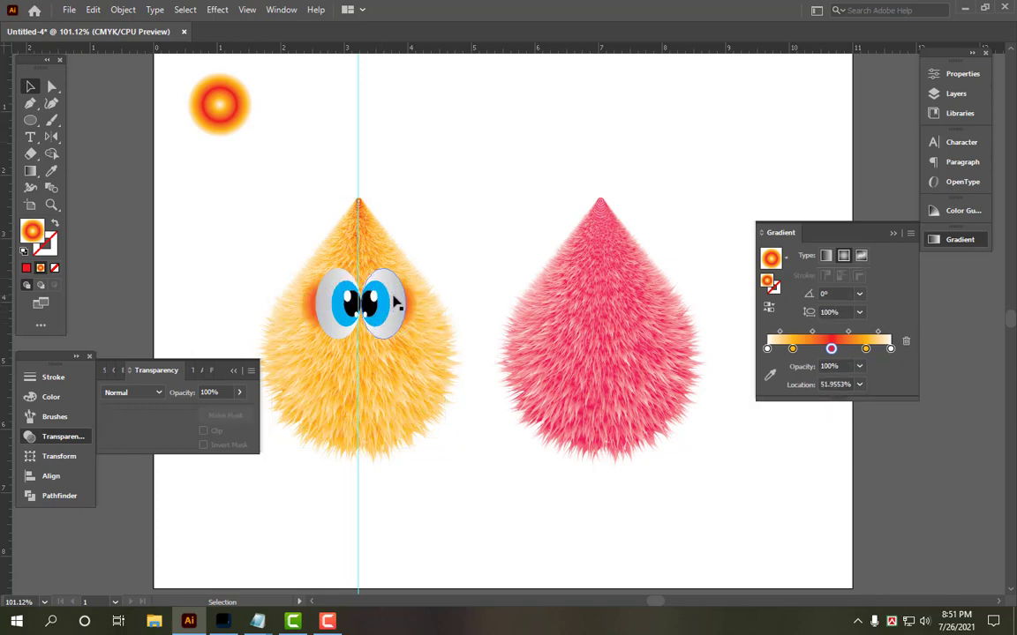
Step: Nudge both eyes two increments left so the pair is centred on the vertical guide
click(393, 298)
shift+click(328, 311)
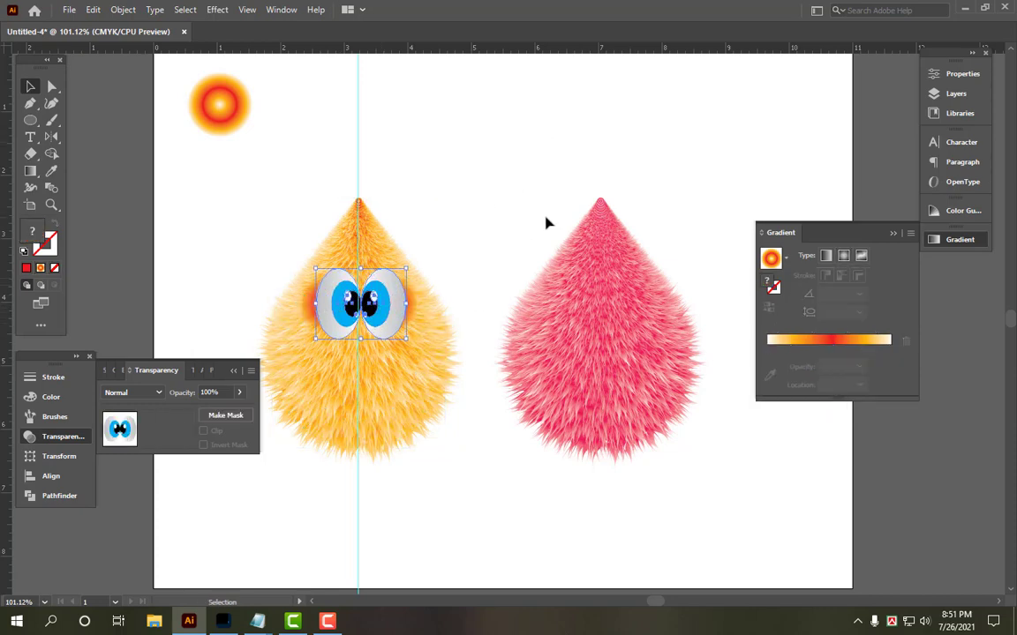
key(Left)
key(Left)
click(494, 189)
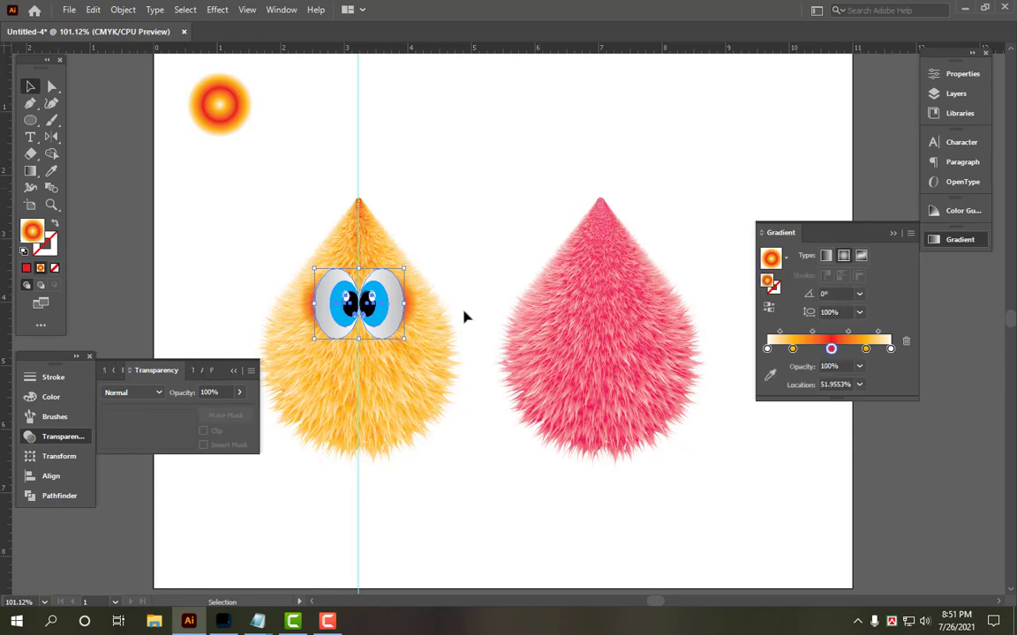
Step: Make the grouped gradient circles narrower and taller so they form an even glow around the eyes, and collapse the transparency settings
click(413, 312)
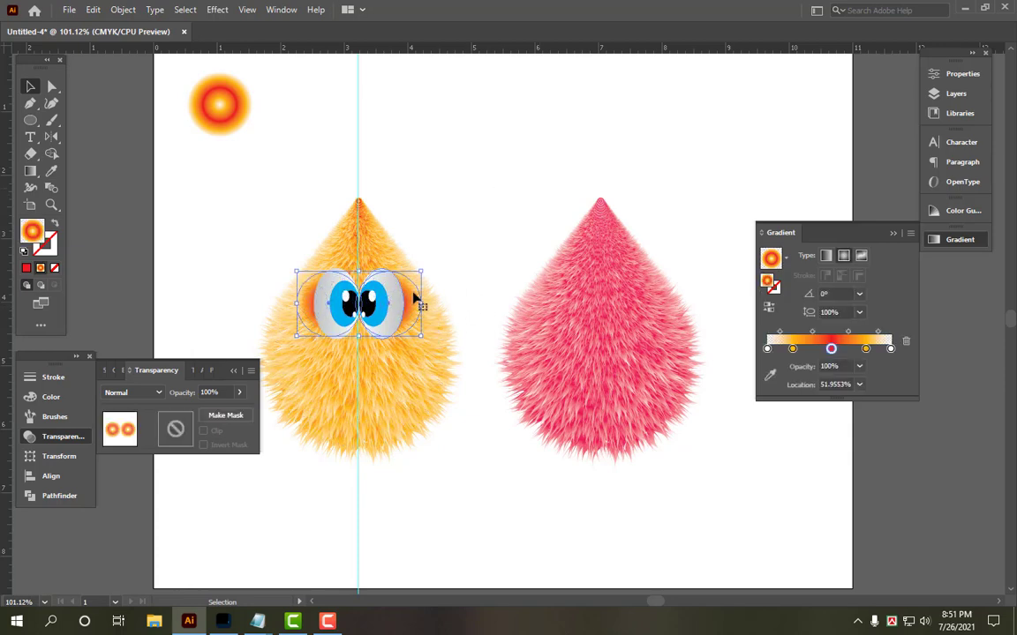
drag(421, 302, 404, 304)
drag(359, 270, 415, 257)
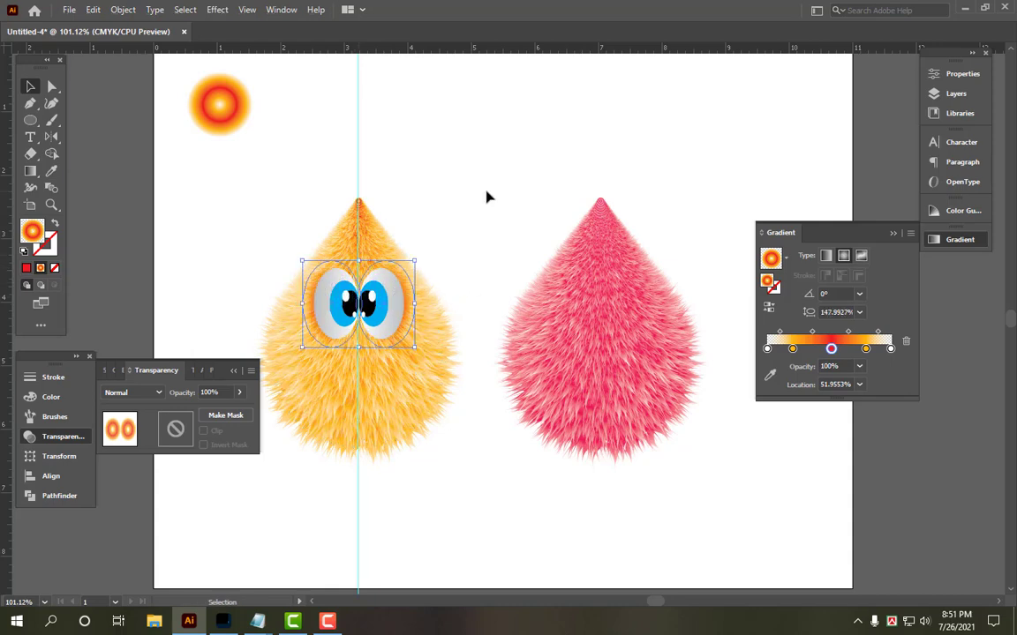
click(500, 230)
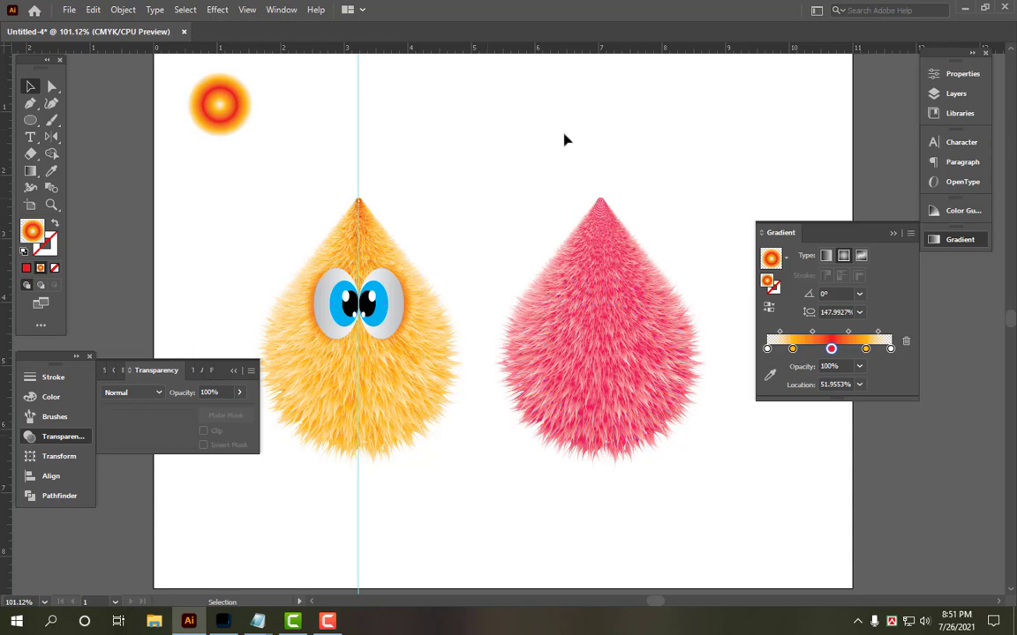
click(56, 436)
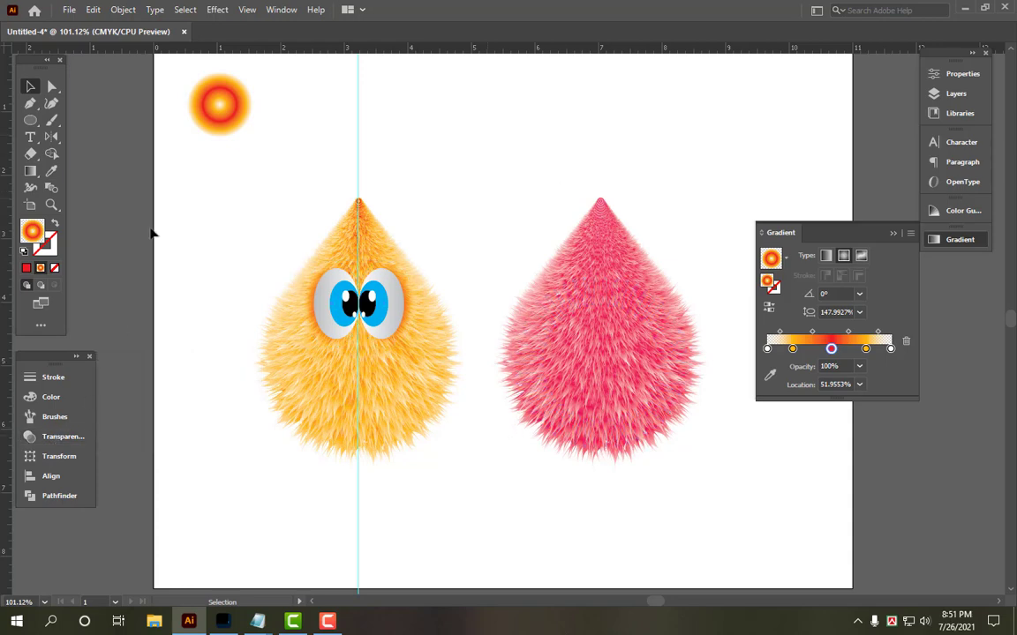
Step: Unlock the guides, delete the vertical guide through the orange teardrop, and lock guides again
key(ctrl+semicolon)
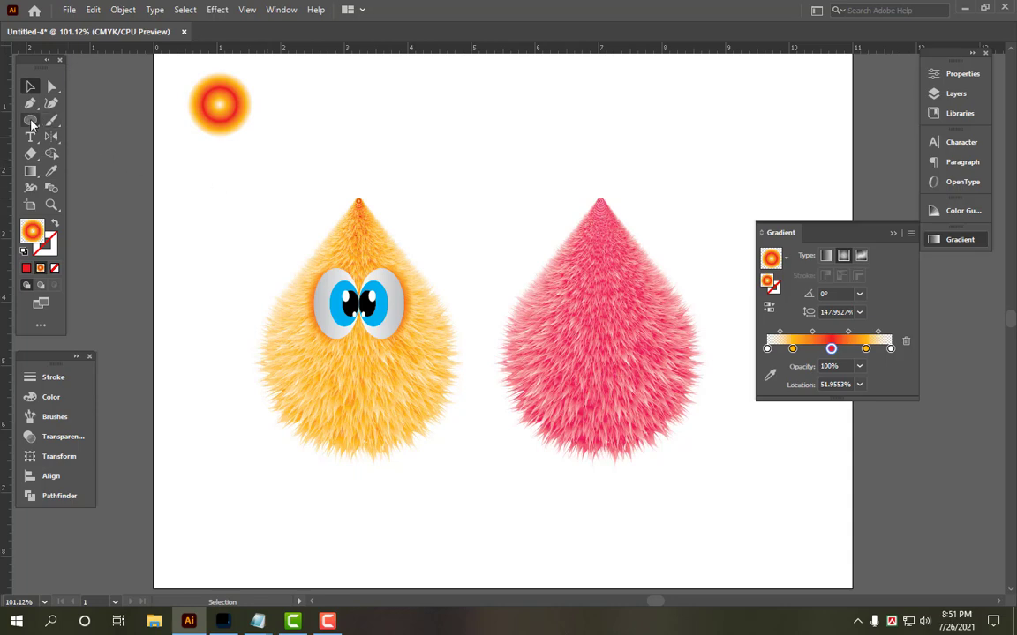
key(ctrl+semicolon)
right_click(331, 130)
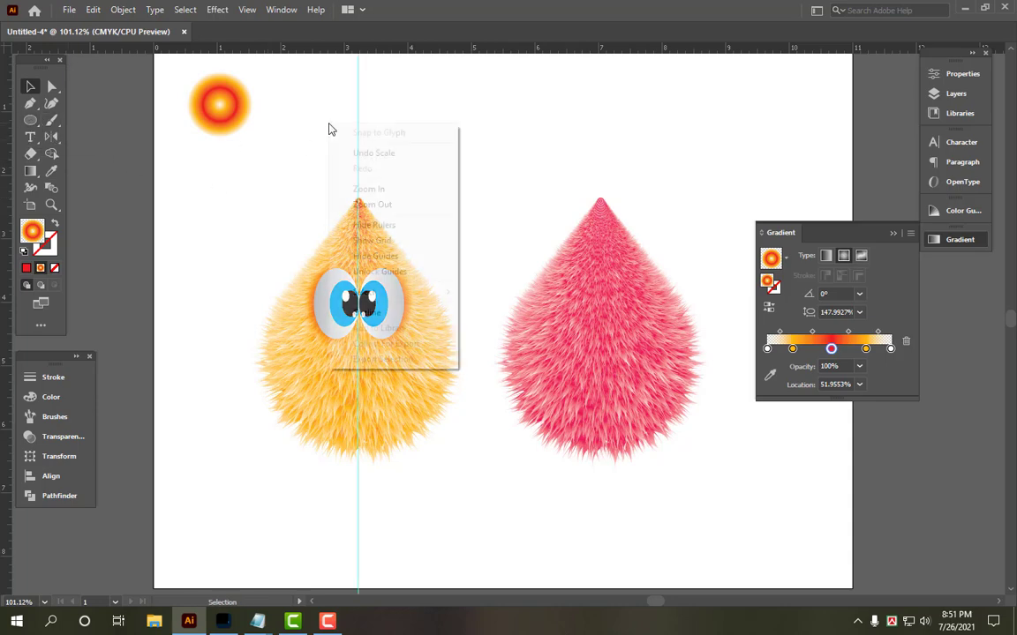
click(383, 272)
drag(316, 114, 397, 140)
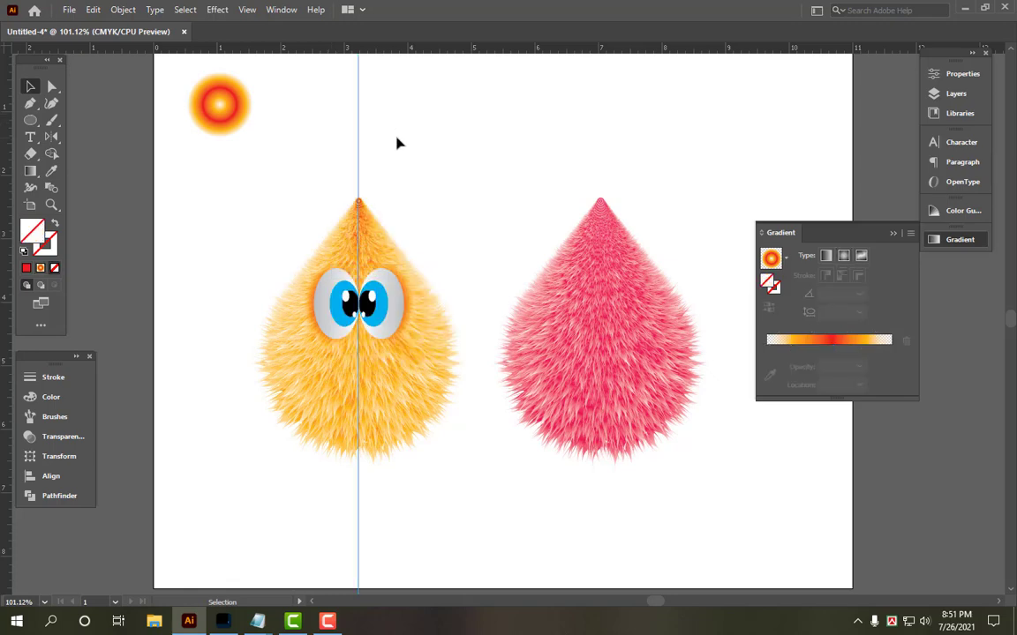
key(Delete)
right_click(397, 138)
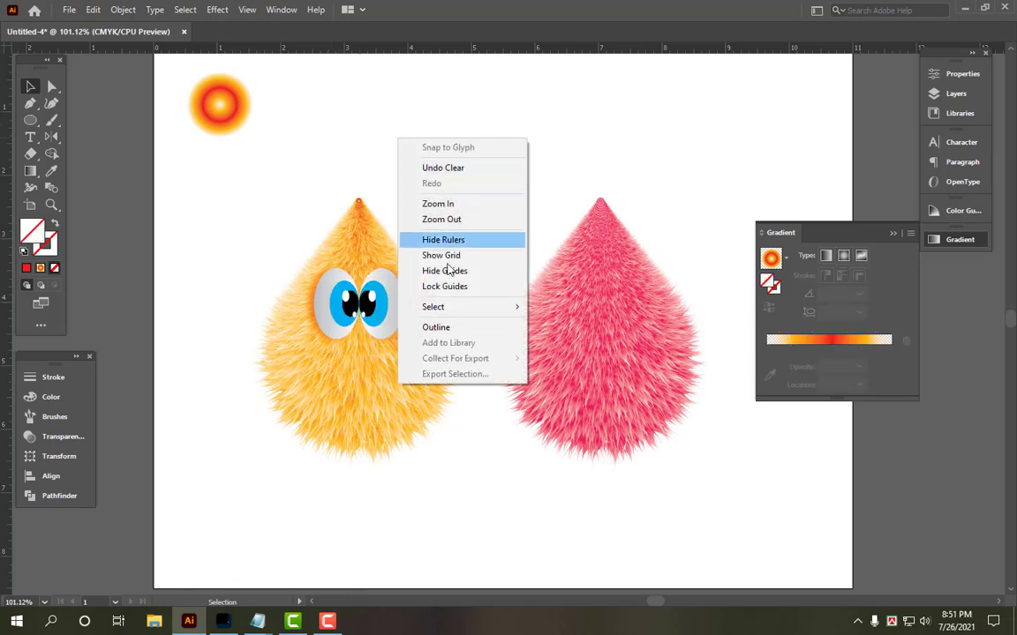
click(445, 285)
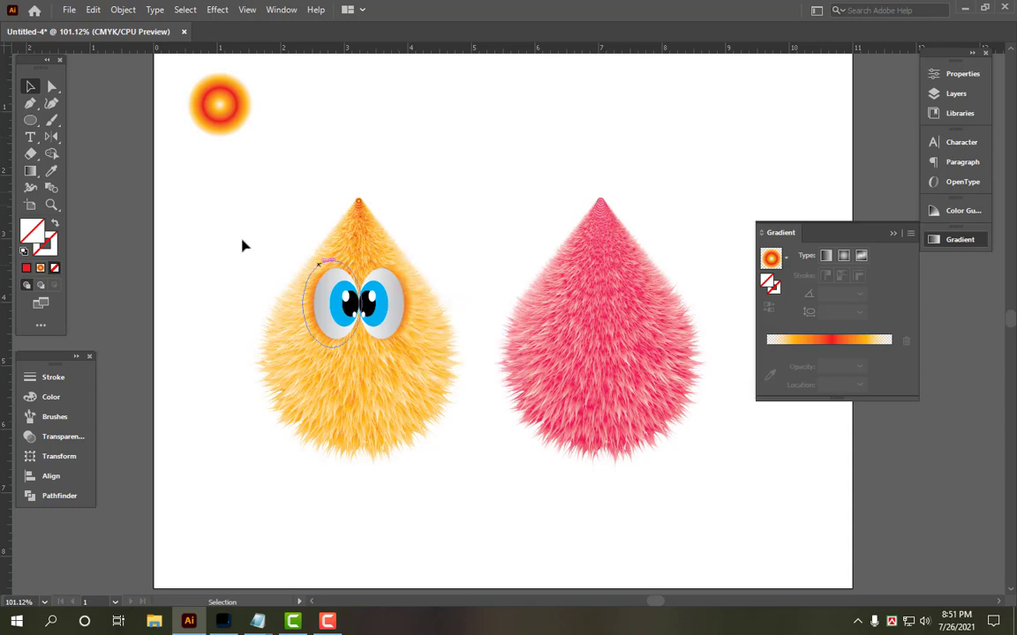
Step: Draw a small upright ellipse for the nose just below the eyes of the orange character
click(31, 121)
drag(348, 329, 381, 385)
key(v)
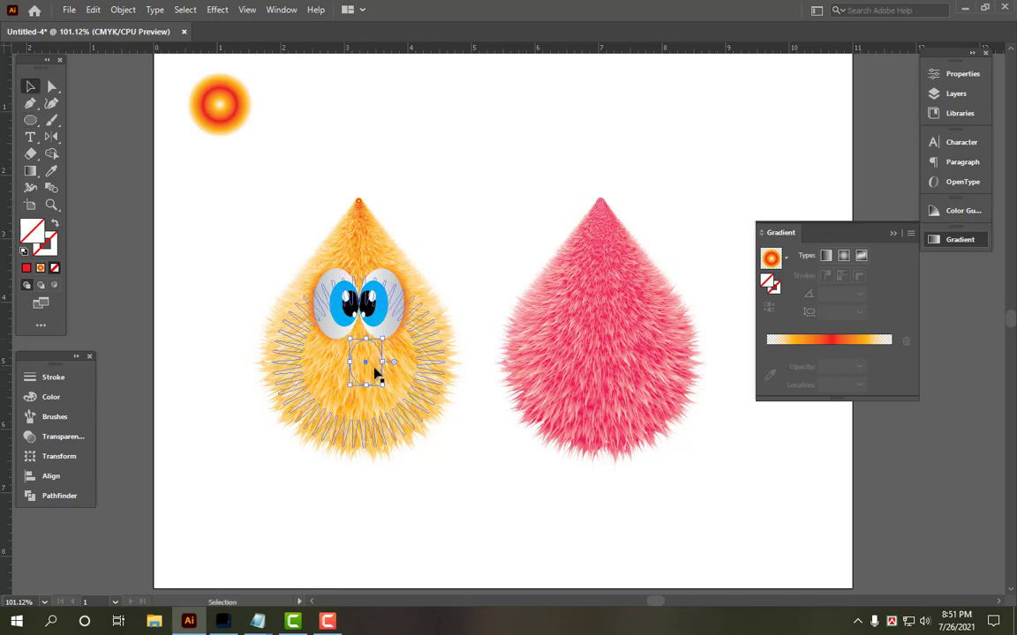
Step: Copy the sample circle's orange-red radial gradient onto the nose ellipse and centre it directly between and below the eyes
click(50, 172)
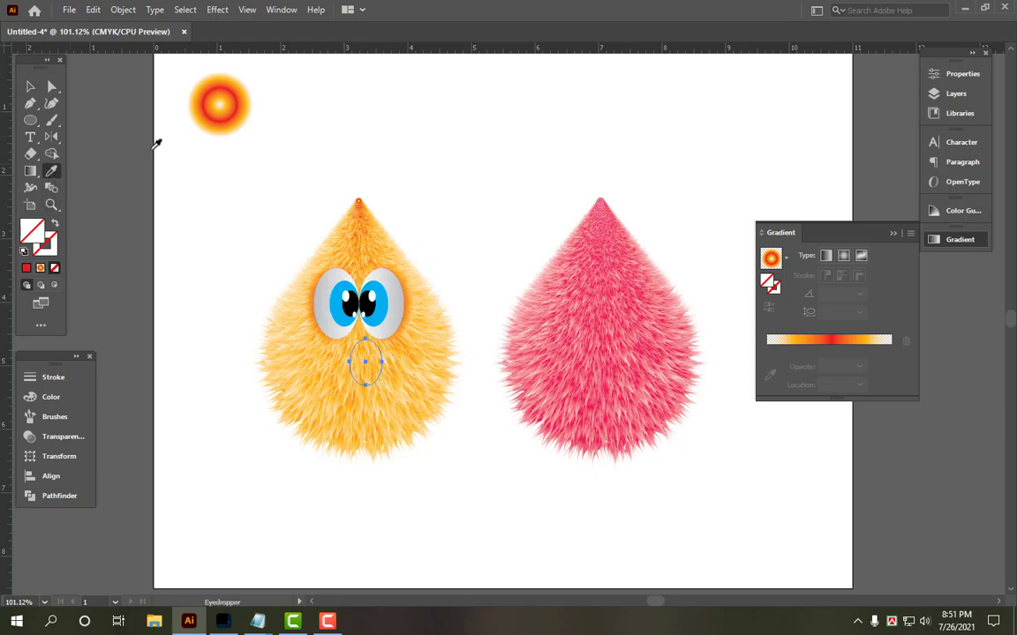
click(213, 104)
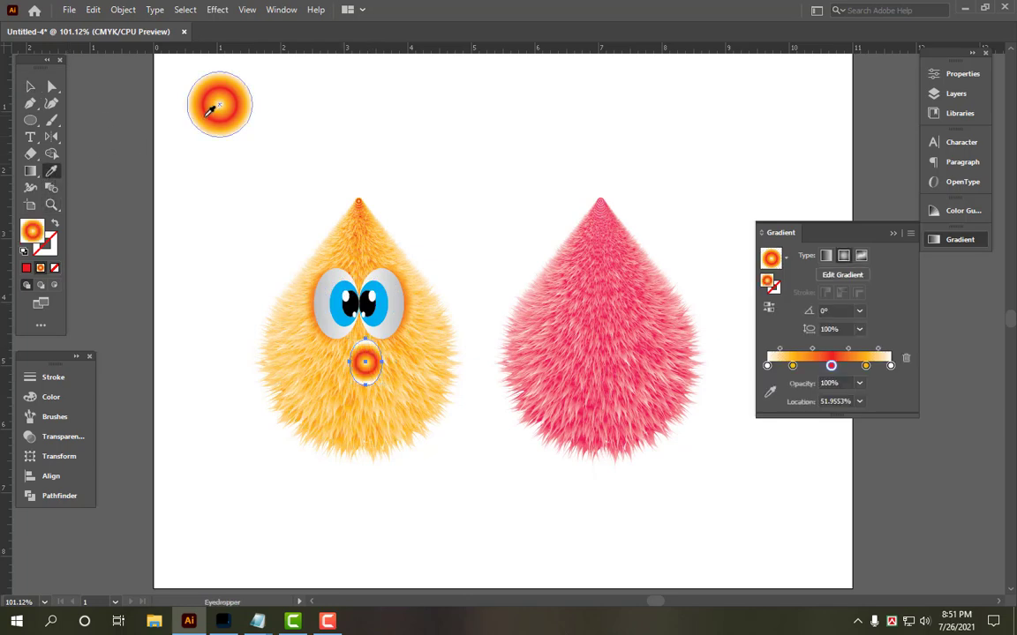
click(32, 88)
drag(368, 364, 363, 359)
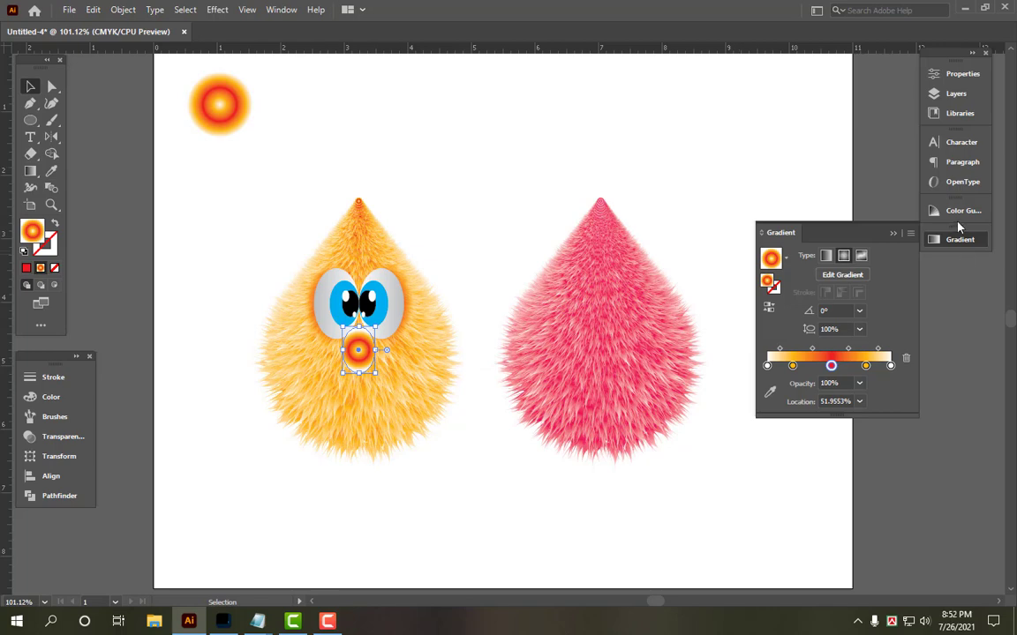
Step: Replace the nose's gradient with a solid fill, trying 50% magenta and settling on C 0, M 80, Y 100, K 0
click(60, 398)
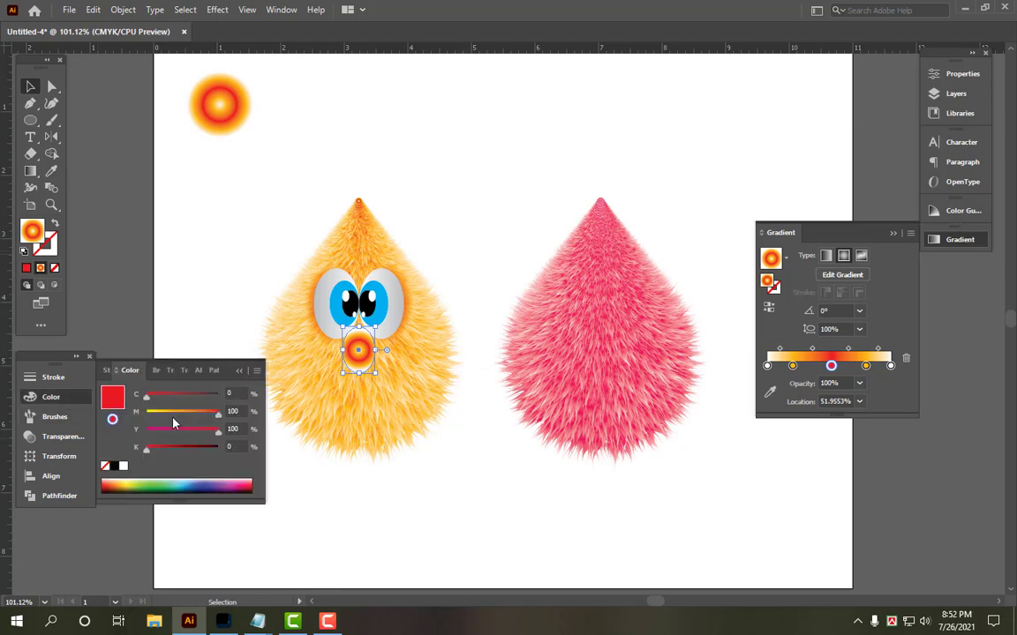
click(105, 466)
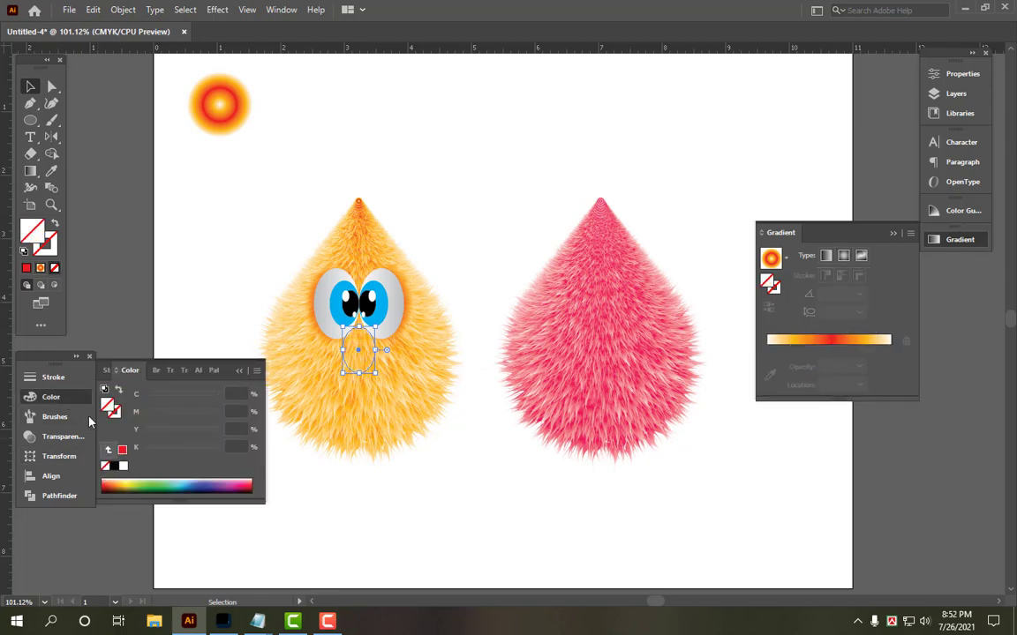
click(123, 452)
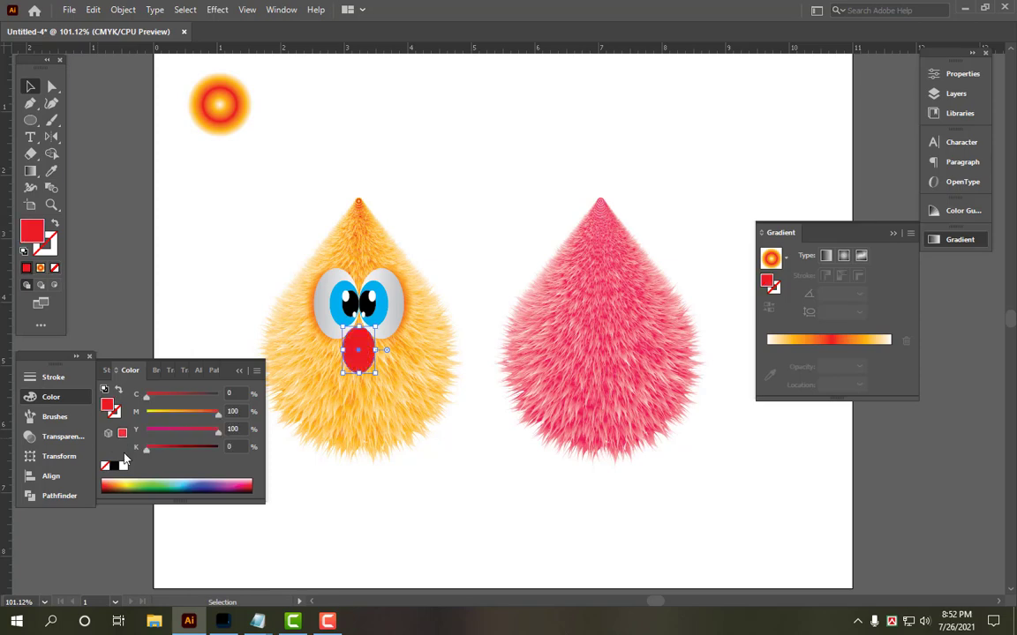
click(230, 411)
key(Return)
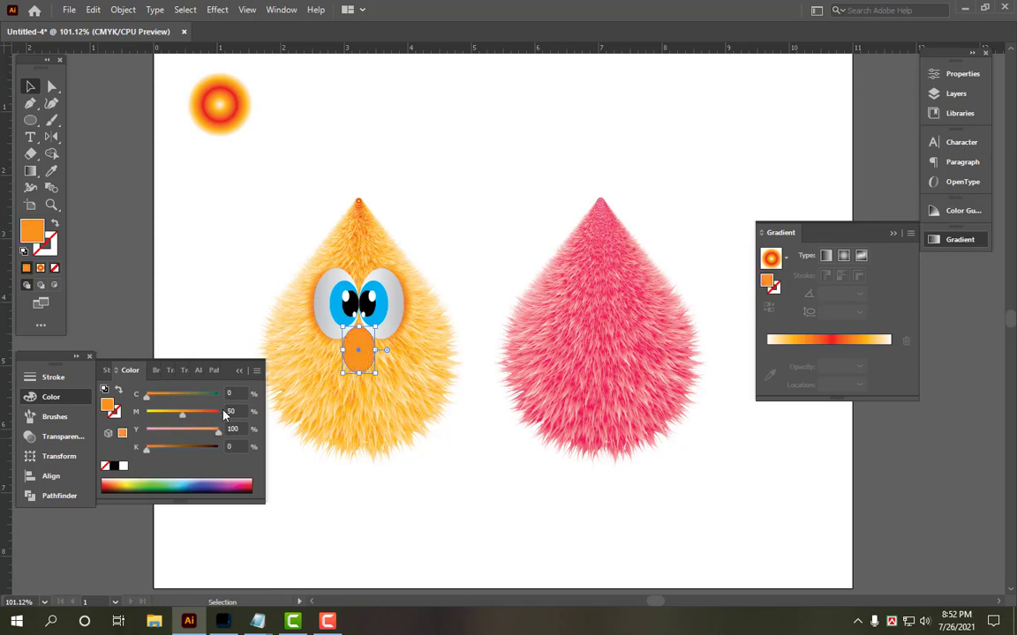
drag(245, 412, 221, 414)
text(80)
key(Return)
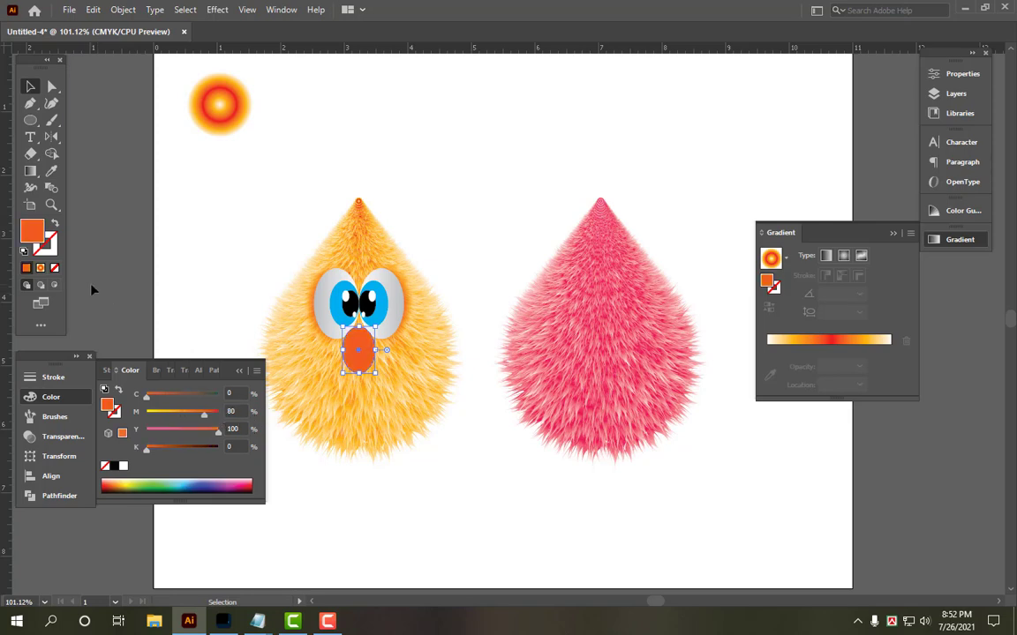
Step: Add a gradient mesh point in the upper part of the nose and set its magenta to 20% for a yellow highlight
click(32, 190)
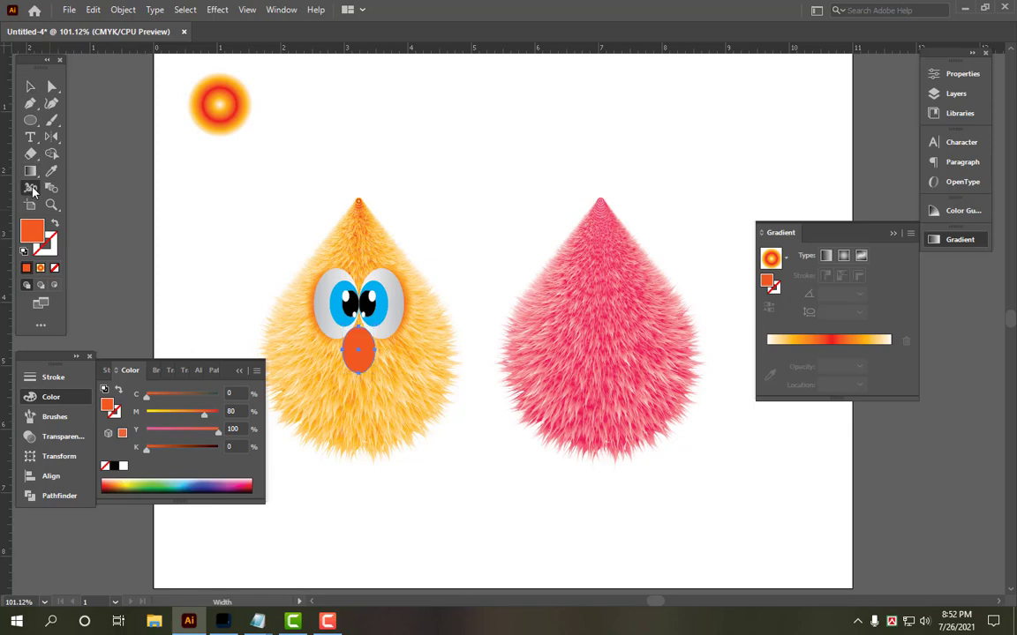
drag(32, 175, 64, 189)
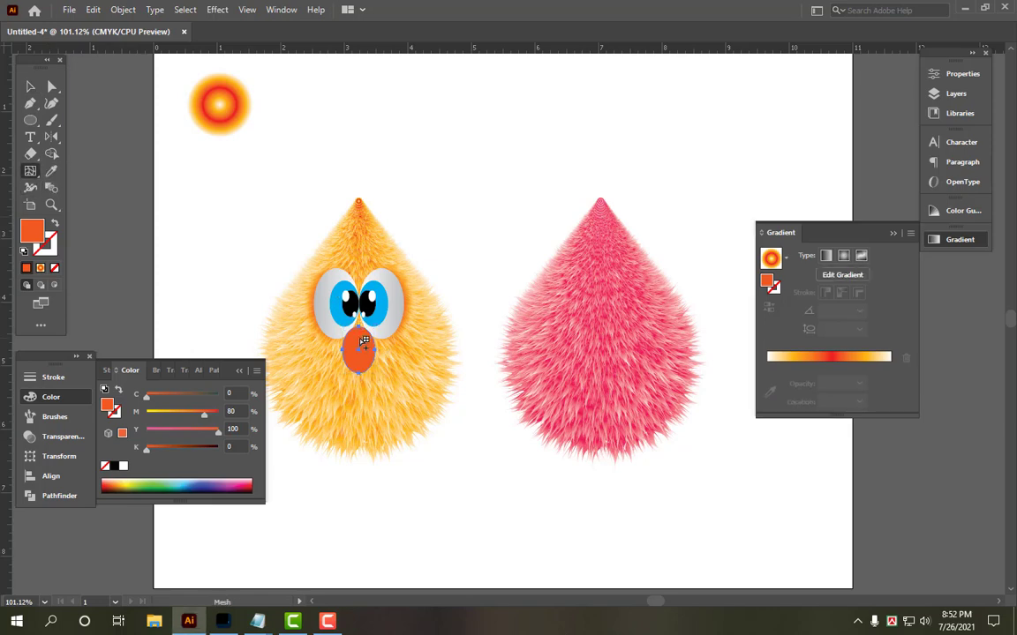
click(364, 342)
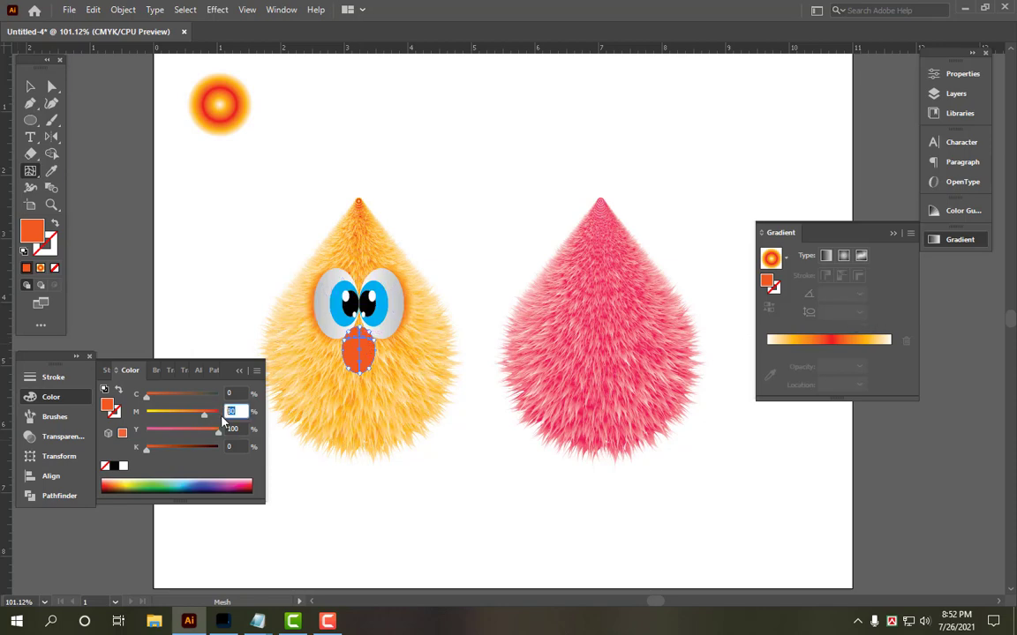
key(Return)
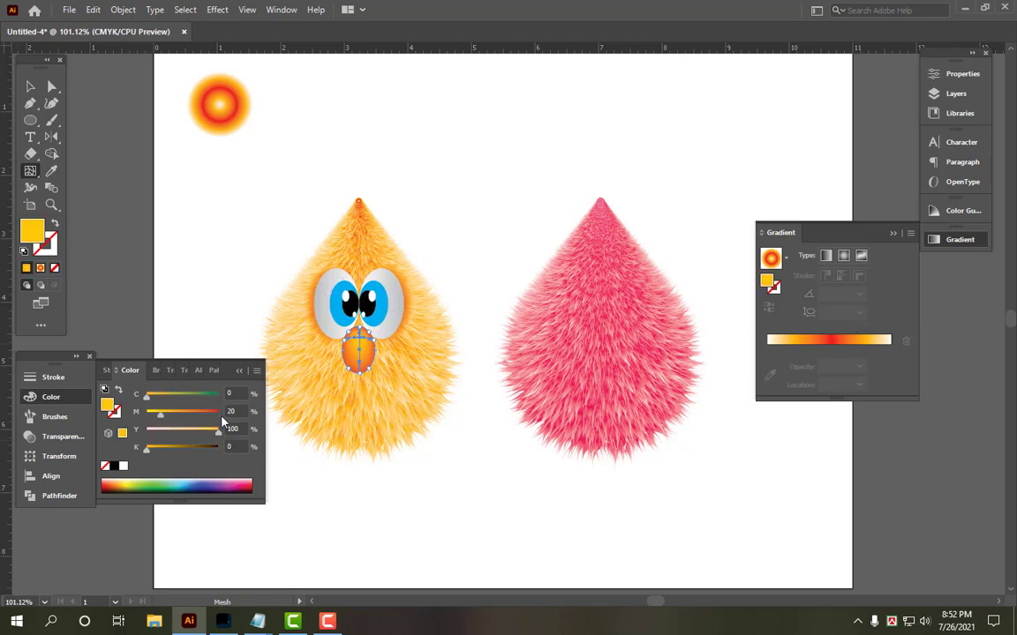
Step: Deselect the nose, hide the colour and gradient settings, and fit the artboard in the window
click(31, 88)
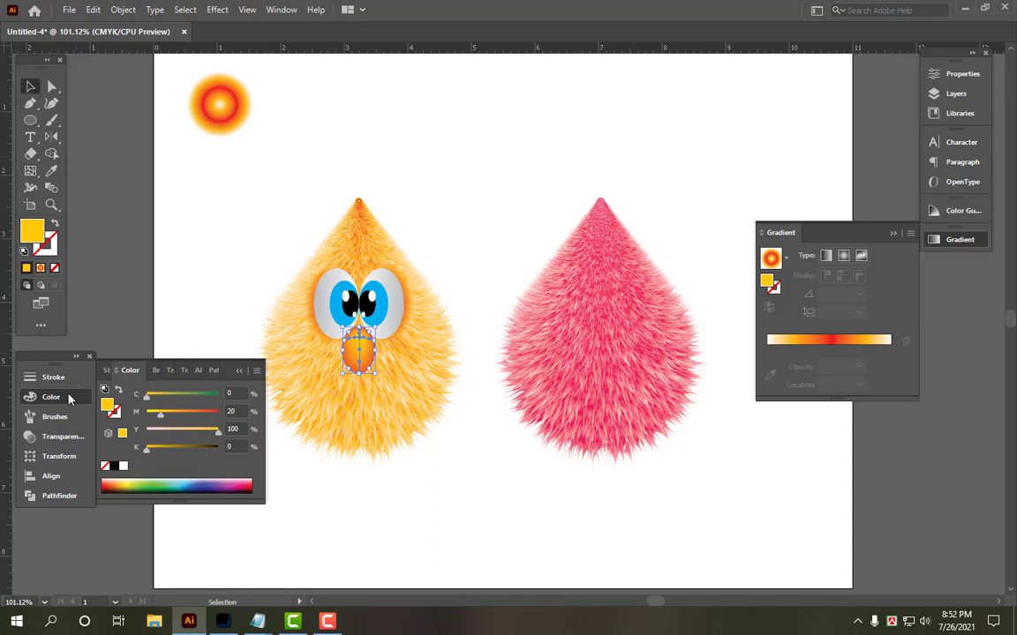
click(68, 400)
click(295, 201)
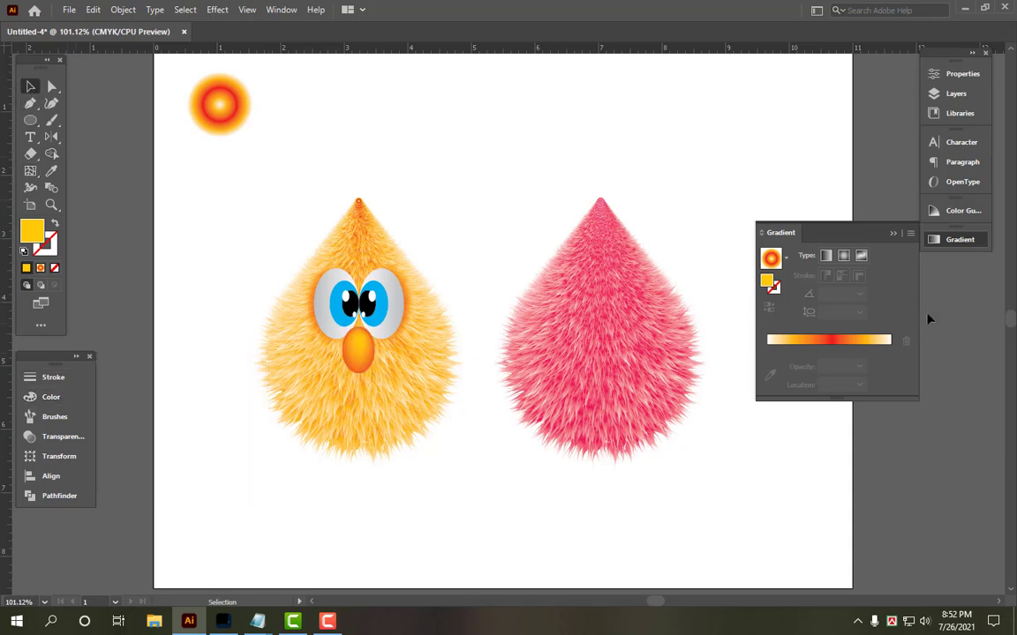
click(959, 240)
key(ctrl+0)
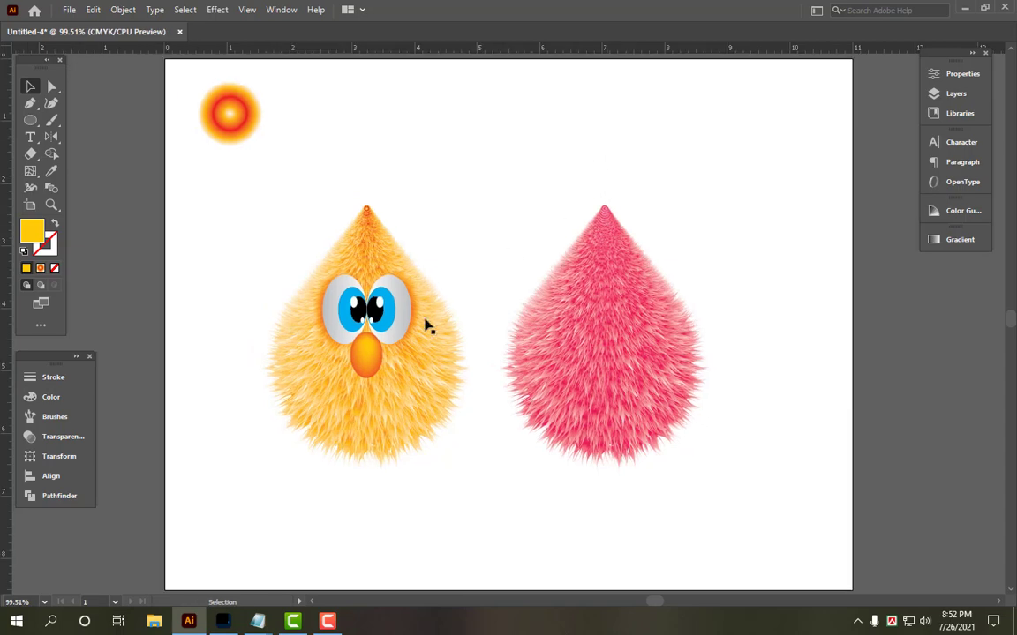
Step: Bring the mesh-shaded nose to the front of the orange character's face
click(369, 404)
click(467, 193)
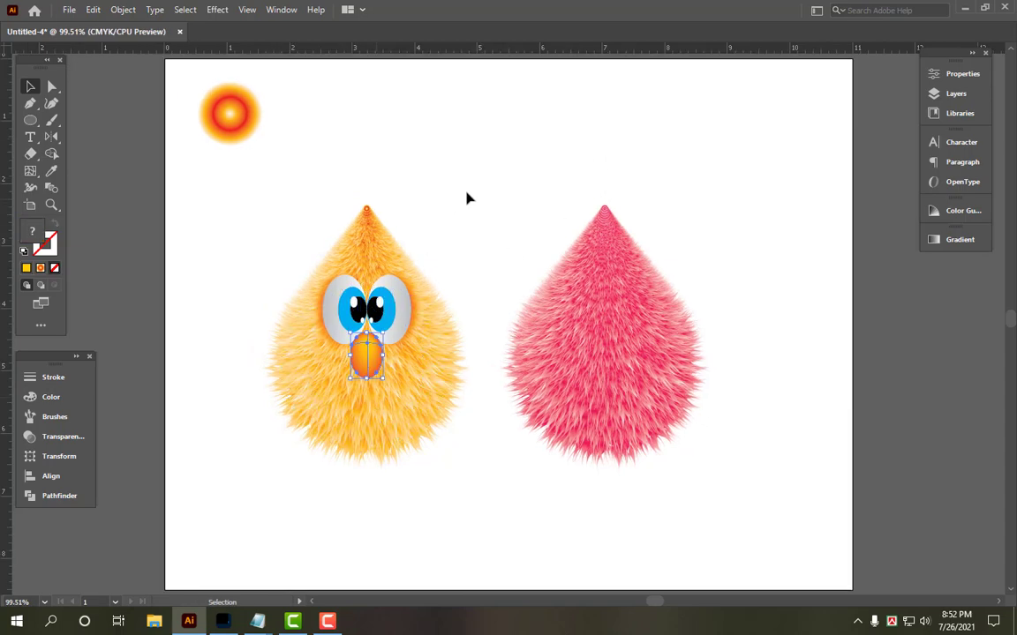
click(395, 307)
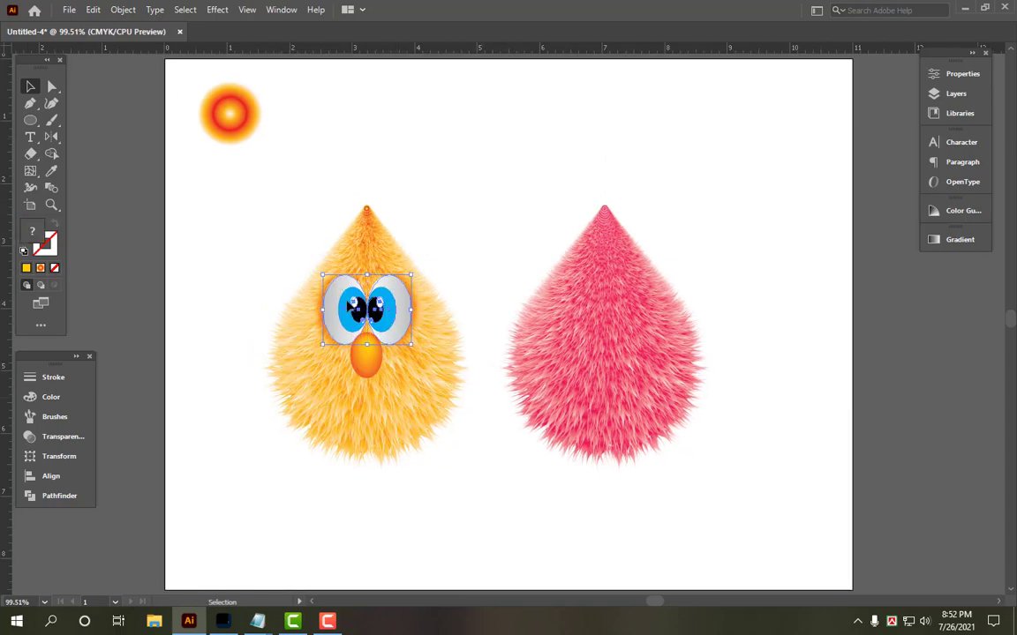
shift+click(353, 307)
click(548, 171)
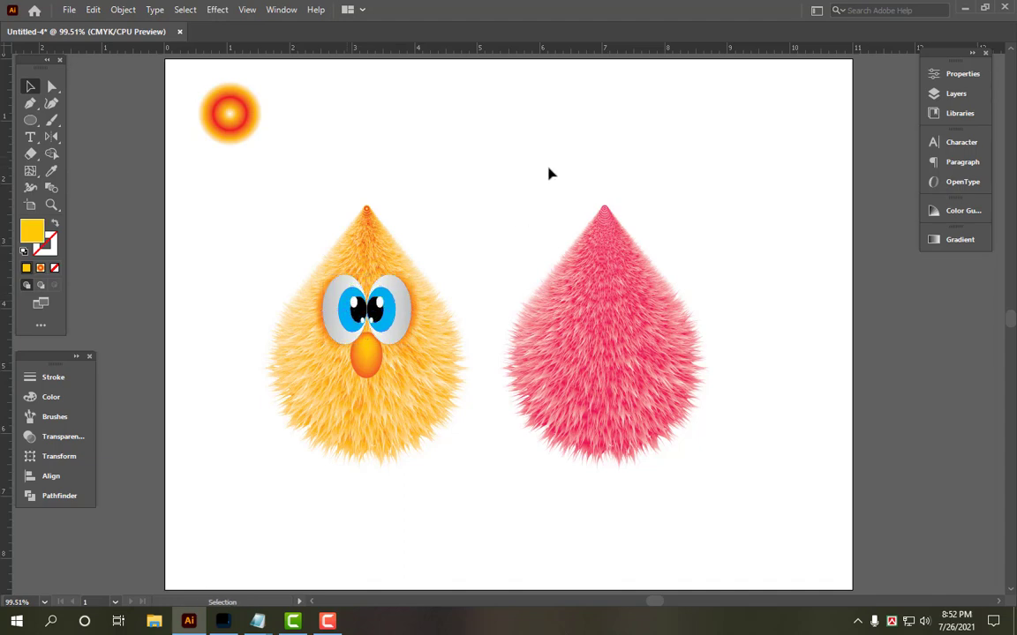
click(378, 348)
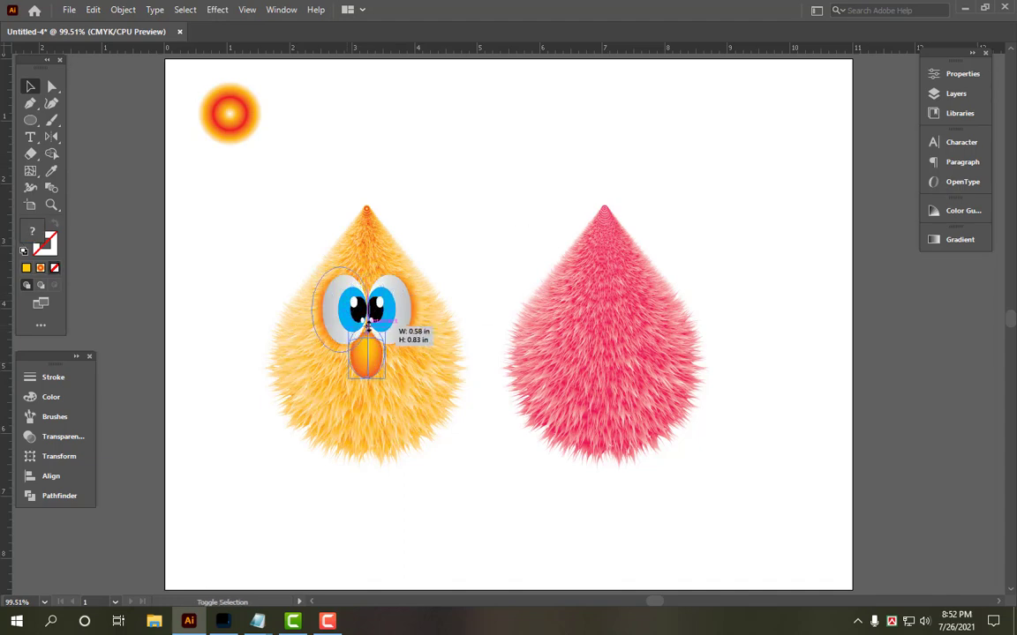
click(517, 279)
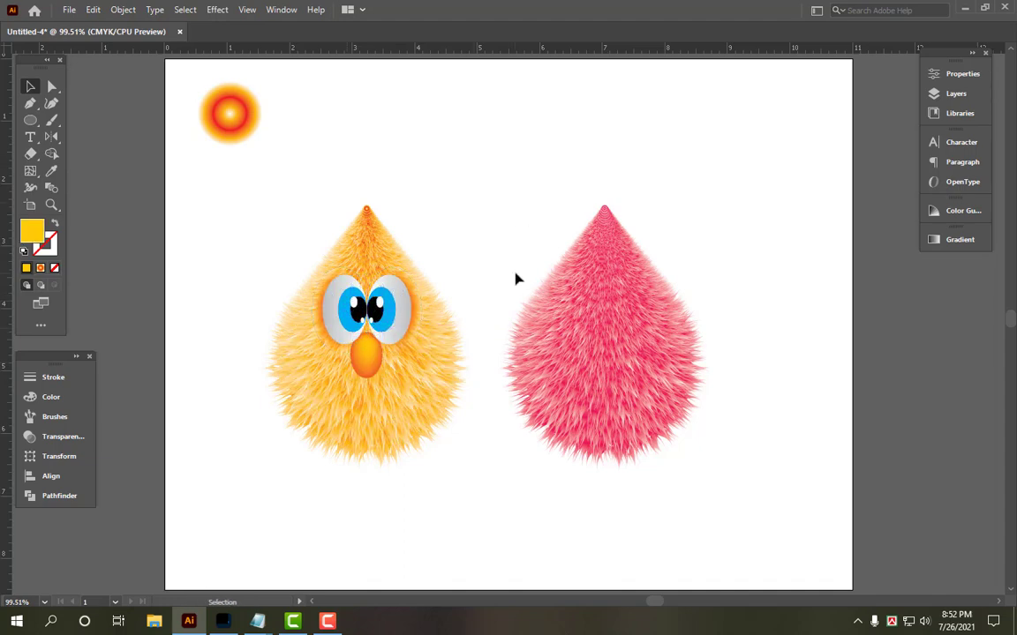
click(363, 357)
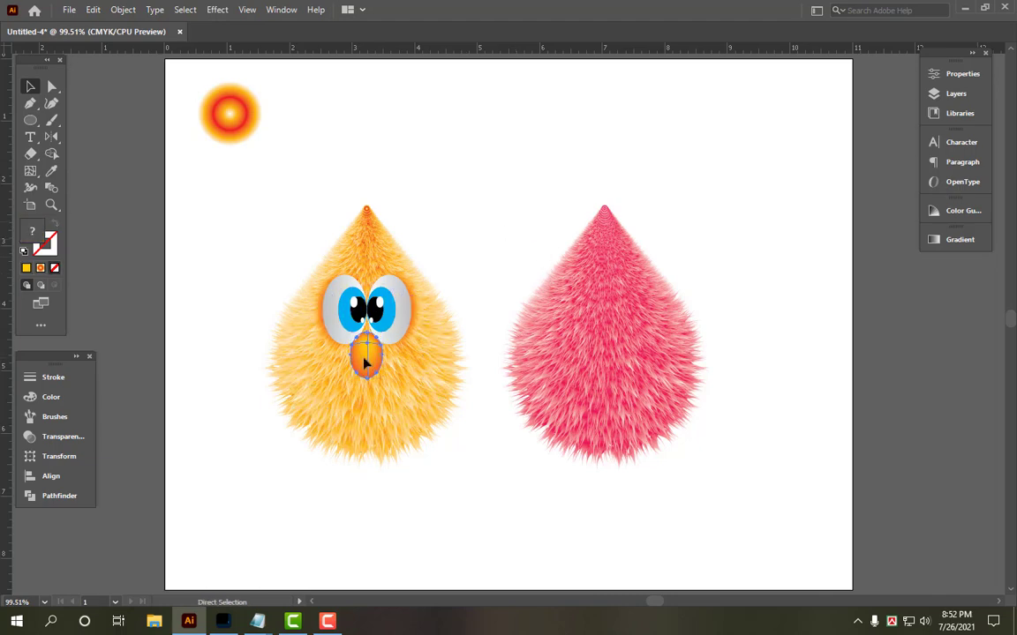
click(489, 193)
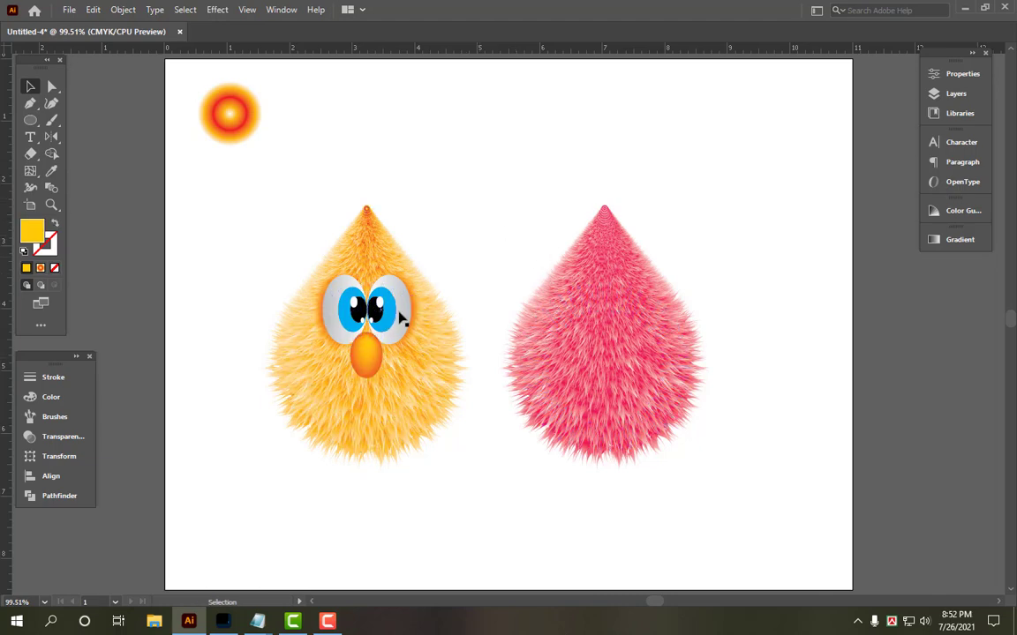
Step: Try duplicating the pair of eye glows below the two characters, and undo it
drag(411, 316, 568, 530)
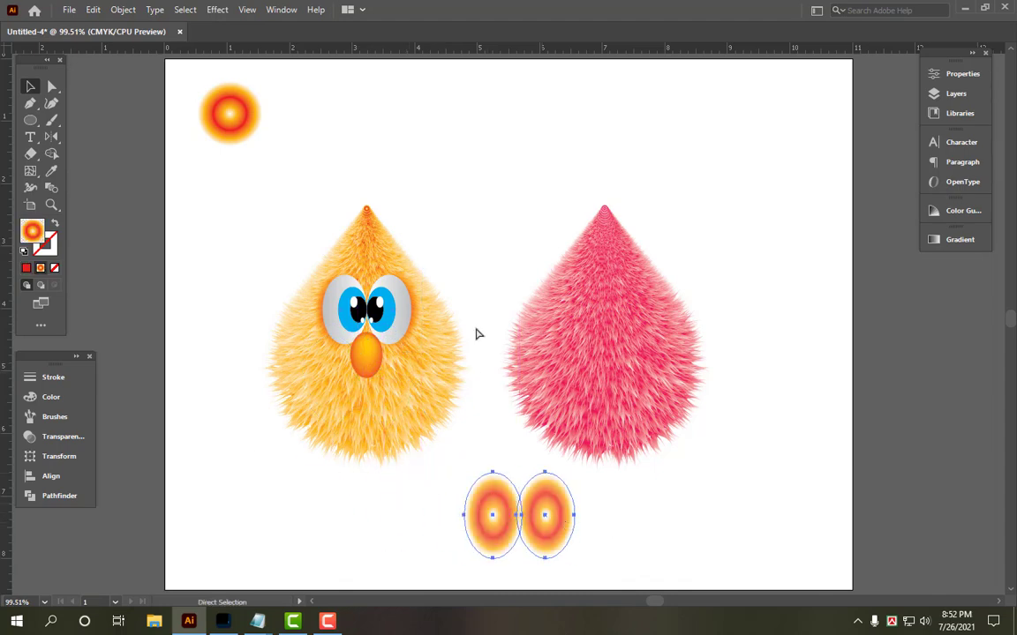
key(ctrl+z)
click(460, 192)
Step: Ungroup the orange character's two eye glows and duplicate one of them behind the nose
click(368, 363)
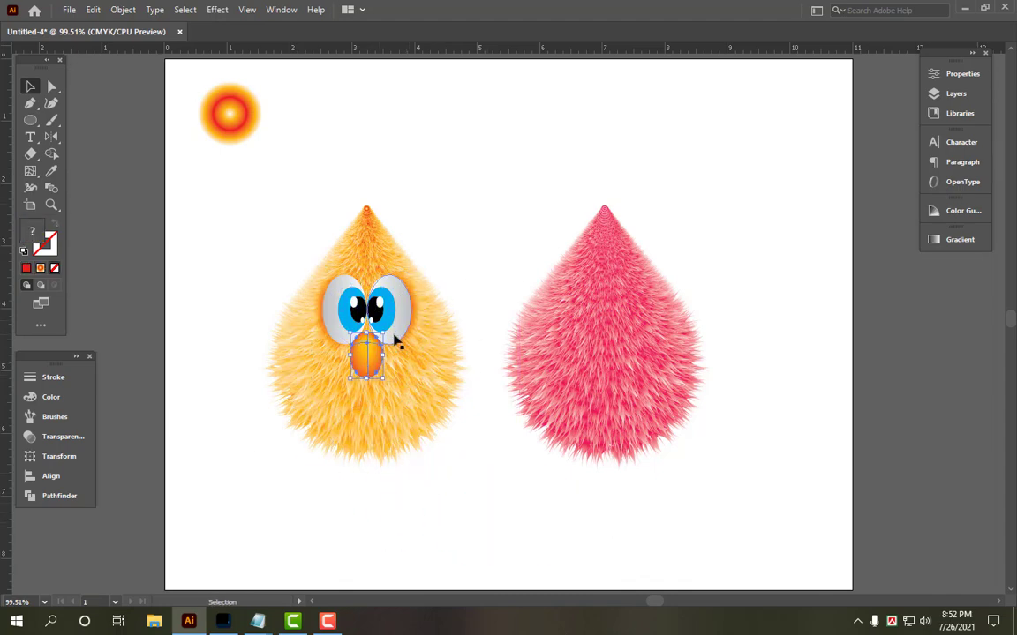
click(420, 324)
right_click(420, 323)
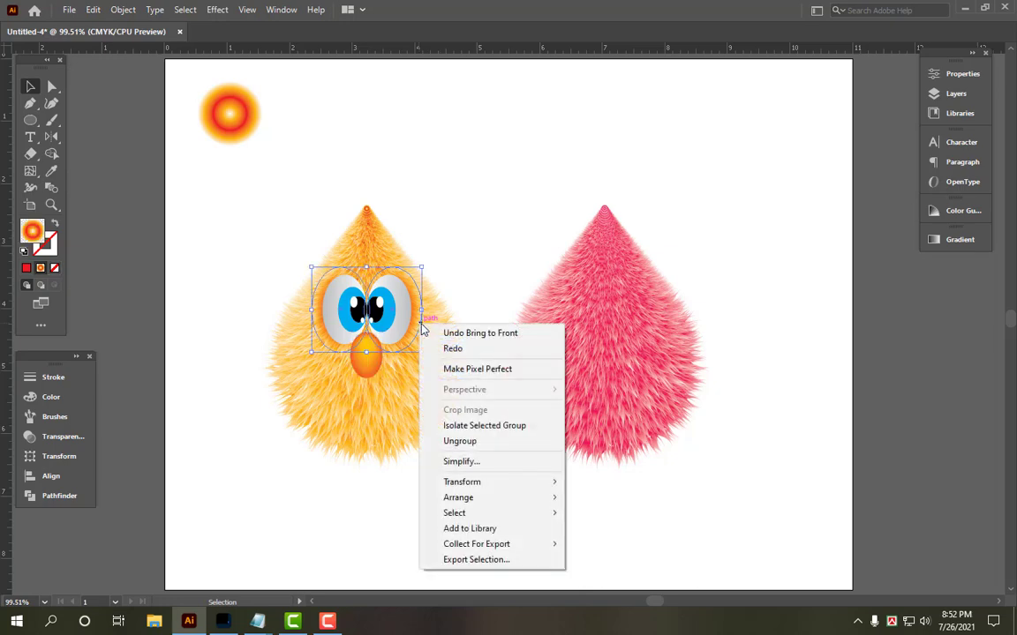
click(487, 442)
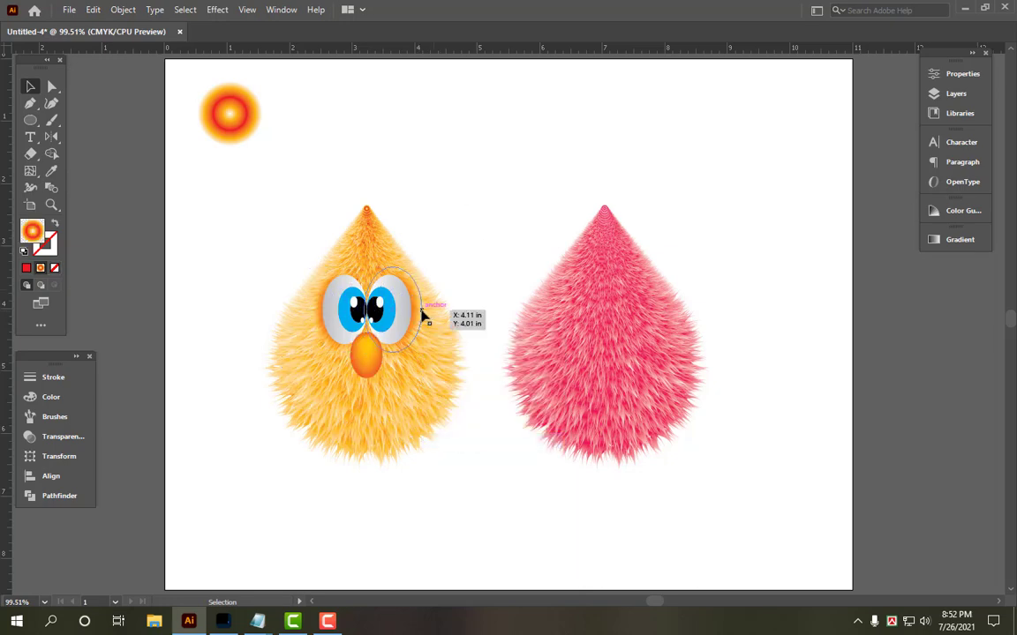
drag(422, 315, 394, 362)
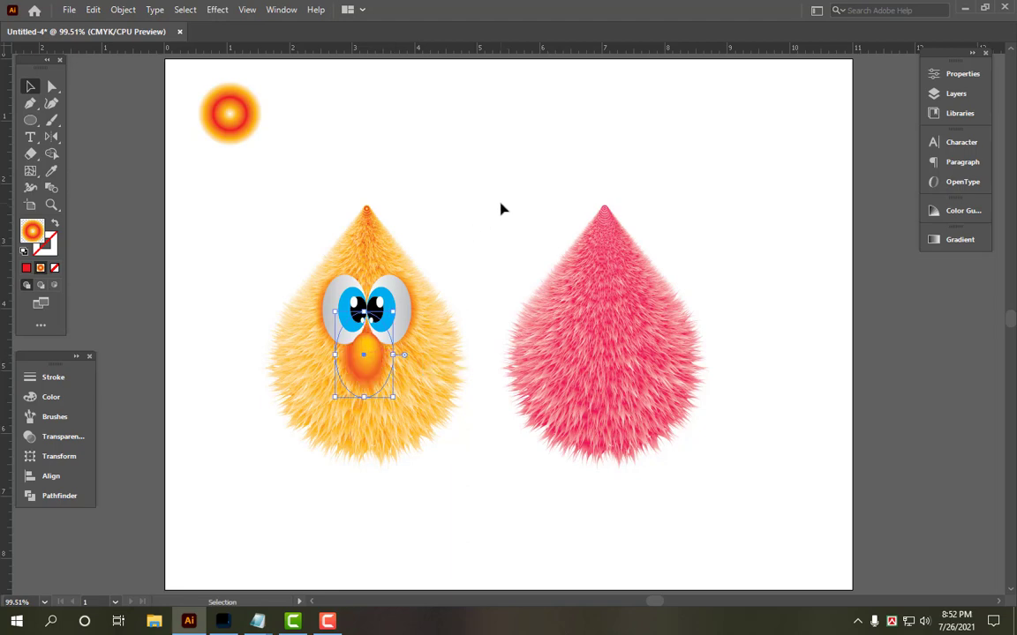
Step: Scale the duplicated glow down to slightly larger than the nose and centre it behind the nose
drag(394, 311, 391, 331)
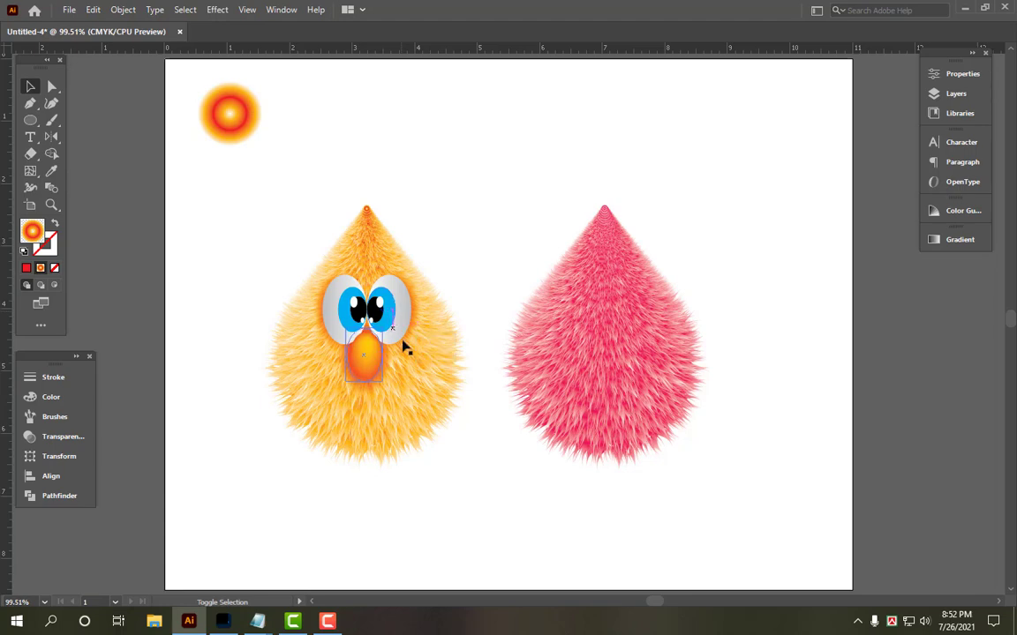
key(Right)
key(Right)
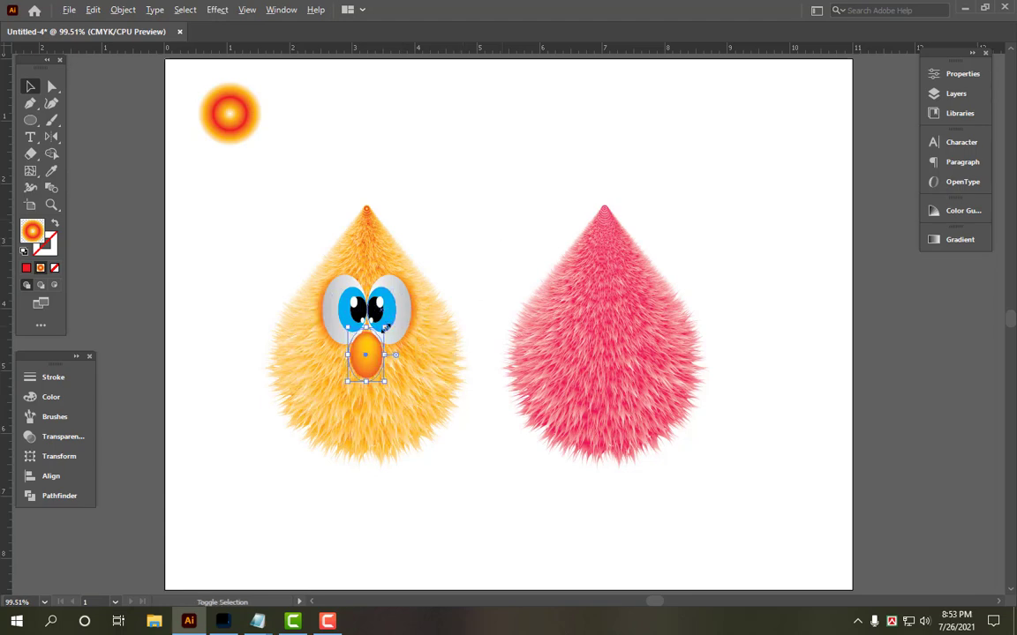
drag(385, 327, 388, 323)
click(529, 240)
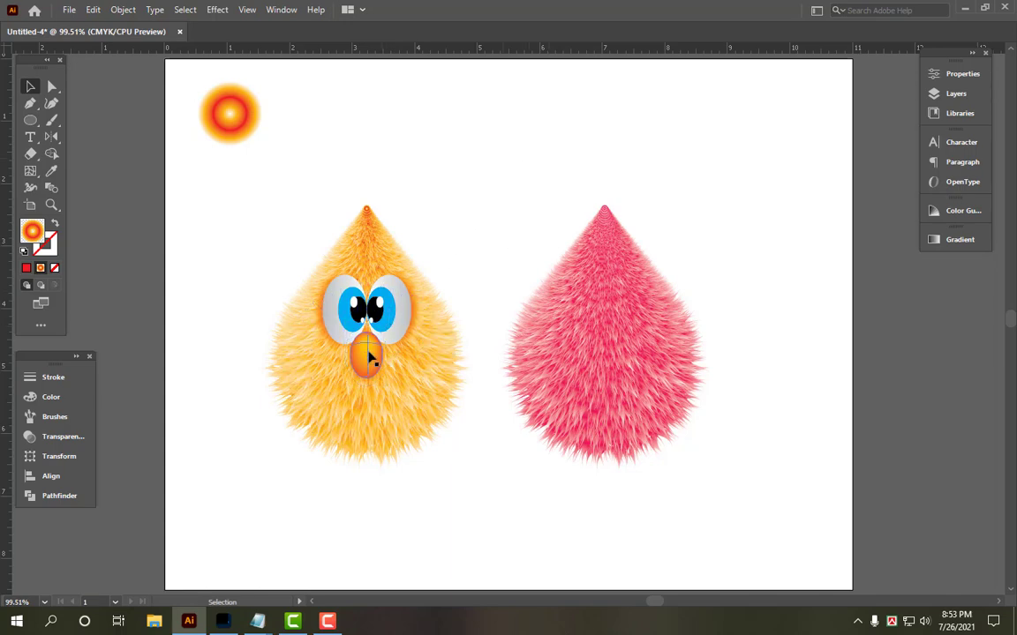
click(368, 356)
click(498, 198)
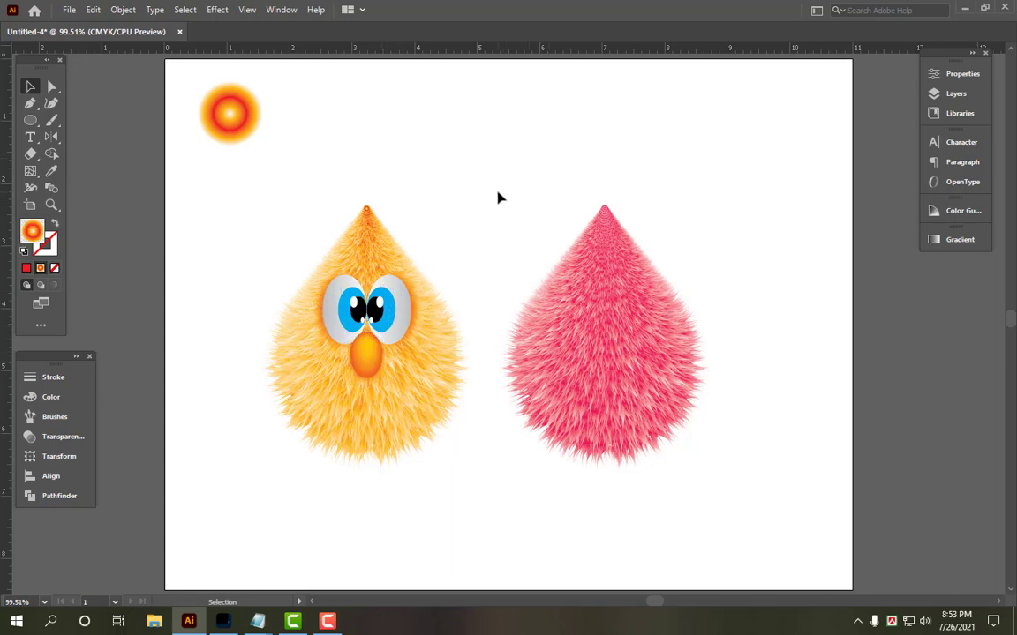
Step: Copy the orange character's eyes, nose and glows, without the furry body, to the same position on the pink character
drag(287, 202, 458, 470)
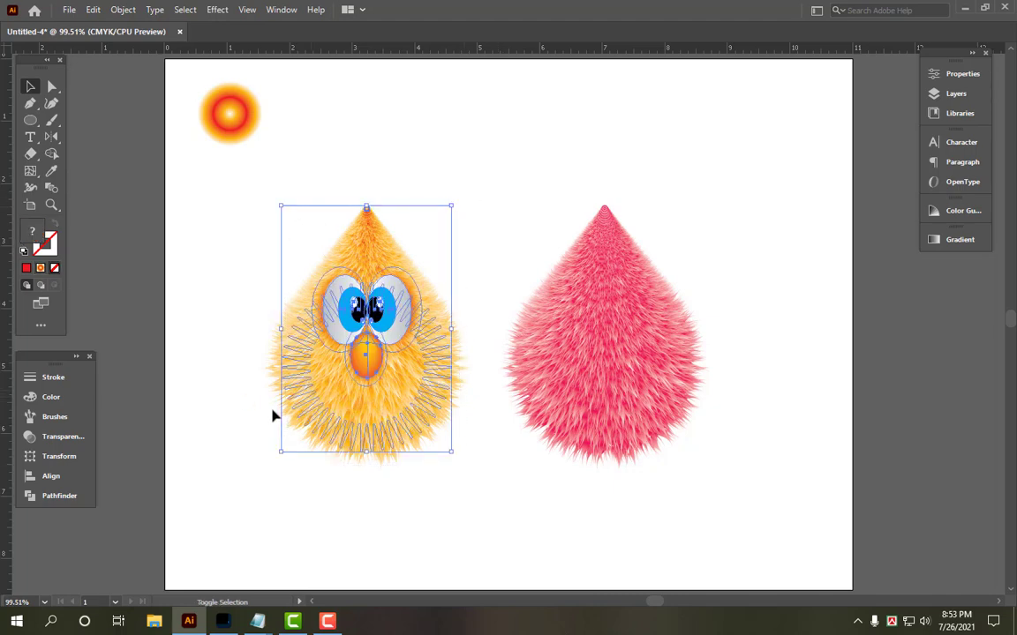
drag(223, 390, 338, 435)
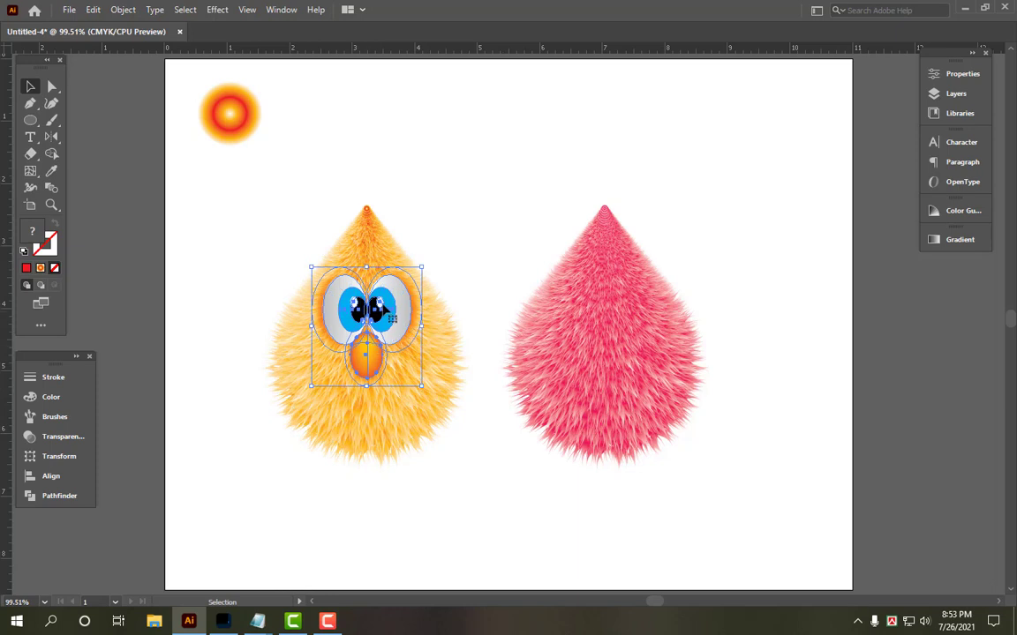
drag(381, 309, 624, 315)
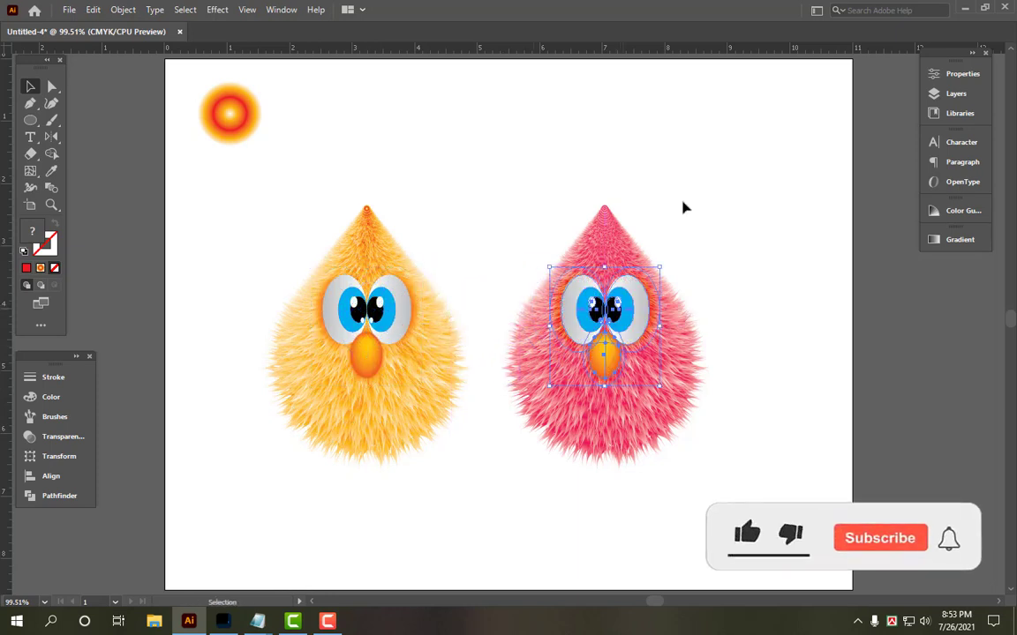
click(690, 205)
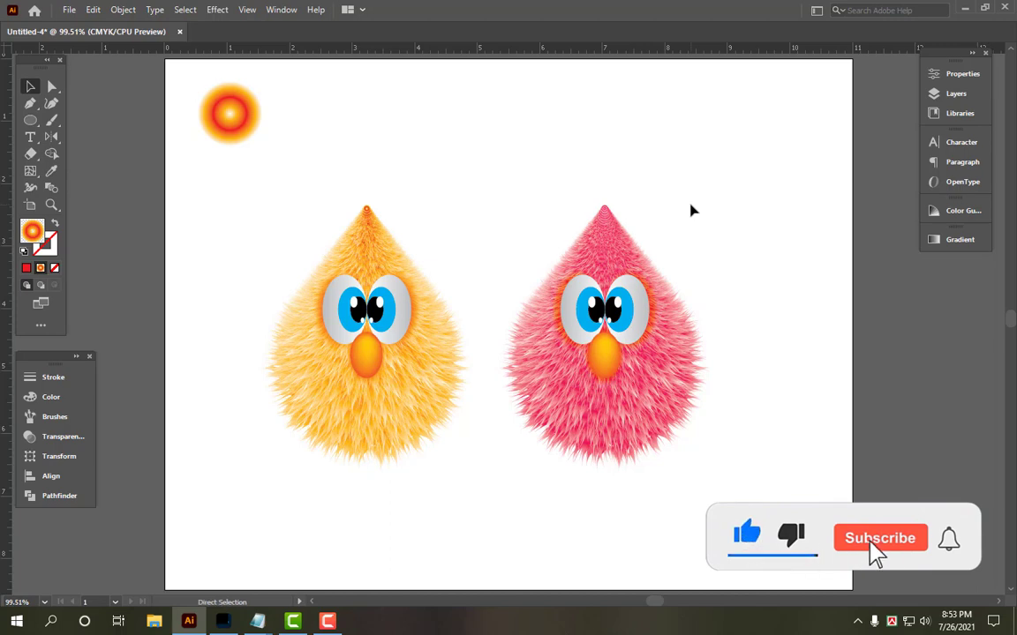
Step: Recolour the red middle gradient stop of both eye glows on the pink character to C 0, M 100, Y 0, K 0
key(ctrl+1)
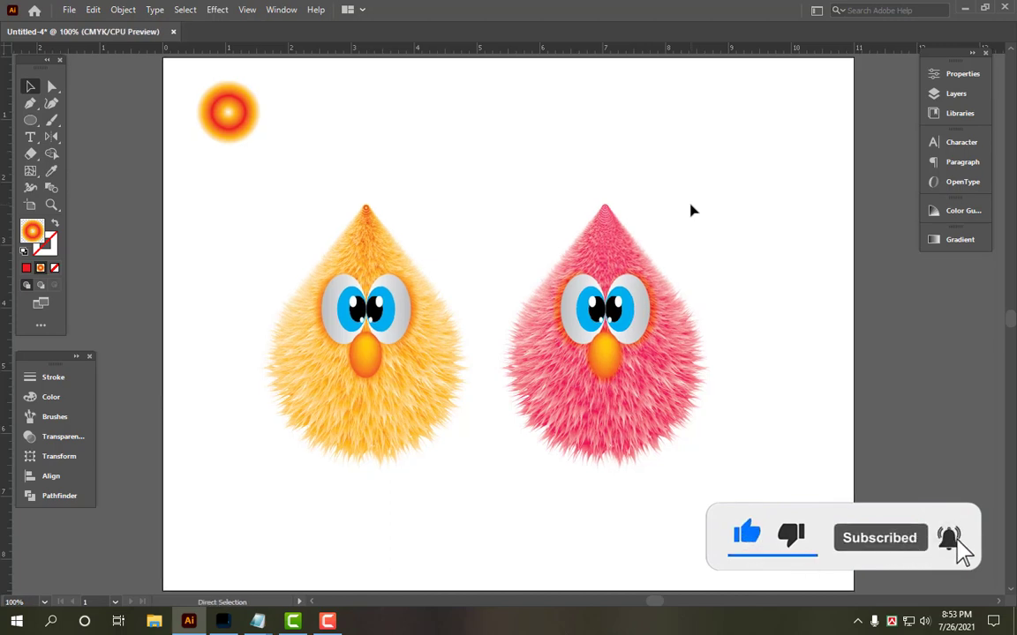
key(ctrl+plus)
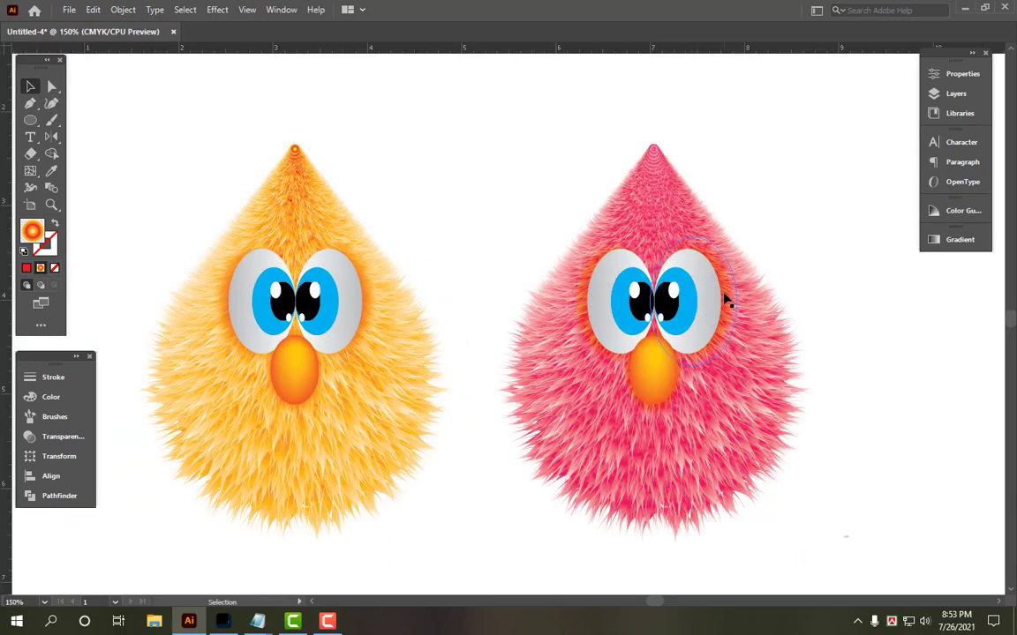
click(730, 304)
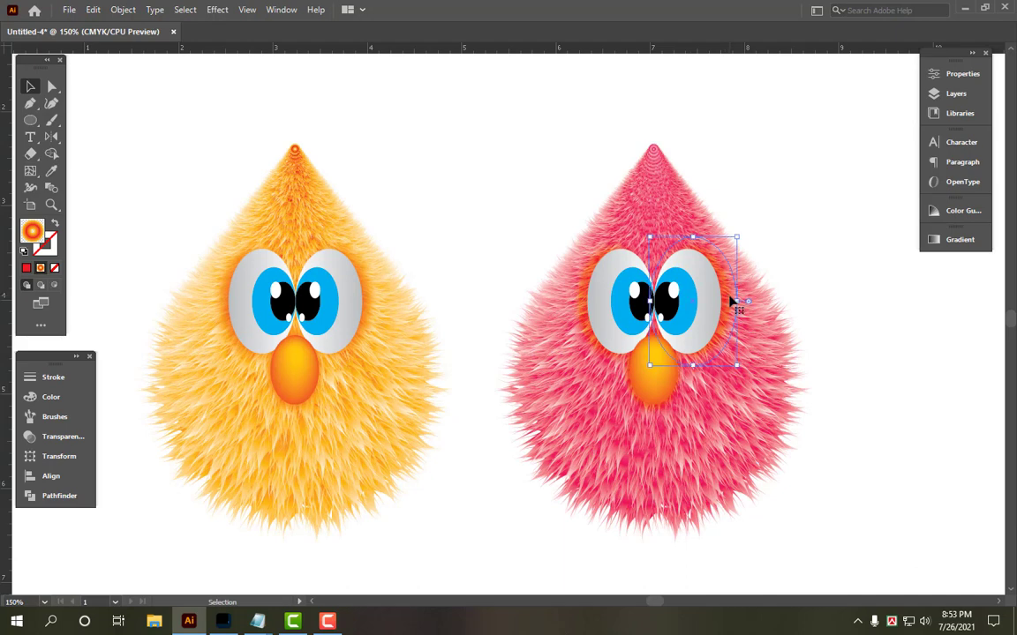
shift+click(586, 340)
click(960, 240)
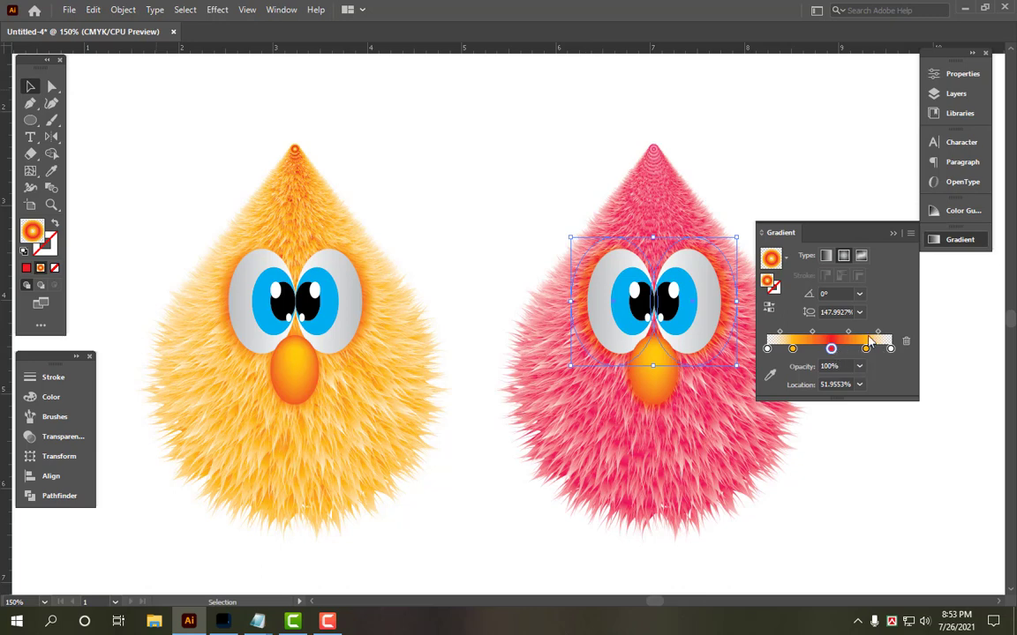
click(73, 398)
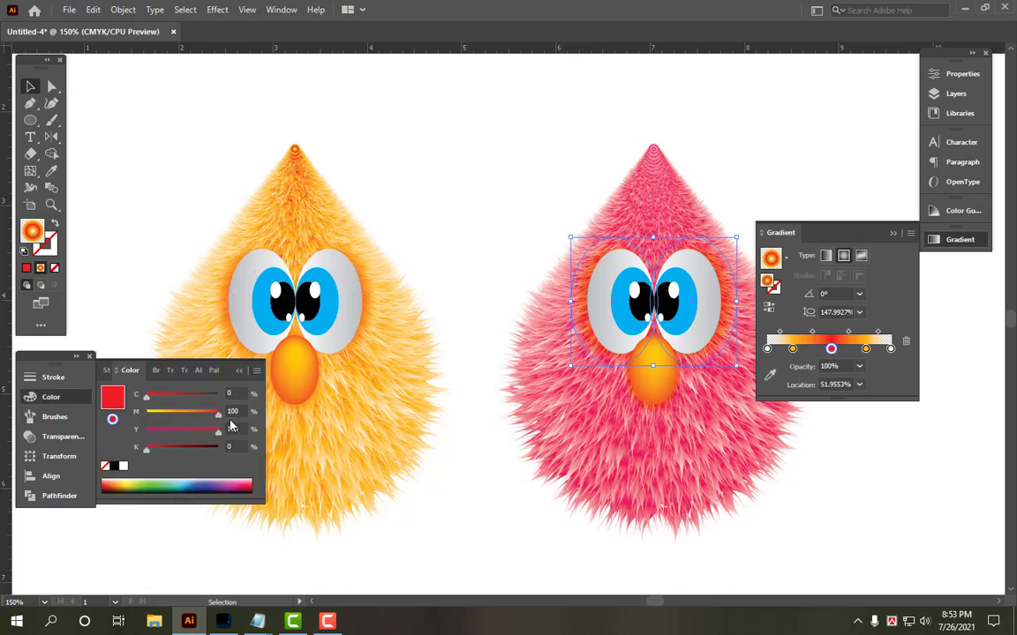
drag(208, 432, 128, 433)
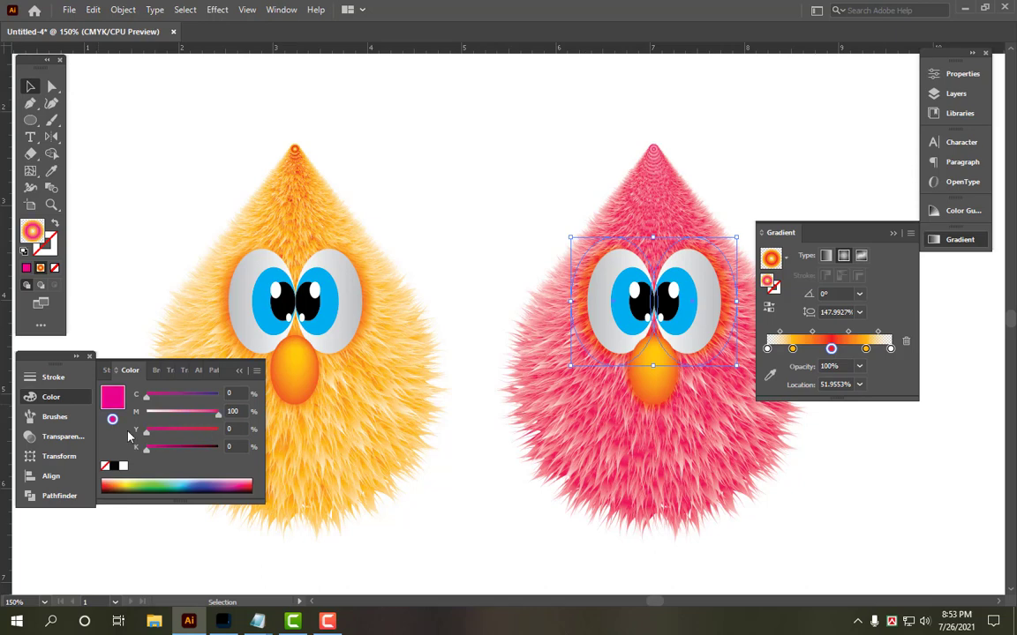
Step: Recolour the two orange gradient stops of the pink character's eye glows to light pink, C 0, M 30, Y 0, K 0
click(864, 349)
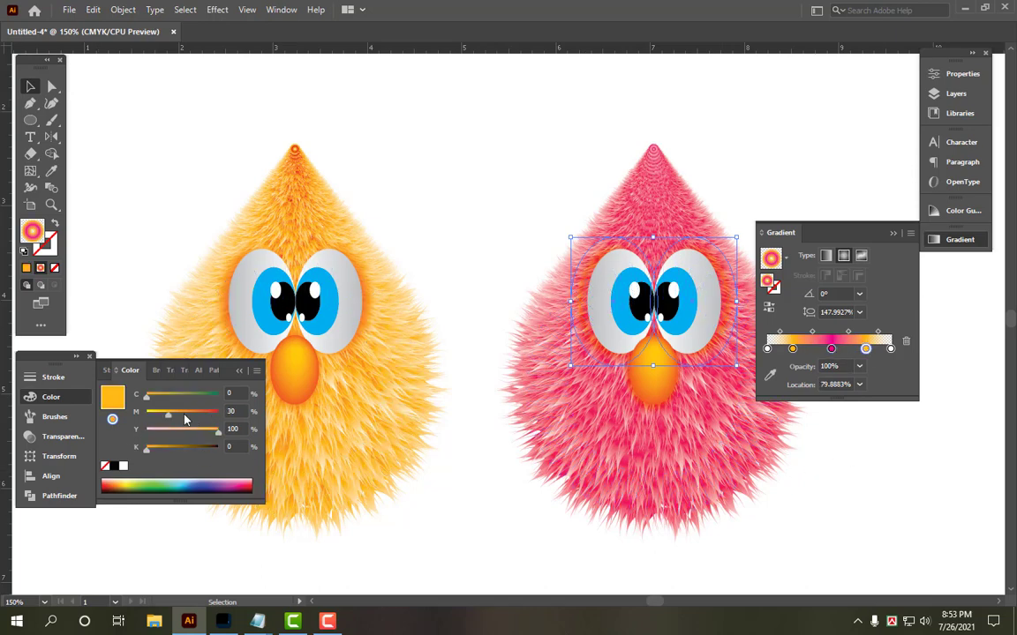
drag(190, 439, 137, 432)
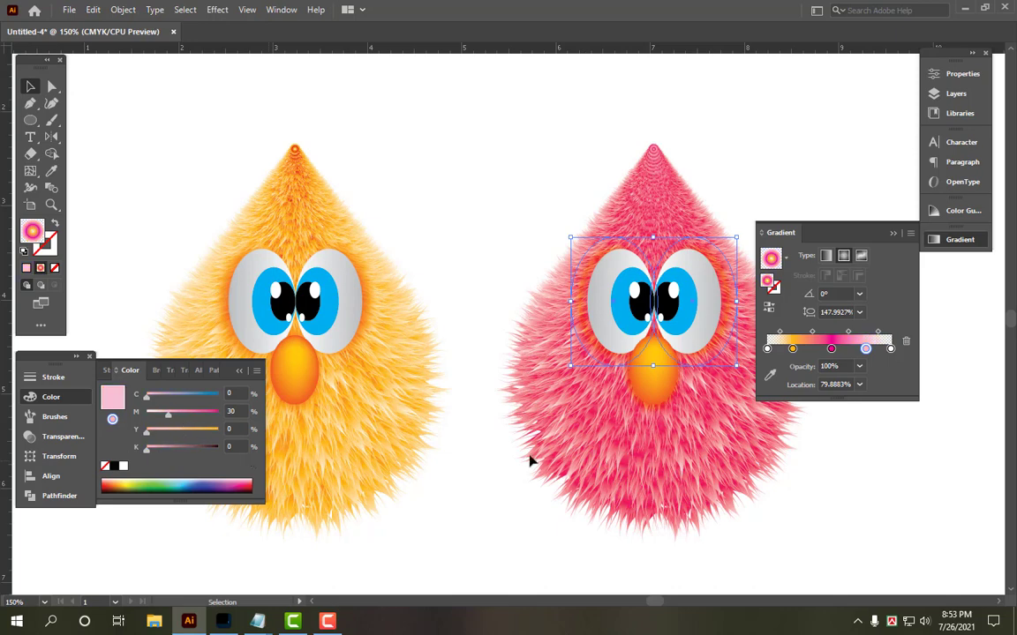
click(793, 348)
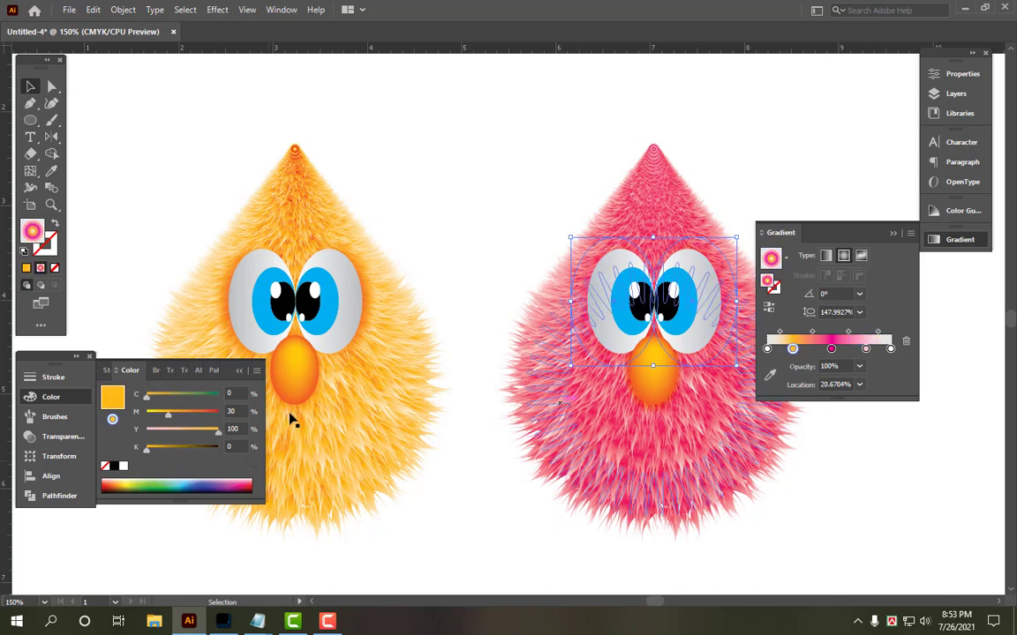
drag(203, 439, 143, 433)
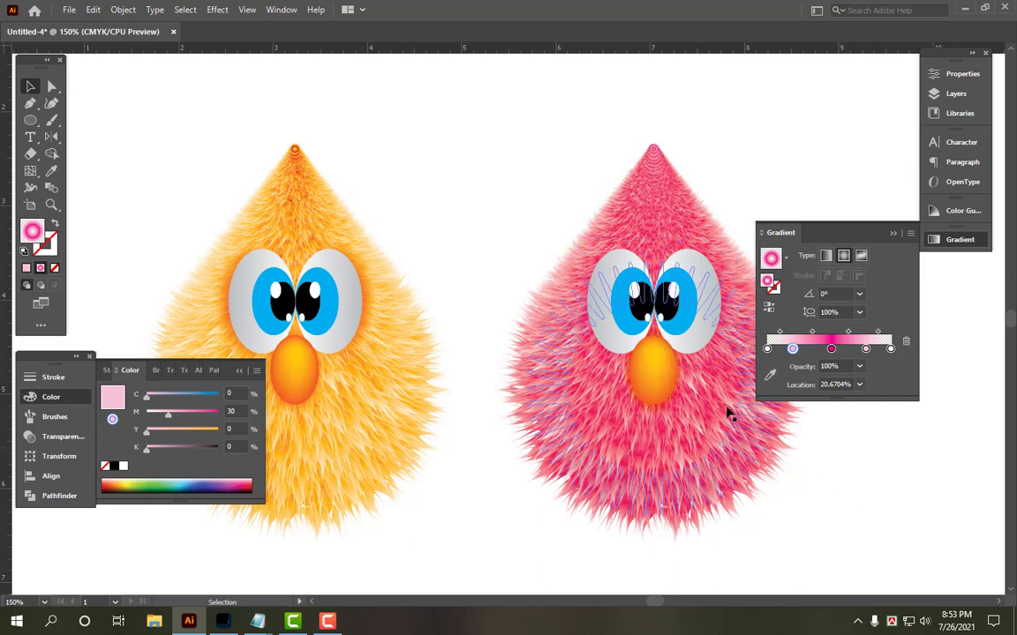
Step: Copy the pink gradient from the eye glow onto the glow behind the pink character's nose
click(676, 402)
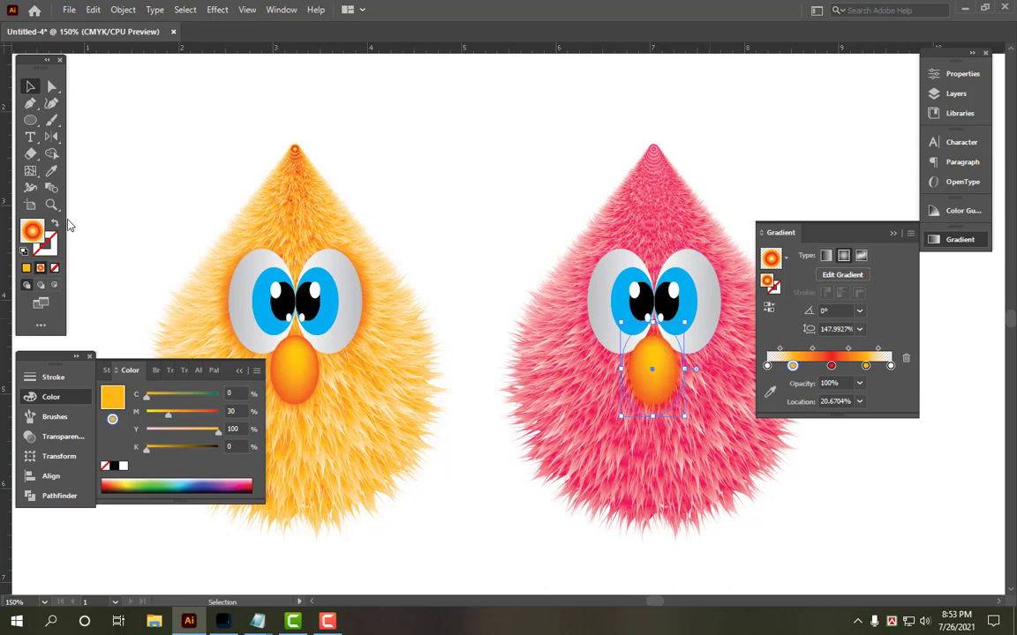
click(51, 172)
click(736, 294)
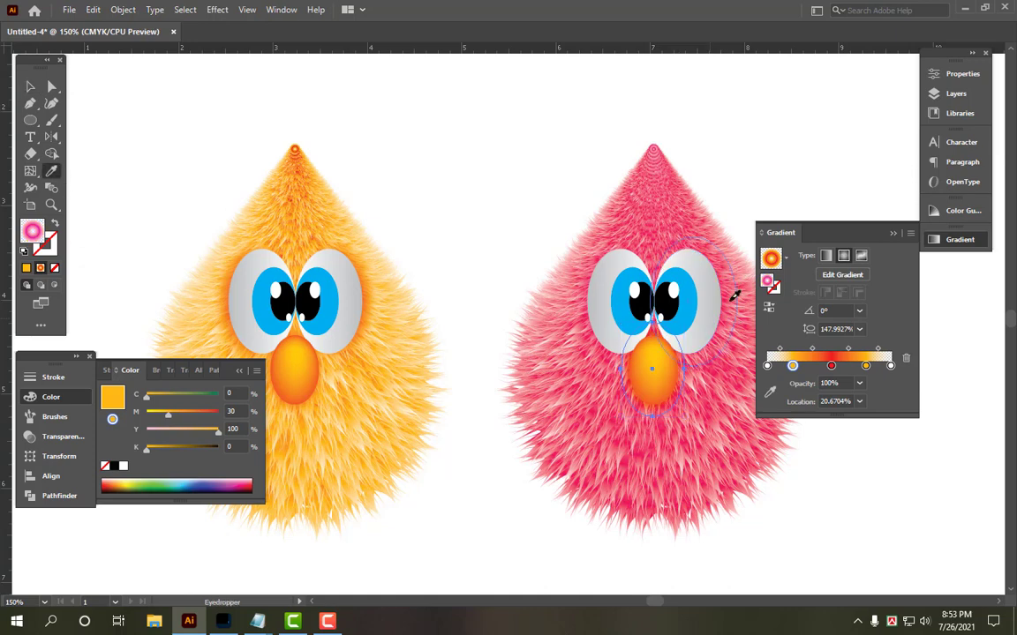
Step: Draw a rectangle covering the whole artboard and send it behind both characters as a background
click(31, 88)
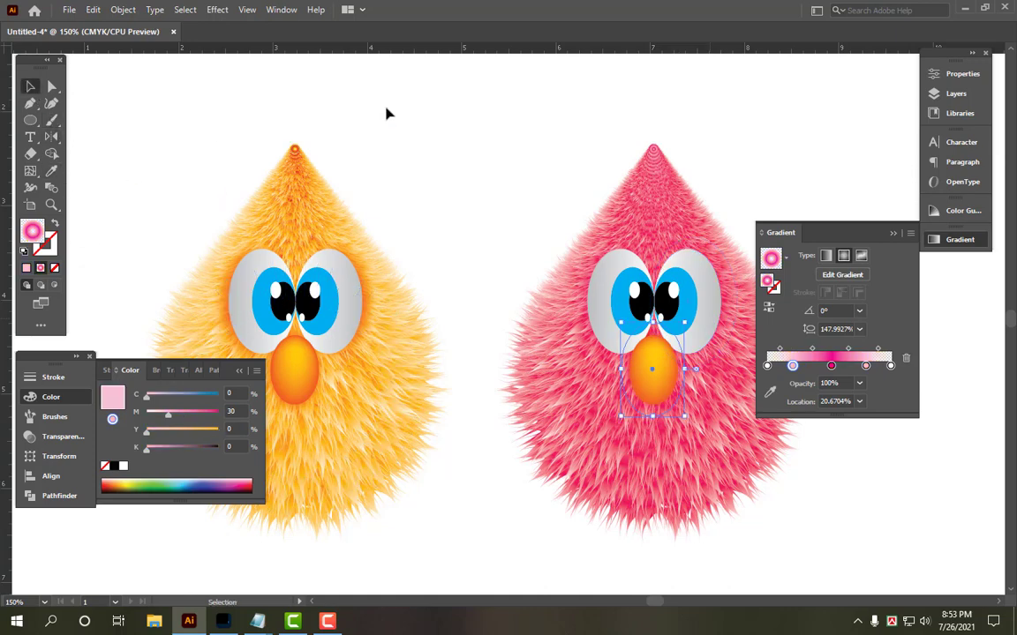
click(961, 243)
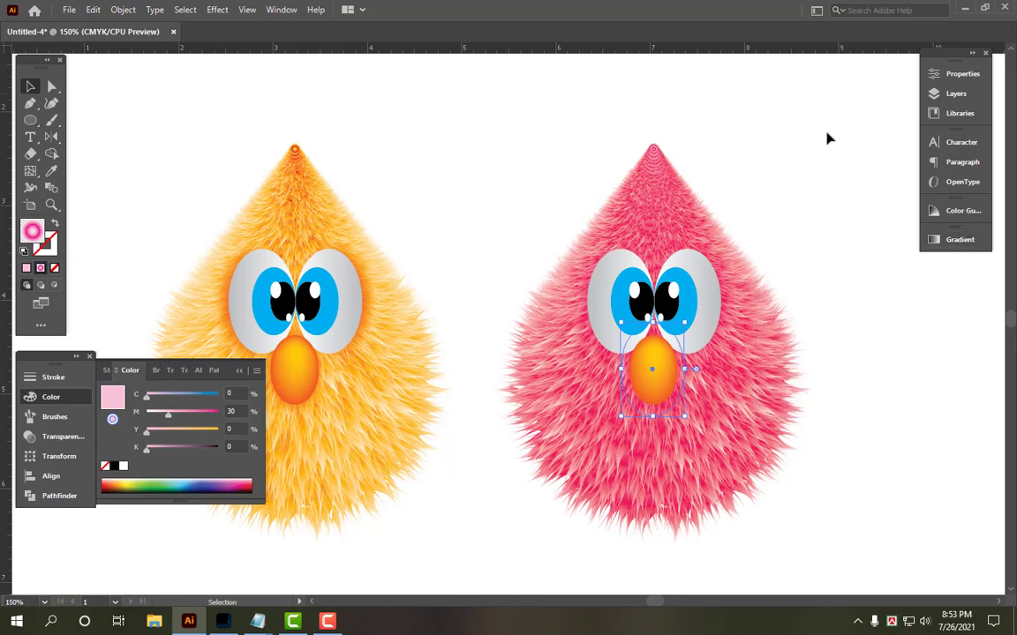
click(828, 137)
click(46, 403)
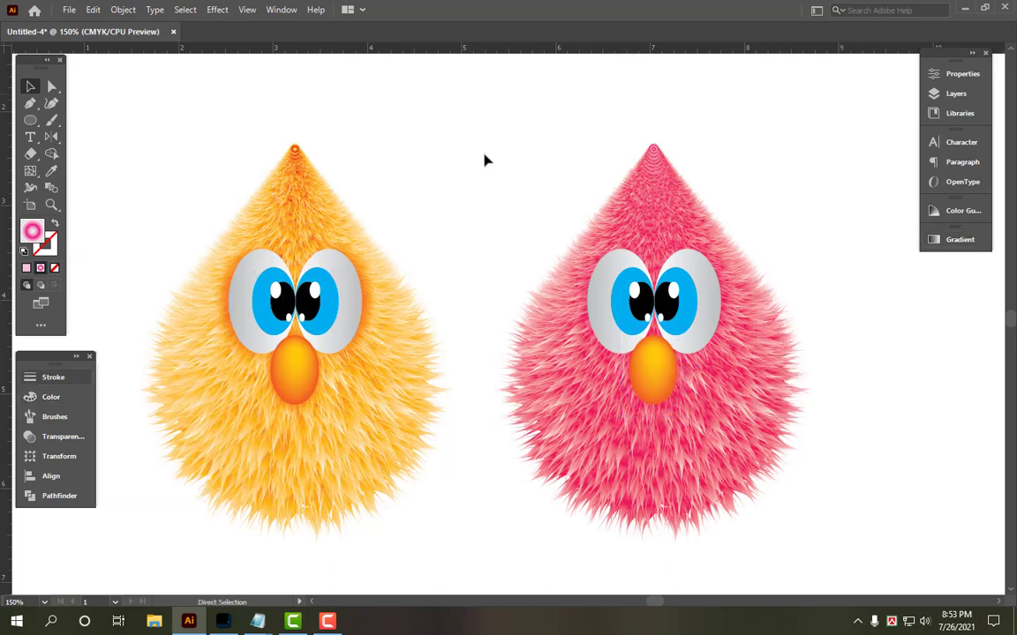
key(ctrl+0)
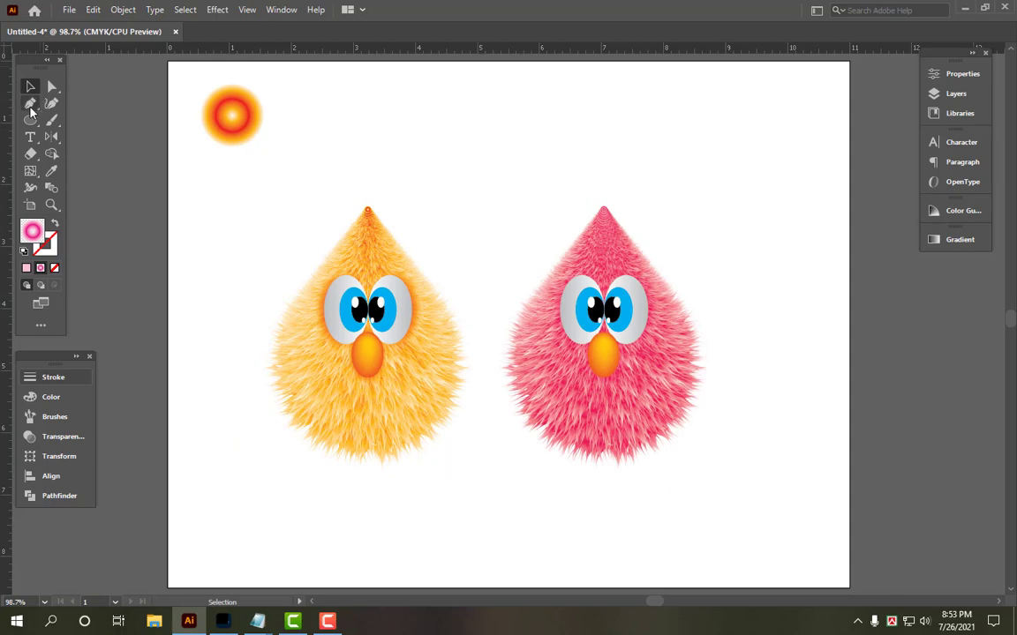
drag(30, 120, 72, 110)
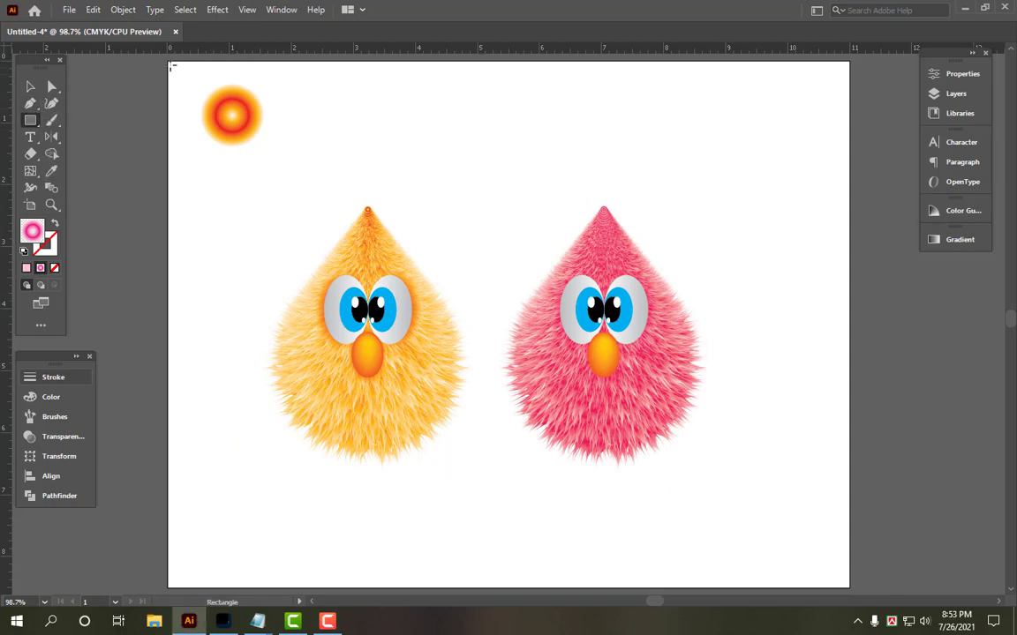
drag(168, 61, 849, 587)
key(v)
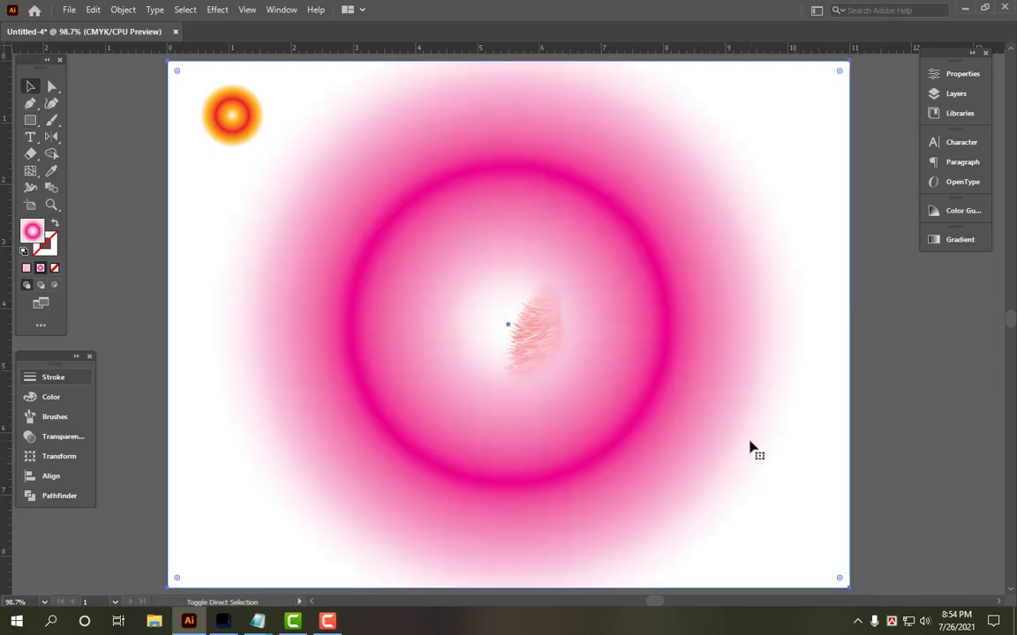
key(ctrl+shift+bracketleft)
Step: Fill the background rectangle with solid orange, C 0, M 30, Y 100, K 0, sampled from the spare gradient circle's colours
click(51, 170)
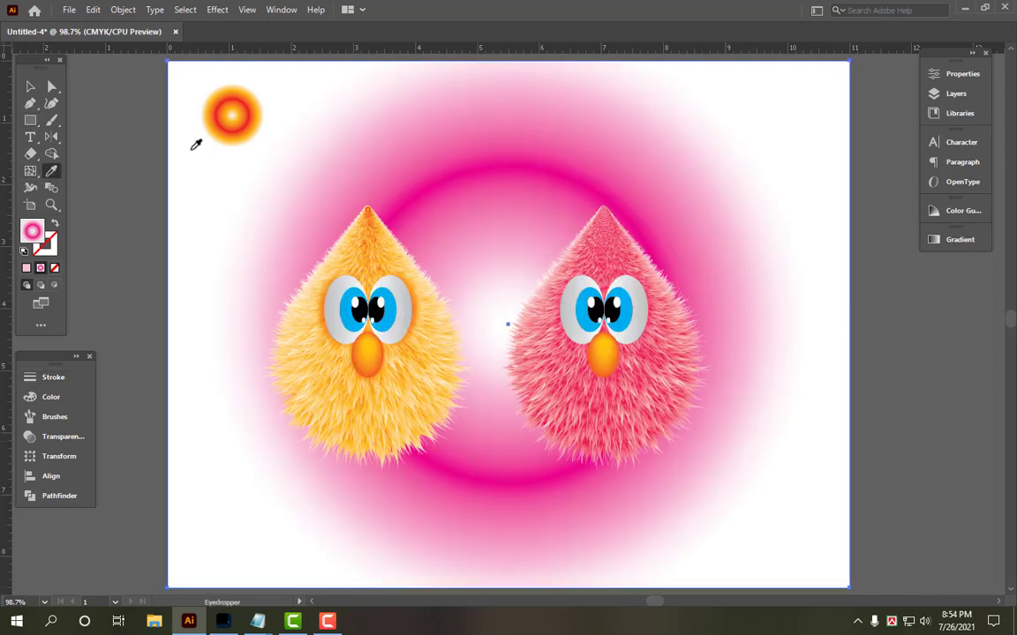
click(230, 139)
key(v)
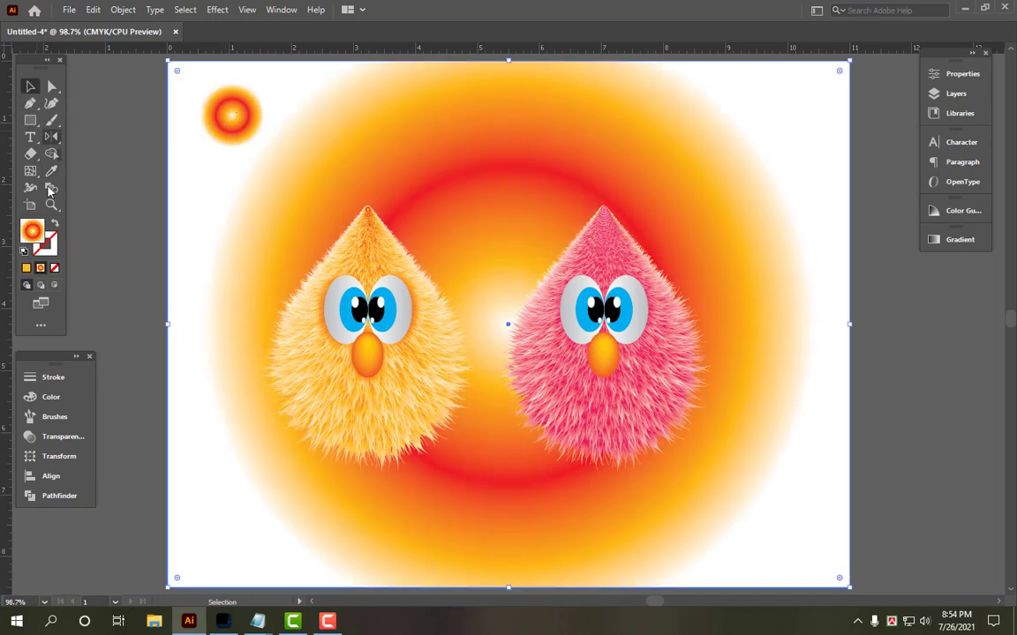
click(27, 269)
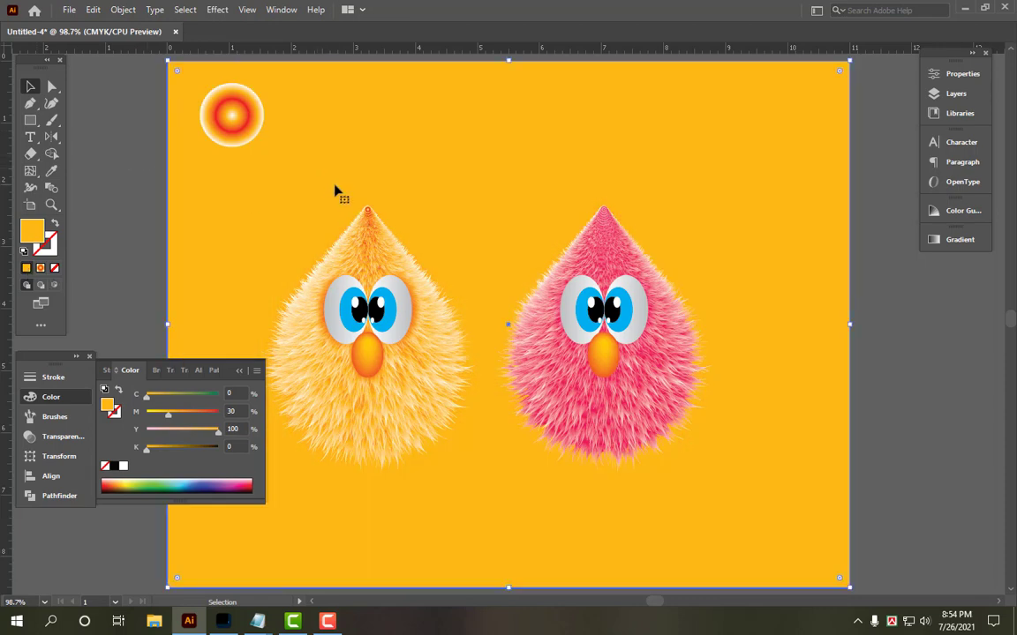
click(69, 401)
click(86, 227)
Step: Copy the spare orange gradient circle onto the orange character's nose and enlarge it into a slightly tall oval surrounding the whole body
drag(250, 134, 387, 369)
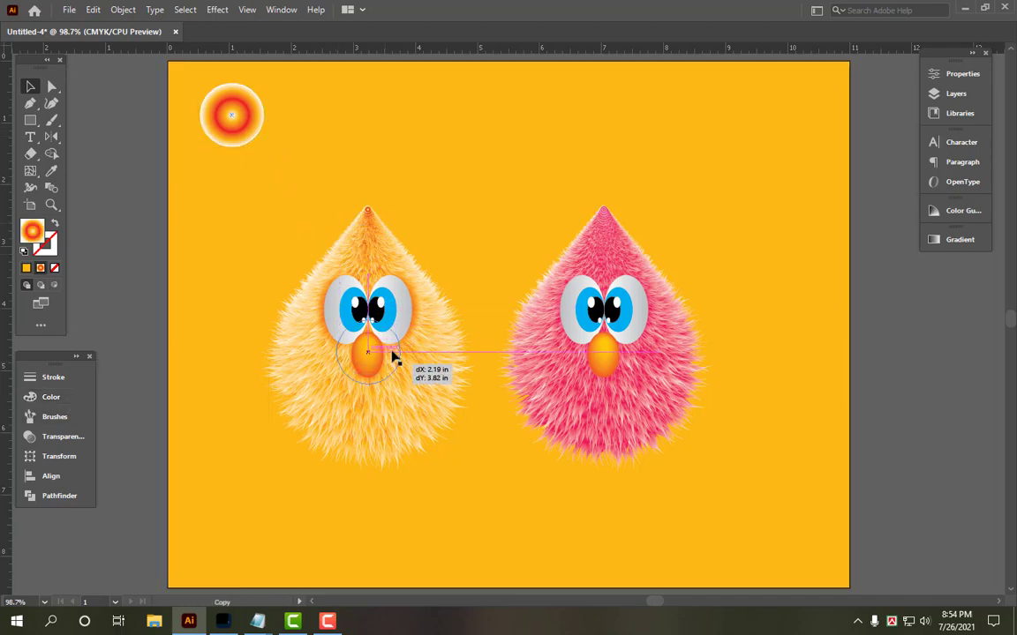
drag(400, 321, 474, 207)
drag(368, 225, 368, 187)
key(ctrl+z)
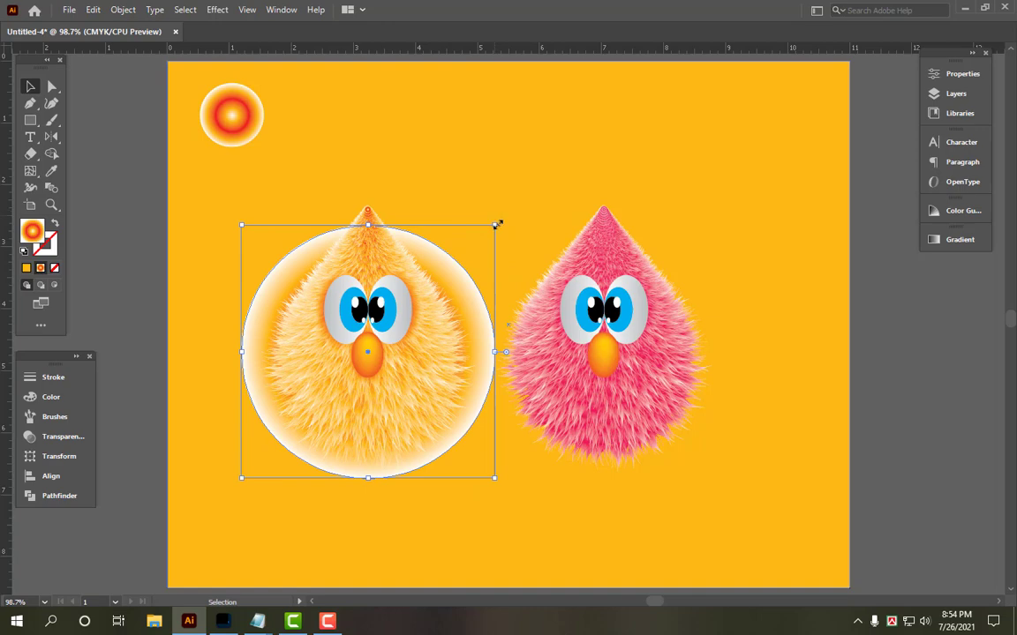
drag(497, 225, 527, 180)
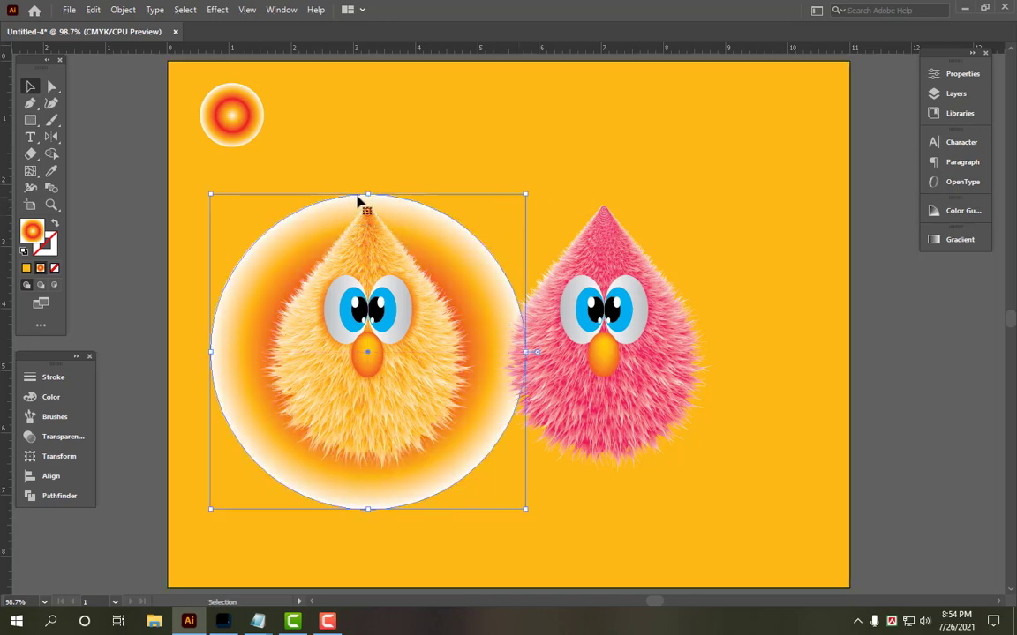
drag(366, 194, 368, 187)
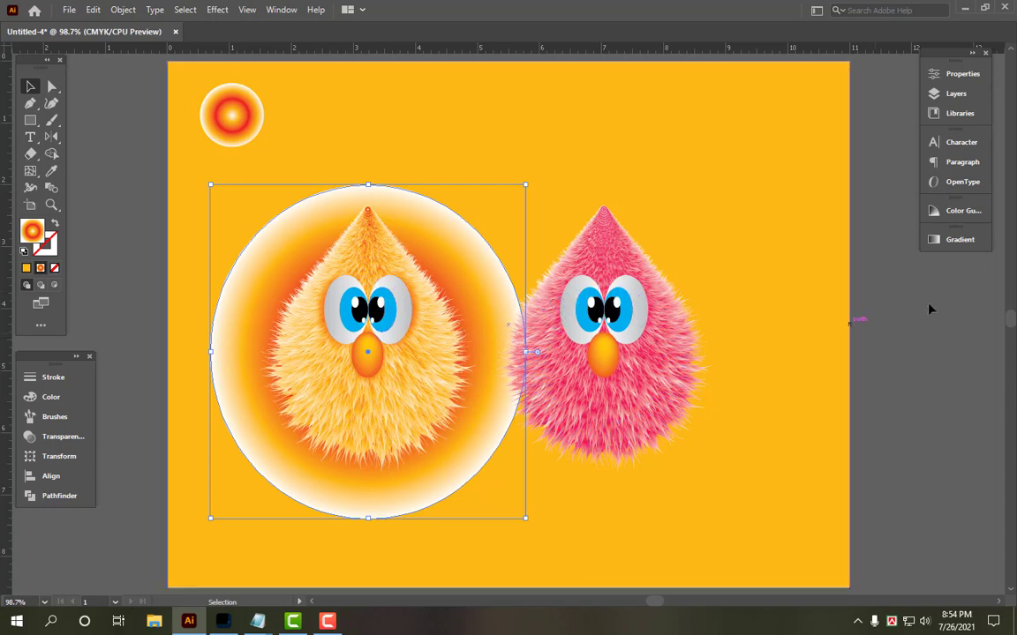
Step: Bring the large oval to the front and set its outermost white gradient stop to 0% opacity
click(955, 239)
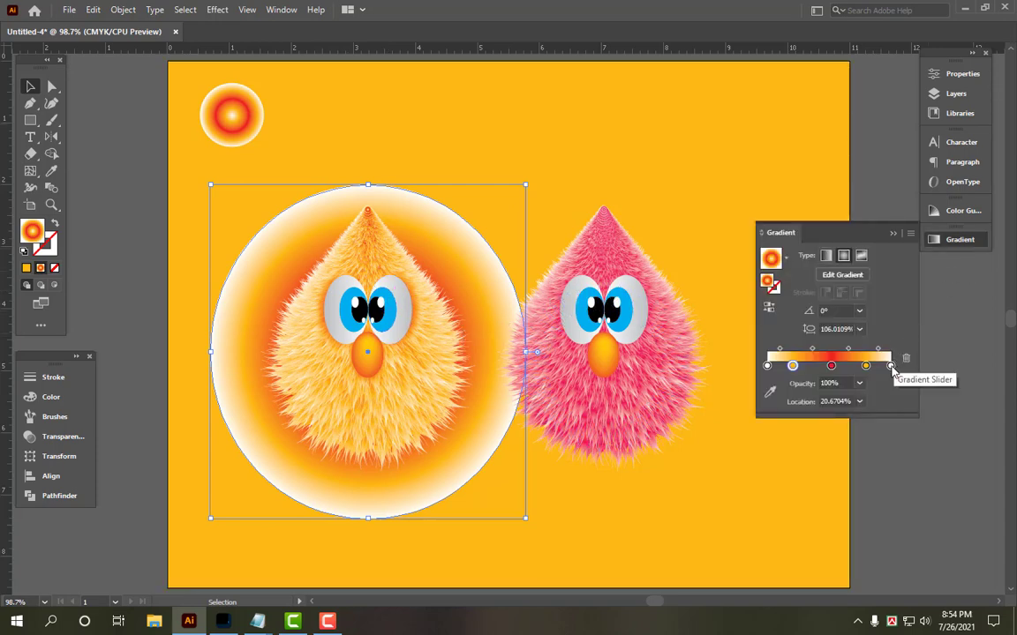
key(ctrl+shift+])
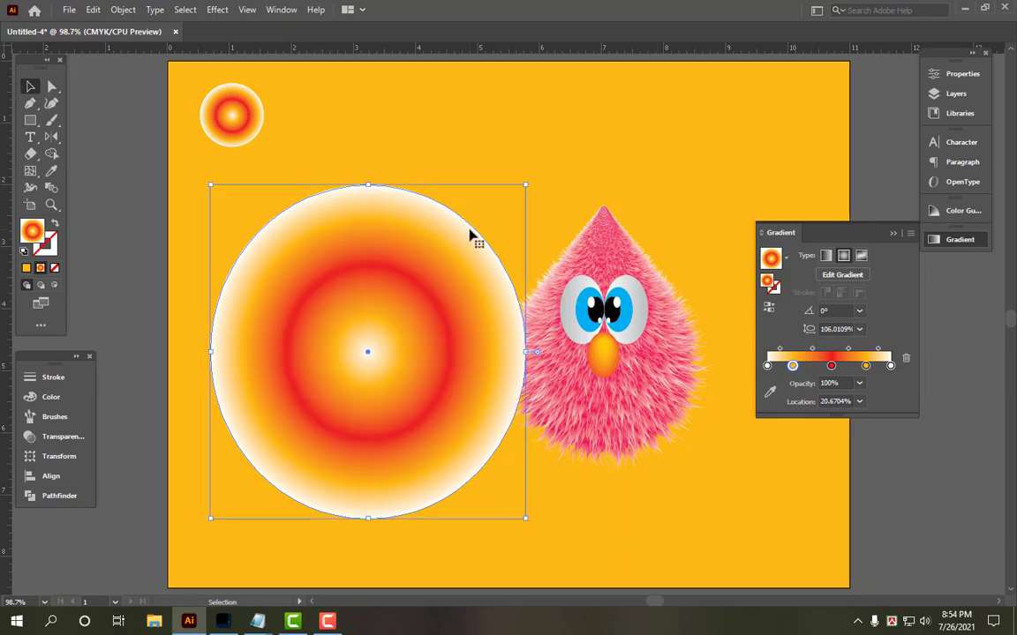
click(891, 365)
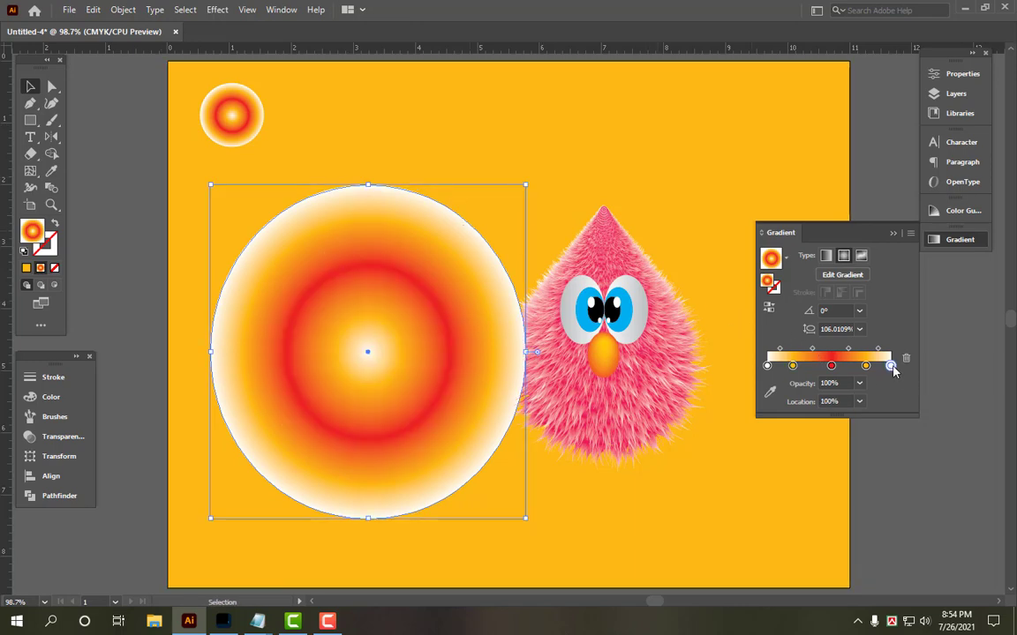
double_click(891, 366)
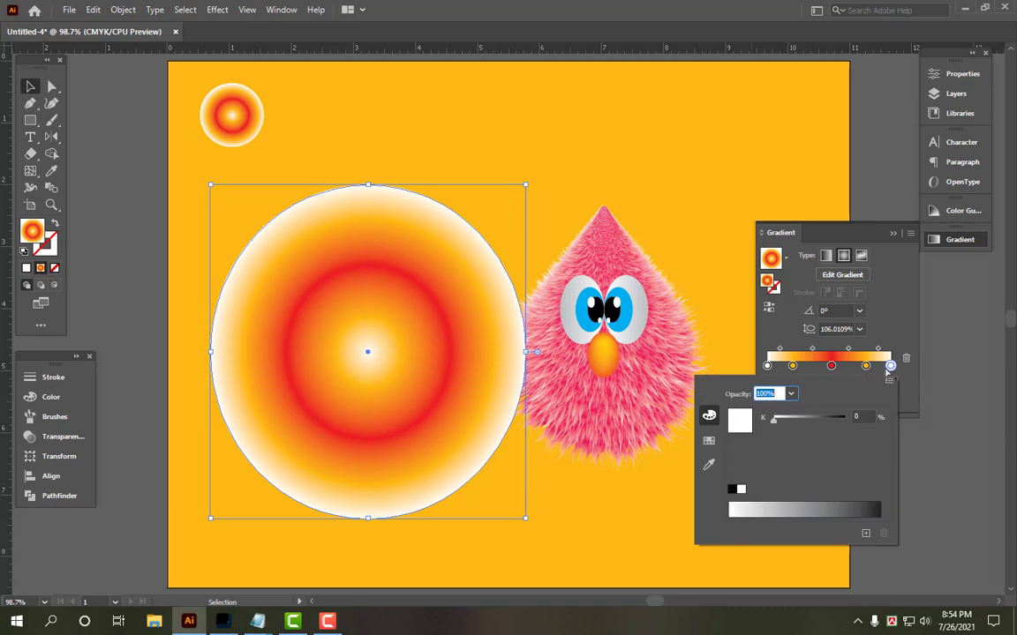
click(791, 394)
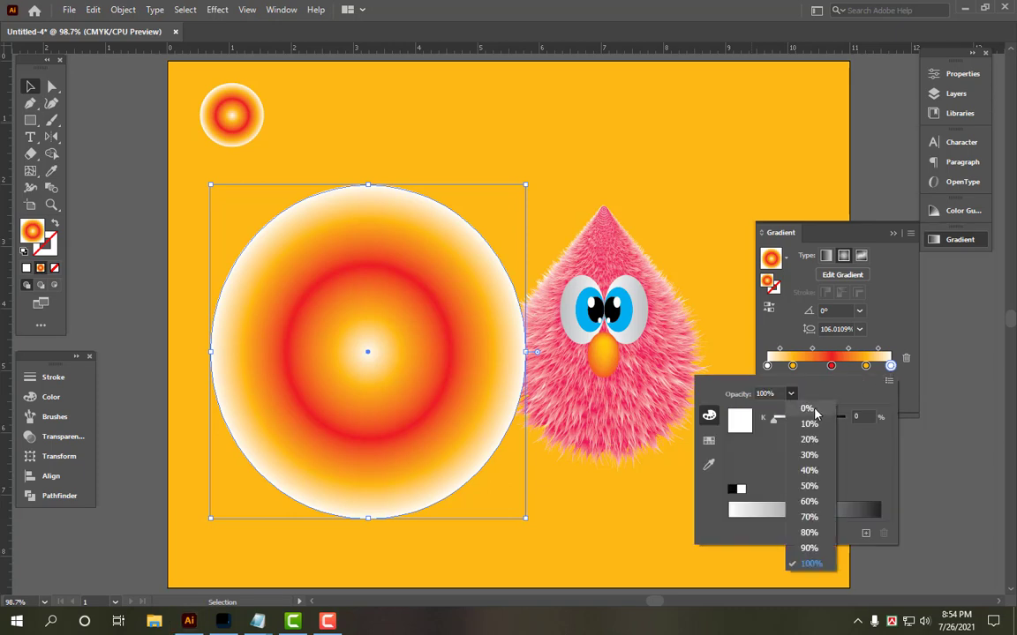
click(808, 409)
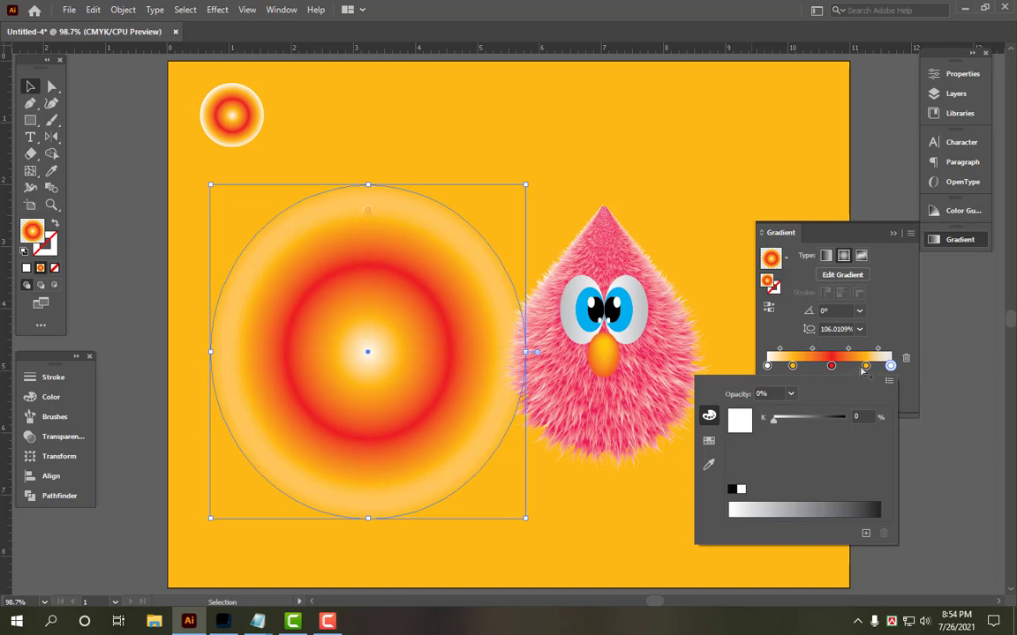
Step: Set the large oval's blending mode to Multiply
click(71, 397)
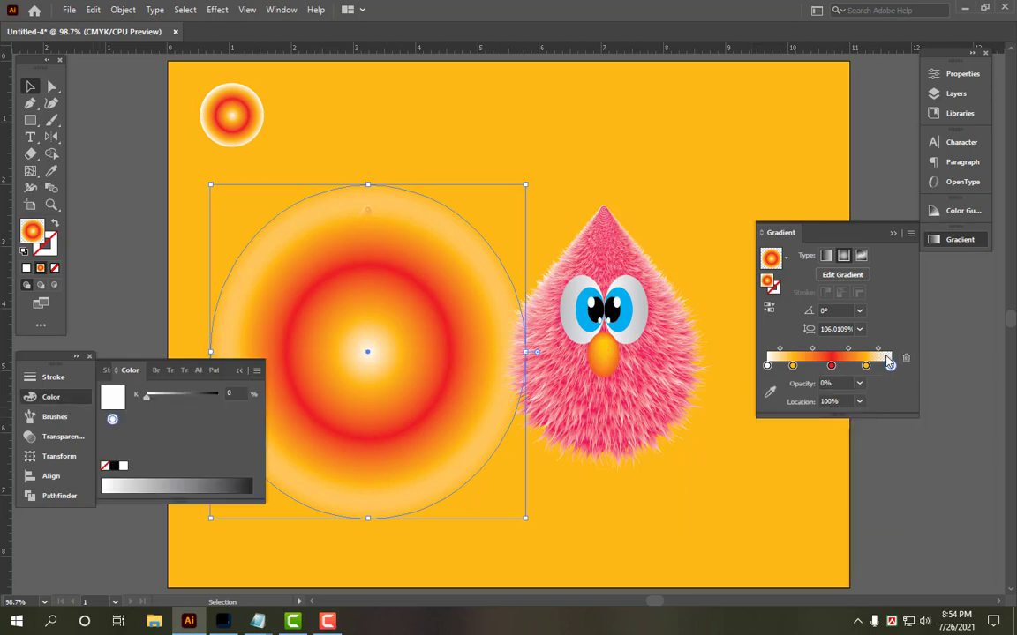
click(78, 438)
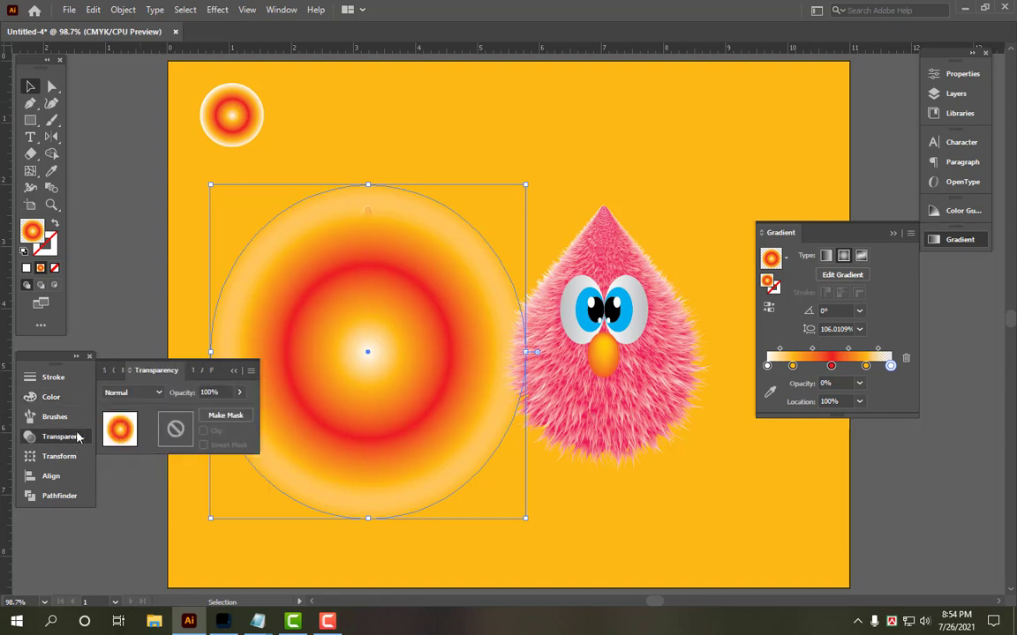
click(141, 393)
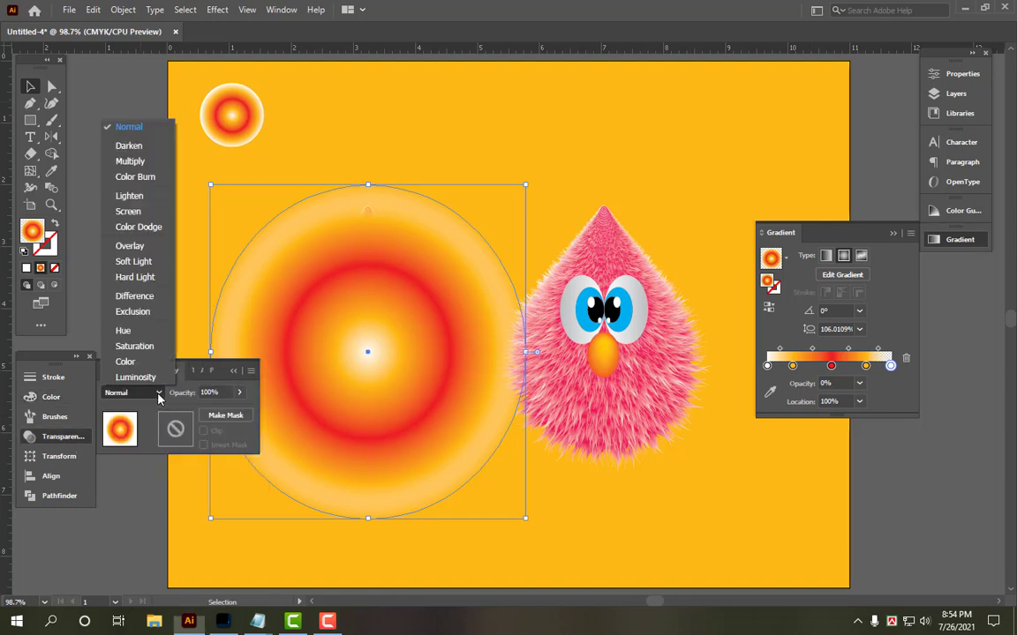
click(137, 162)
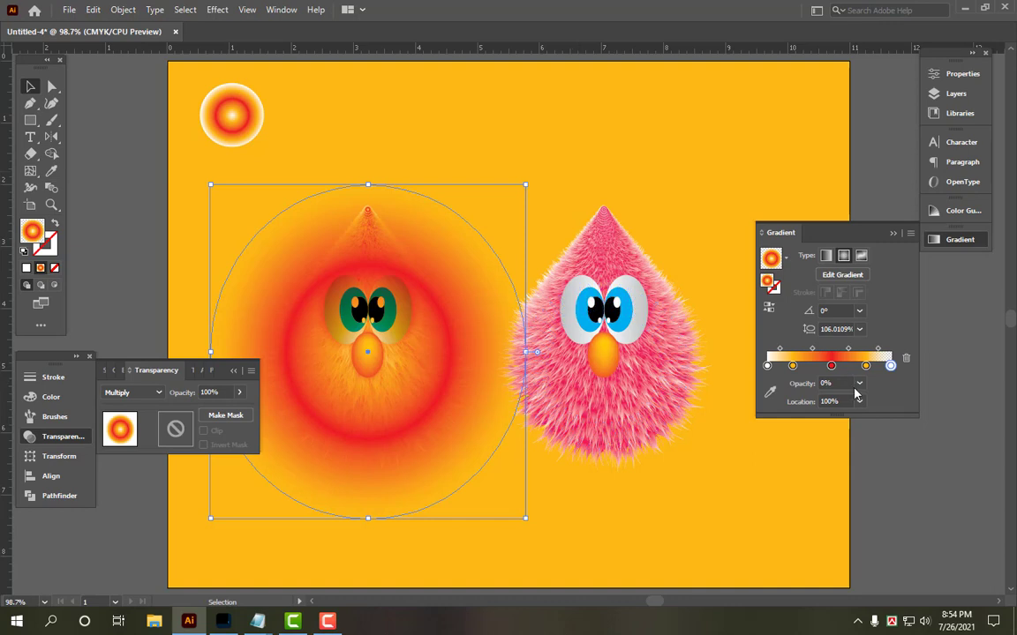
Step: Set the oval's innermost white gradient stop to 0% opacity
click(768, 366)
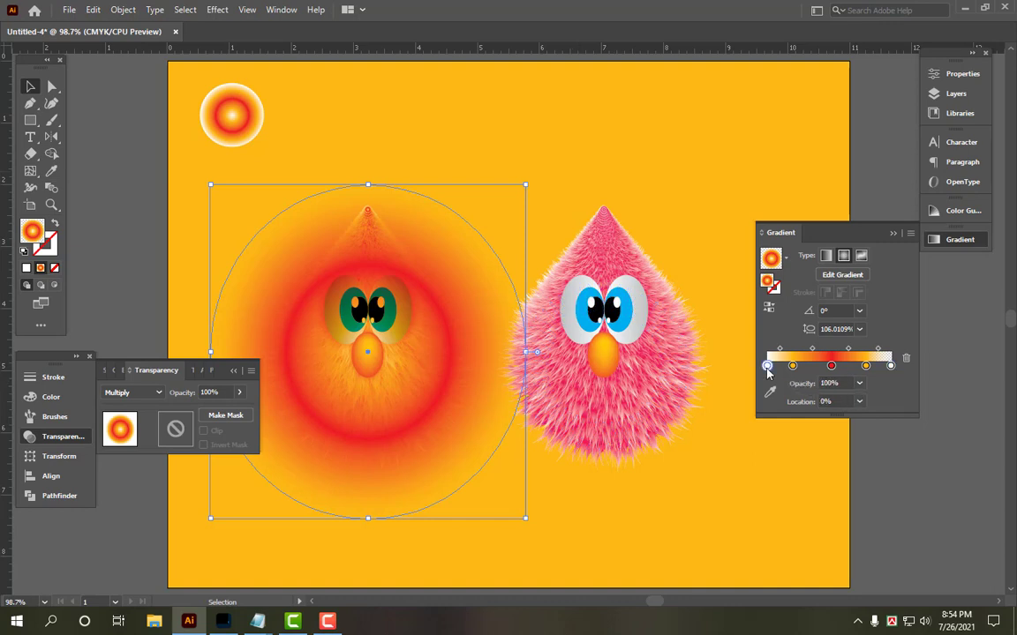
double_click(767, 365)
click(791, 393)
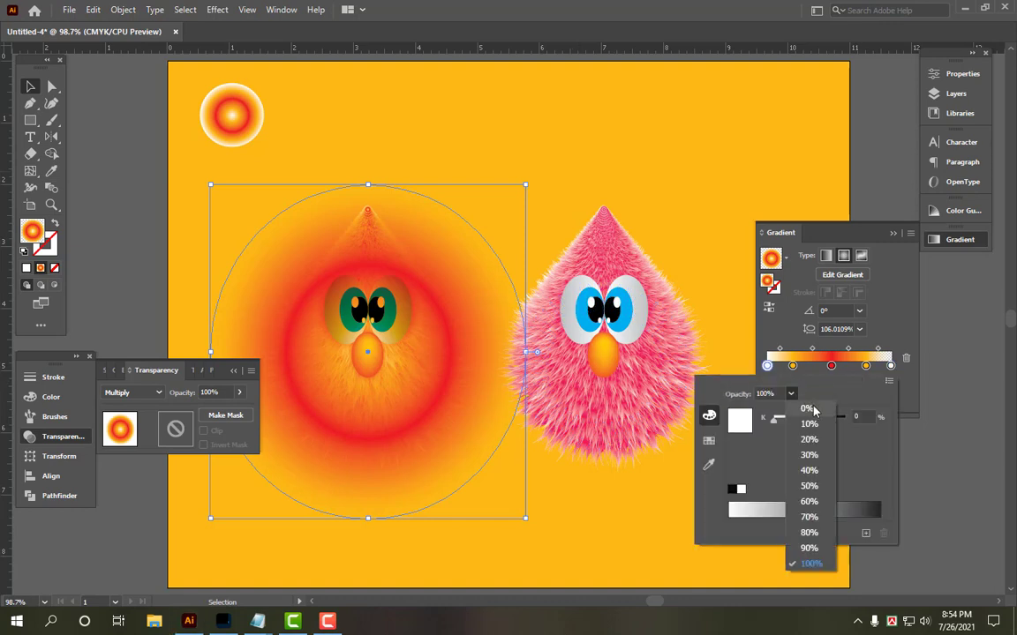
click(812, 410)
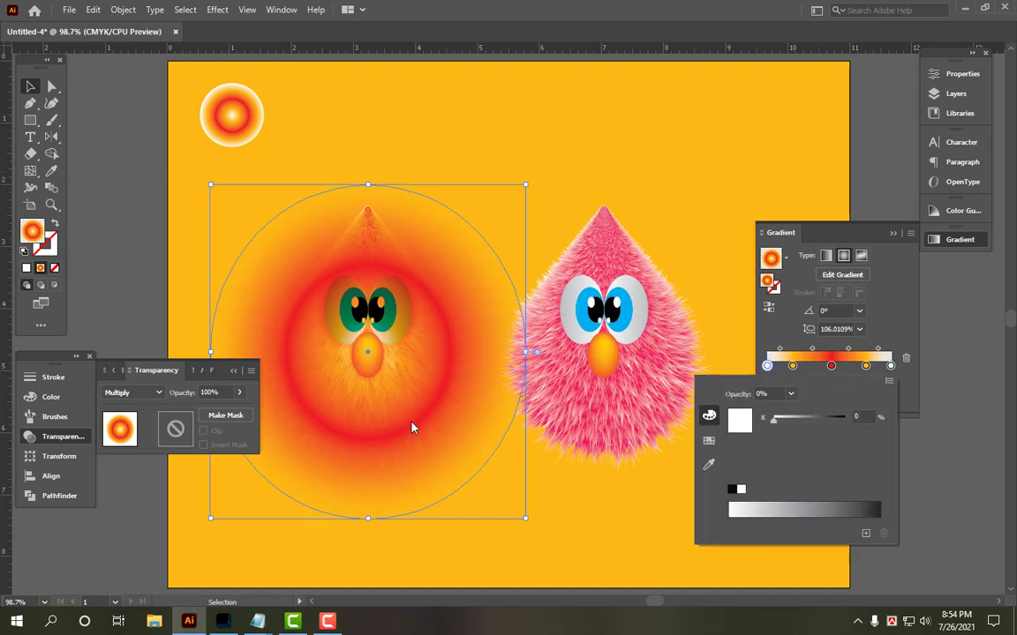
Step: Lower the large oval's overall opacity to 74%
click(239, 394)
click(239, 394)
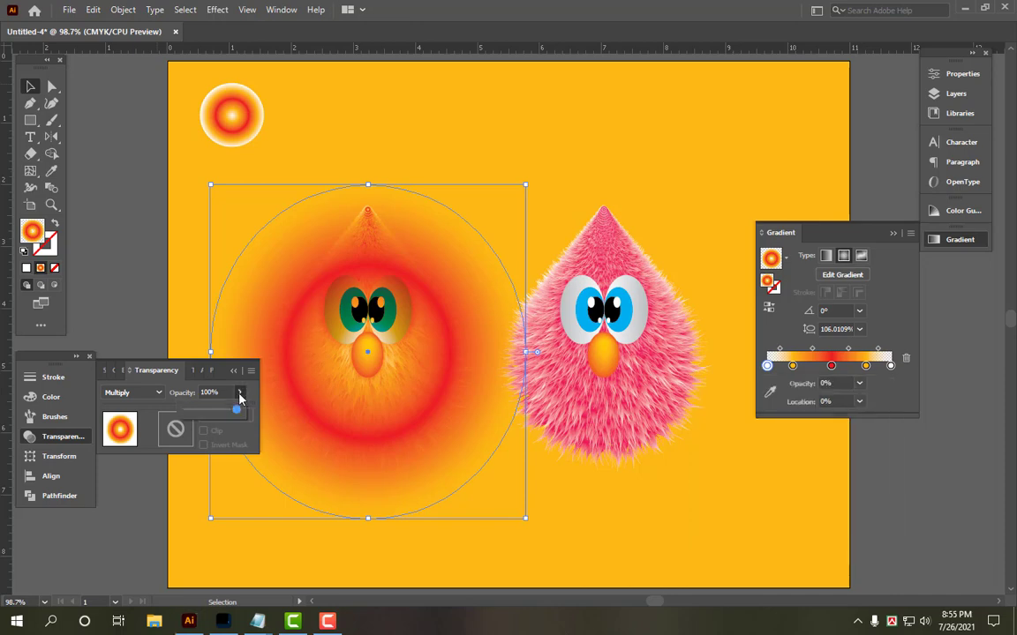
drag(236, 413, 220, 412)
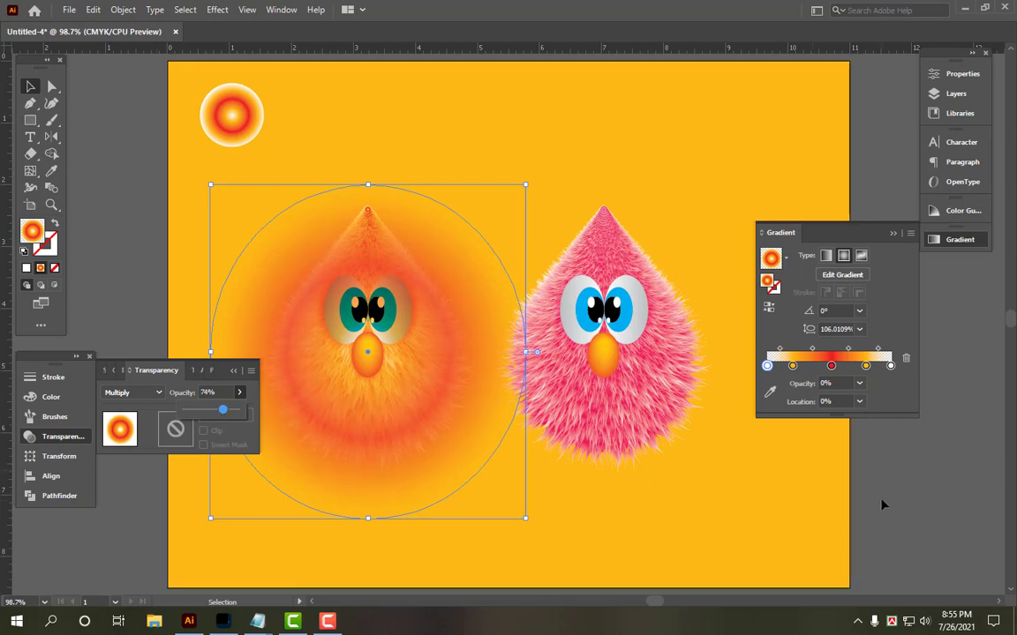
click(501, 449)
click(444, 470)
Step: Recolour the oval's red middle gradient stop to orange by setting its magenta to 80%
click(831, 366)
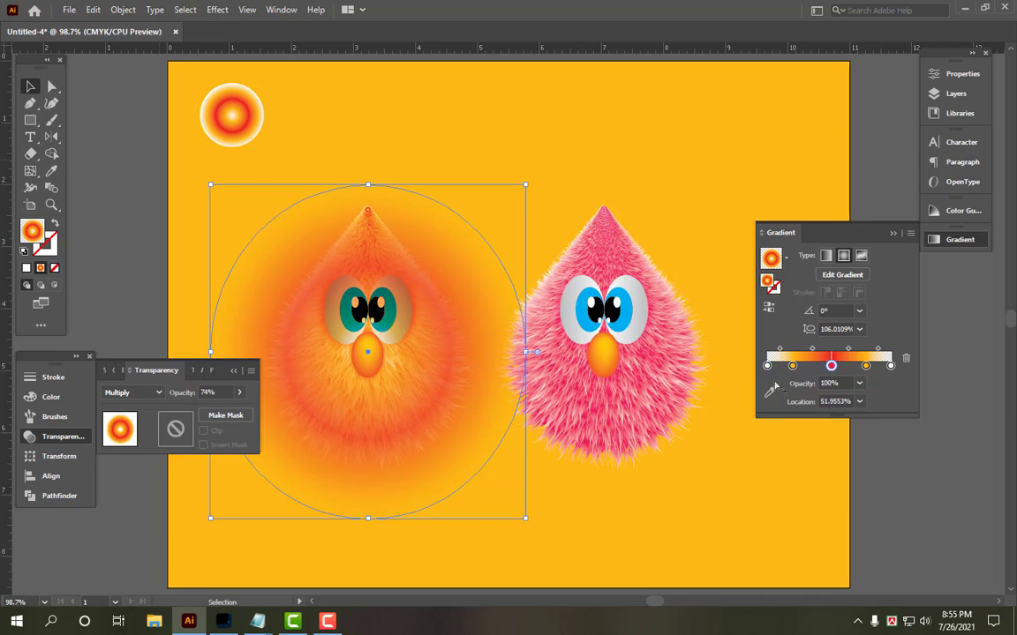
click(68, 399)
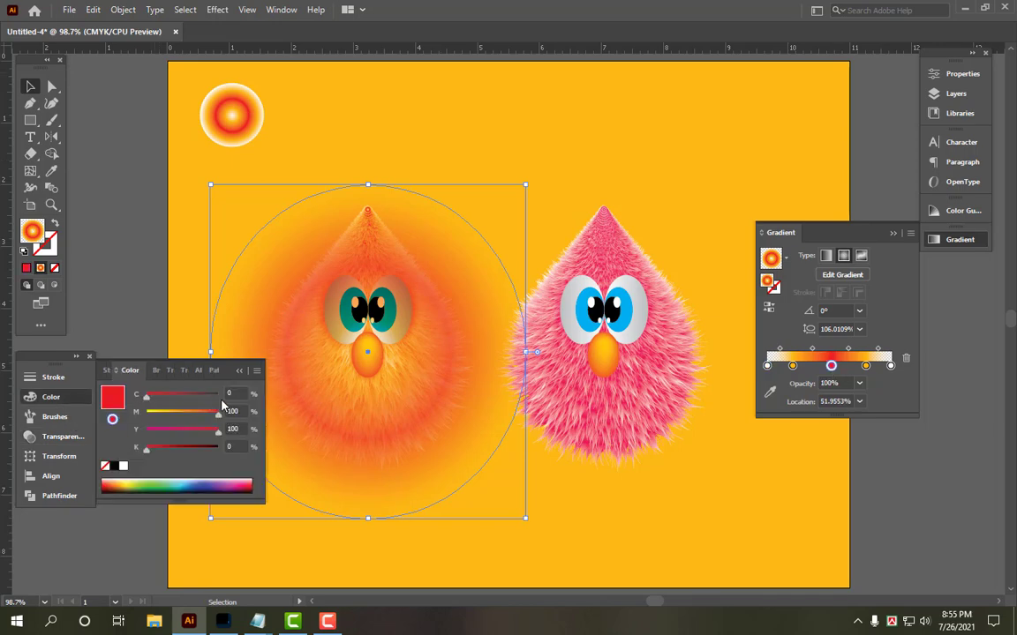
drag(241, 412, 194, 415)
text(80)
key(Return)
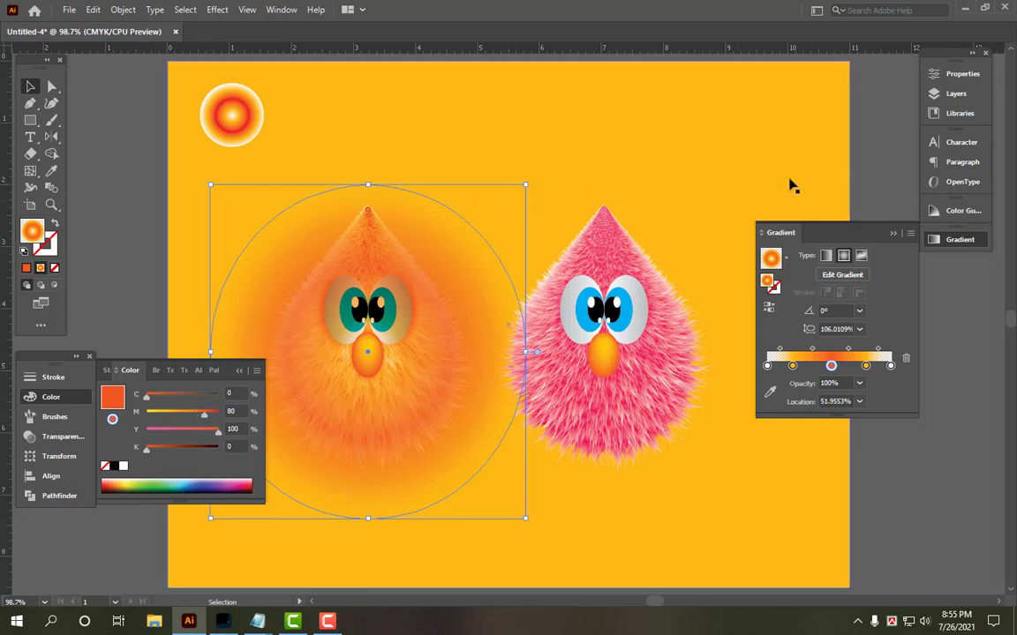
click(875, 150)
Step: Place the large oval glow behind the orange character, directly above the background rectangle
click(480, 332)
key(ctrl+shift+[)
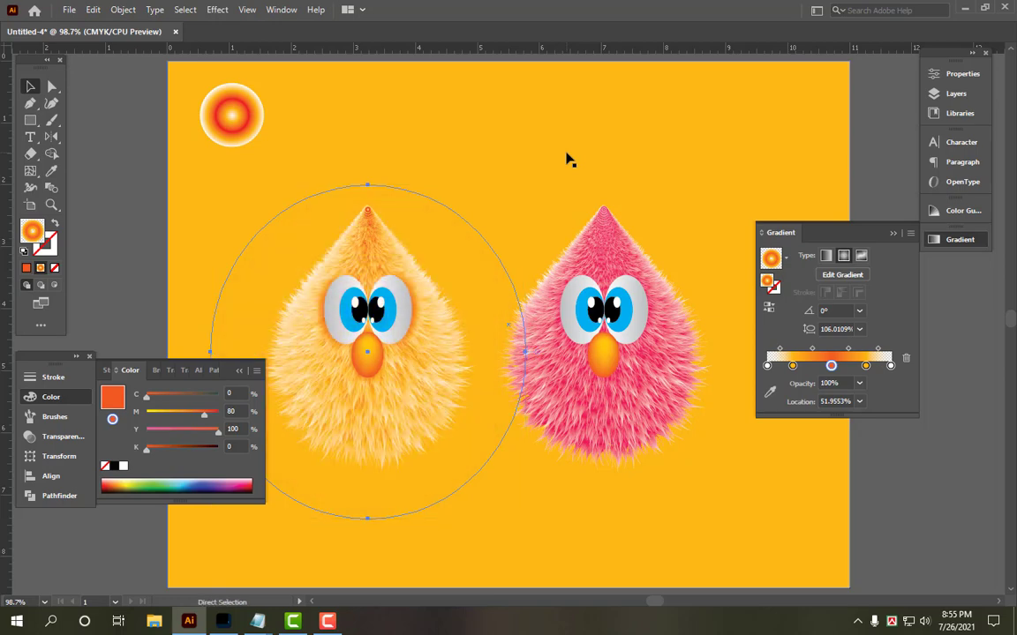
key(ctrl+])
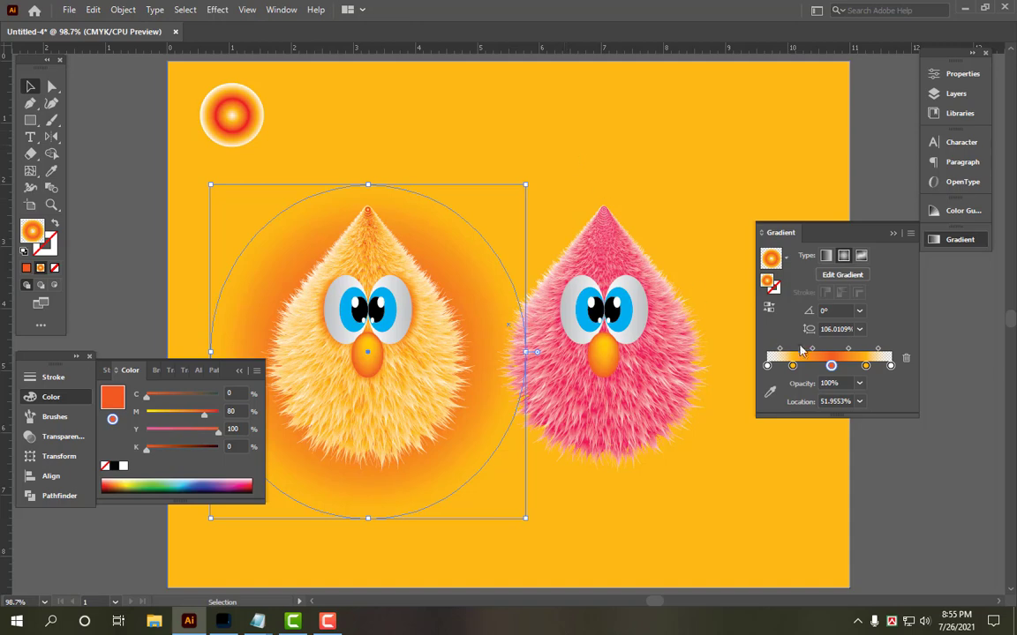
Step: Set the large oval glow's overall opacity to 30%
click(62, 436)
drag(218, 393, 165, 394)
text(30)
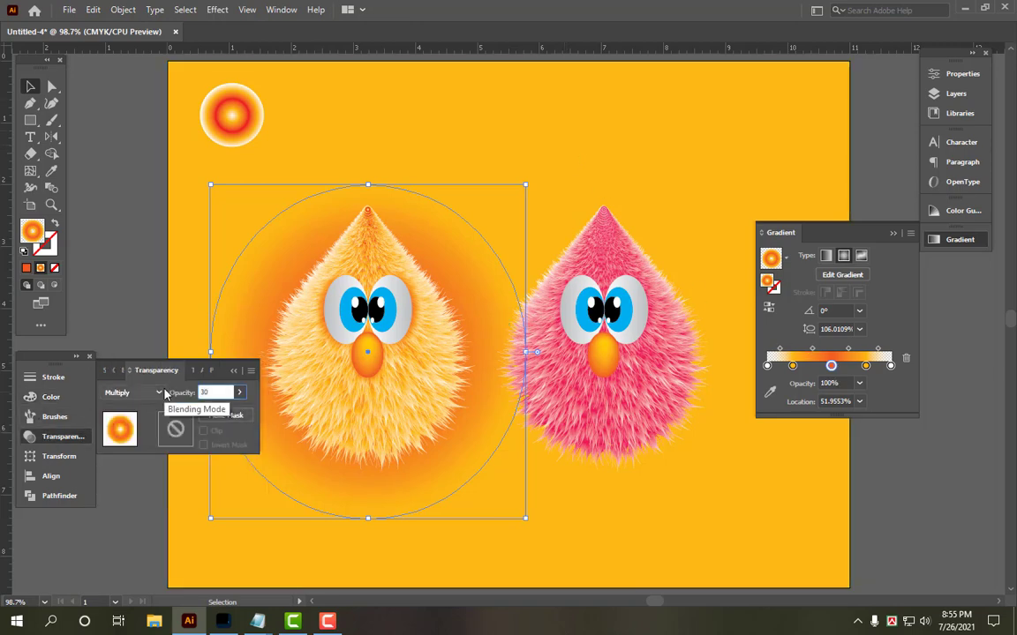
key(Return)
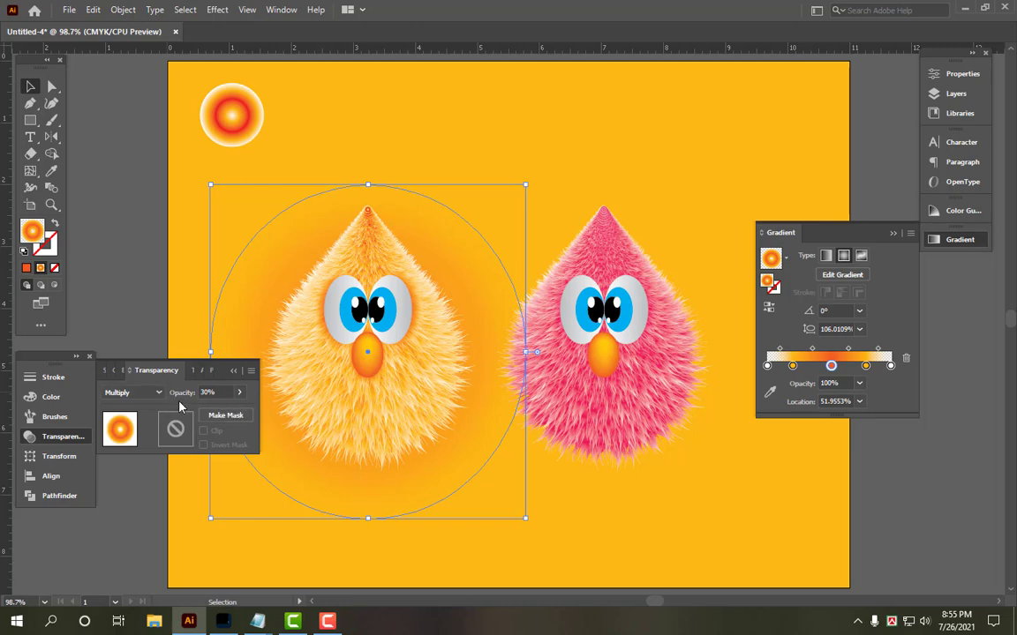
Step: Try an overall opacity of 50% on the oval glow behind the orange character
drag(179, 392, 164, 398)
text(50)
key(Return)
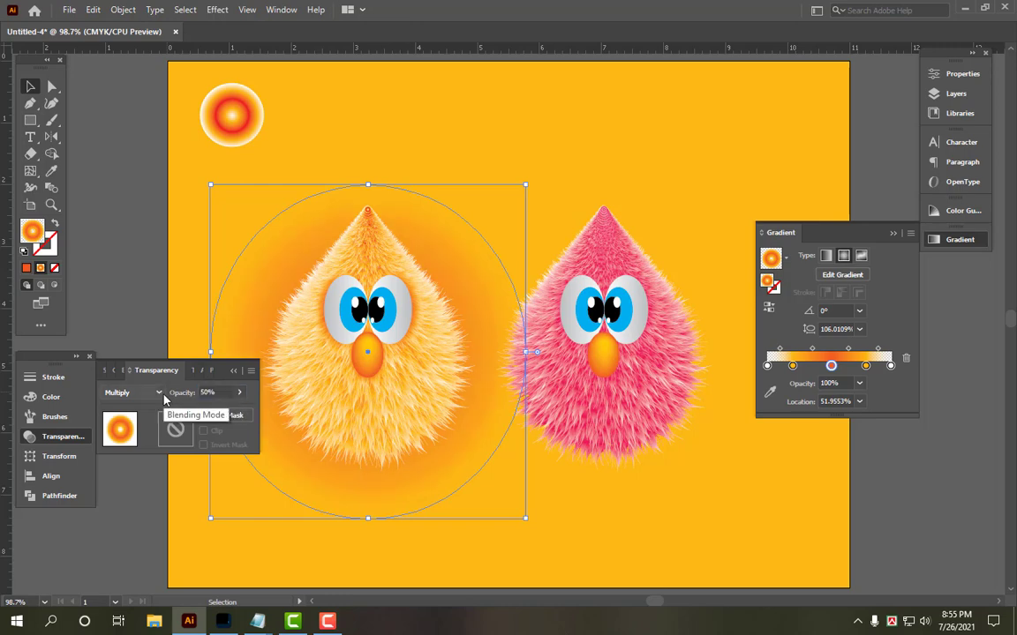
click(74, 441)
click(164, 517)
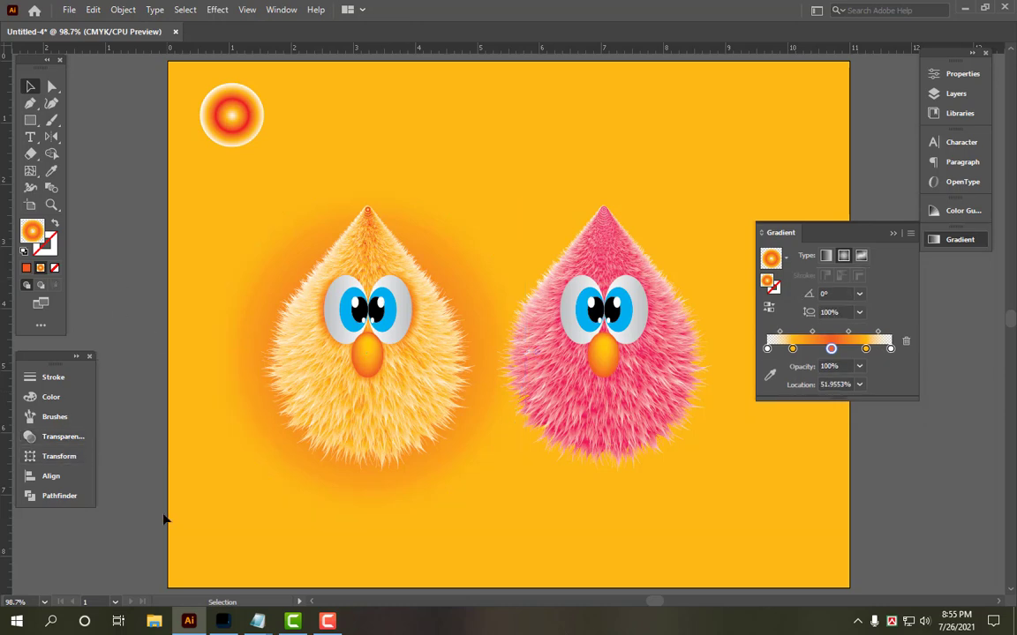
Step: Set the overall opacity of the orange character's oval glow to 30%
click(458, 287)
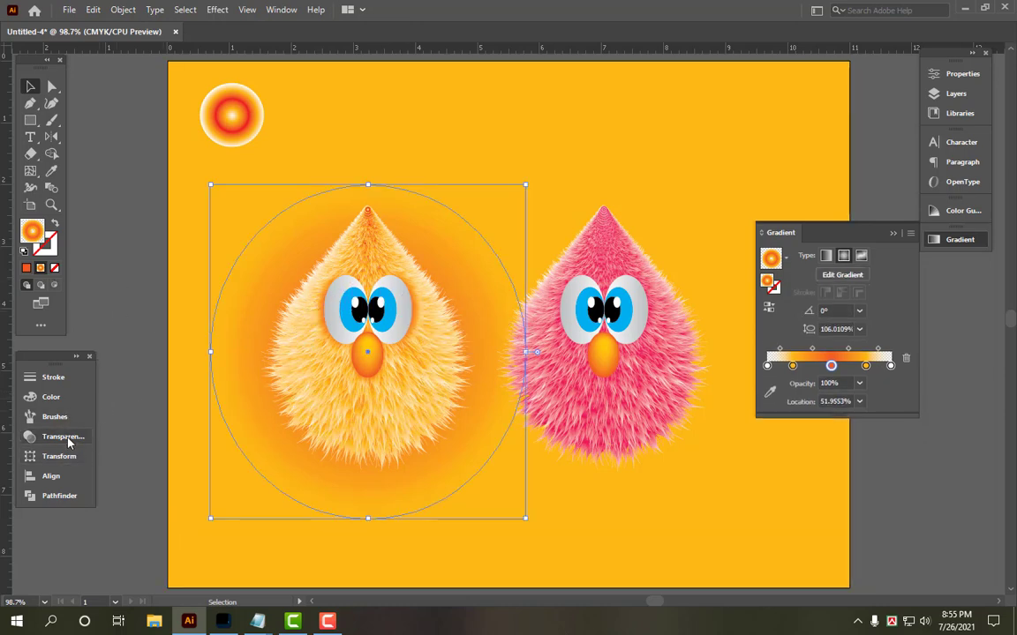
click(62, 436)
click(225, 392)
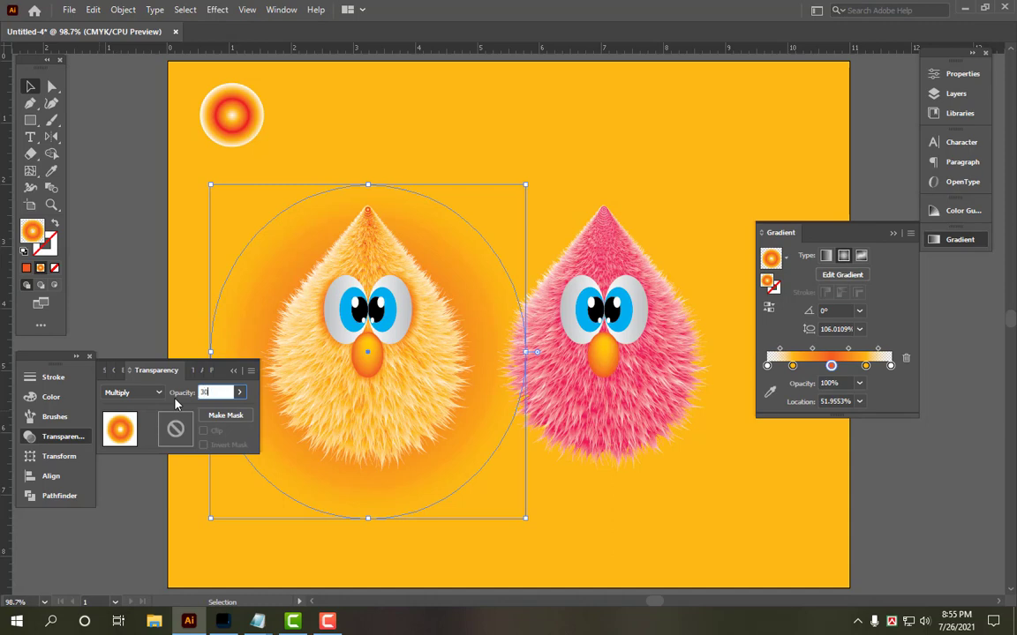
text(30)
key(Return)
click(115, 238)
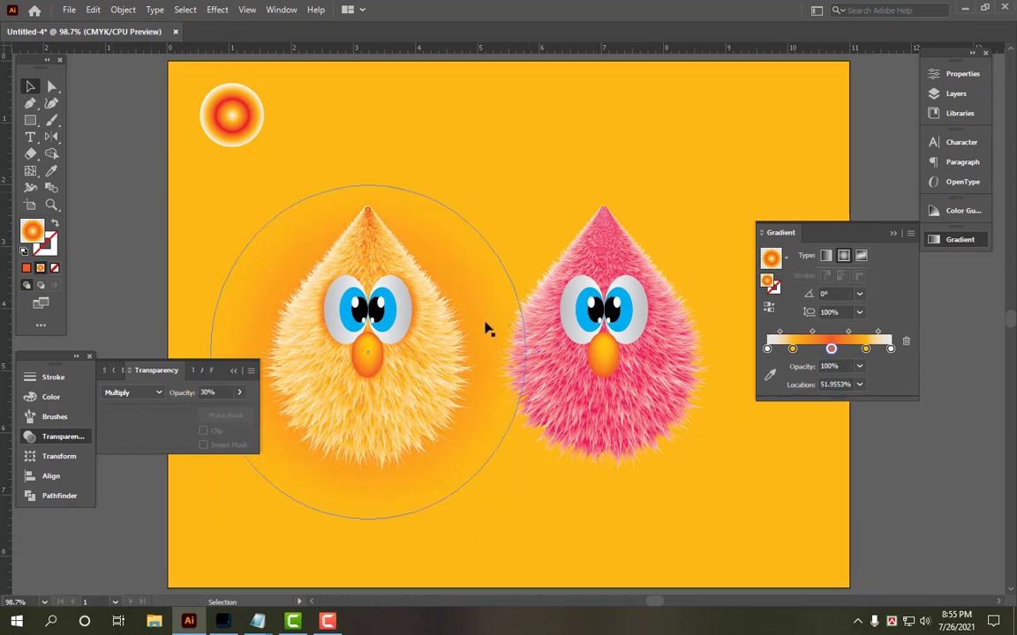
Step: Duplicate the orange character's oval glow horizontally so the copy is centred behind the pink character
click(474, 293)
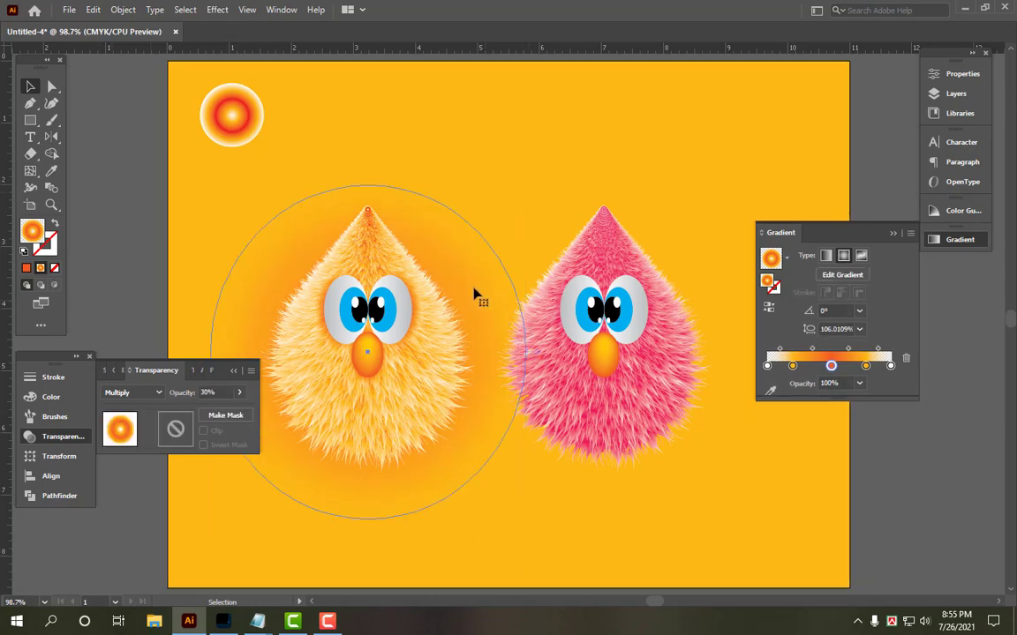
click(962, 243)
drag(480, 266, 715, 266)
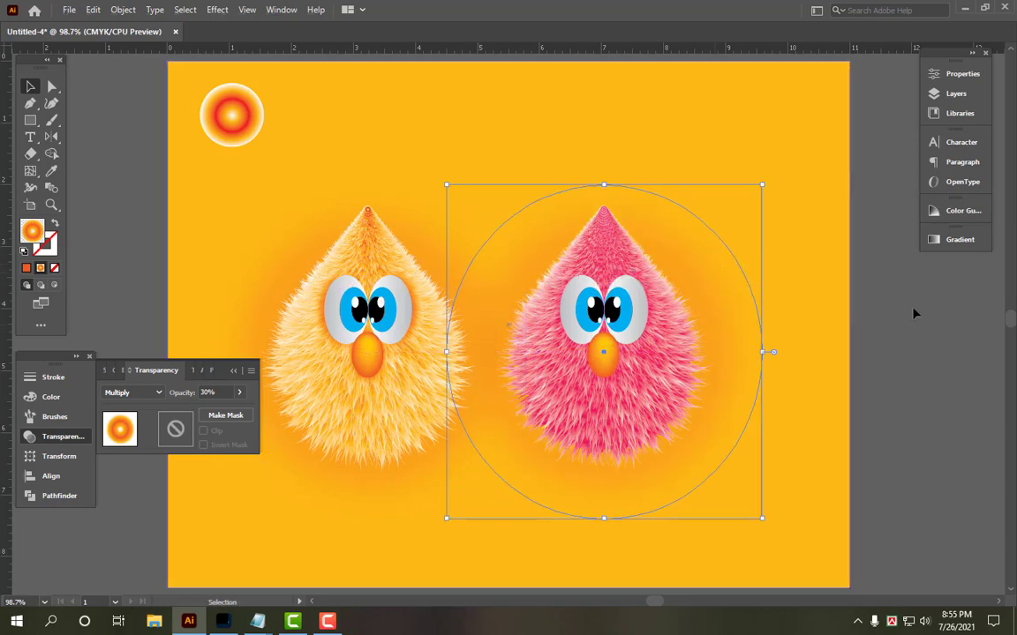
Step: Recolour the copied glow to pink by setting yellow to 0% on its middle gradient stop and both orange stops beside it
click(962, 240)
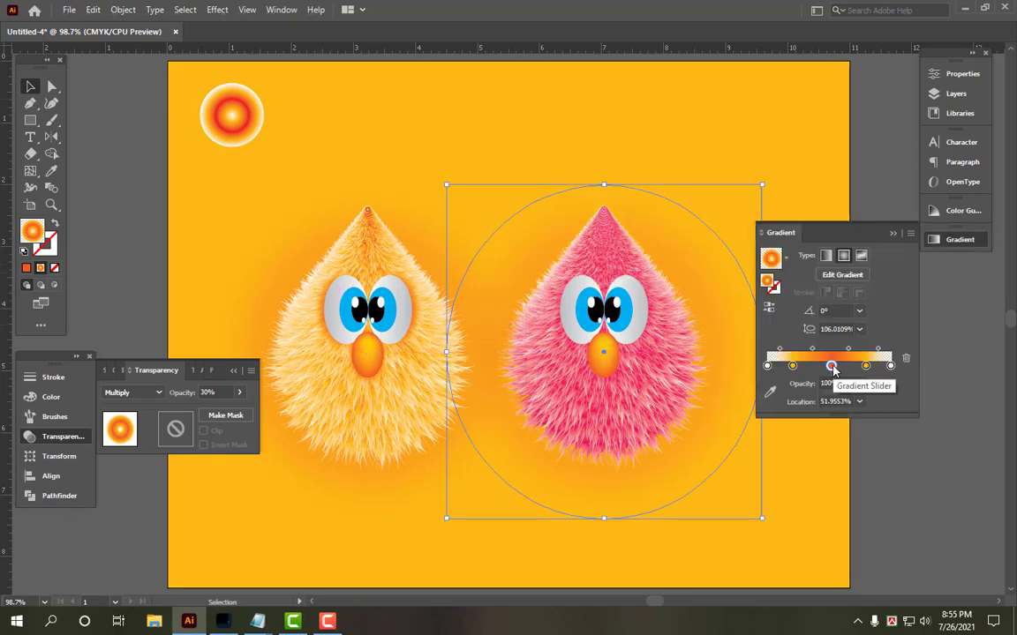
click(59, 398)
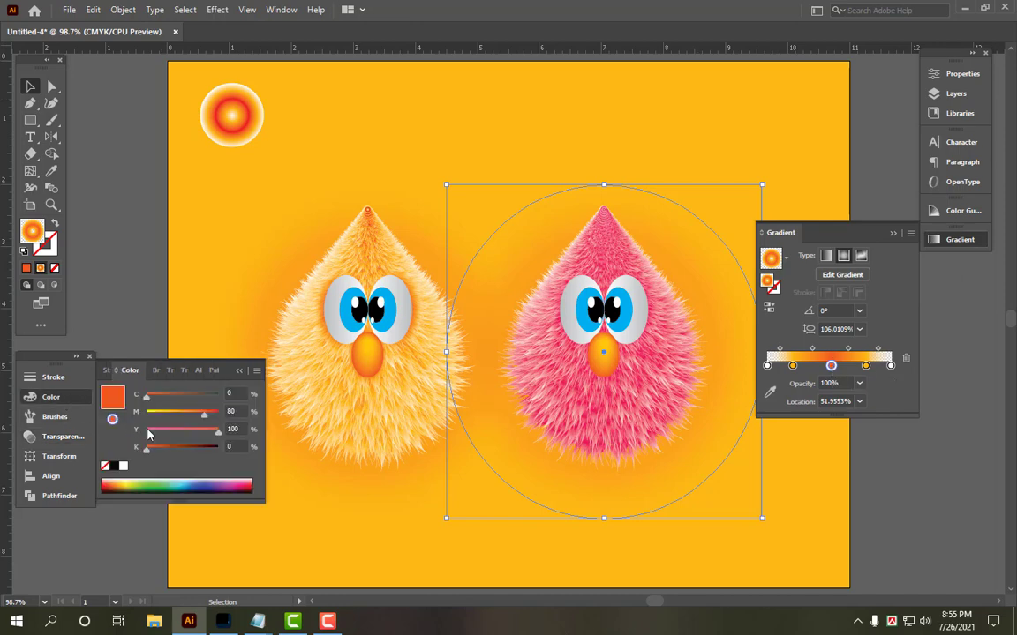
drag(218, 433, 119, 430)
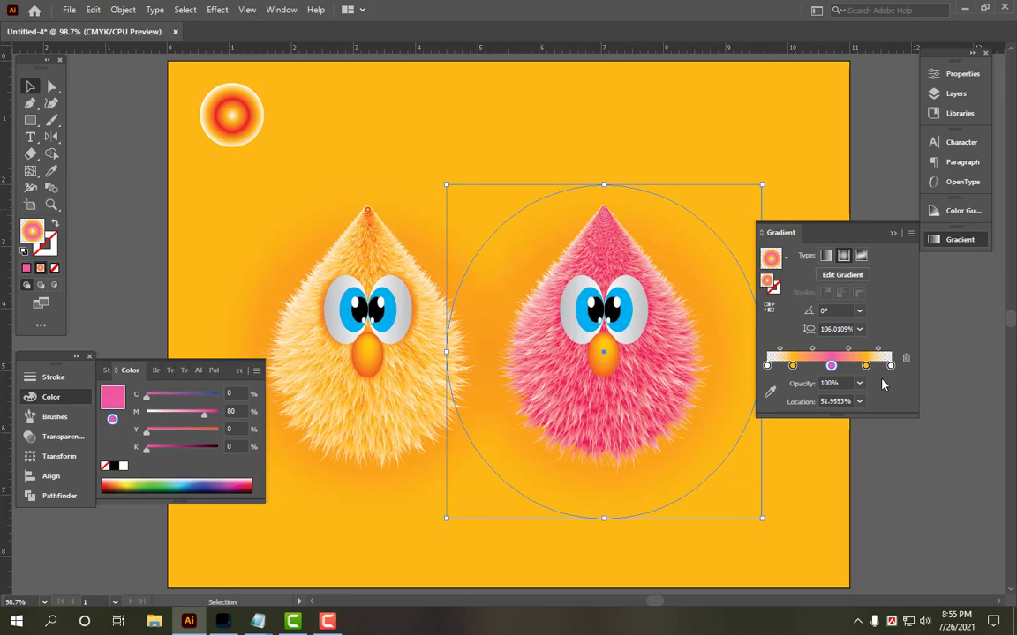
click(866, 366)
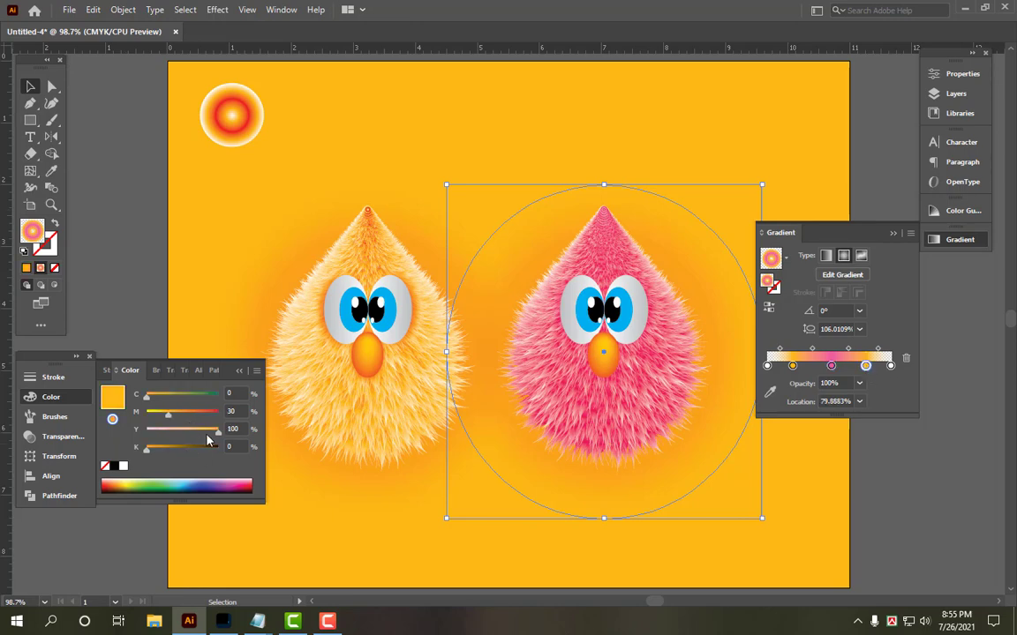
drag(210, 437, 141, 433)
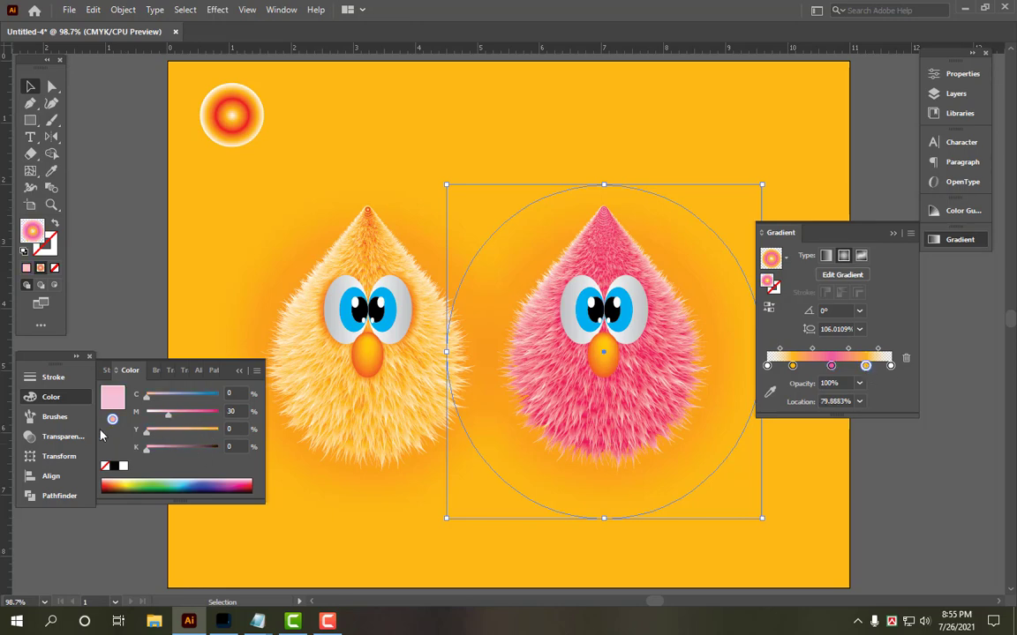
click(792, 367)
drag(214, 432, 145, 433)
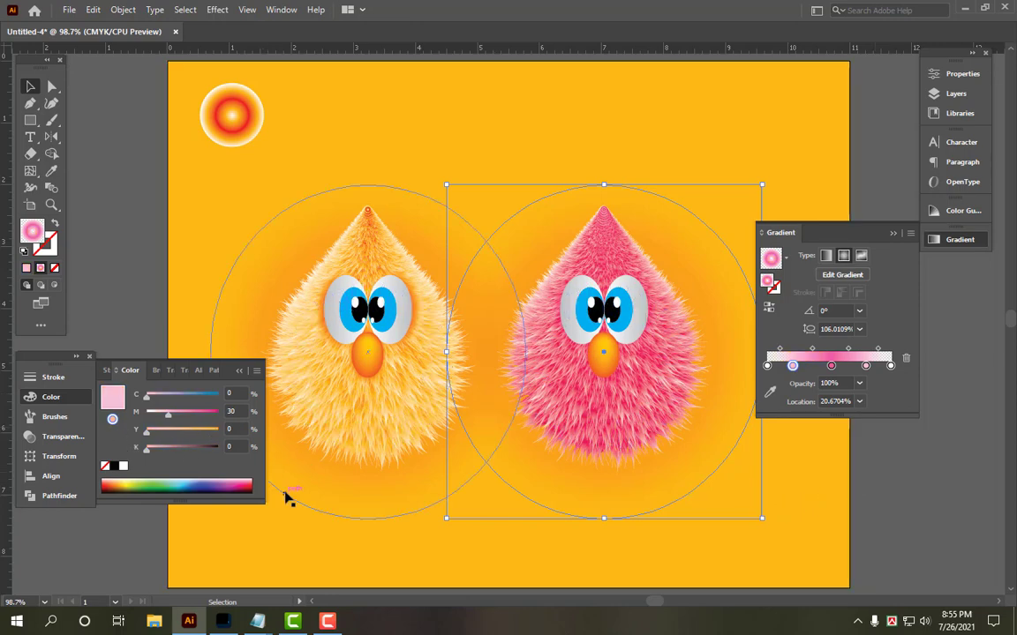
Step: Set the overall opacity of the pink character's glow to 50%
click(66, 438)
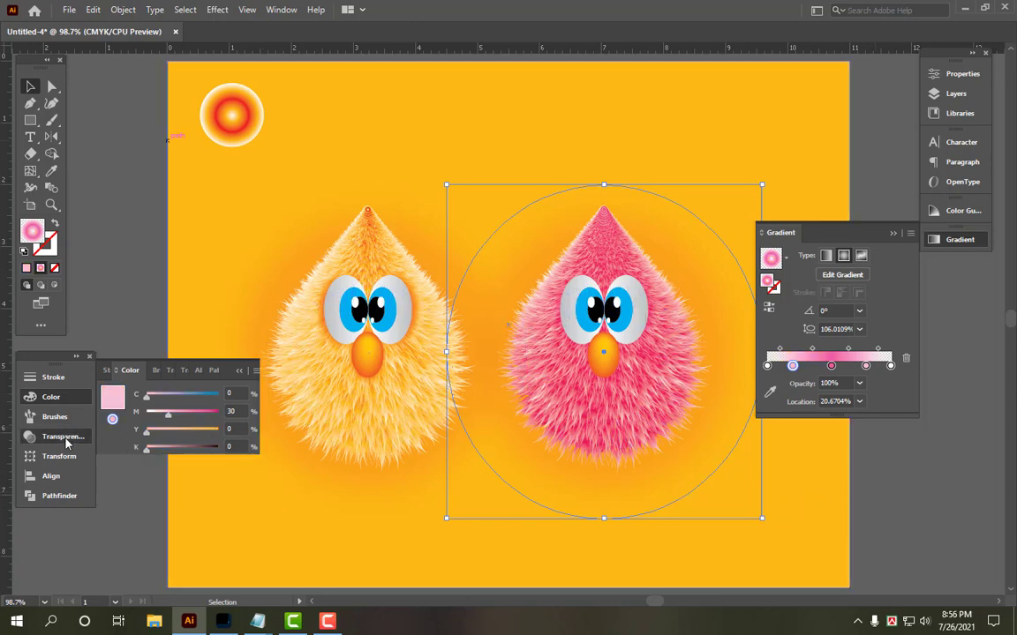
click(187, 395)
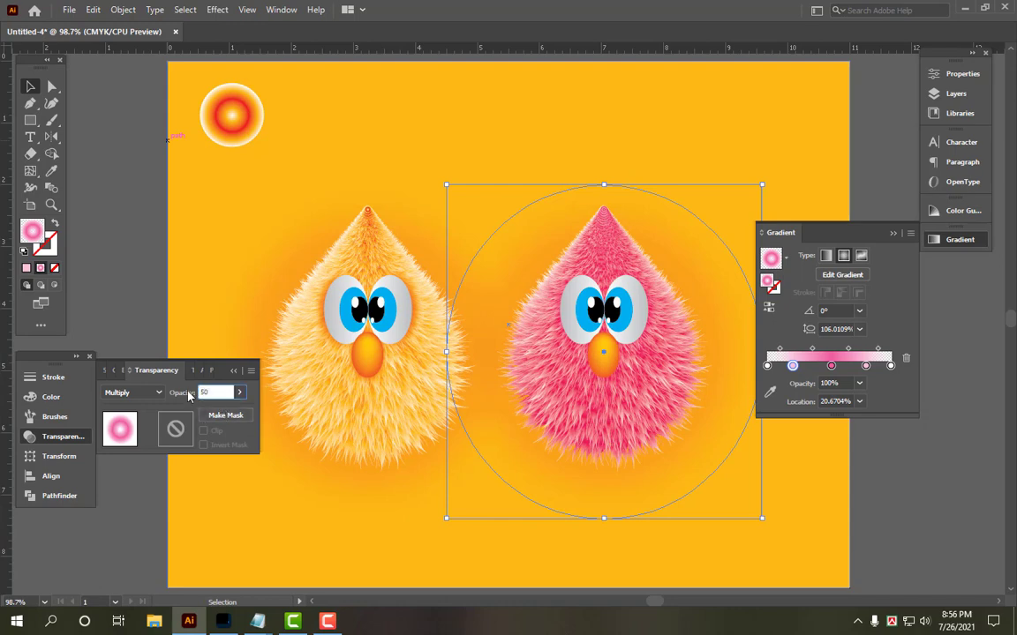
text(50)
key(Return)
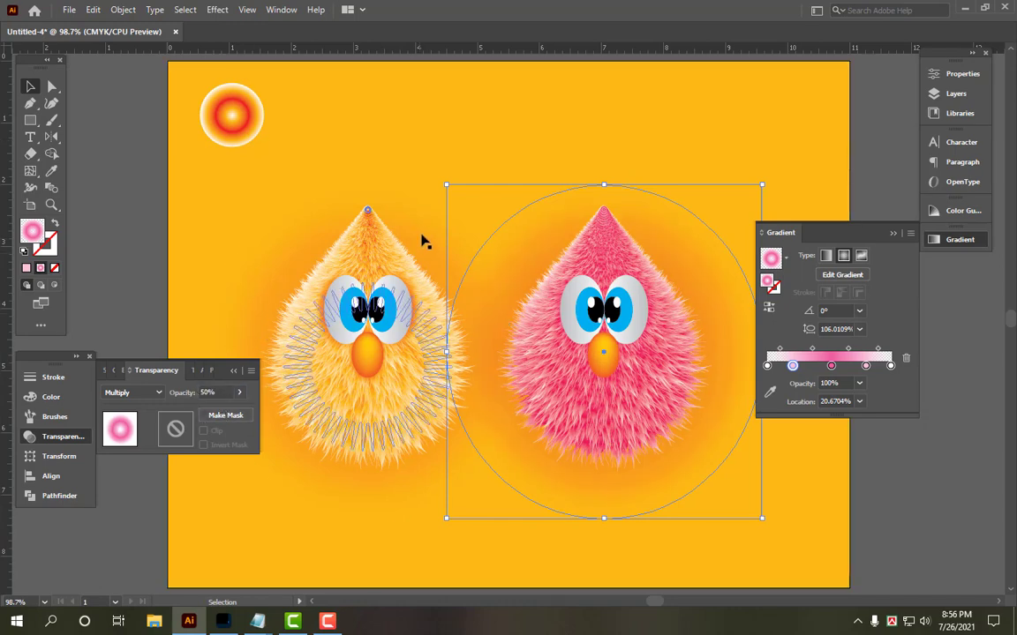
Step: Try 100% magenta on the middle gradient stop of the pink character's glow, and undo it
click(422, 240)
click(680, 272)
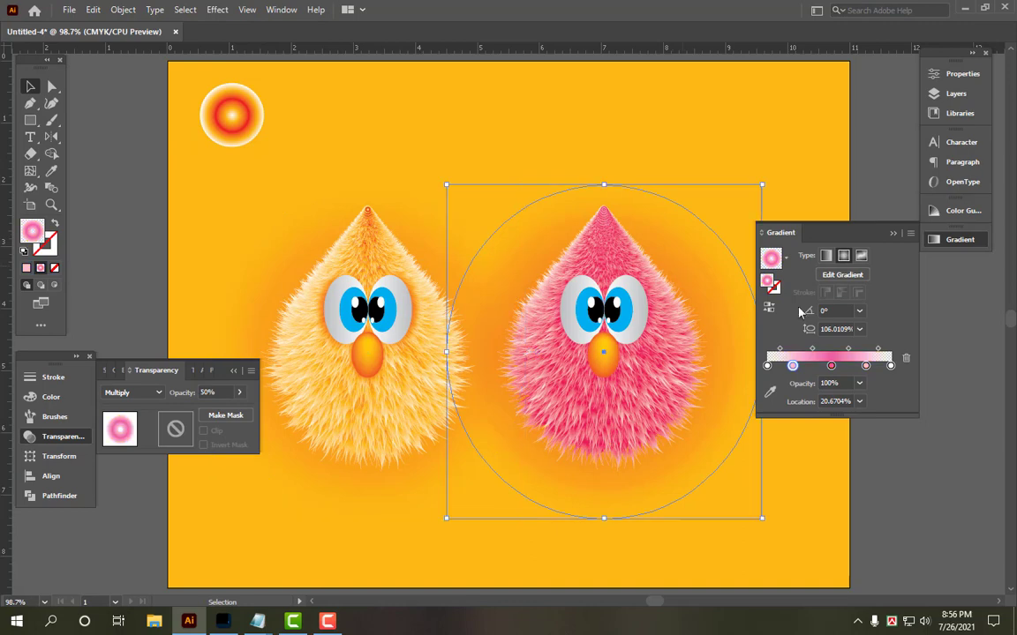
click(831, 366)
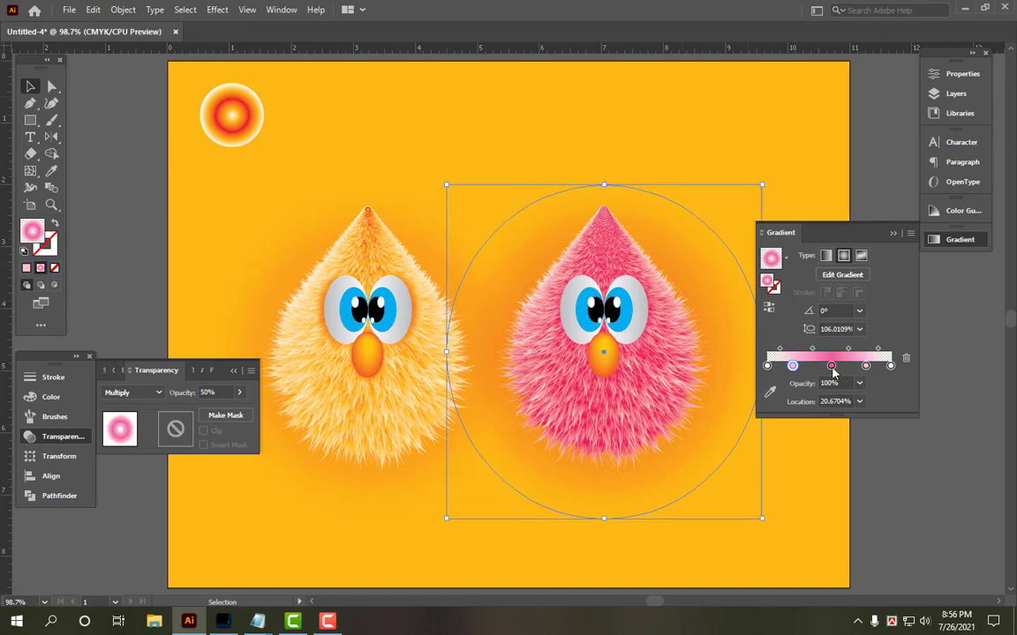
click(67, 398)
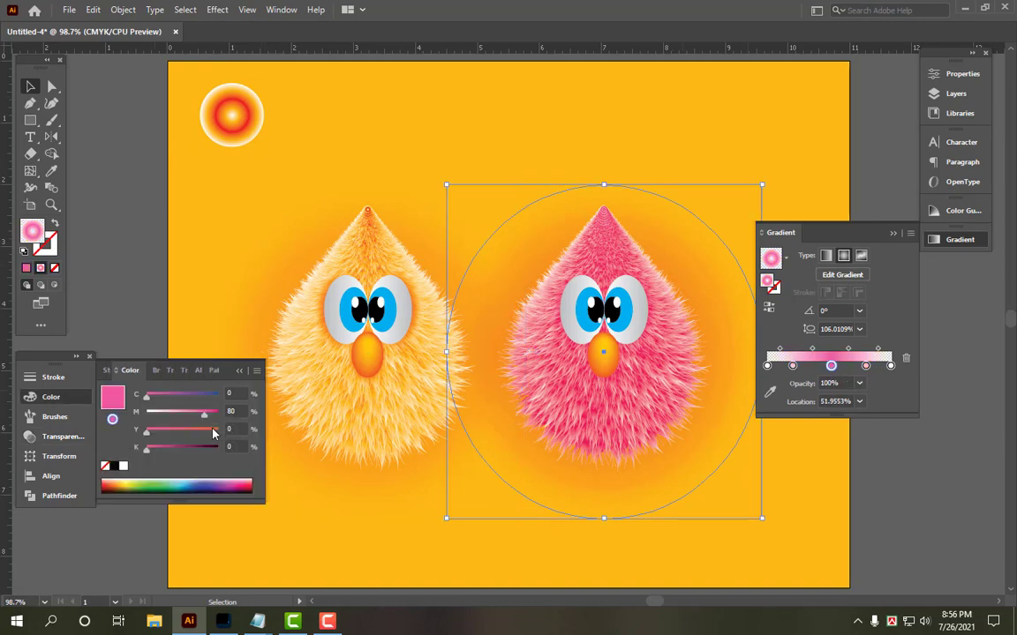
drag(208, 420, 255, 415)
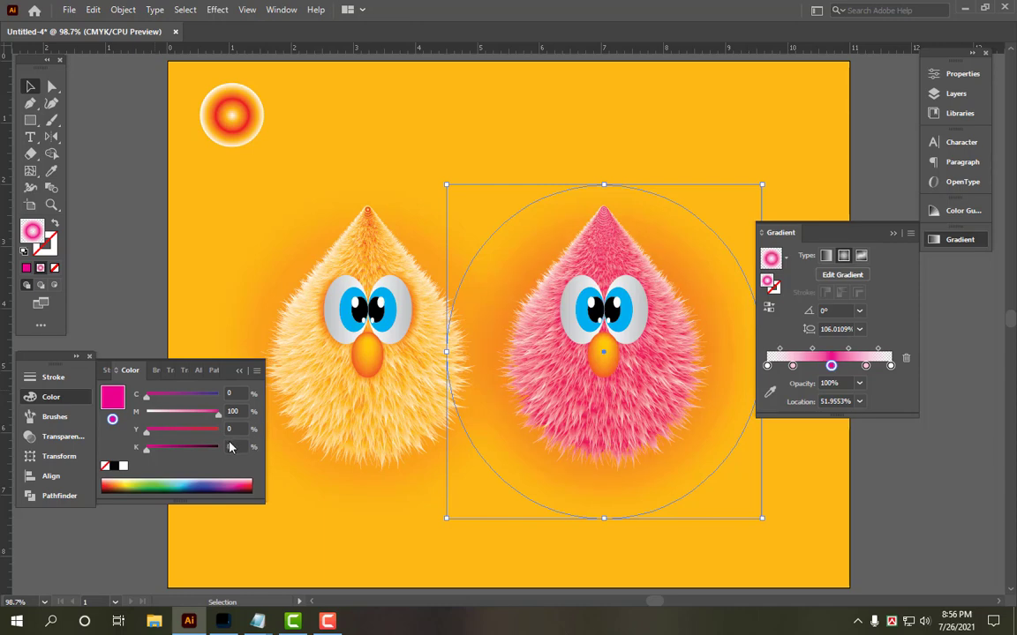
key(z)
key(ctrl+z)
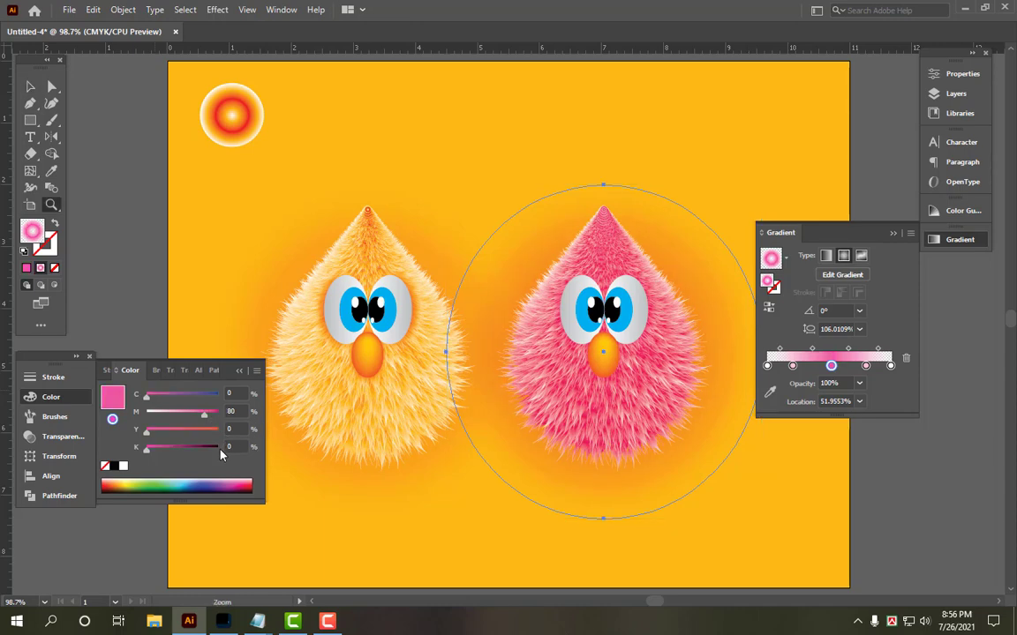
key(v)
click(33, 400)
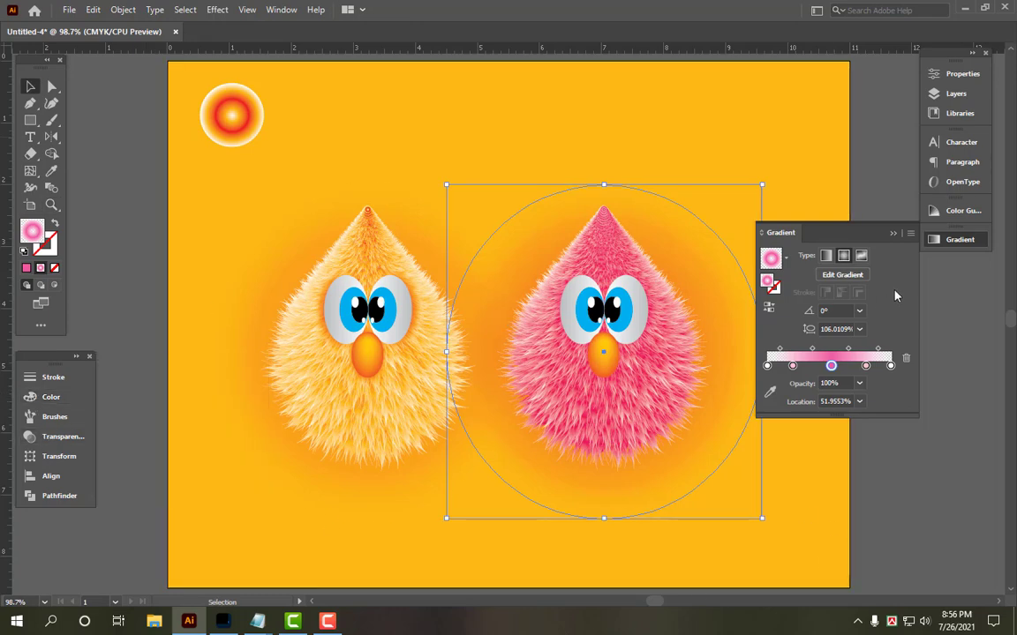
Step: Duplicate both oval glows in place and flatten the copies vertically into thin ellipses beneath the characters
click(955, 243)
click(944, 356)
key(ctrl+0)
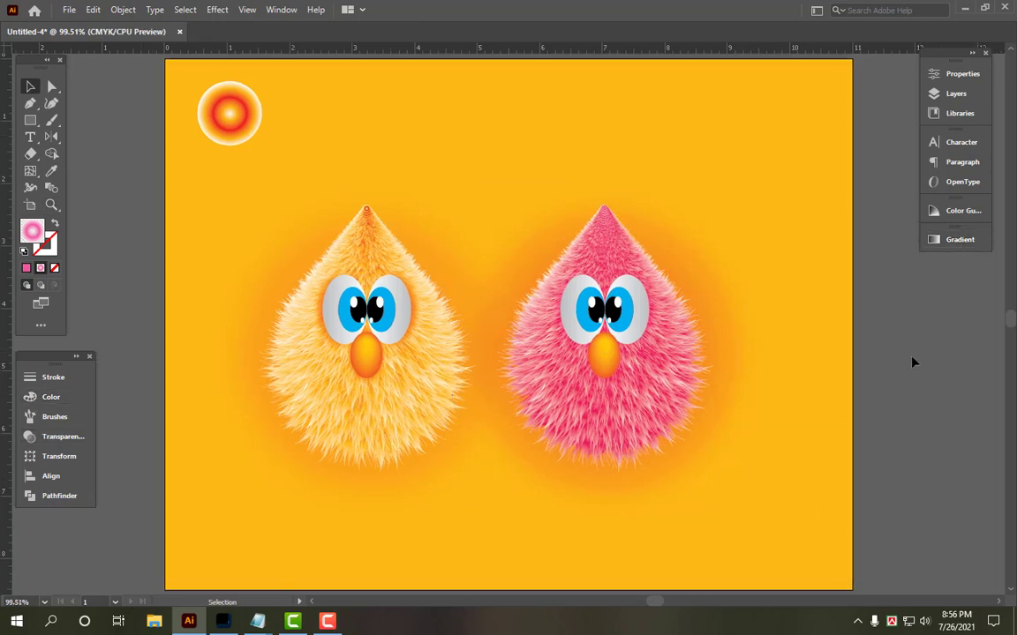
click(443, 222)
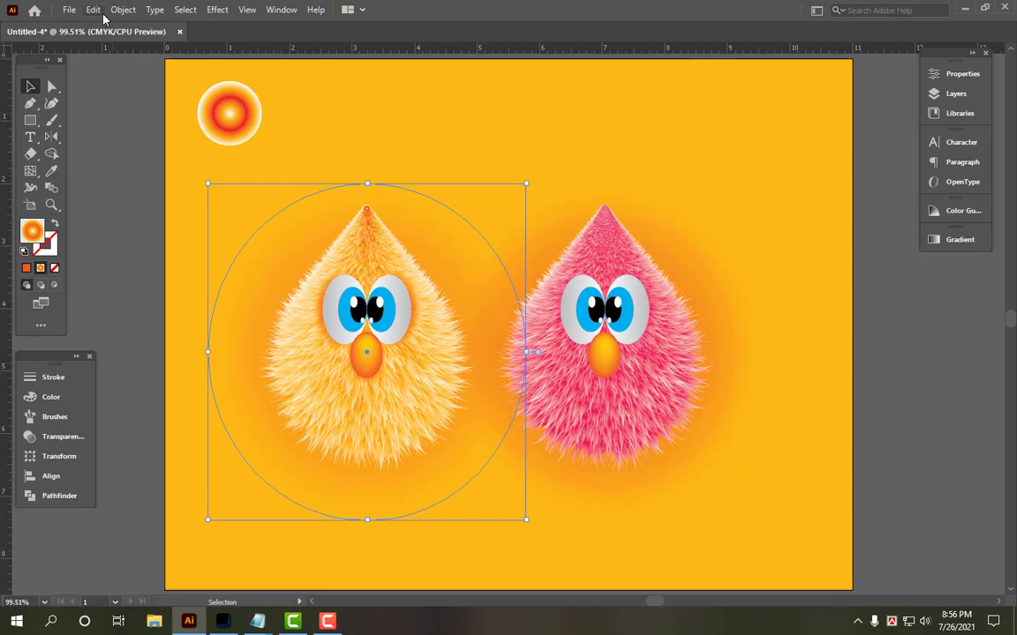
shift+click(685, 234)
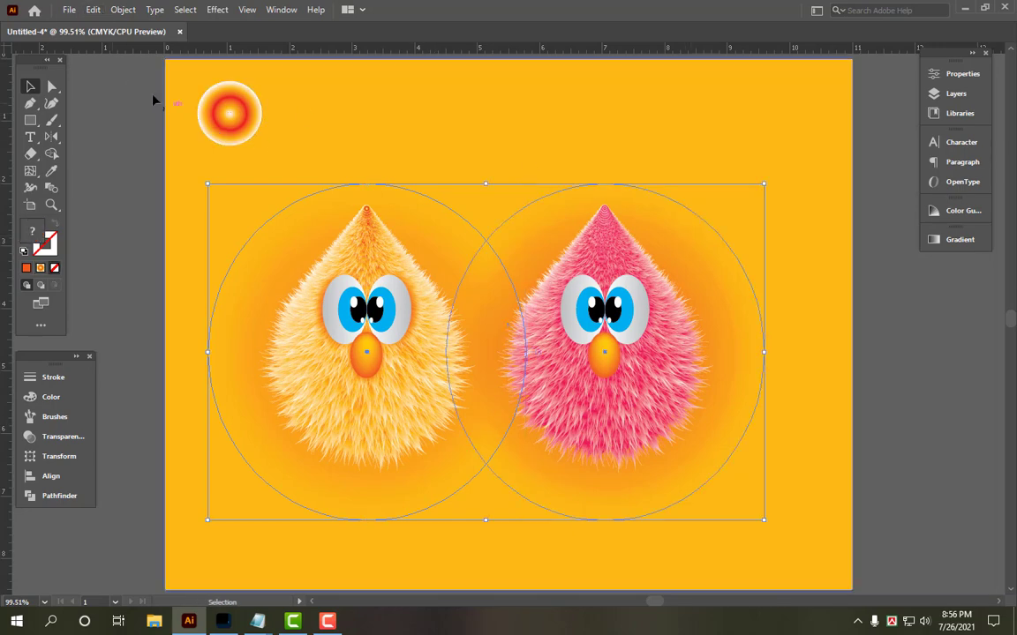
click(94, 10)
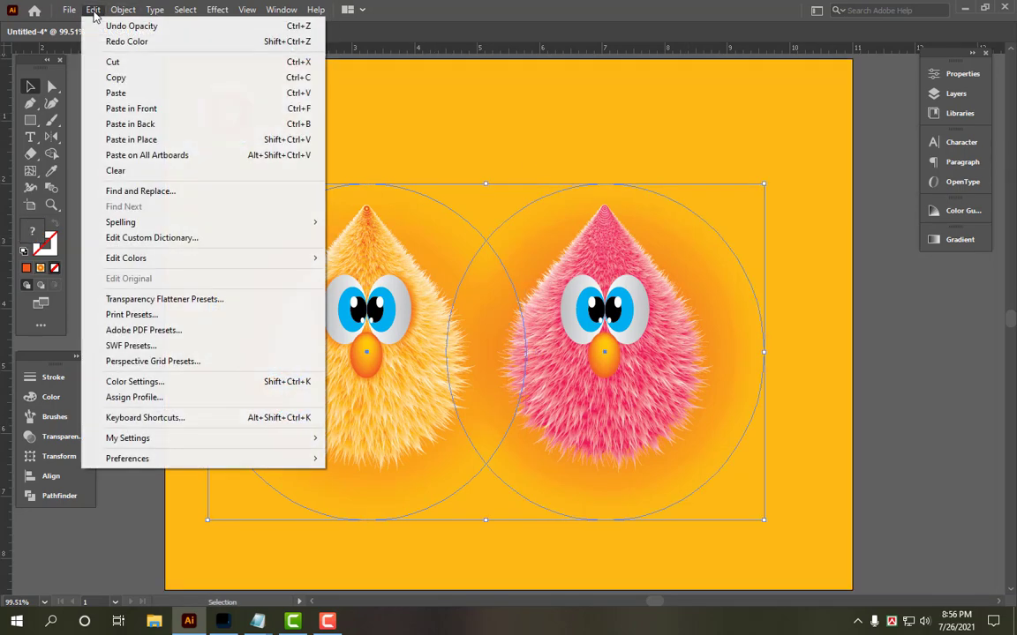
click(104, 74)
click(92, 10)
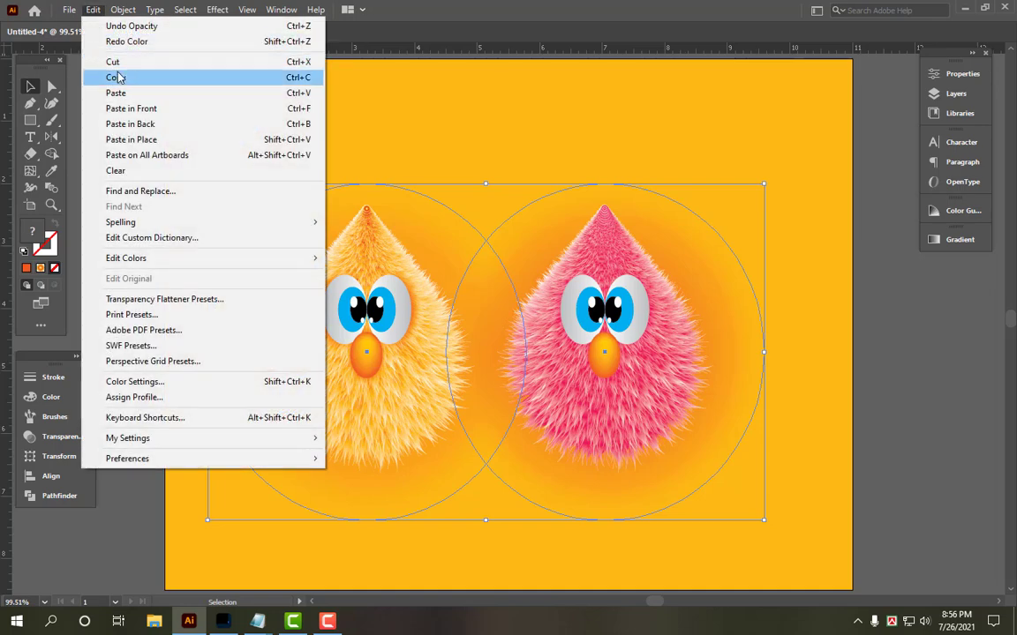
click(133, 139)
drag(487, 185, 507, 478)
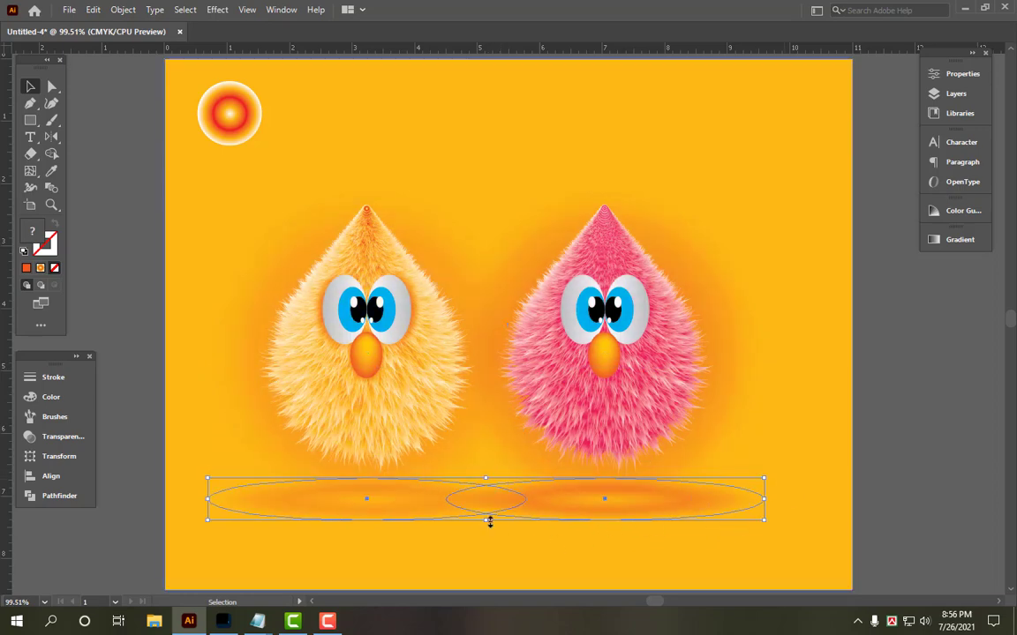
drag(488, 519, 490, 509)
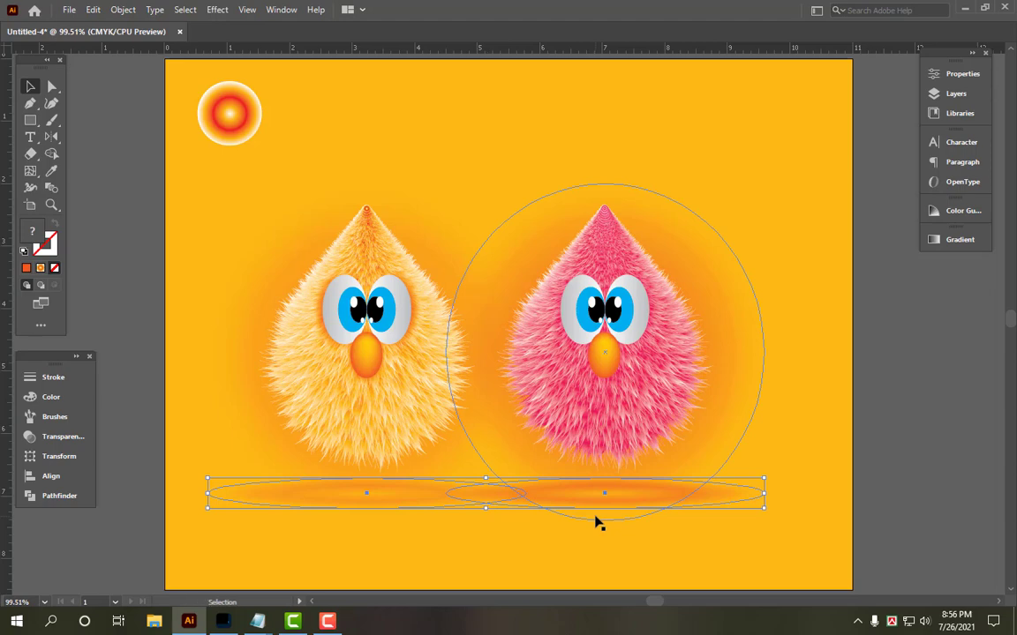
Step: Move both flattened ellipses straight up so they sit as ground shadows at the characters' lower fur edges
key(Up)
key(Up)
key(Up)
key(Up)
key(Up)
key(Up)
key(Up)
key(Up)
key(Up)
key(Up)
key(Up)
key(Up)
key(Up)
key(Up)
key(Up)
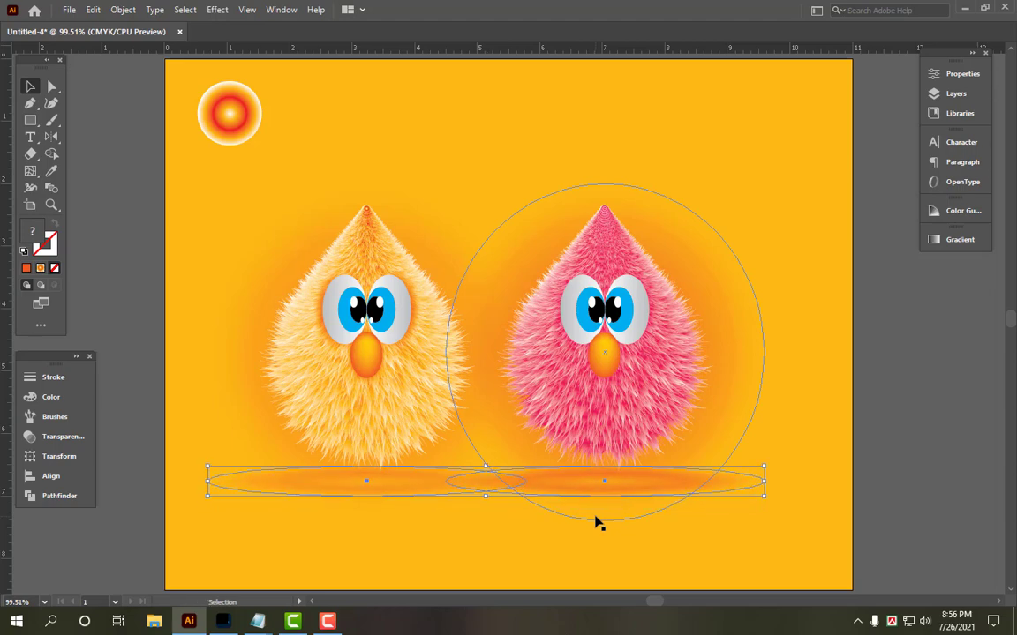
key(Up)
key(Up)
key(Up)
key(Up)
key(Up)
key(Up)
key(Up)
key(Up)
key(Up)
key(Up)
key(Up)
key(Up)
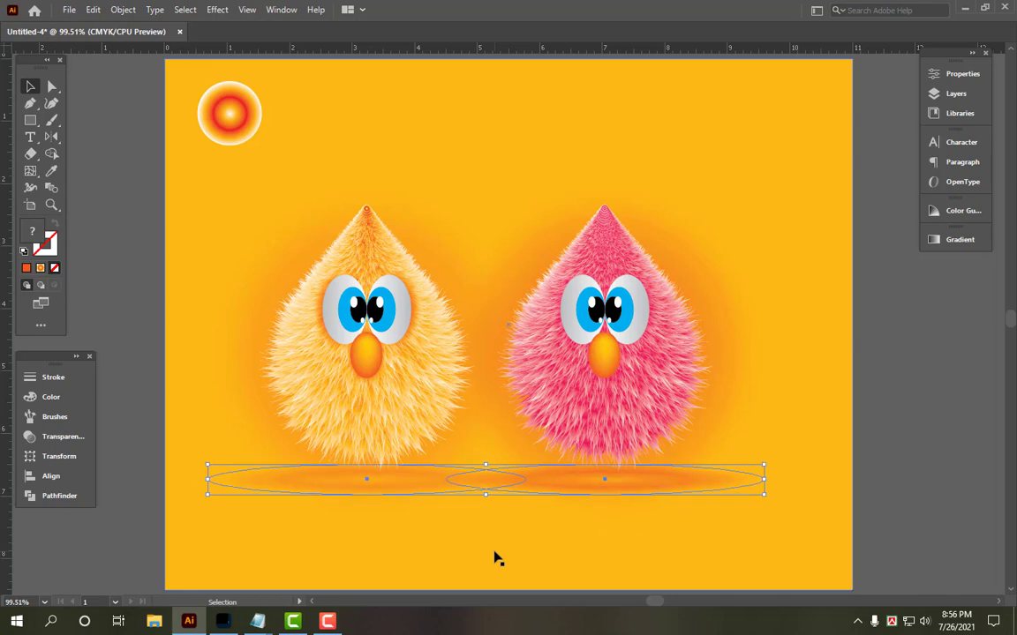
key(Up)
key(Up)
key(Up)
key(Up)
key(Up)
key(Up)
key(Up)
key(Up)
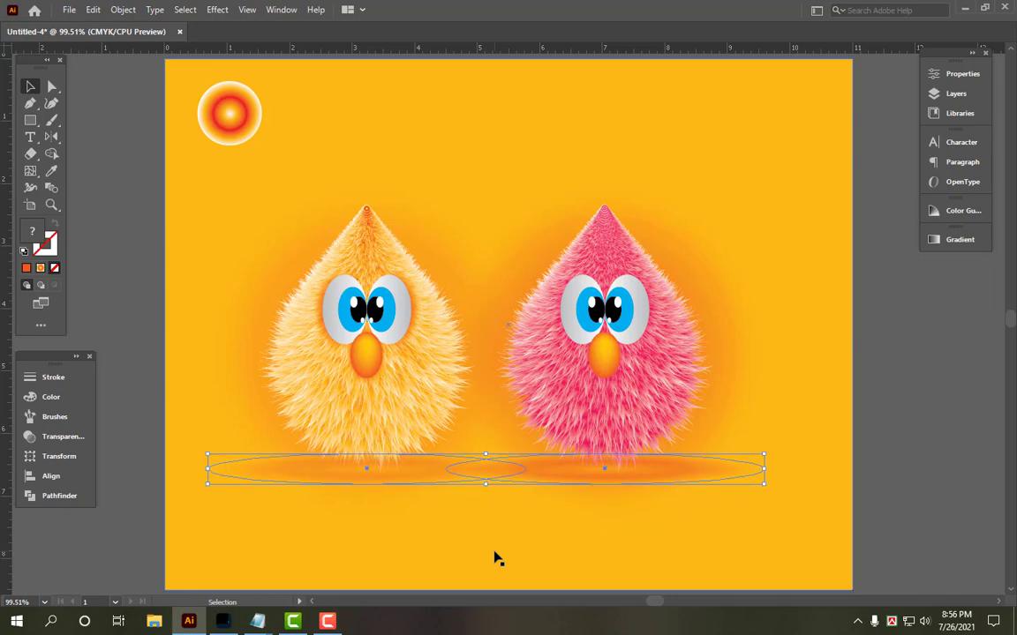
key(Up)
key(Up)
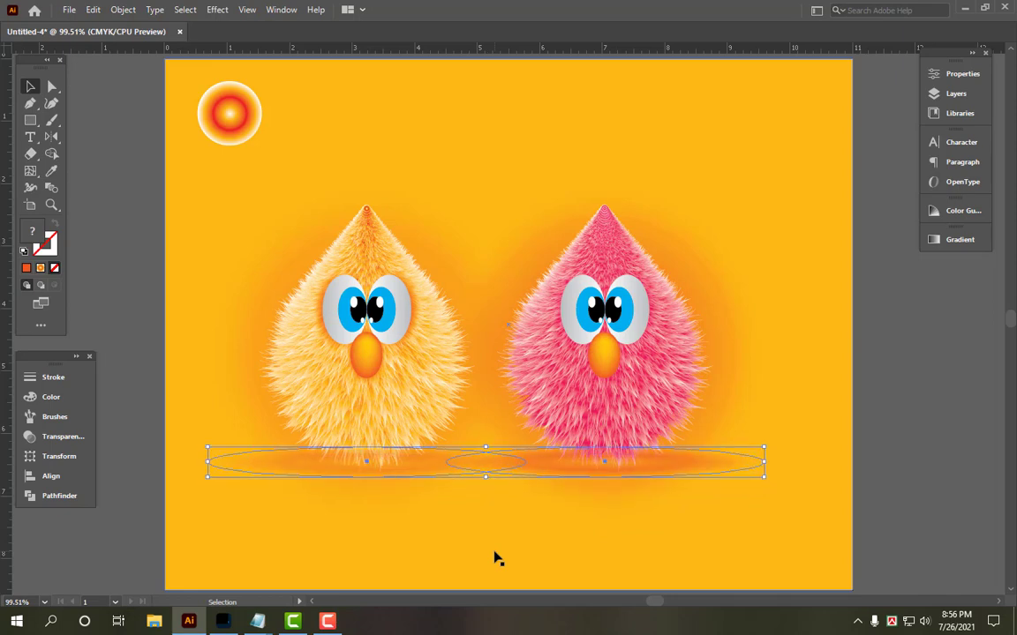
click(911, 464)
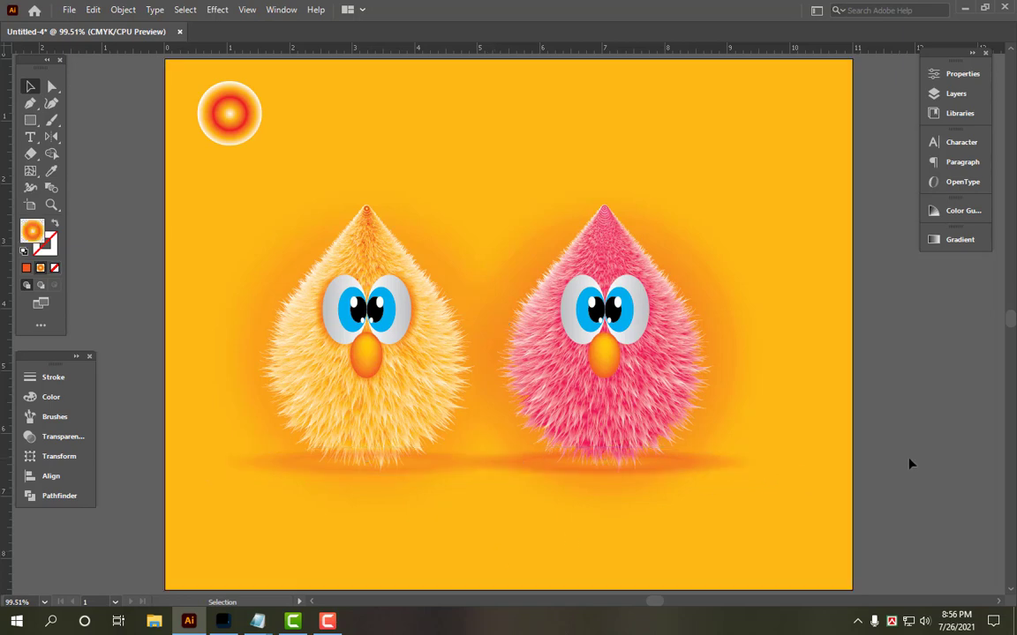
Step: Send both ground shadow ellipses to the back, and bring them forward one level so they lie just above the orange background
click(724, 468)
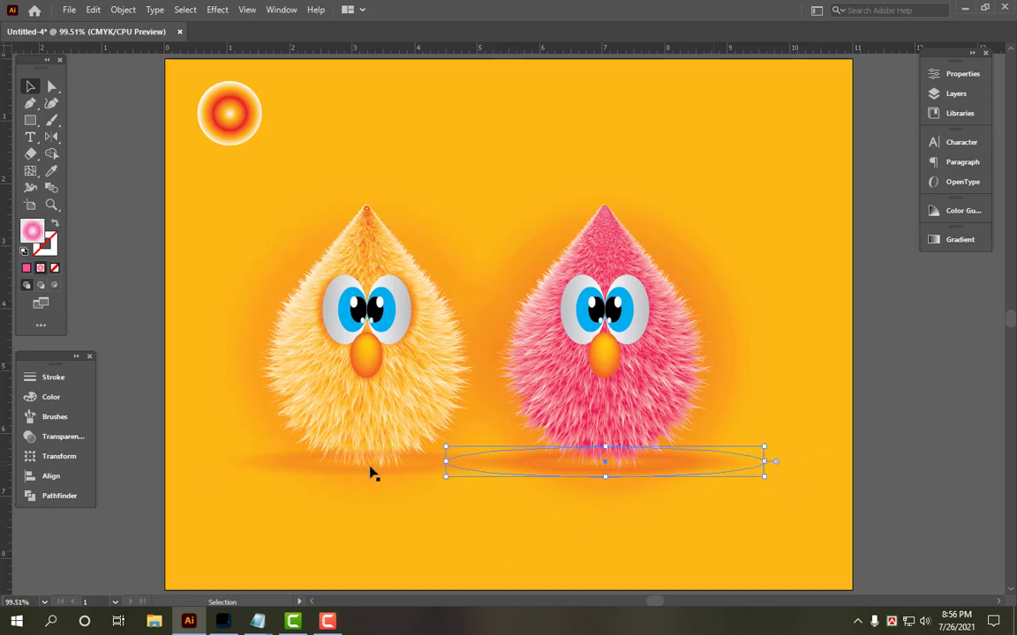
shift+click(382, 475)
key(ctrl+shift+[)
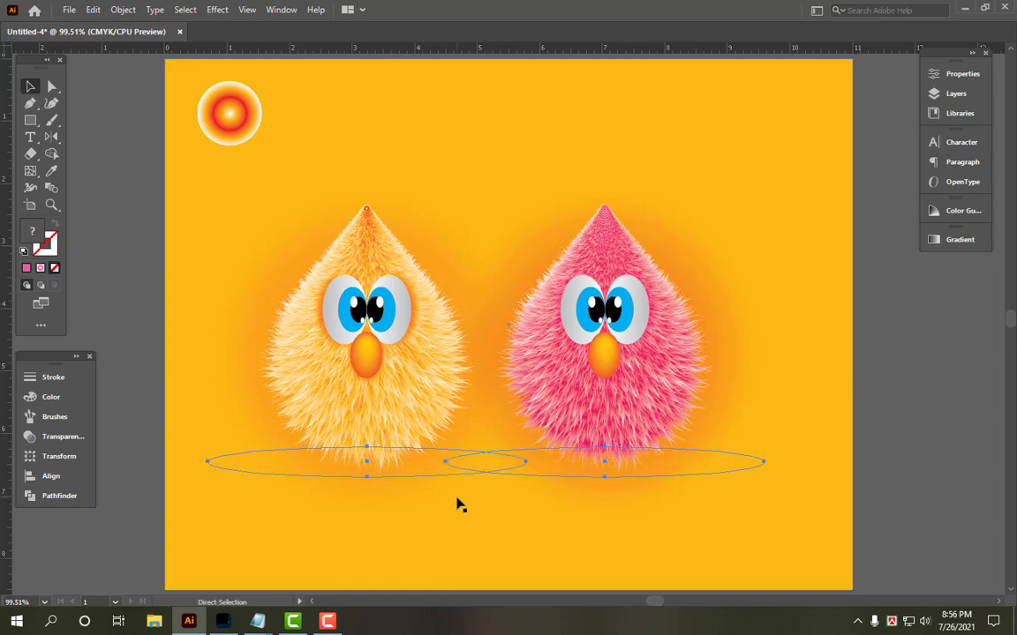
key(ctrl+])
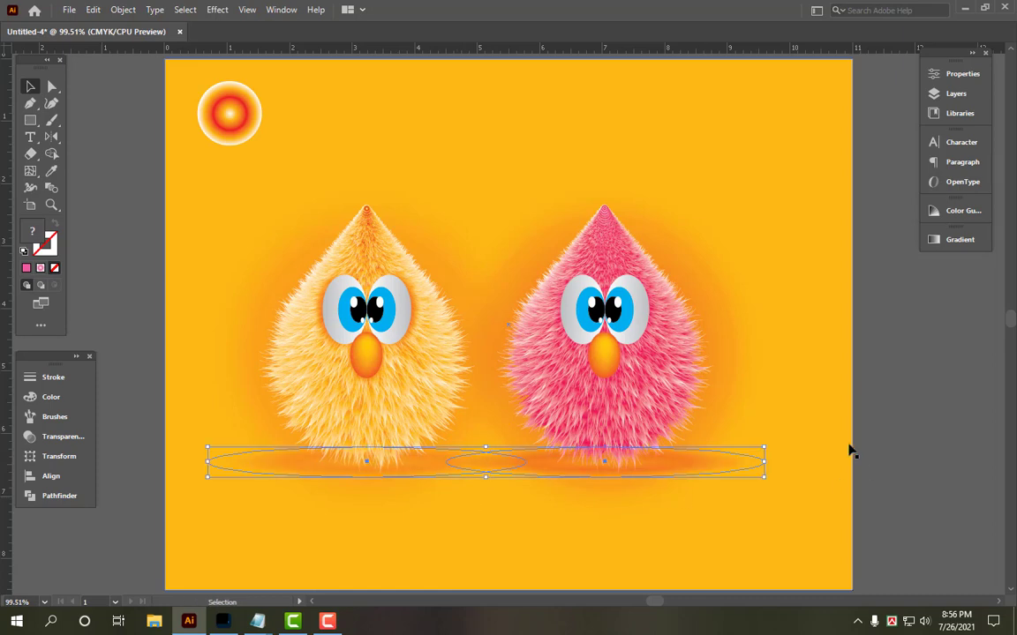
Step: Nudge both shadow ellipses slightly down so they sit just beneath the characters' lower fur tips
key(Up)
key(Up)
key(Up)
key(Up)
key(Up)
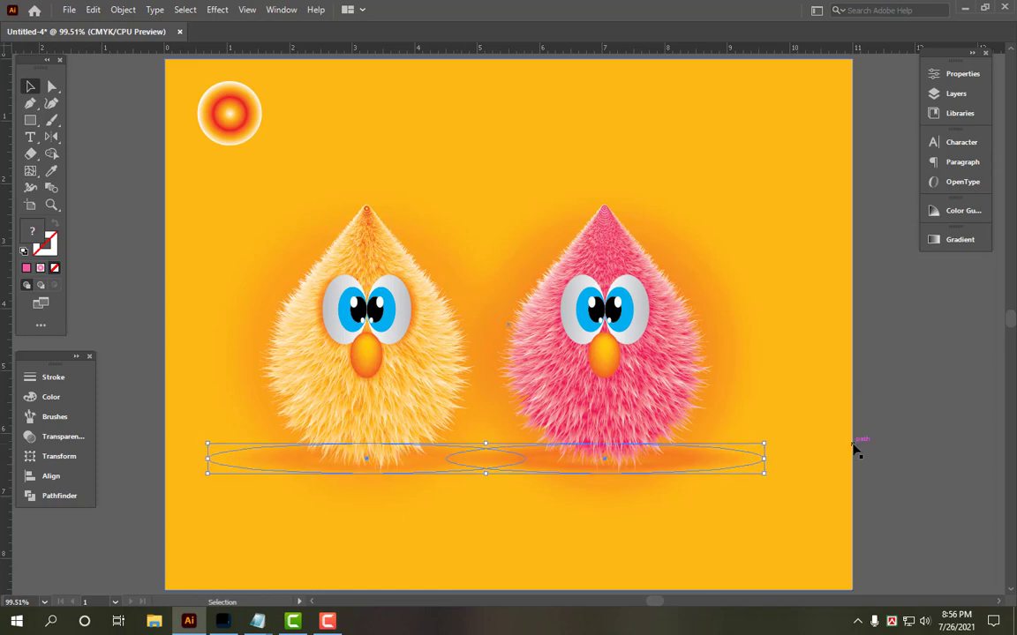
key(Down)
key(Down)
key(Down)
key(Down)
key(Down)
key(Down)
key(Down)
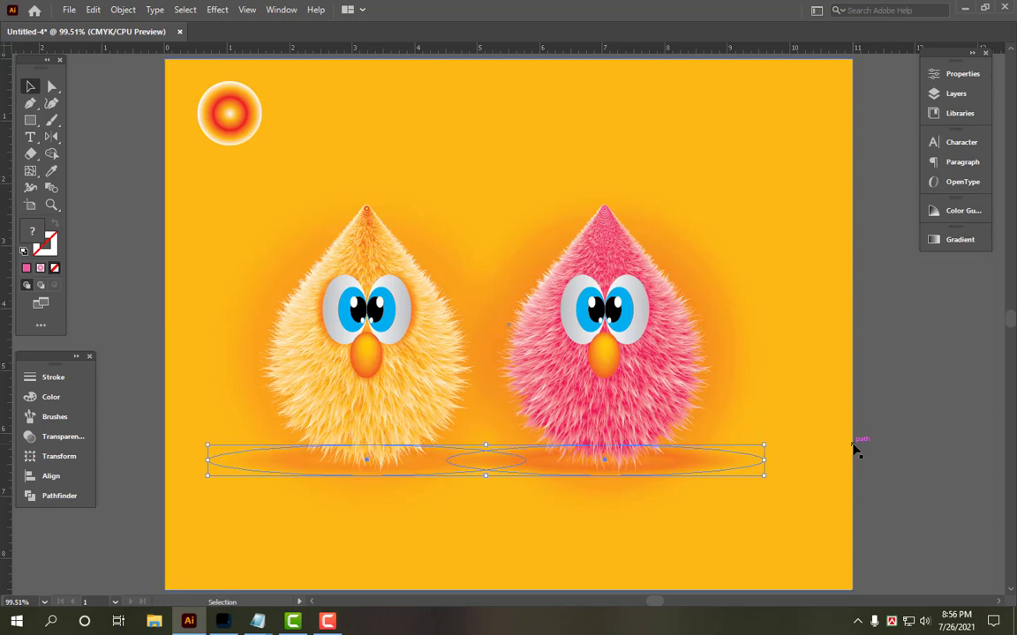
key(Down)
key(Down)
key(Down)
key(Down)
key(Down)
key(Down)
key(Down)
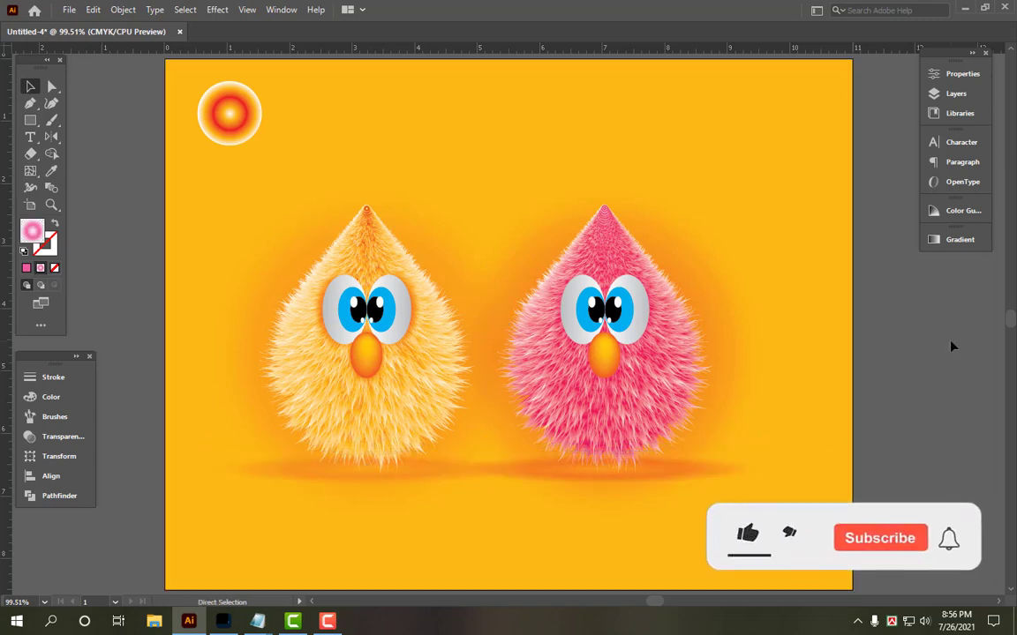
click(700, 487)
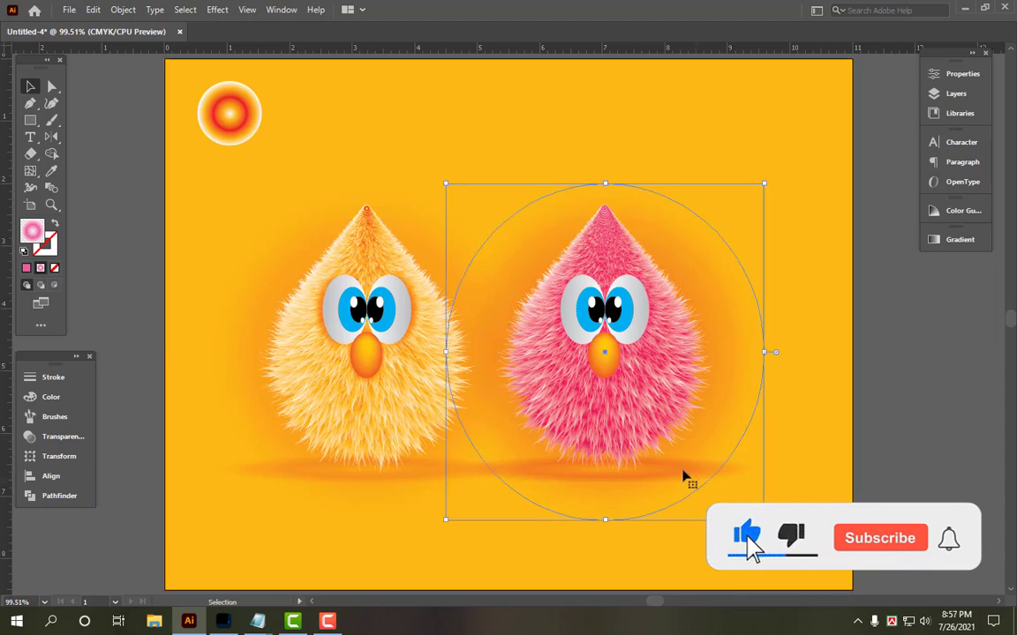
click(414, 490)
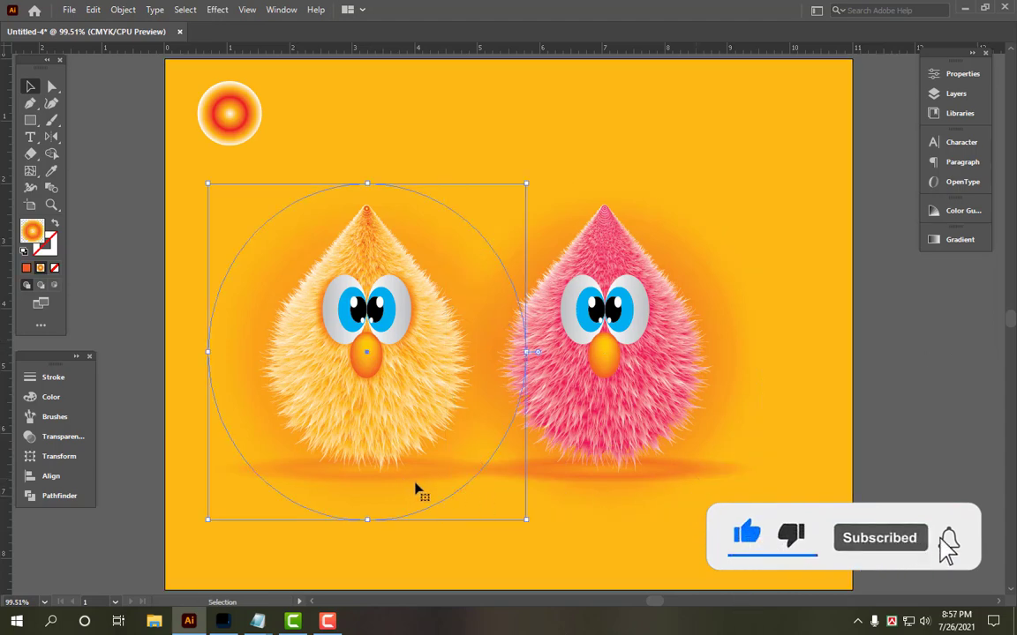
shift+click(686, 492)
key(a)
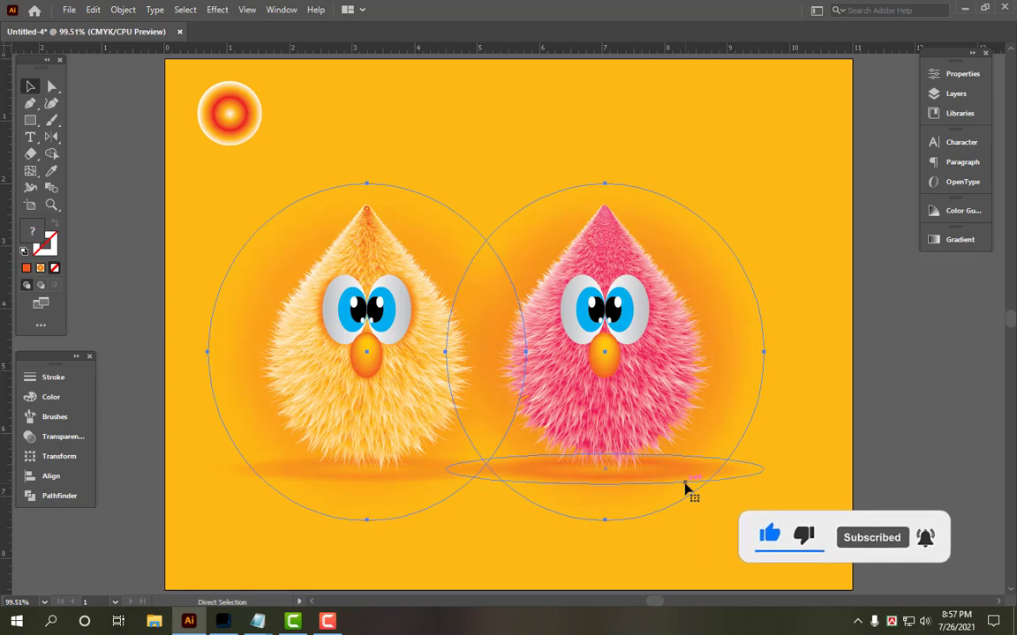
key(v)
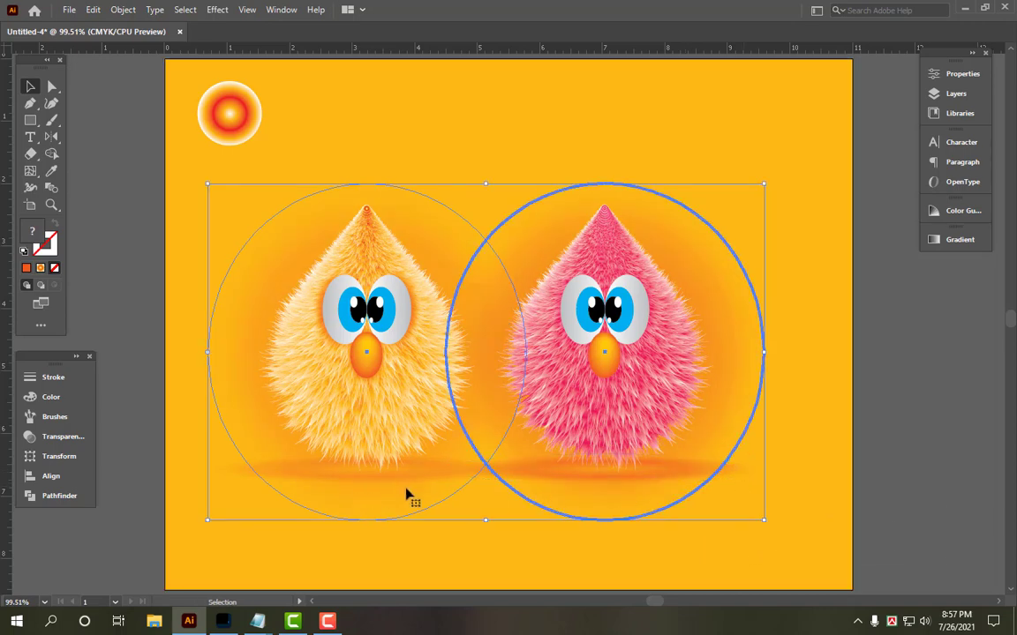
click(939, 449)
Step: Apply a linear gradient fill to both ground shadow ellipses together
click(427, 484)
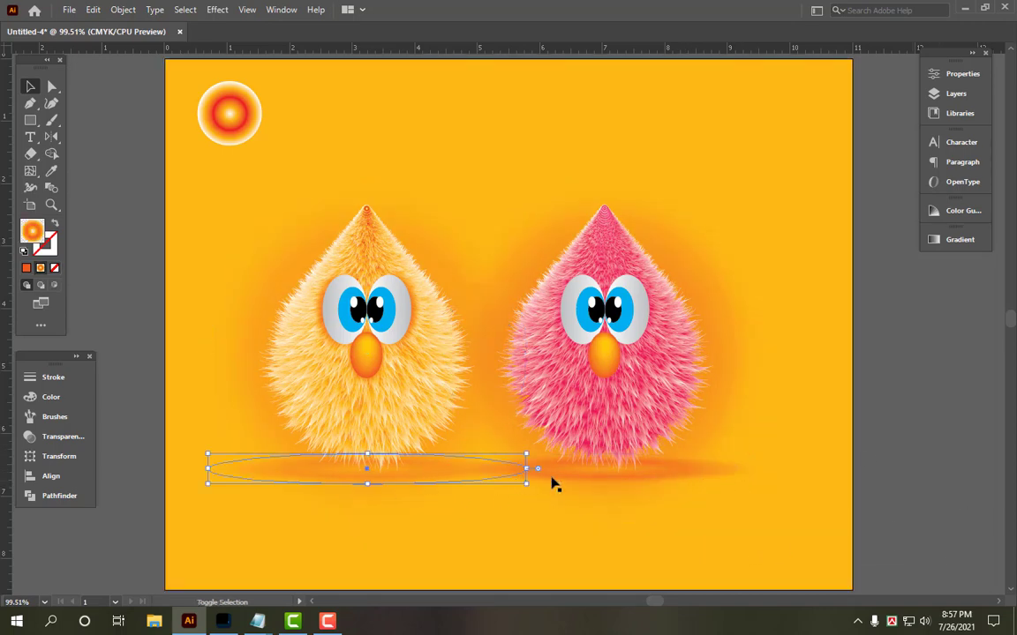
shift+click(556, 481)
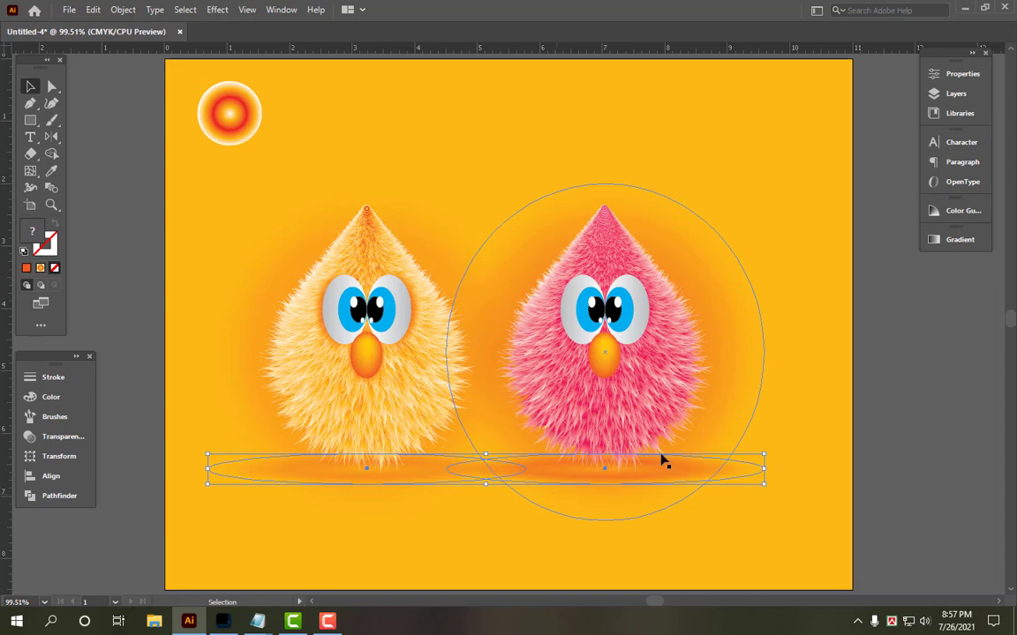
click(951, 247)
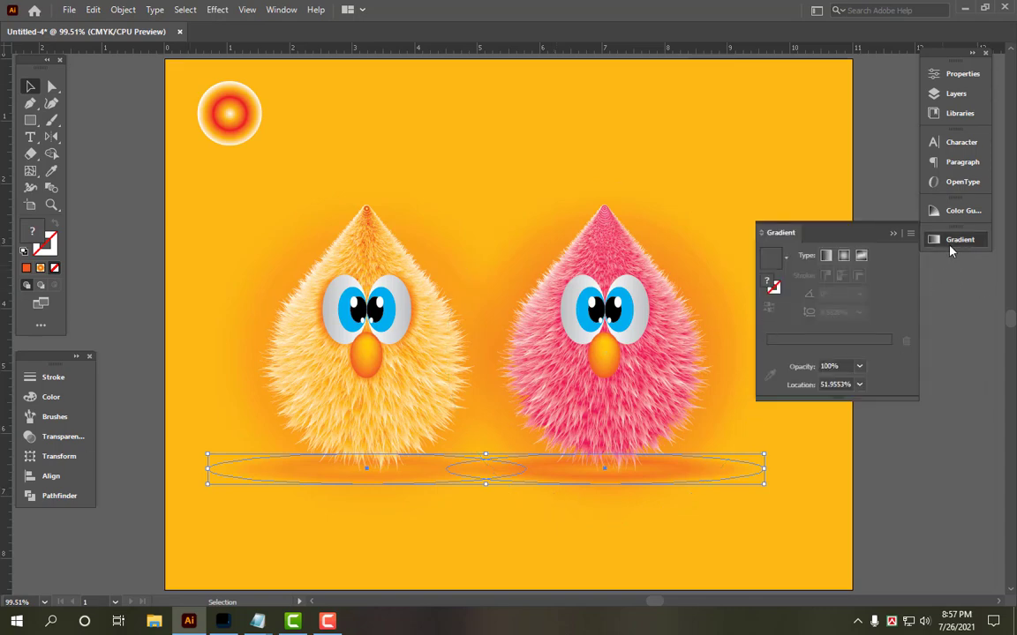
click(63, 436)
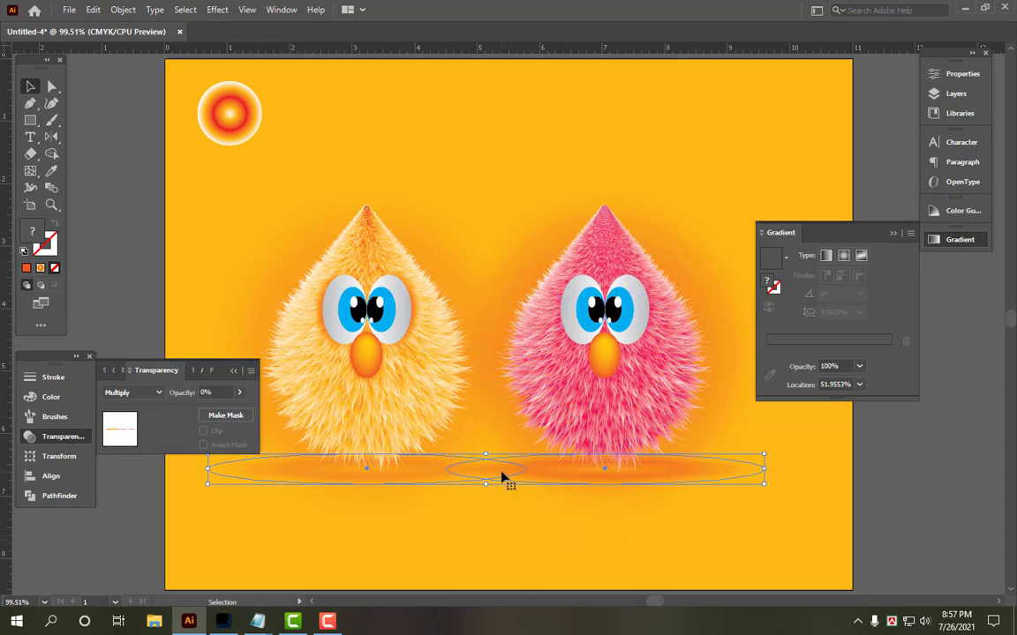
key(a)
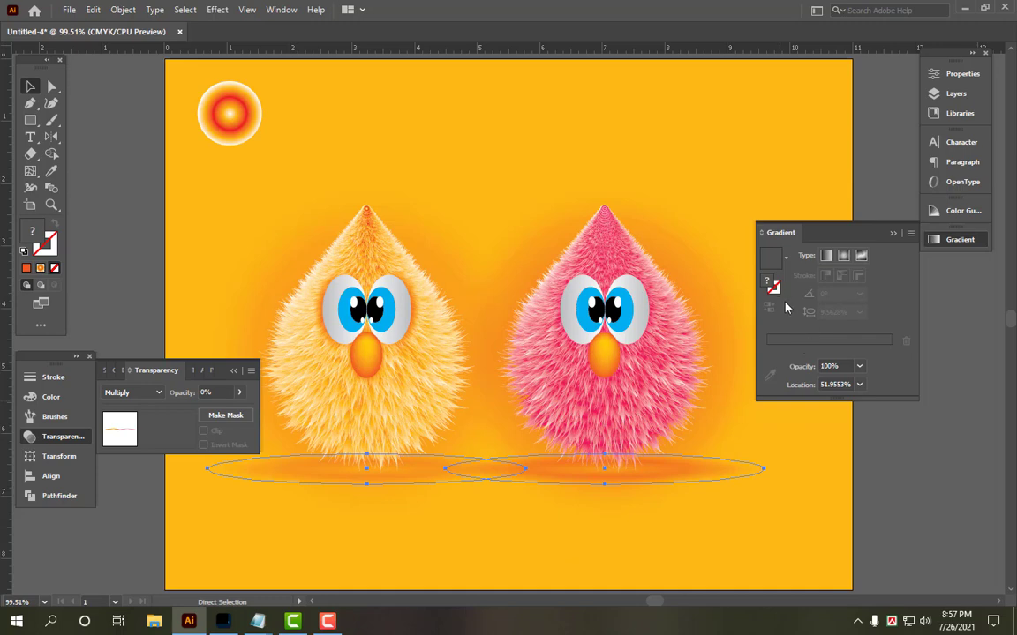
click(826, 257)
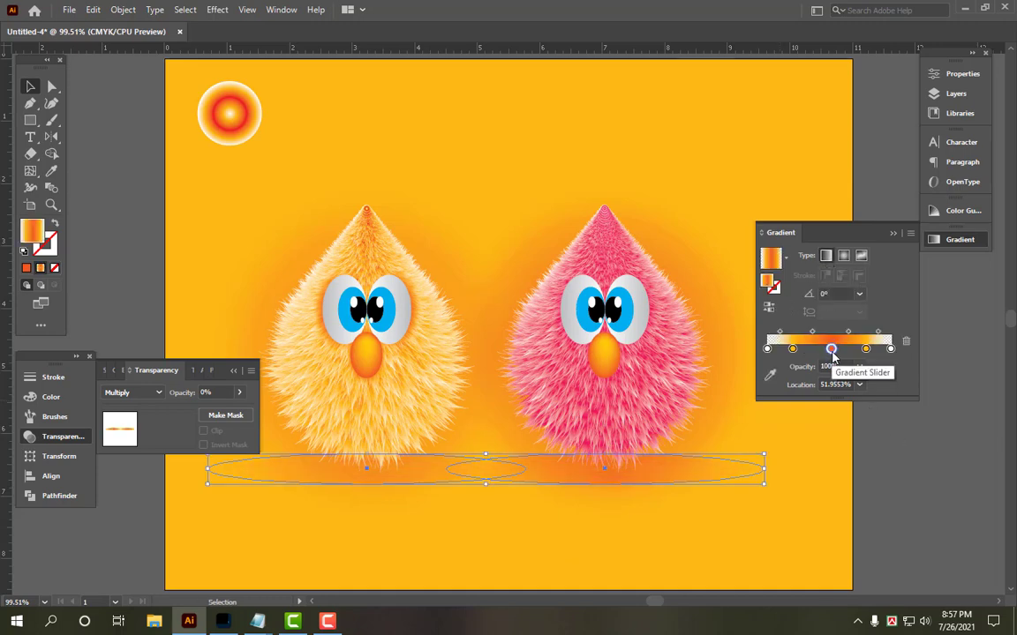
Step: Remove the two yellow-orange stops from the shadows' gradient and set its middle stop to black
drag(794, 350, 798, 386)
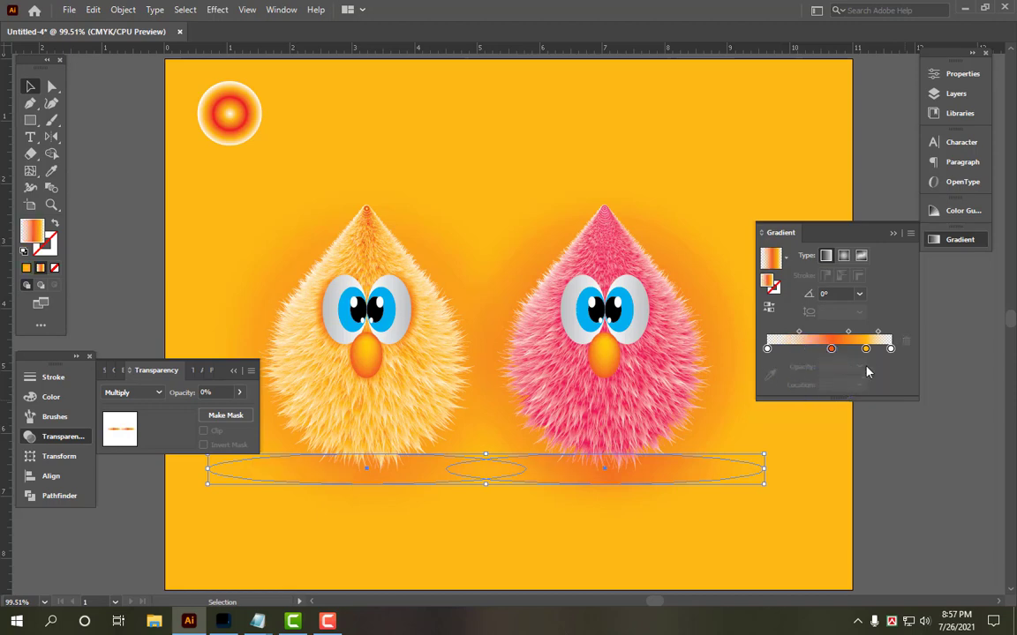
drag(866, 350, 885, 445)
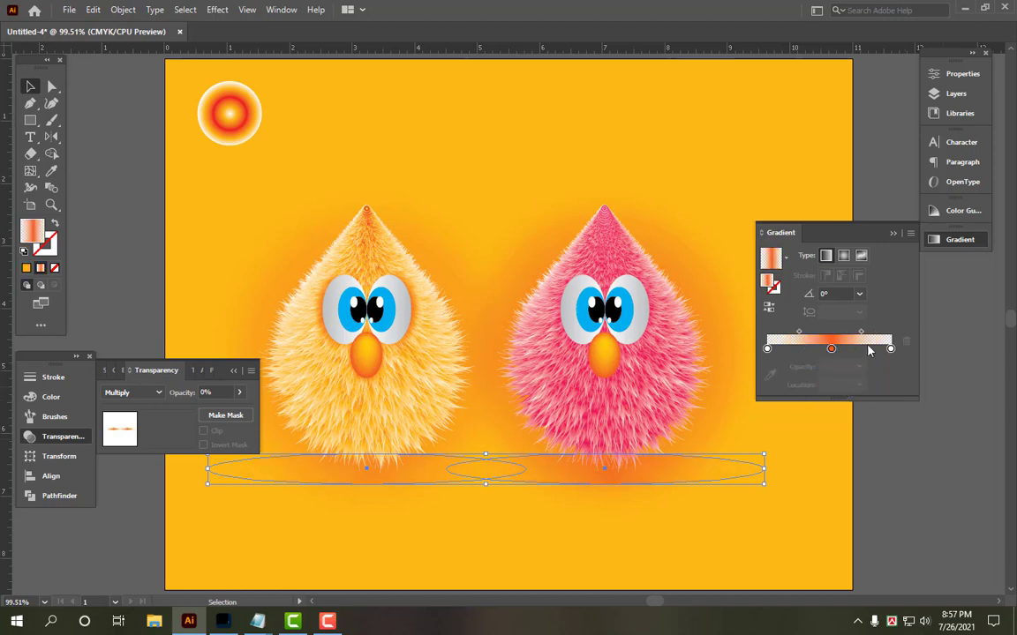
click(831, 349)
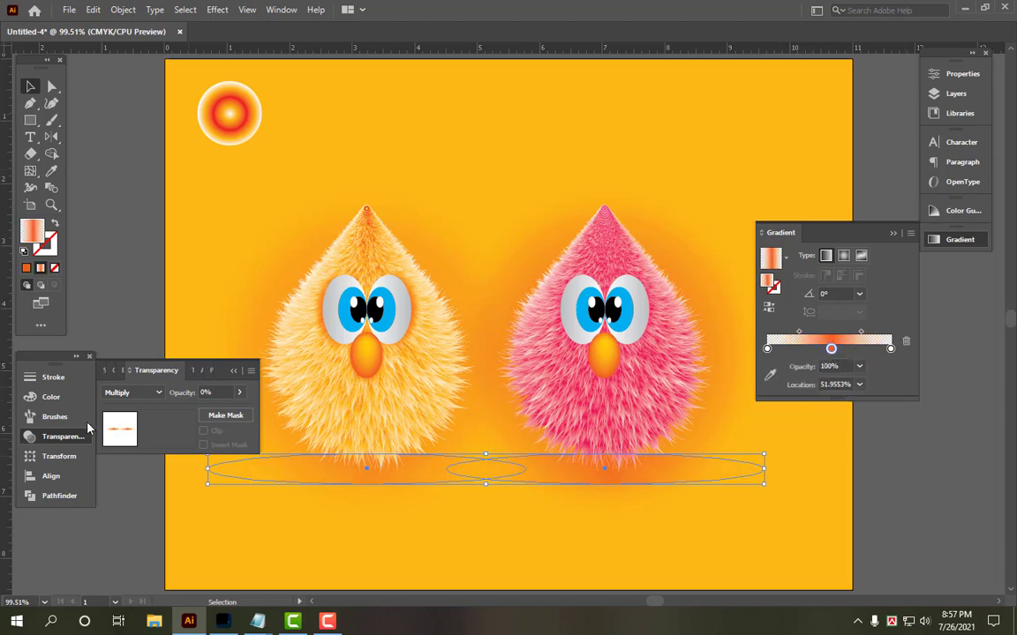
click(70, 397)
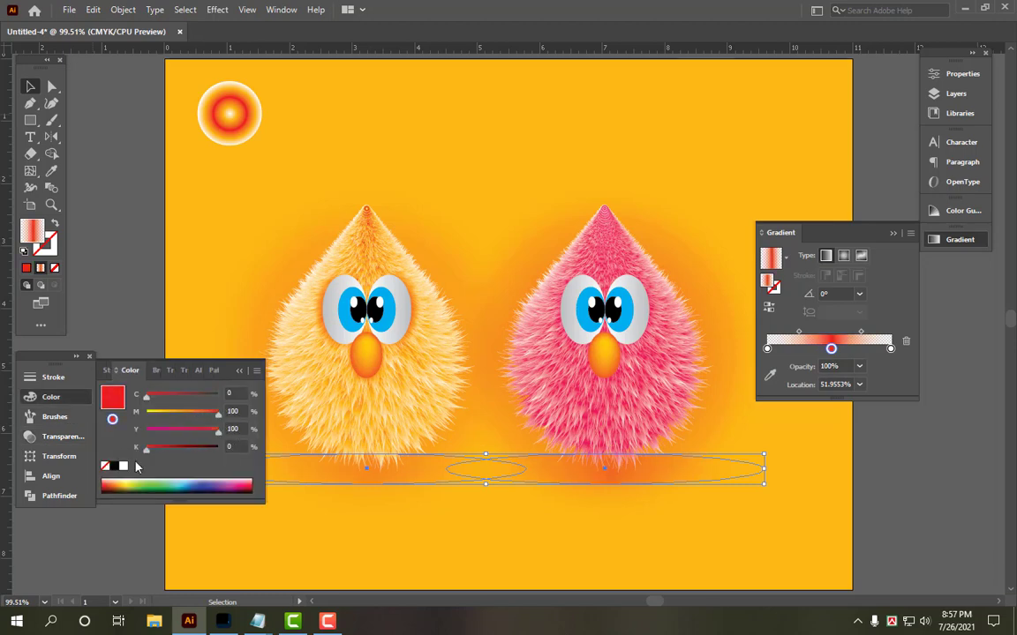
click(113, 468)
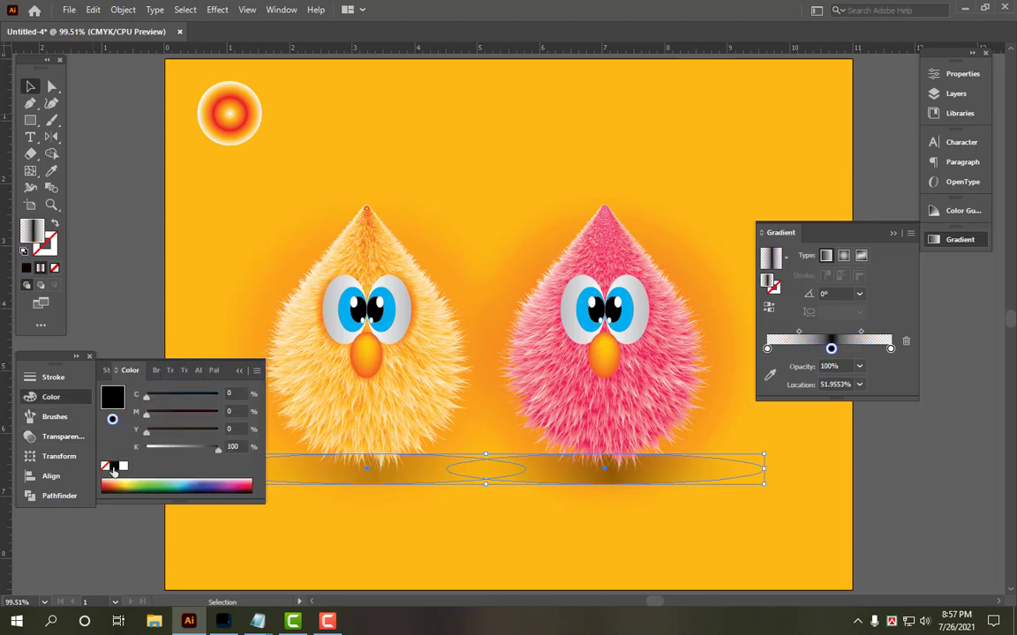
click(71, 402)
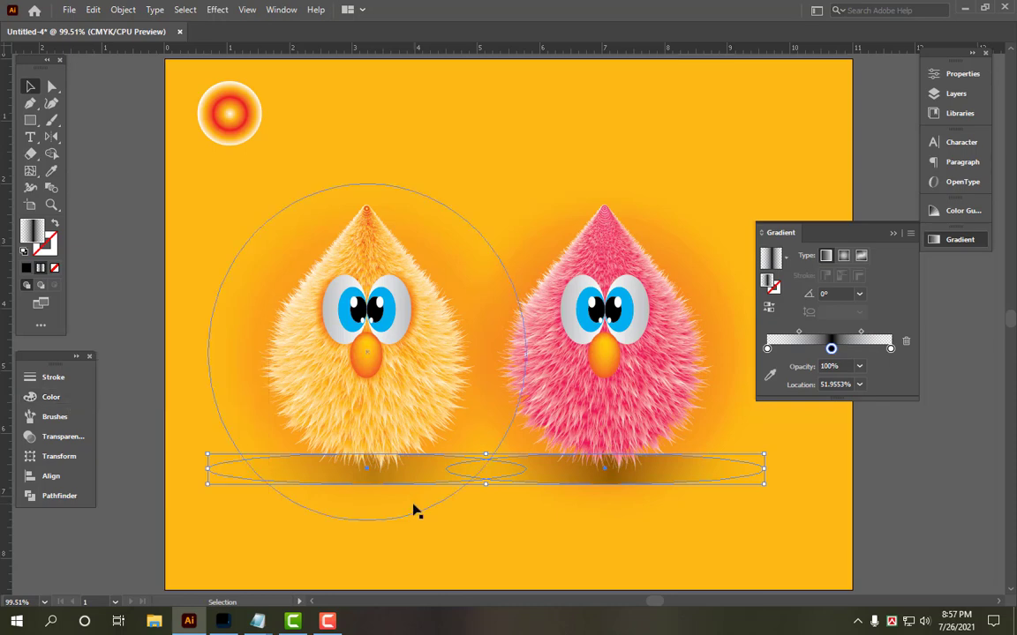
Step: Flatten both shadow ellipses into thin strips and move their gradient's white end stops inward to about 21% and 83%
drag(487, 453, 489, 473)
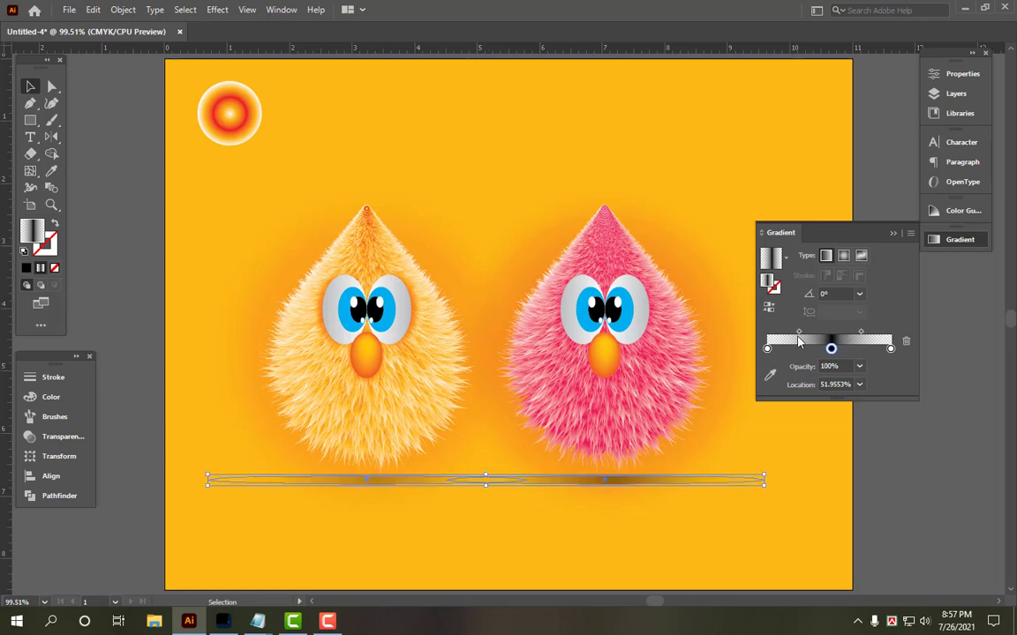
drag(767, 349, 793, 350)
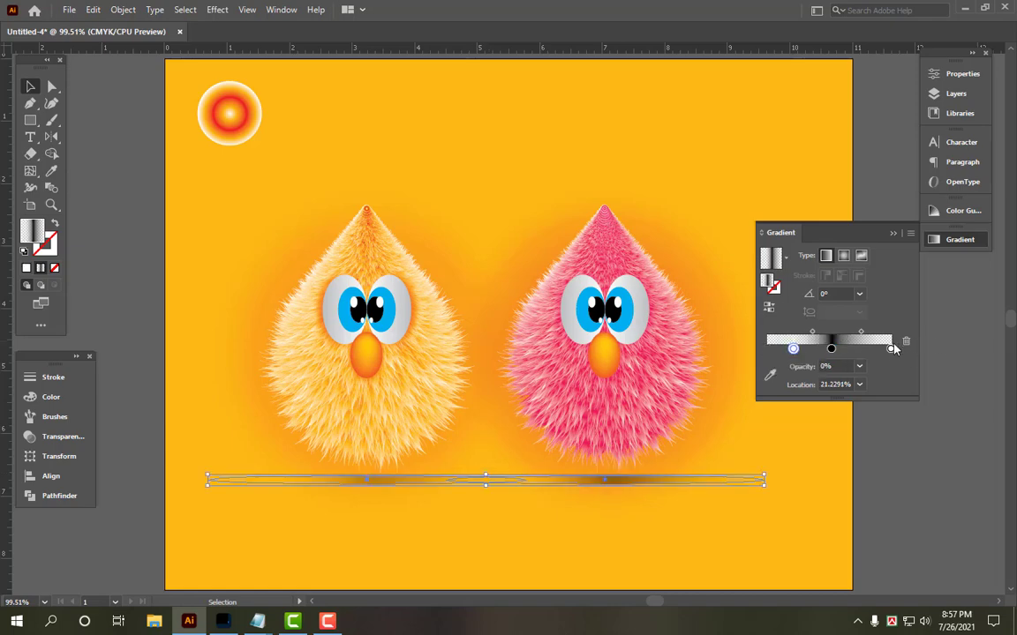
drag(890, 350, 870, 352)
click(917, 458)
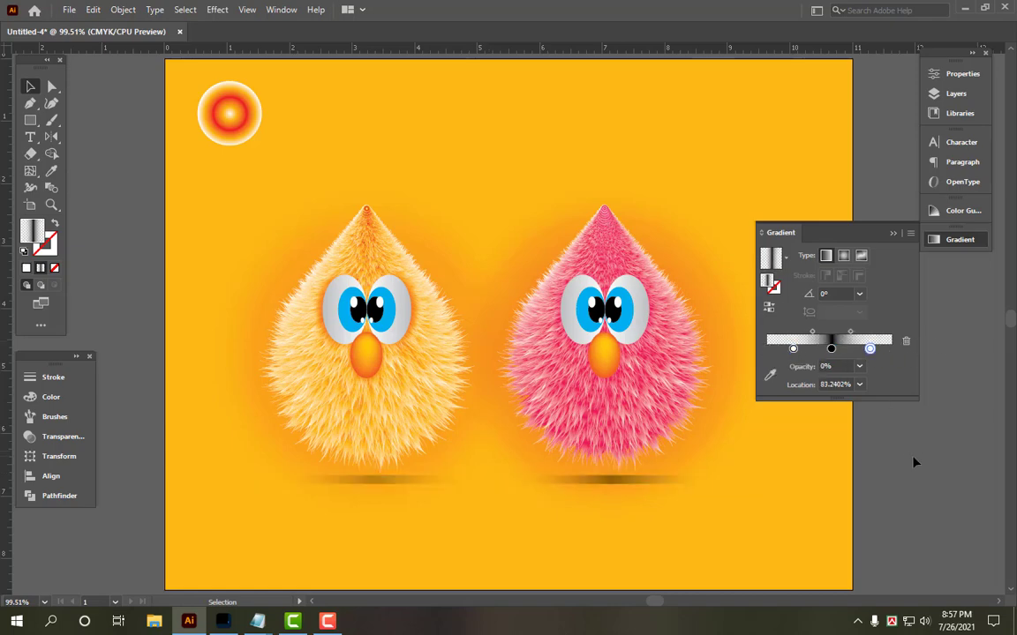
Step: Make both shadows' gradient radial, remove the inner white stop, and fade from black at 0% to transparent white at the outer end
click(625, 481)
shift+click(417, 481)
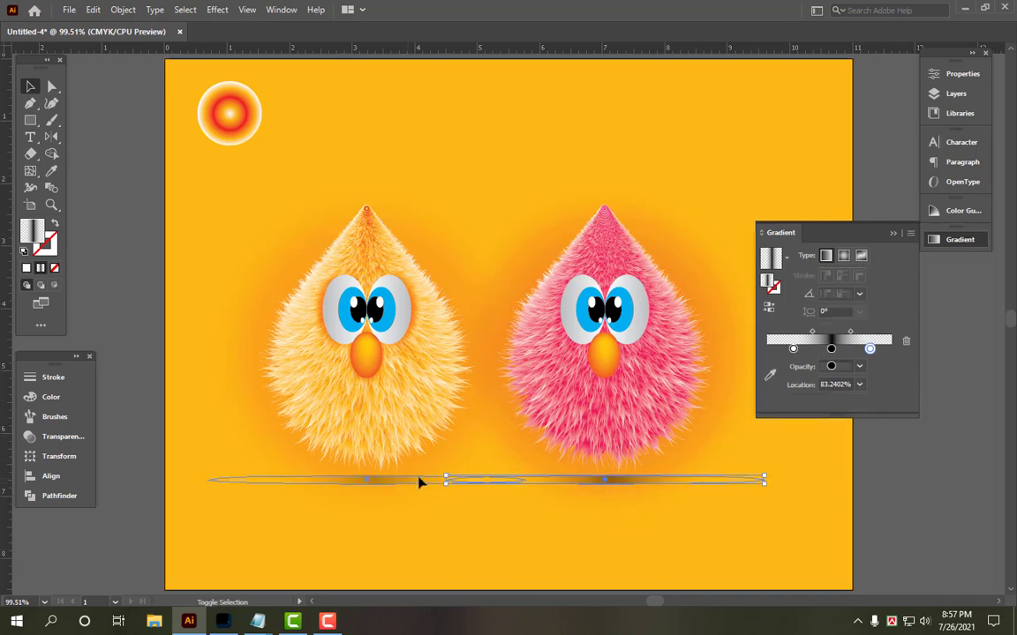
click(844, 256)
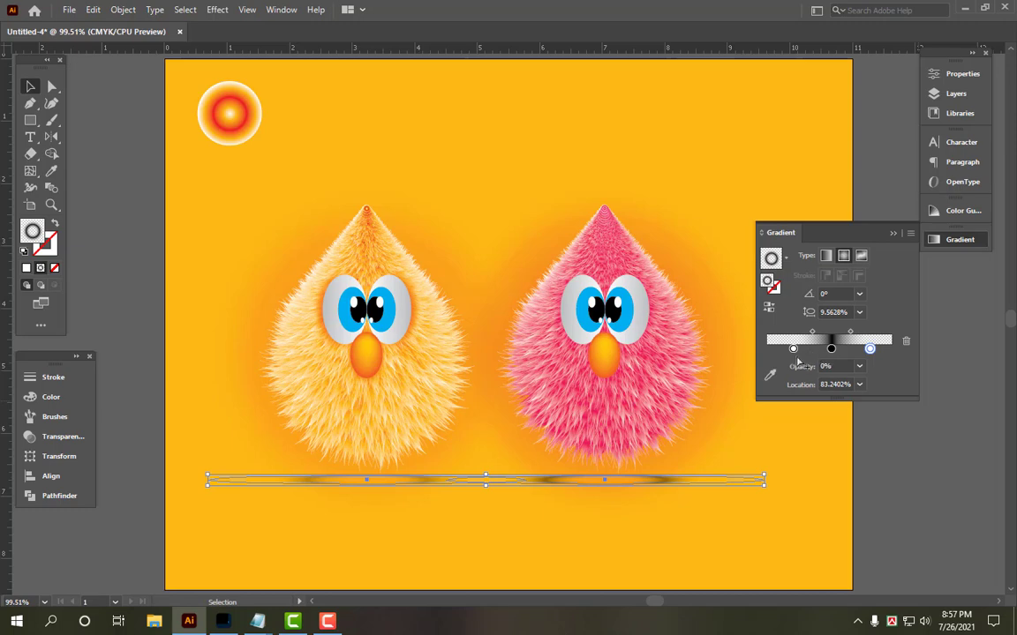
drag(793, 351, 738, 424)
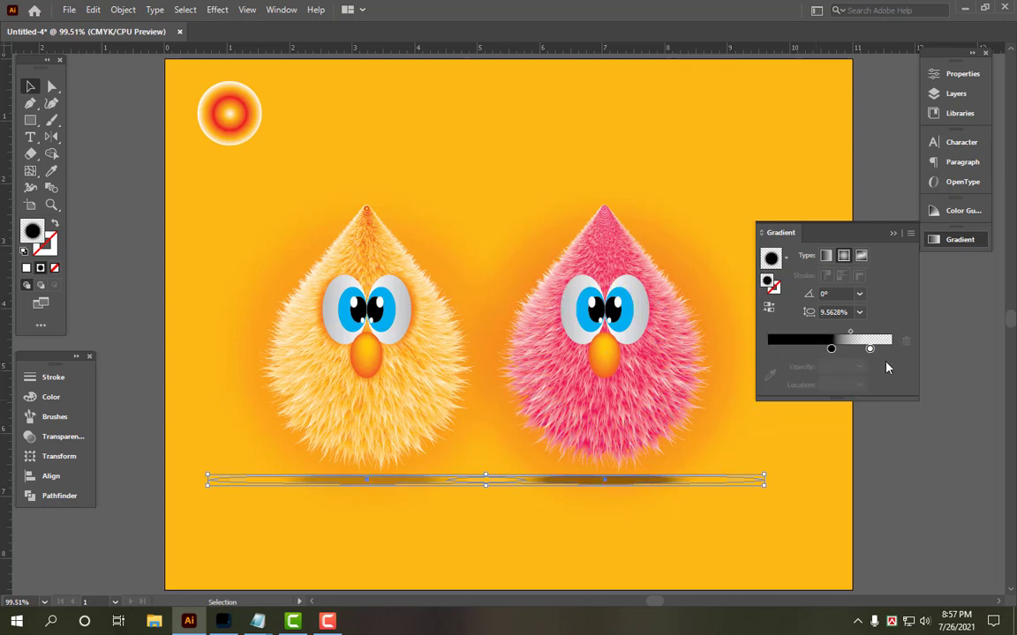
drag(870, 348, 767, 349)
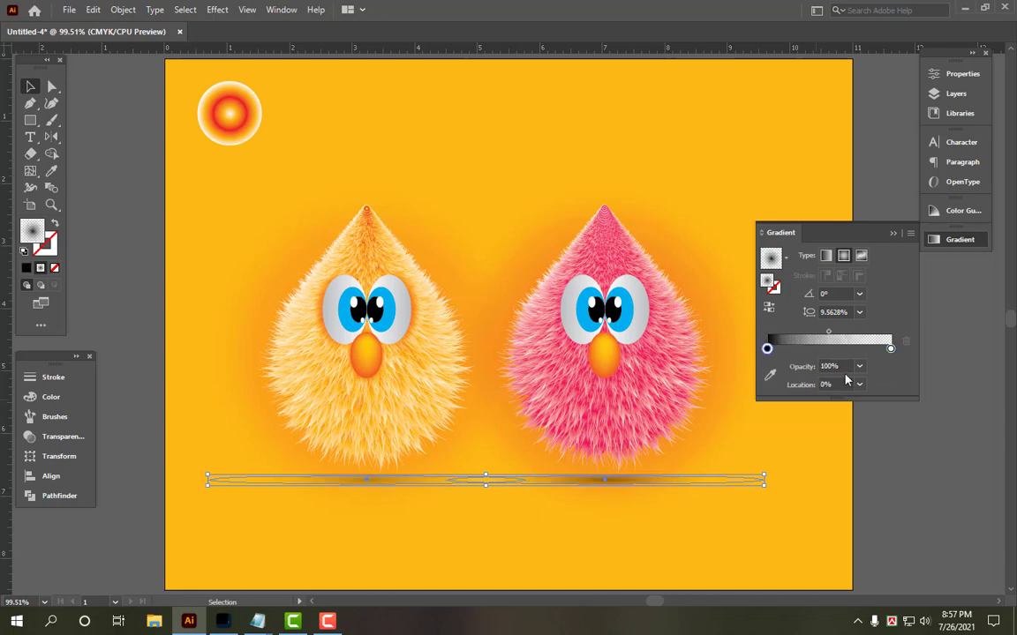
click(924, 462)
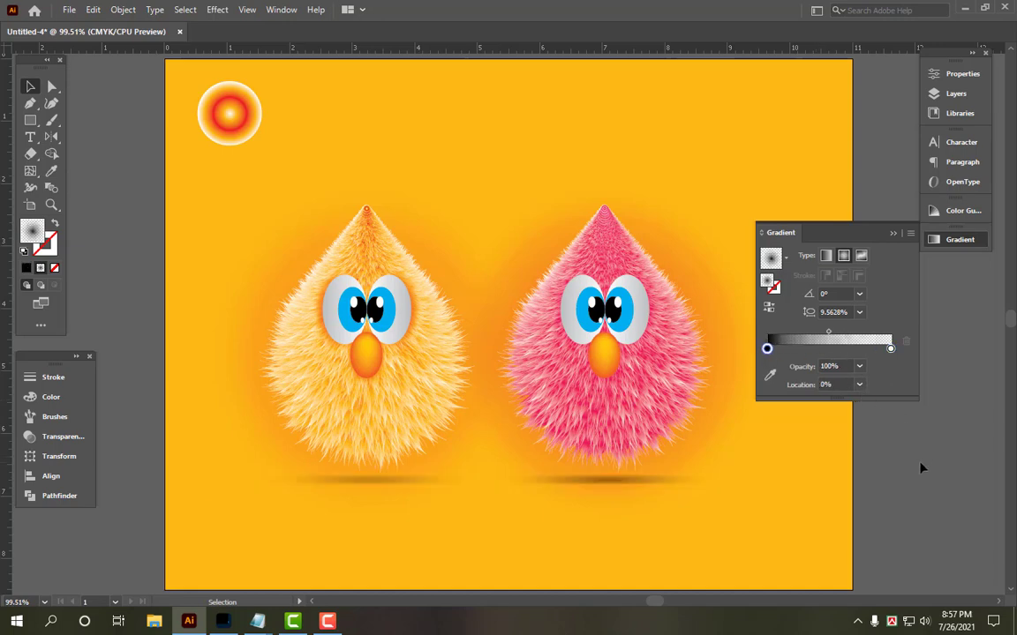
Step: Lighten the black inner gradient stop of both ground shadows to 50% K
click(602, 482)
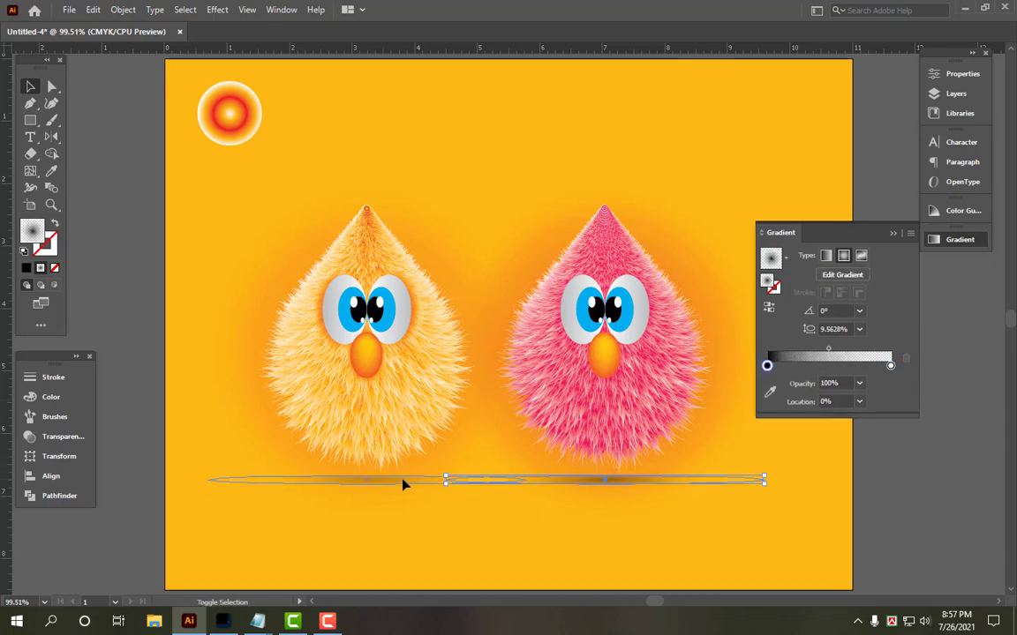
shift+click(402, 481)
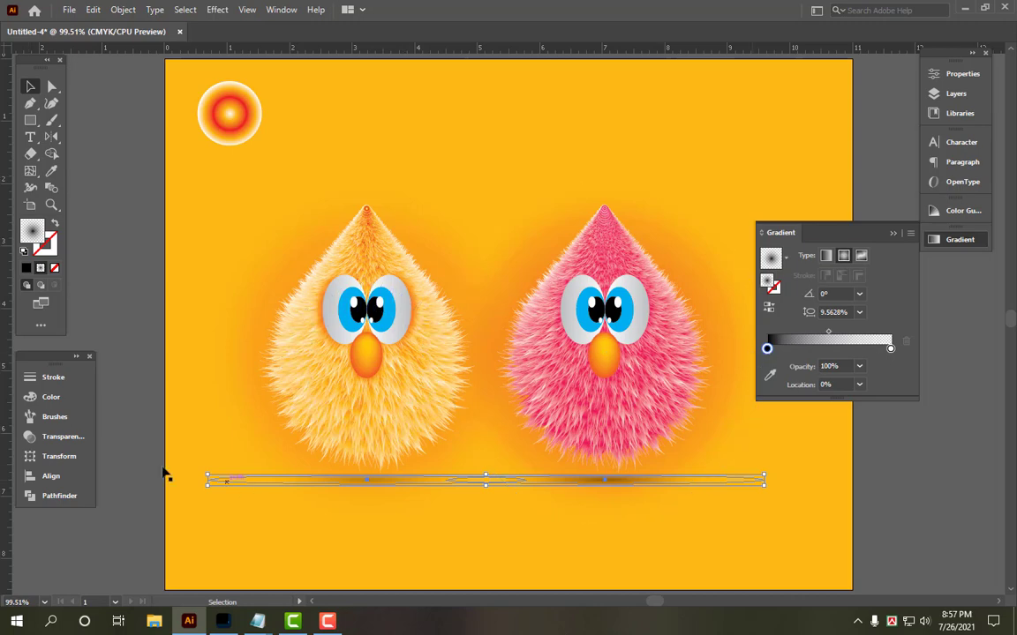
click(71, 397)
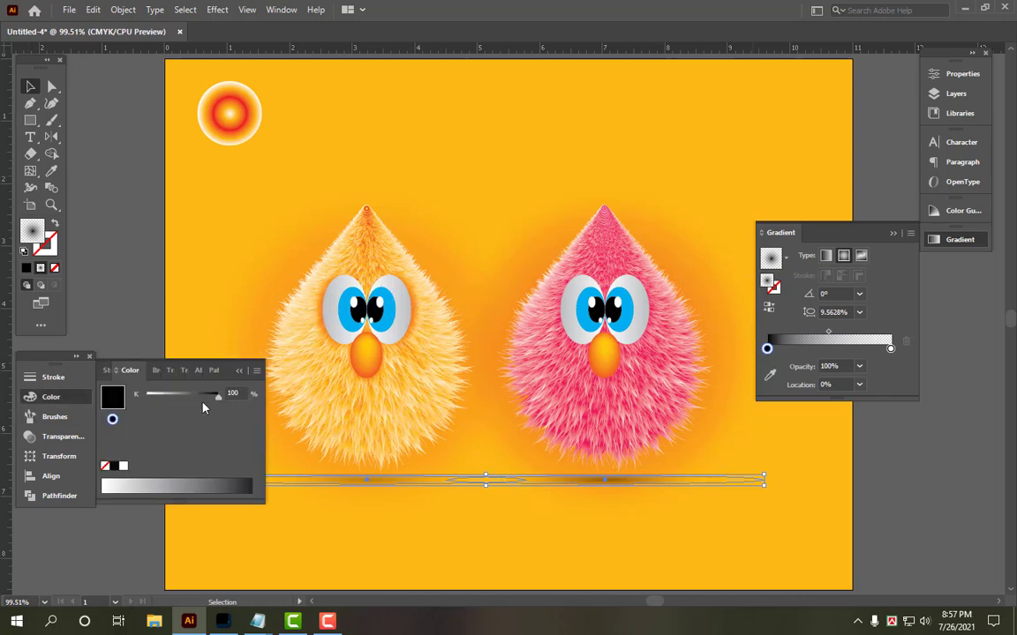
double_click(234, 393)
text(50)
key(Return)
click(858, 538)
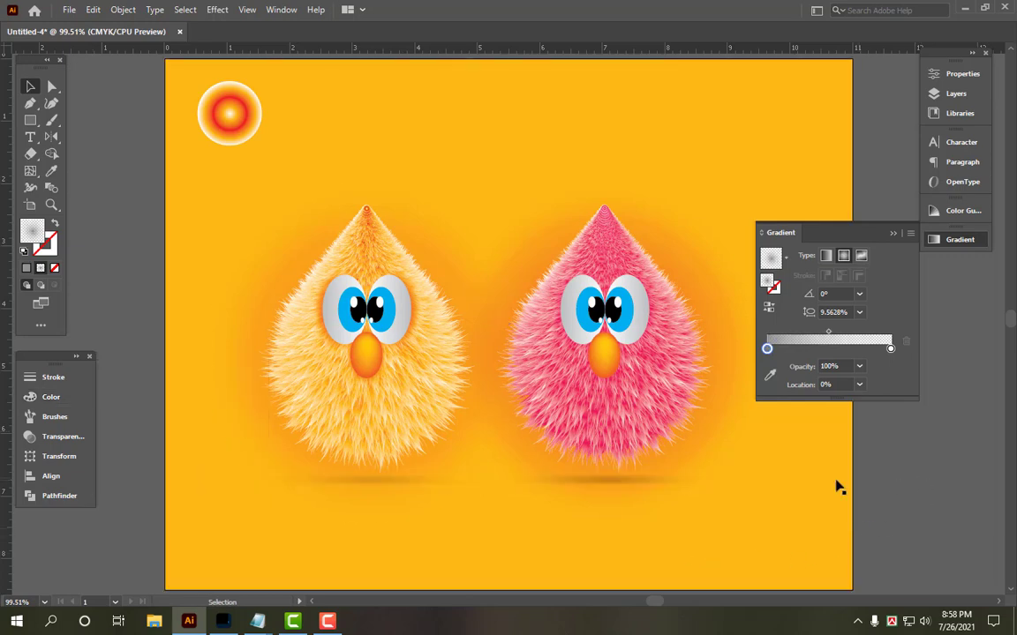
Step: Select both ground shadow ellipses beneath the characters and apply the Multiply blend mode to them
click(623, 482)
shift+click(393, 483)
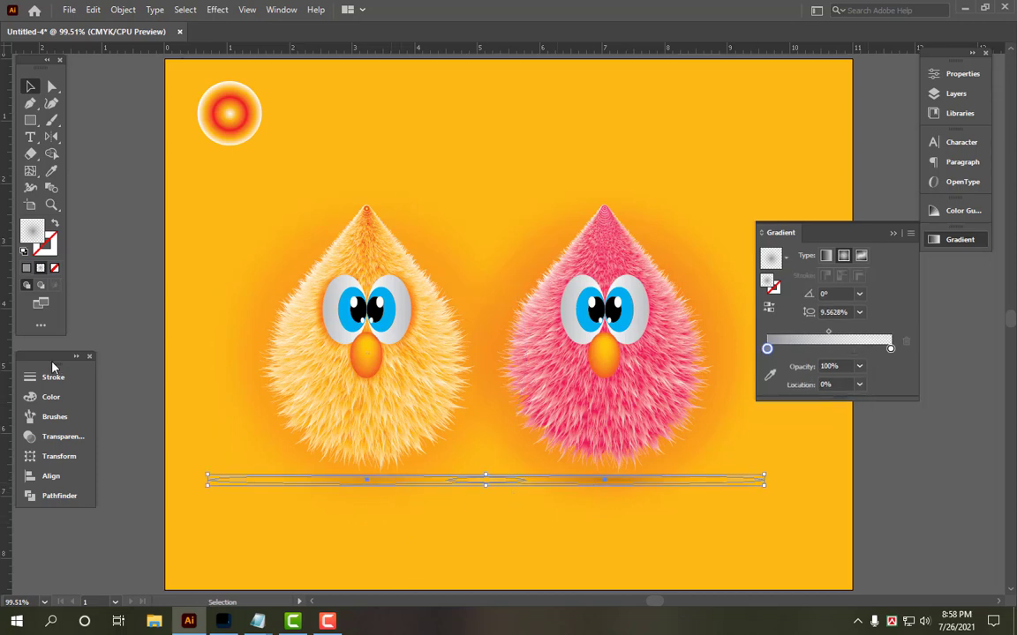
click(75, 443)
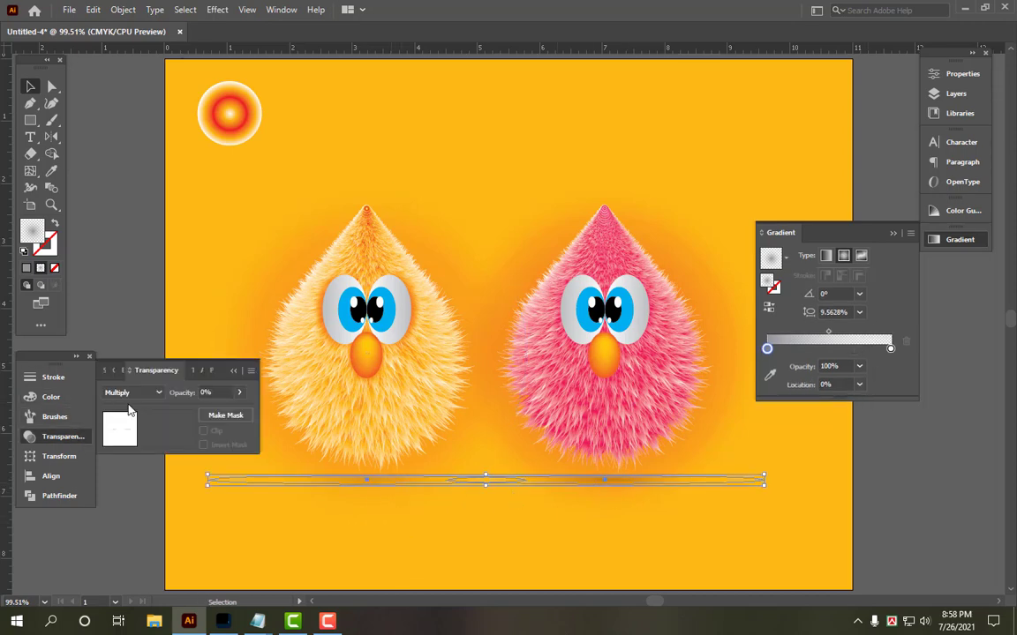
click(156, 393)
click(130, 161)
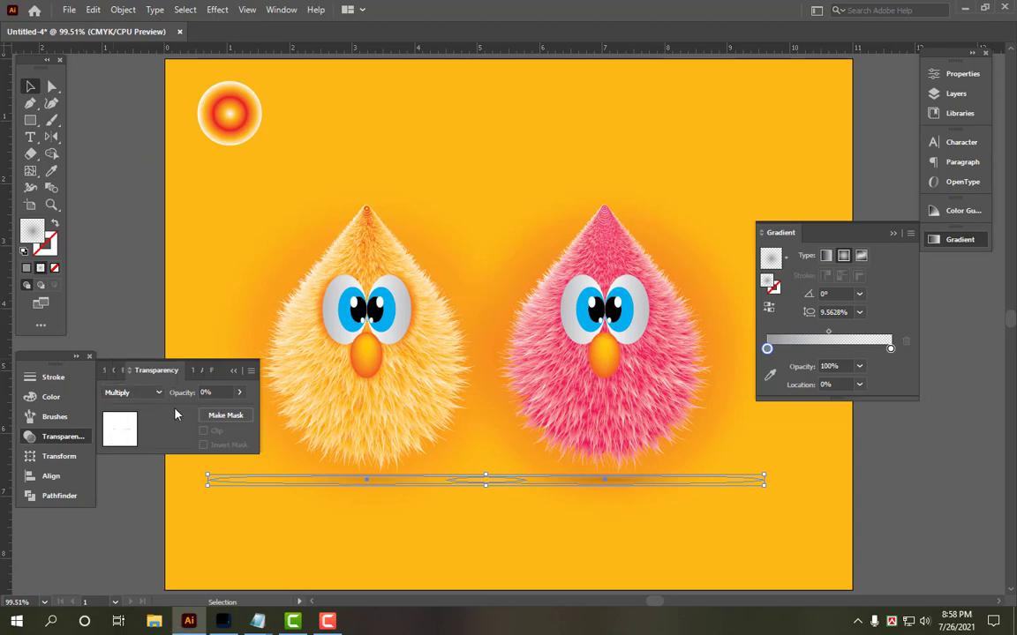
click(66, 443)
click(66, 443)
Step: Lighten the inner gradient stop of both selected ground shadows to 30% K, then deselect them and collapse the color and gradient settings
click(62, 400)
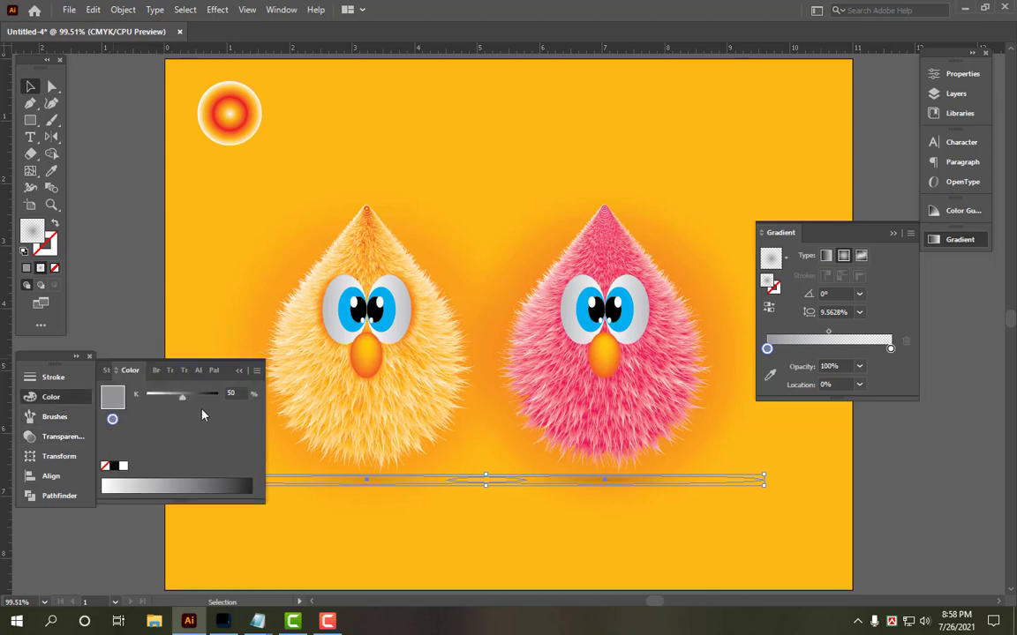
text(30)
key(Return)
click(866, 485)
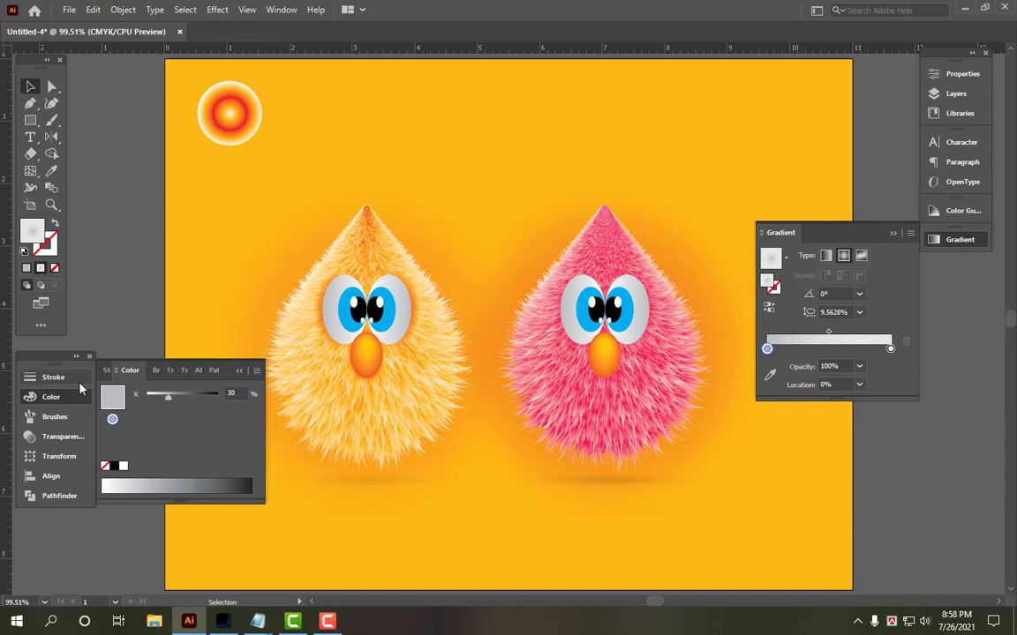
click(63, 396)
click(949, 244)
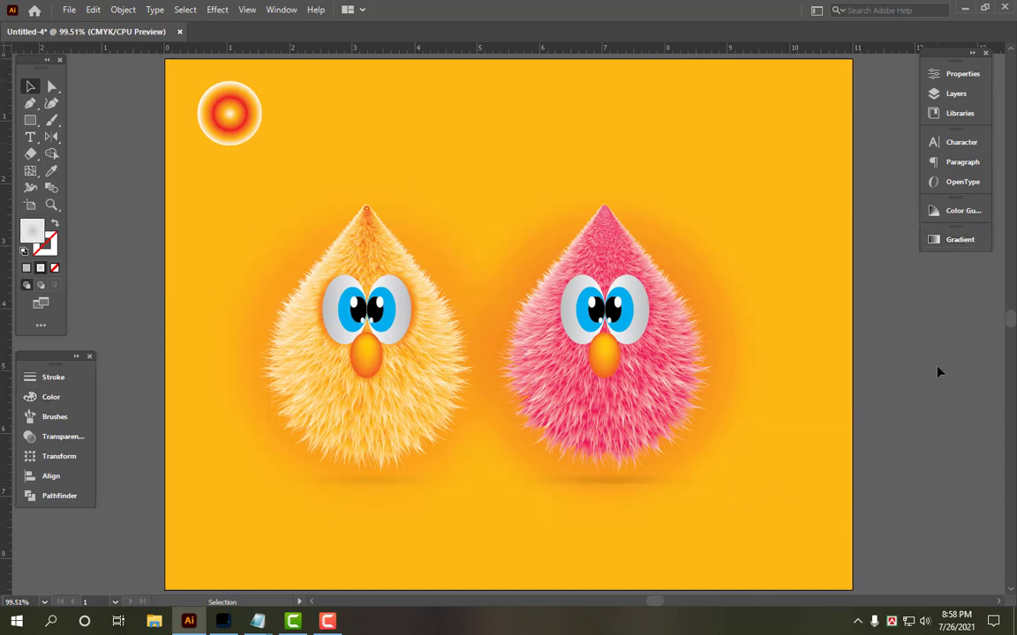
Step: Delete the leftover circle with the red and orange radial gradient from the artboard's upper-left area
click(236, 119)
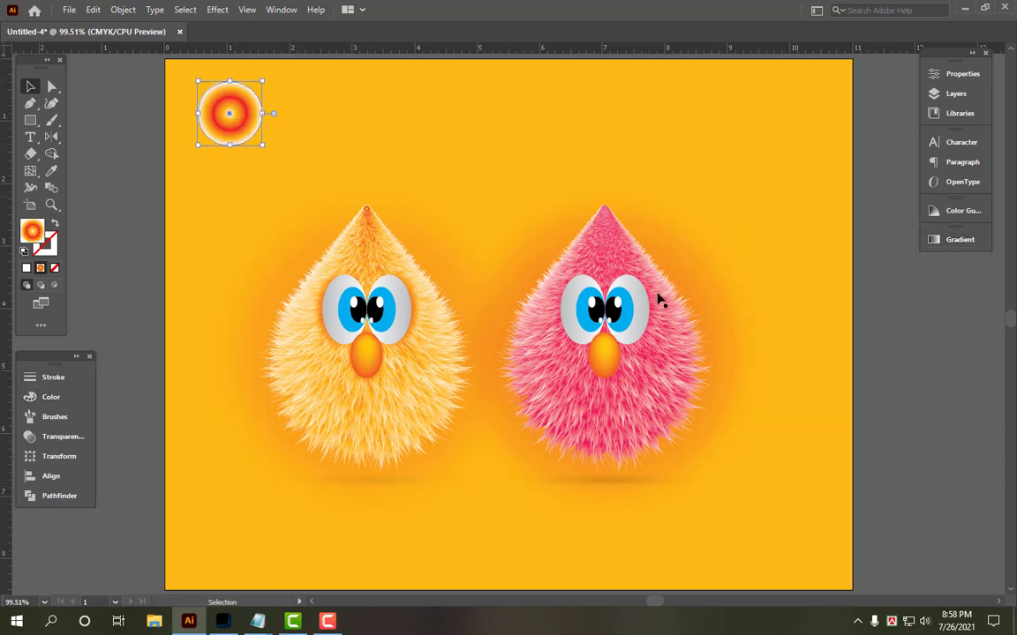
key(Delete)
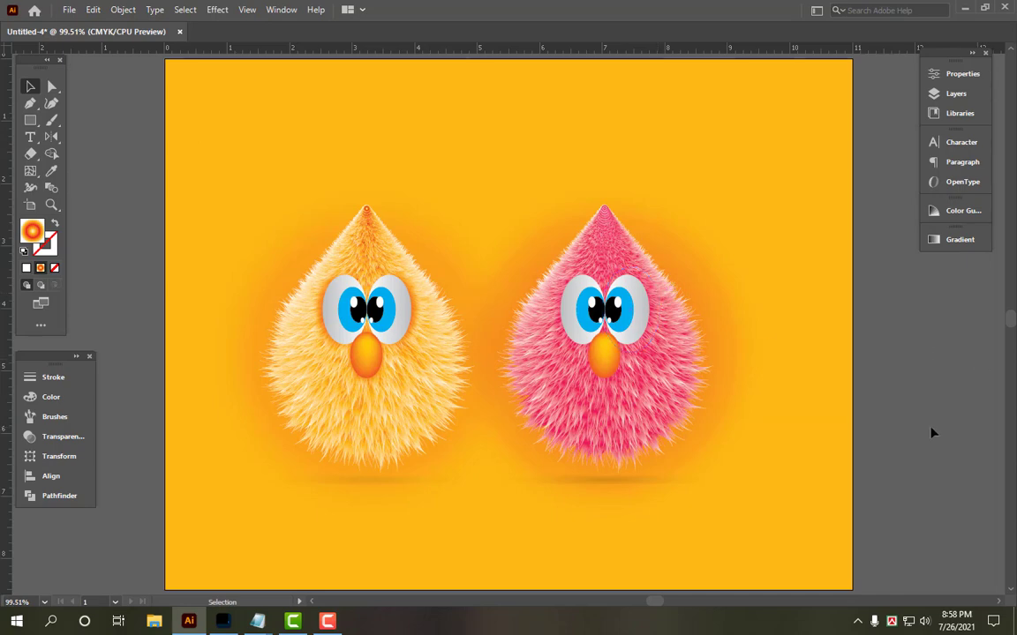